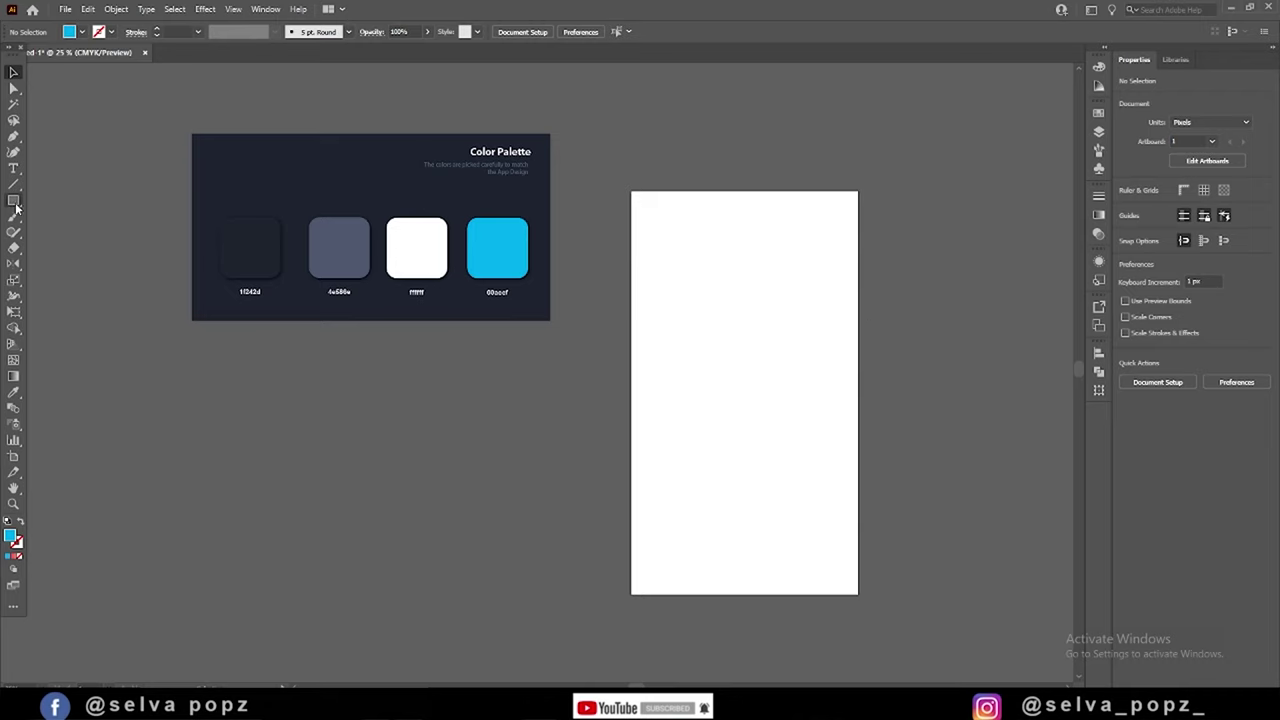
- Draw a rectangle over the whole artboard and fill it with dark 1f242d
left_click(14, 200)
mouse_move(630, 190)
left_mouse_down()
mouse_move(860, 573)
mouse_move(858, 596)
left_mouse_up()
key("i")
left_click(252, 240)
key("v")
left_click(487, 420)
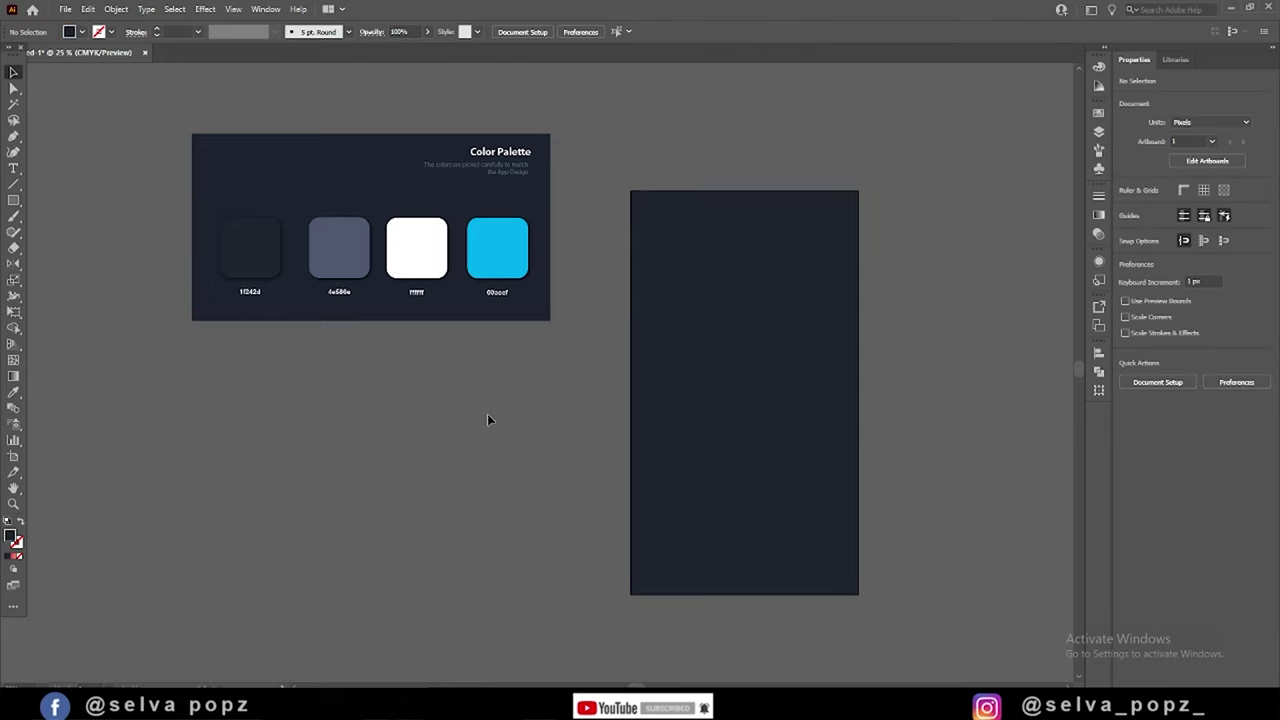
- Draw a small circle beside the artboard and fill it with white
key("l")
left_click_drag(494, 398, 534, 437)
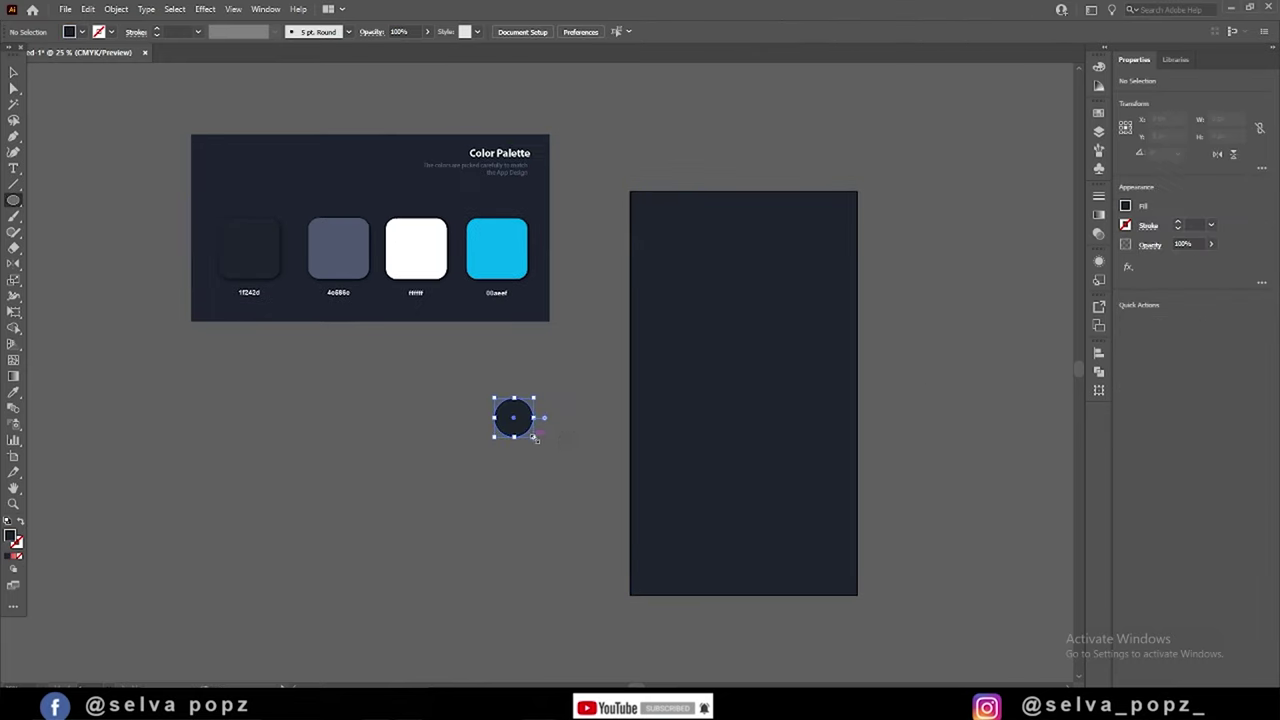
key("i")
left_click(416, 248)
key("v")
left_click(532, 428)
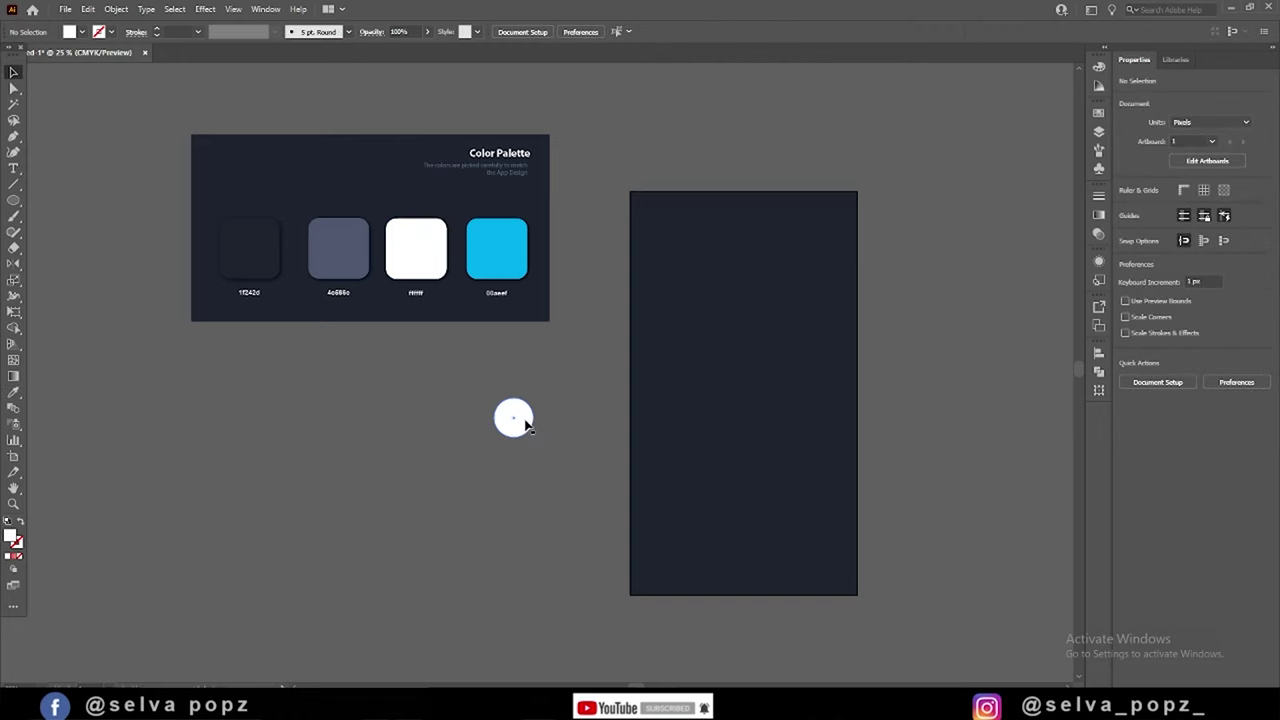
- Duplicate the white circle to form a row of three circles
mouse_move(520, 425)
left_mouse_down()
mouse_move(630, 428)
mouse_move(798, 366)
left_mouse_up()
key("ctrl+z")
key("ctrl+a")
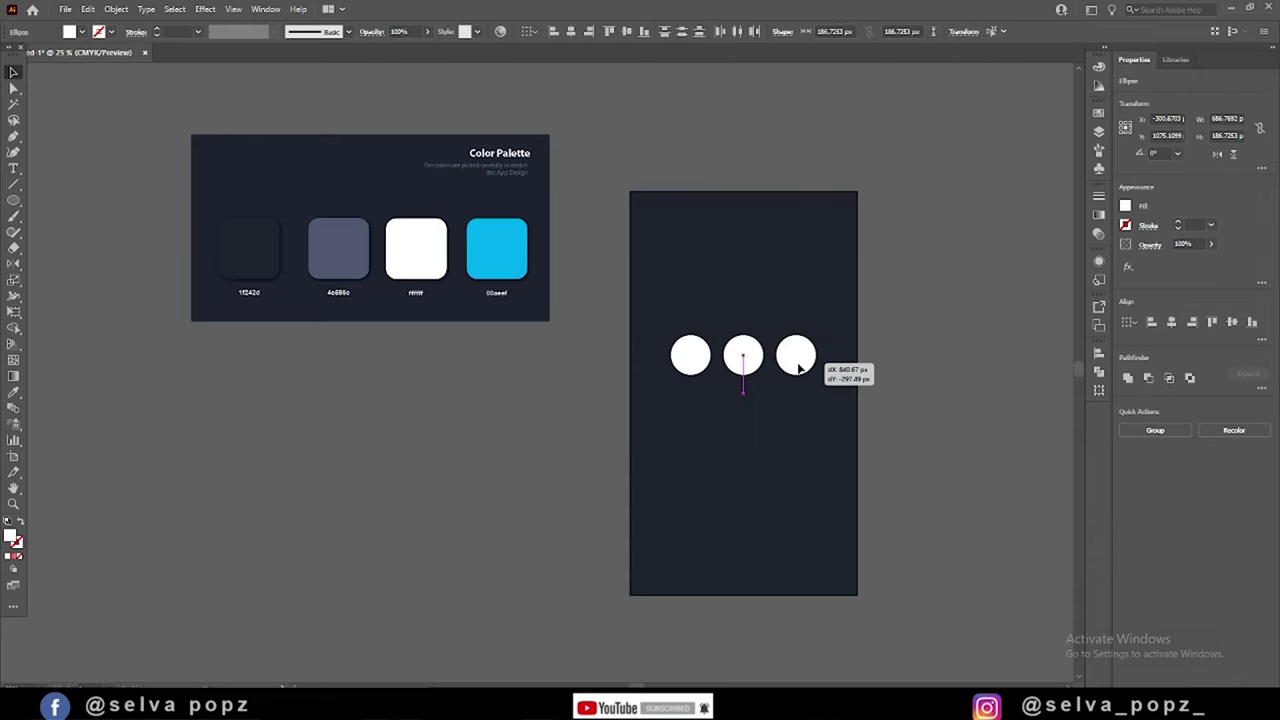
- Nudge the outer circles outward to even out the row's spacing
left_click(796, 356)
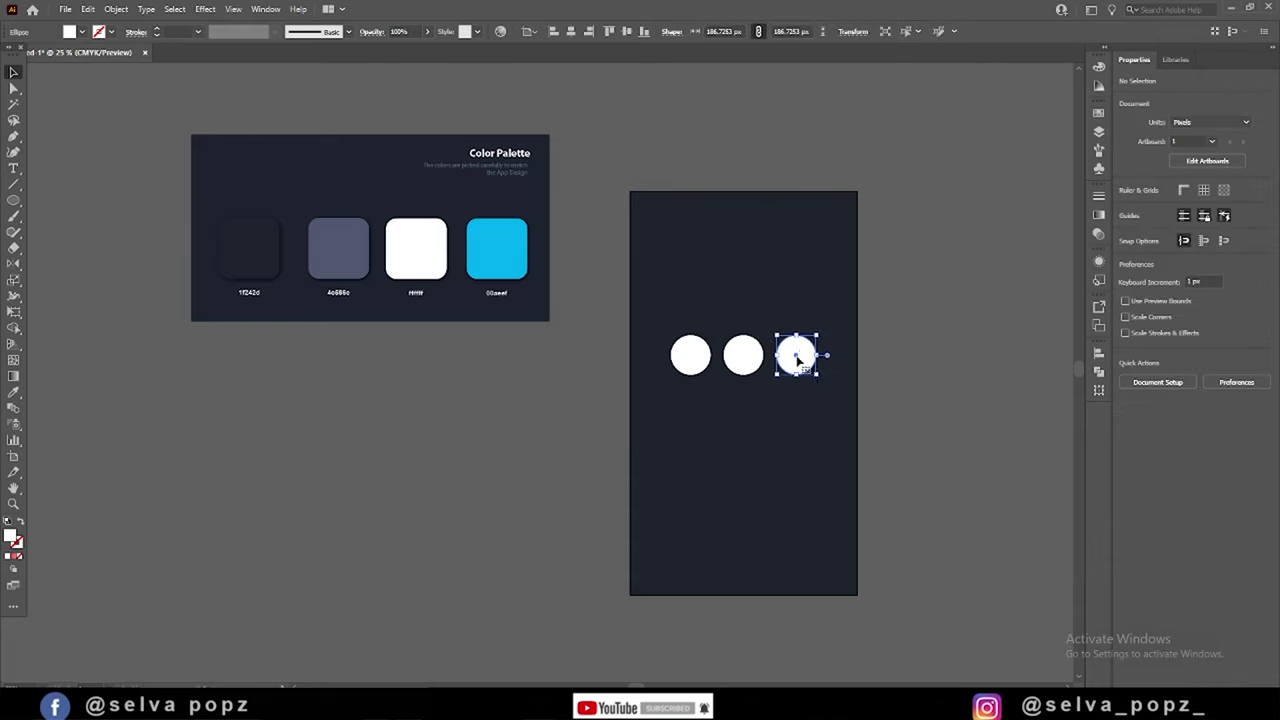
left_click_drag(798, 360, 802, 358)
left_click_drag(690, 356, 686, 356)
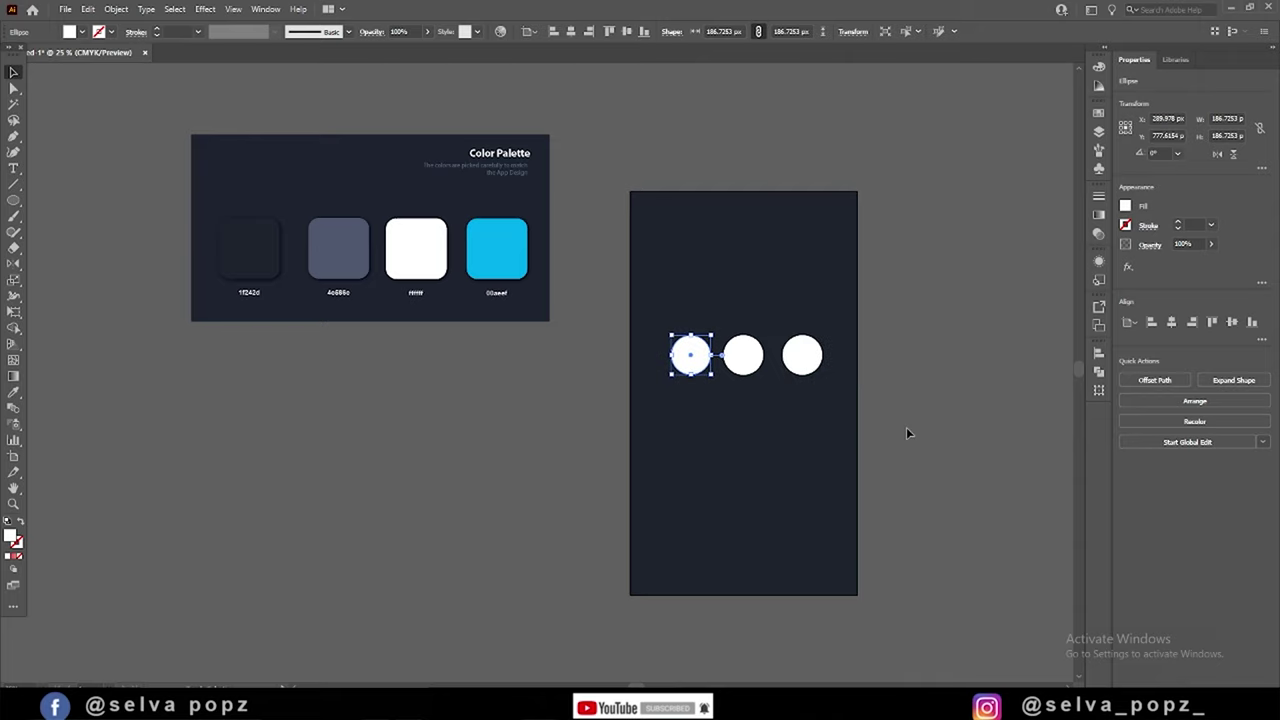
left_click(806, 360)
key("Right")
key("Right")
key("Right")
key("shift+Left")
key("shift+Left")
left_click(853, 374)
- Try aligning the circles to each other, then undo the alignment
left_click(815, 364)
left_click(745, 360, "shift")
left_click(1171, 321)
key("ctrl+z")
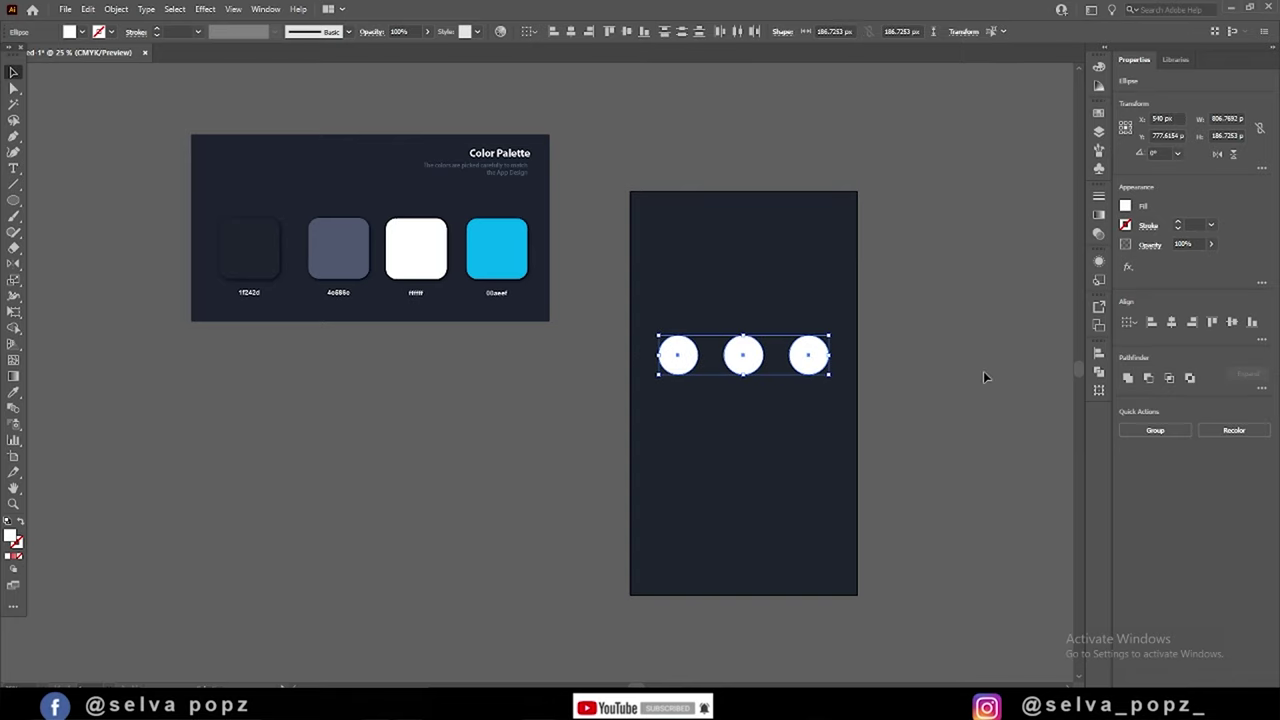
key("ctrl+z")
scroll(800, 345, "up", 2)
scroll(806, 366, "down", 3)
- Copy the circle row down as a second row and lock the background rectangle
left_click(717, 362, "shift")
left_click_drag(807, 366, 806, 410)
left_click(791, 423)
key("ctrl+plus")
left_click(1099, 131)
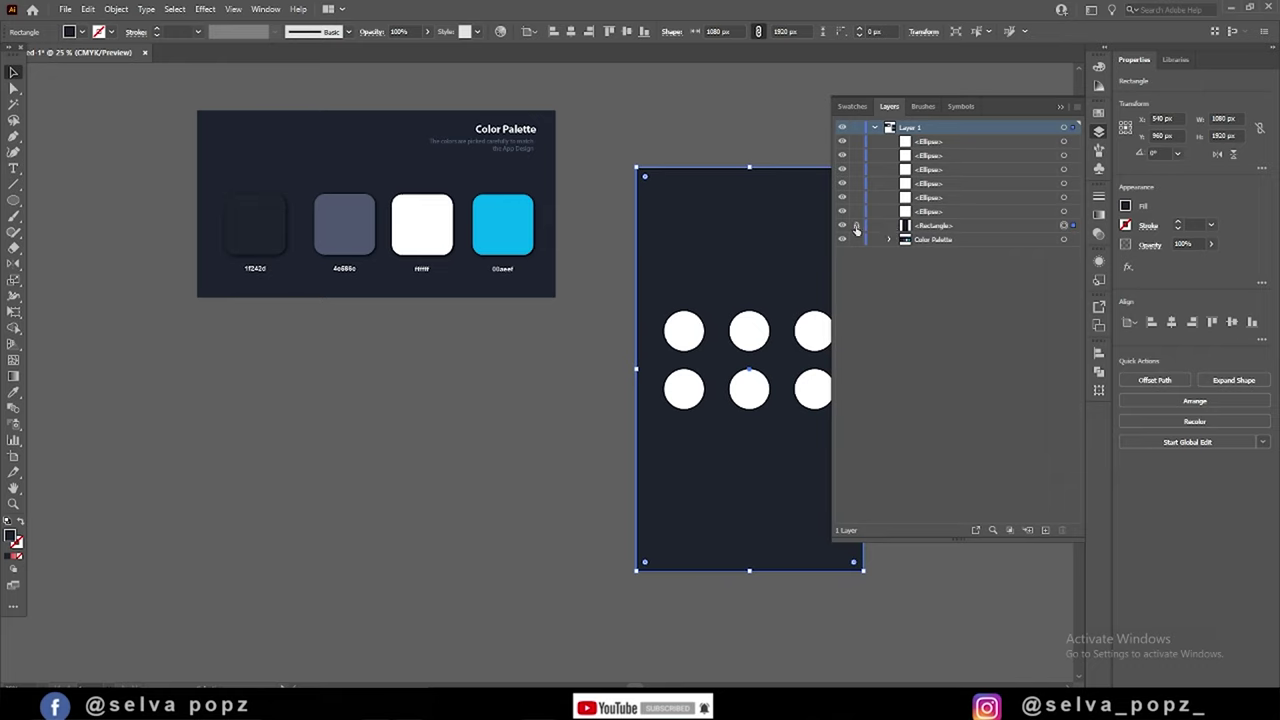
left_click(856, 228)
- Copy the two circle rows down to make four rows of twelve circles
mouse_move(643, 302)
left_mouse_down()
mouse_move(820, 391)
mouse_move(818, 513)
left_mouse_up()
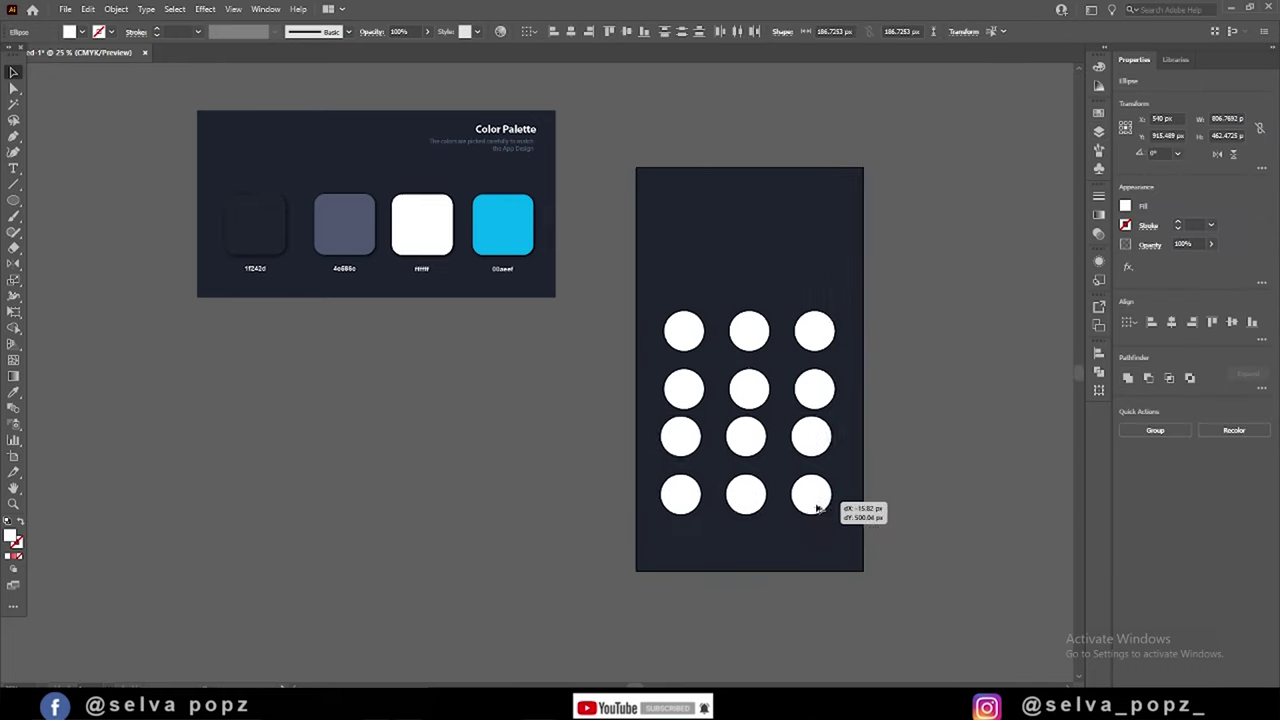
scroll(923, 514, "down", 2)
key("ctrl+a")
left_click_drag(829, 443, 828, 424)
- Recolour all keypad circles to the grey 4e586e swatch
scroll(903, 321, "up", 2)
key("i")
left_click(342, 232)
left_click(390, 393)
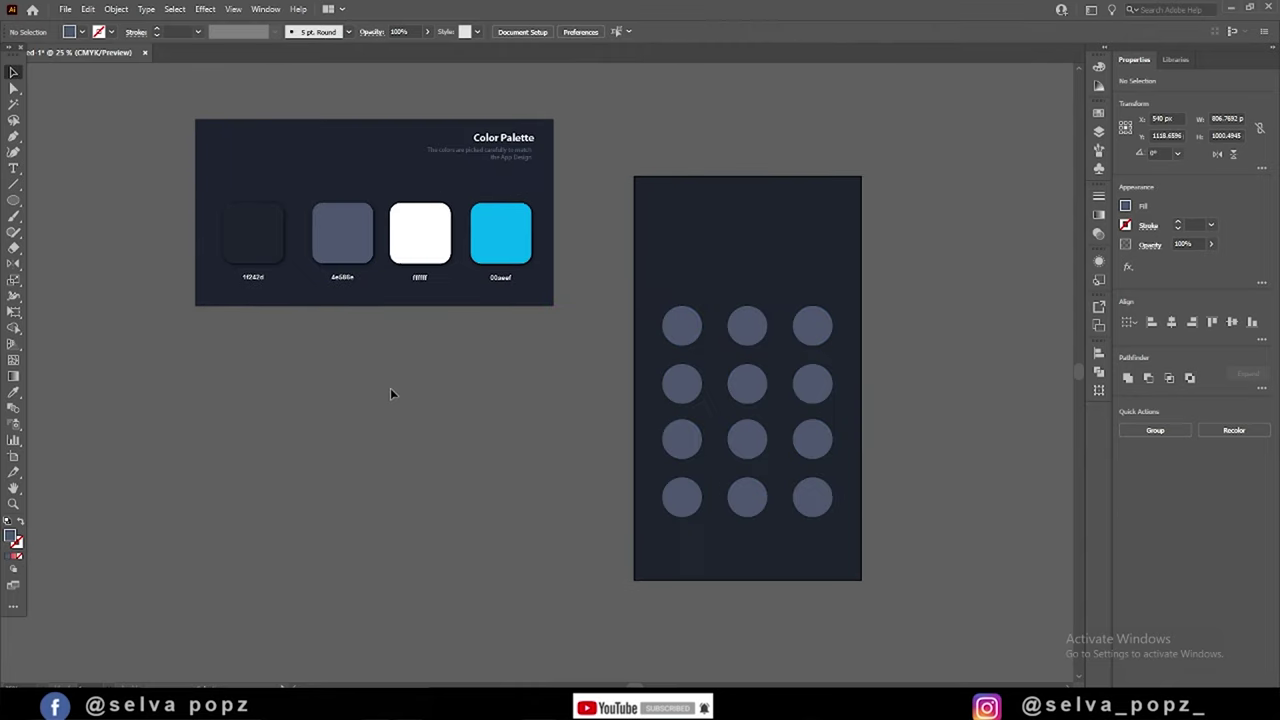
scroll(940, 384, "left", 1)
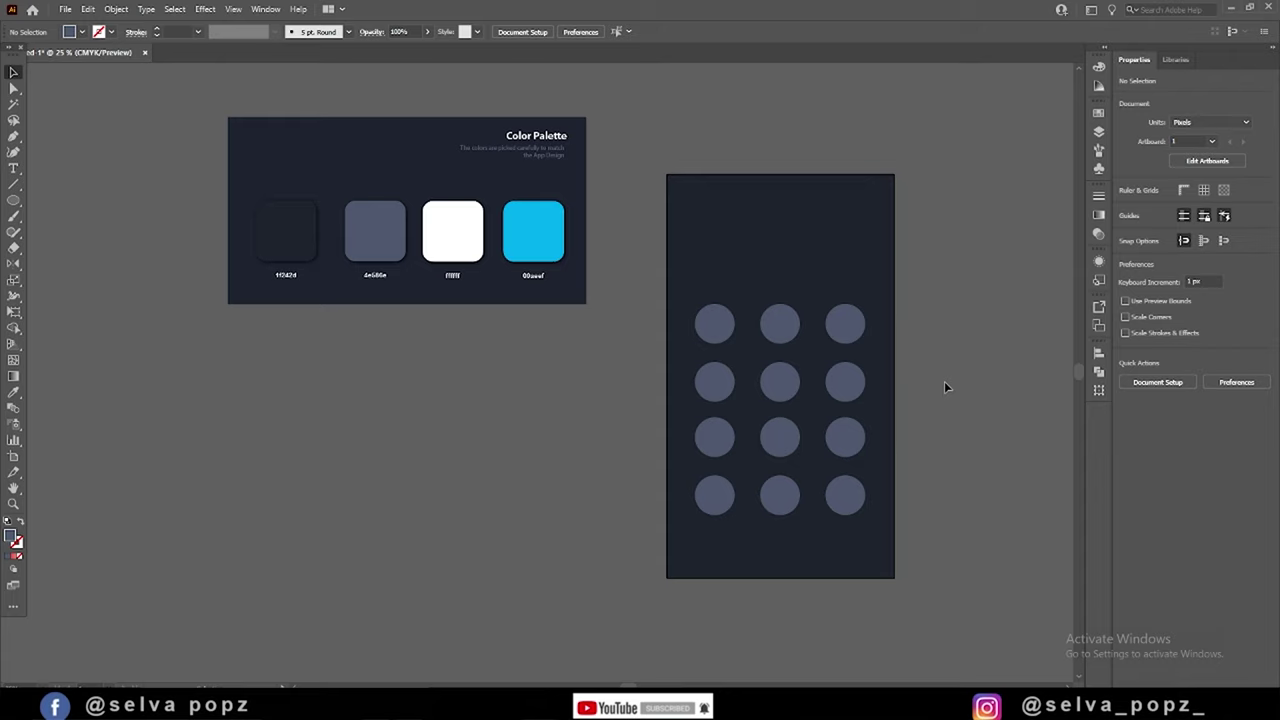
- Add a '1' text object beside the artboard at 100 pt
key("t")
left_click(937, 327)
key("BackSpace")
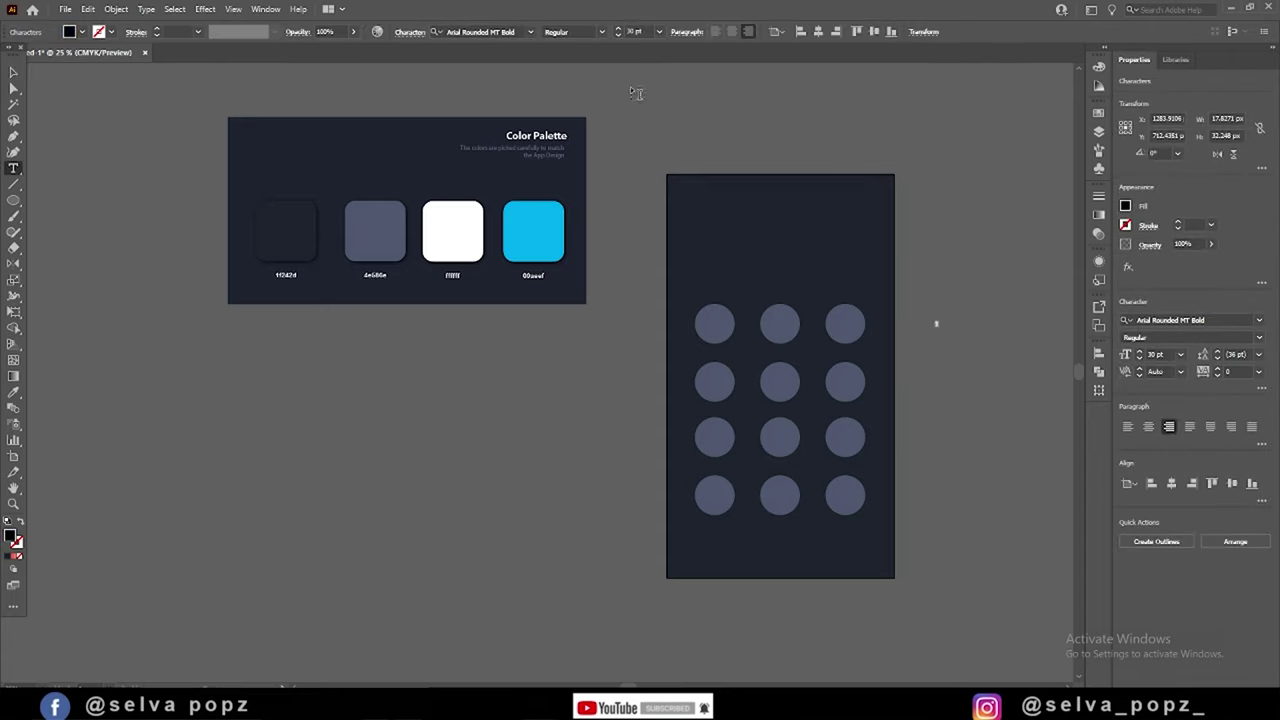
type("50")
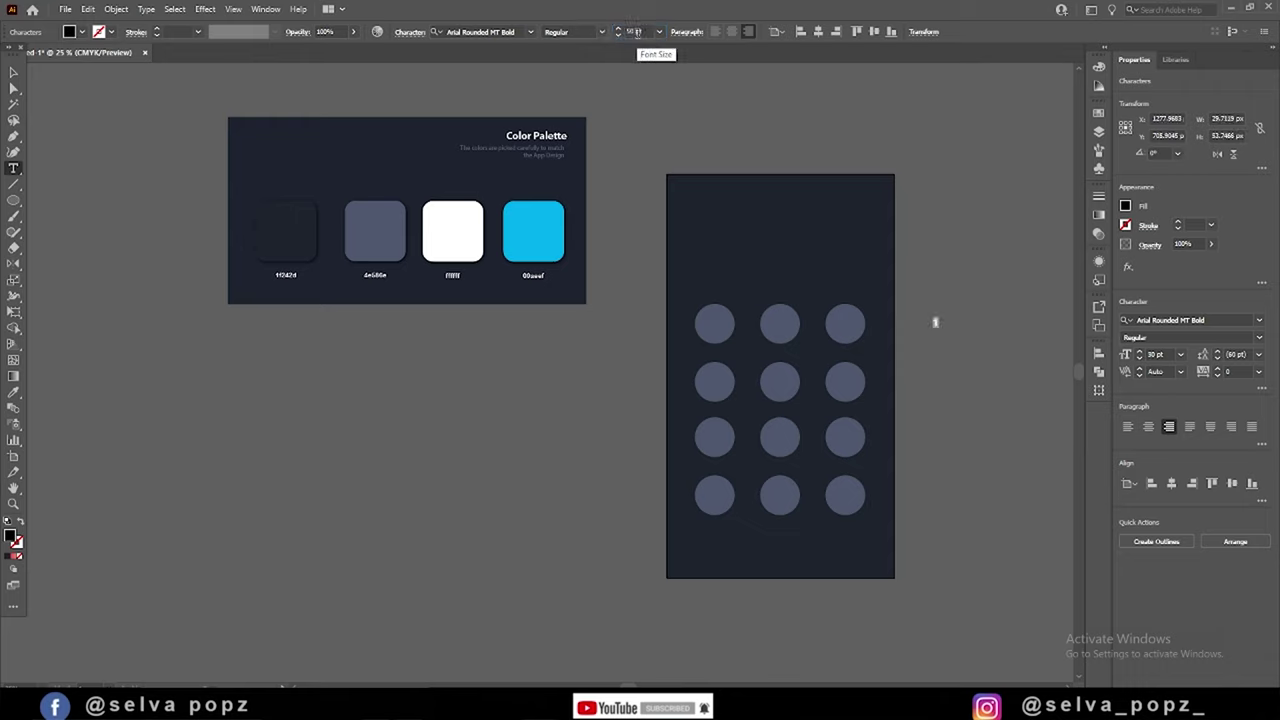
key("Return")
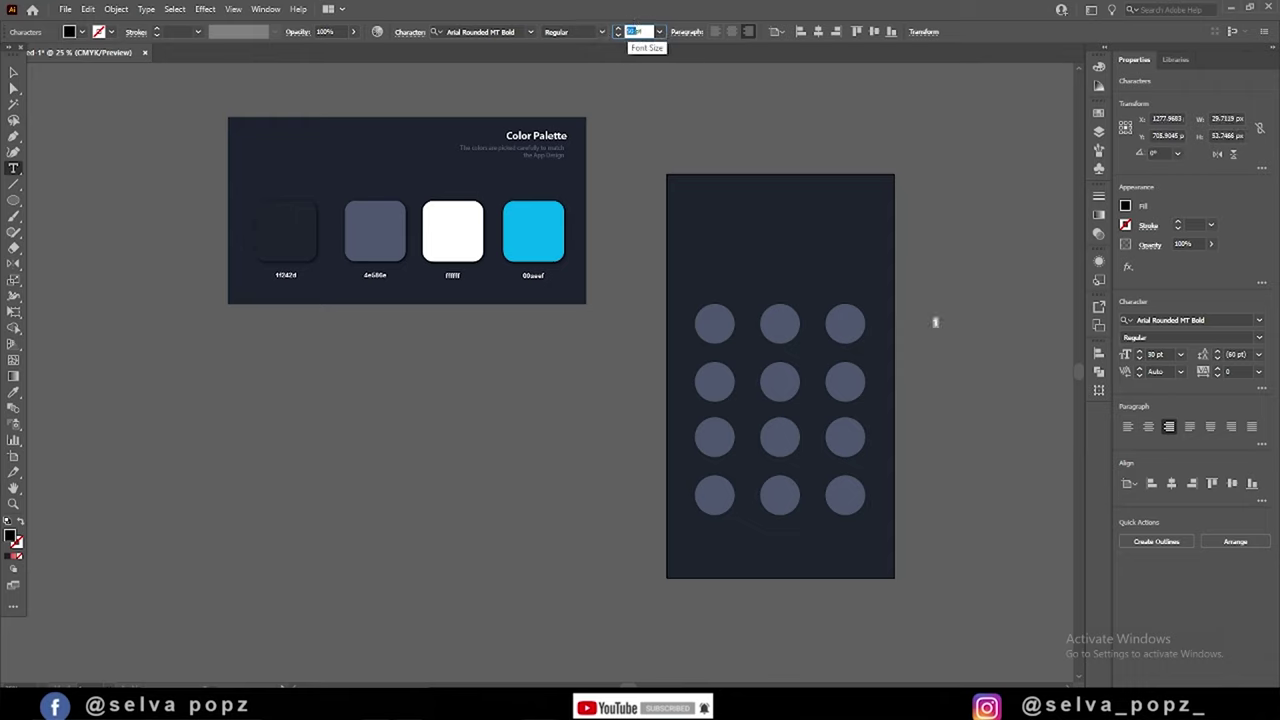
type("100")
key("Return")
key("Escape")
- Make the 1 white and set its font to Book Antiqua Bold
key("i")
left_click(452, 230)
key("v")
left_click(517, 31)
key("Down")
key("Down")
key("Down")
key("Down")
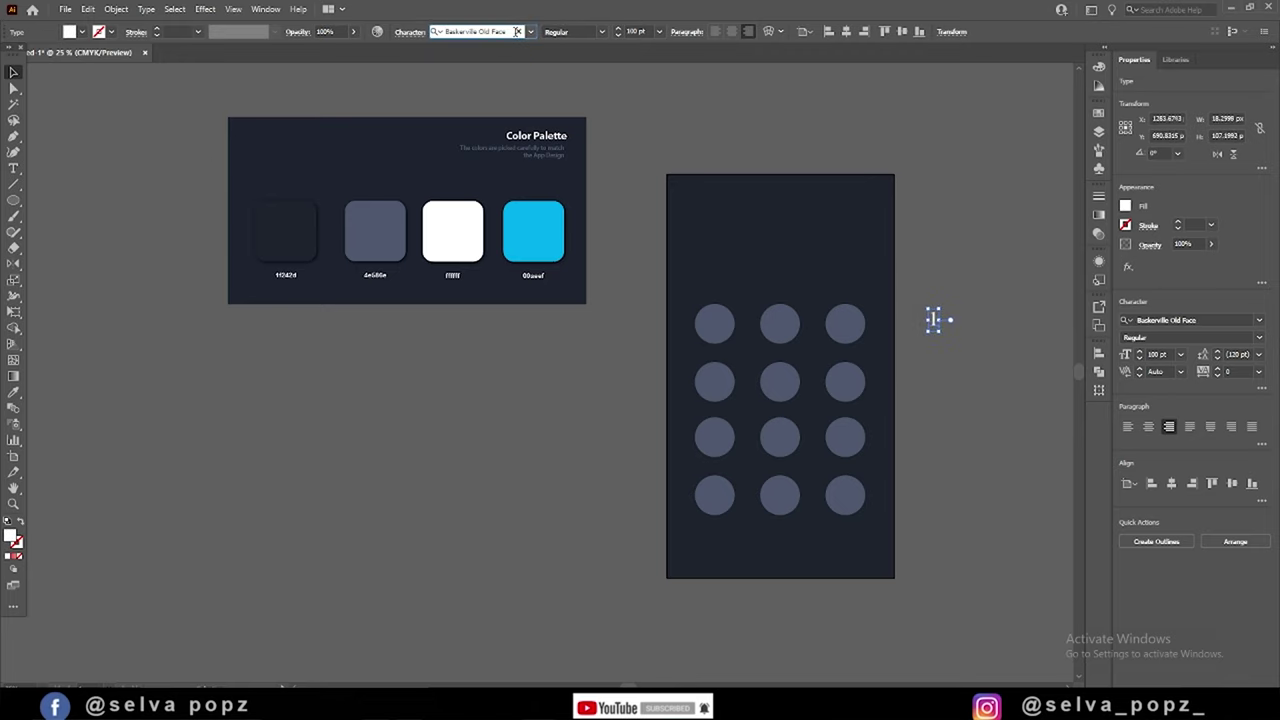
key("Down")
key("Down")
key("Down")
key("Down")
key("Down")
key("Down")
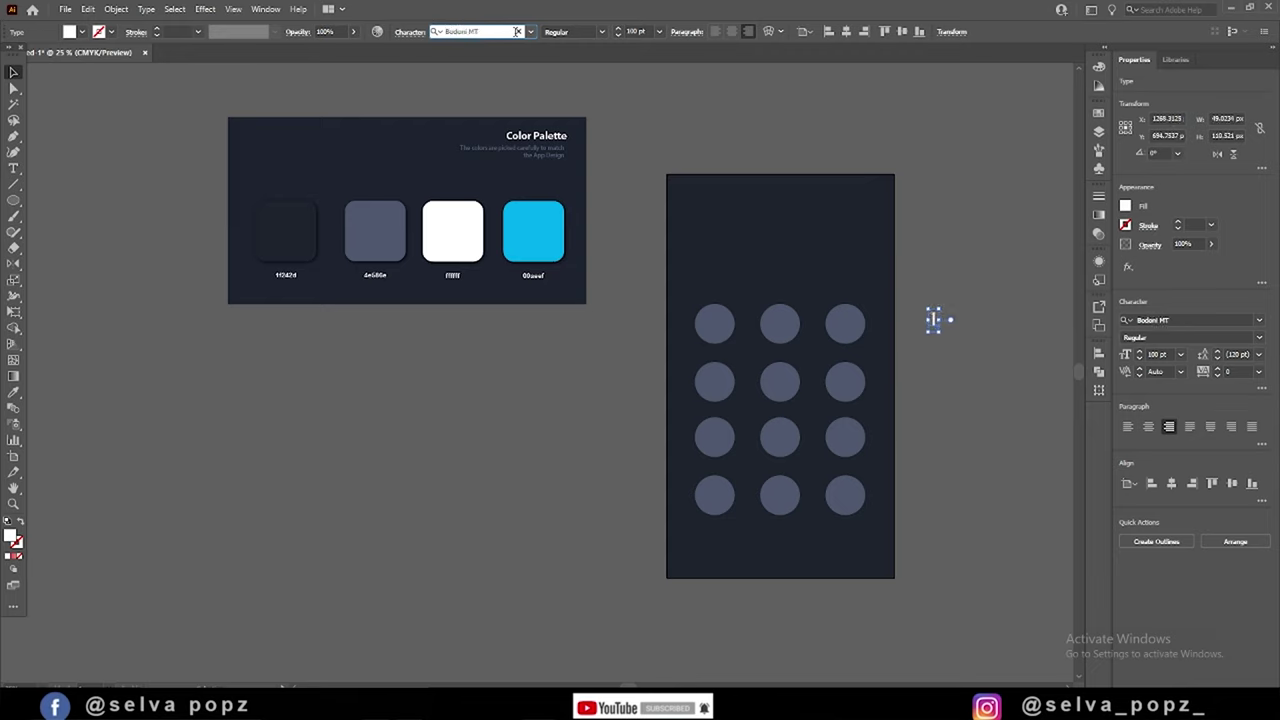
left_click(575, 32)
left_click(571, 52)
- Move the 1 onto the top-left grey circle
left_click_drag(937, 342, 720, 342)
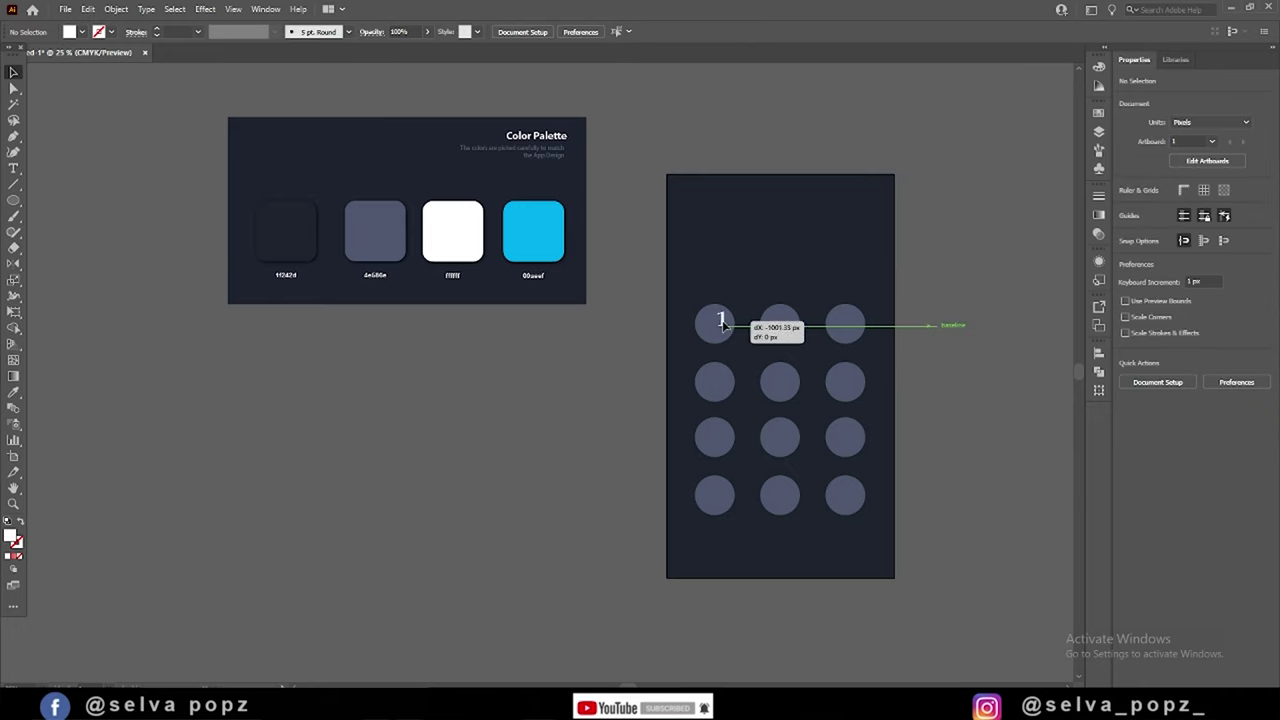
scroll(720, 338, "up", 2)
scroll(722, 338, "up", 1)
scroll(725, 332, "down", 3)
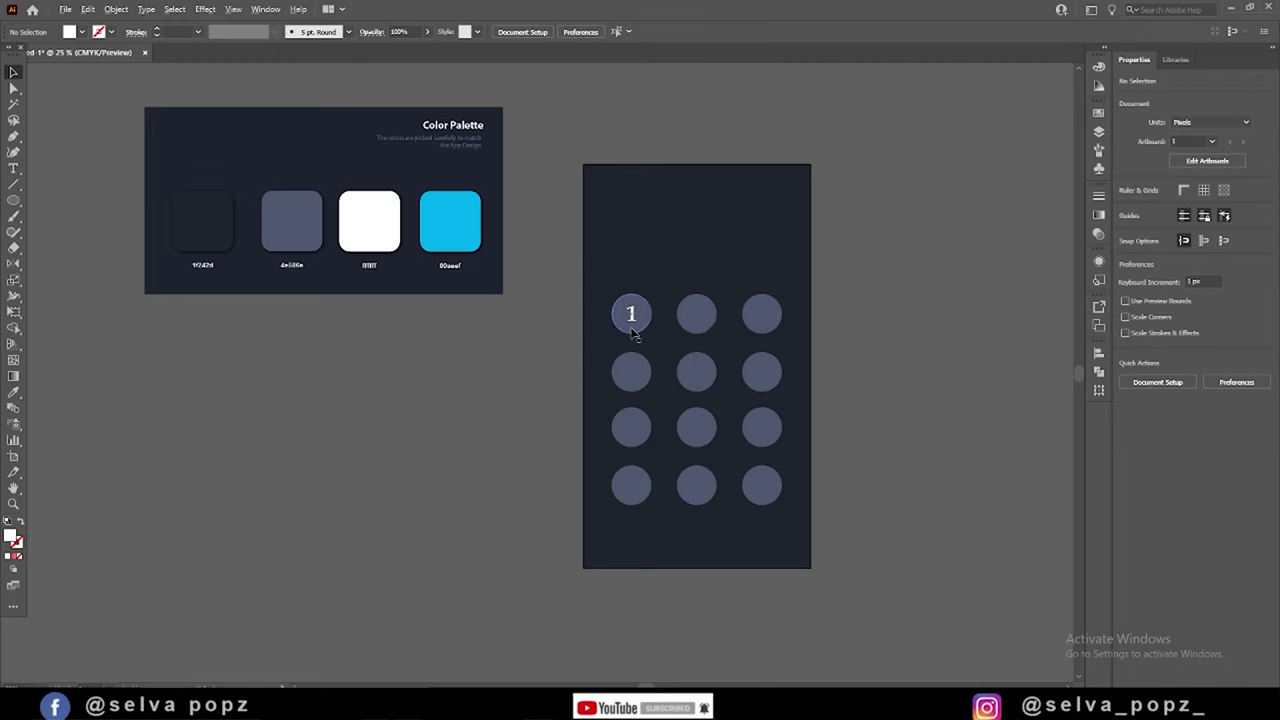
scroll(631, 314, "up", 2)
scroll(636, 316, "up", 1)
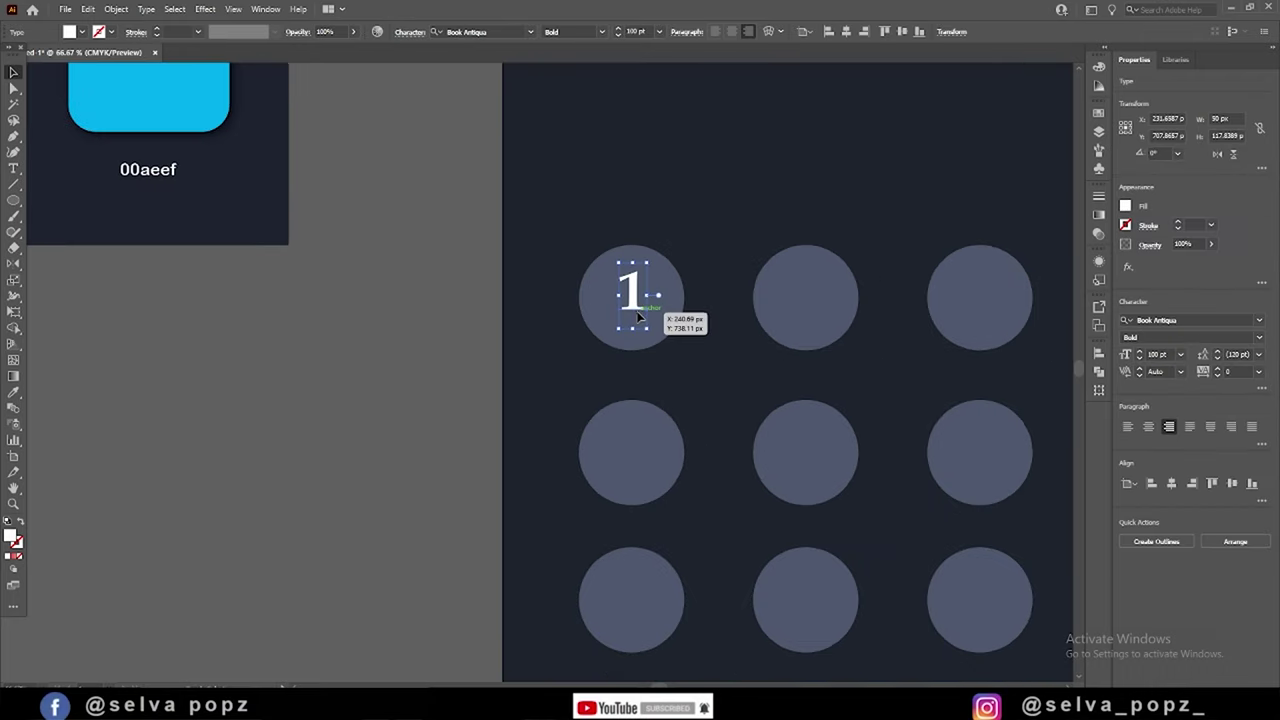
- Copy the 1 into the other top-row circles, then copy that row of 1s into row two
left_click_drag(637, 316, 985, 306)
left_click(835, 306, "shift")
left_click(663, 303, "shift")
scroll(826, 400, "down", 1)
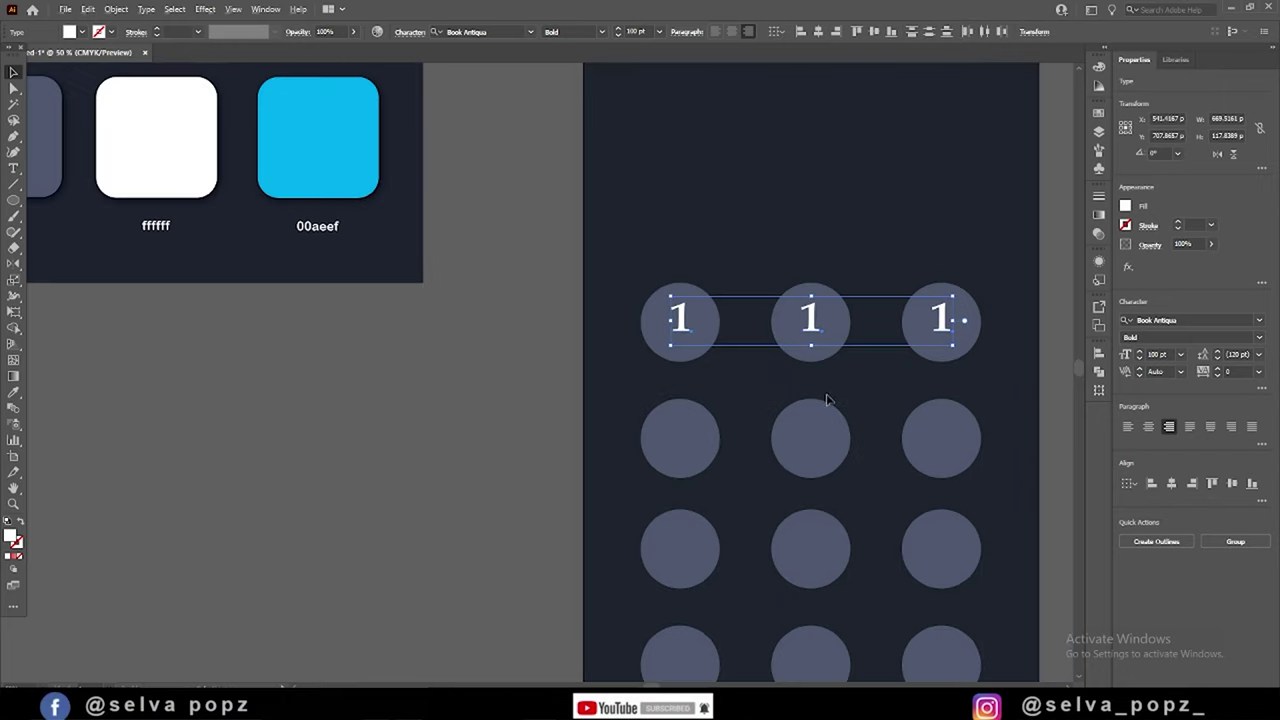
left_click_drag(826, 400, 689, 280)
left_click_drag(807, 215, 805, 332)
- Delete the lower three rows and rebuild four rows by copying the labelled rows down
left_click_drag(994, 274, 522, 625)
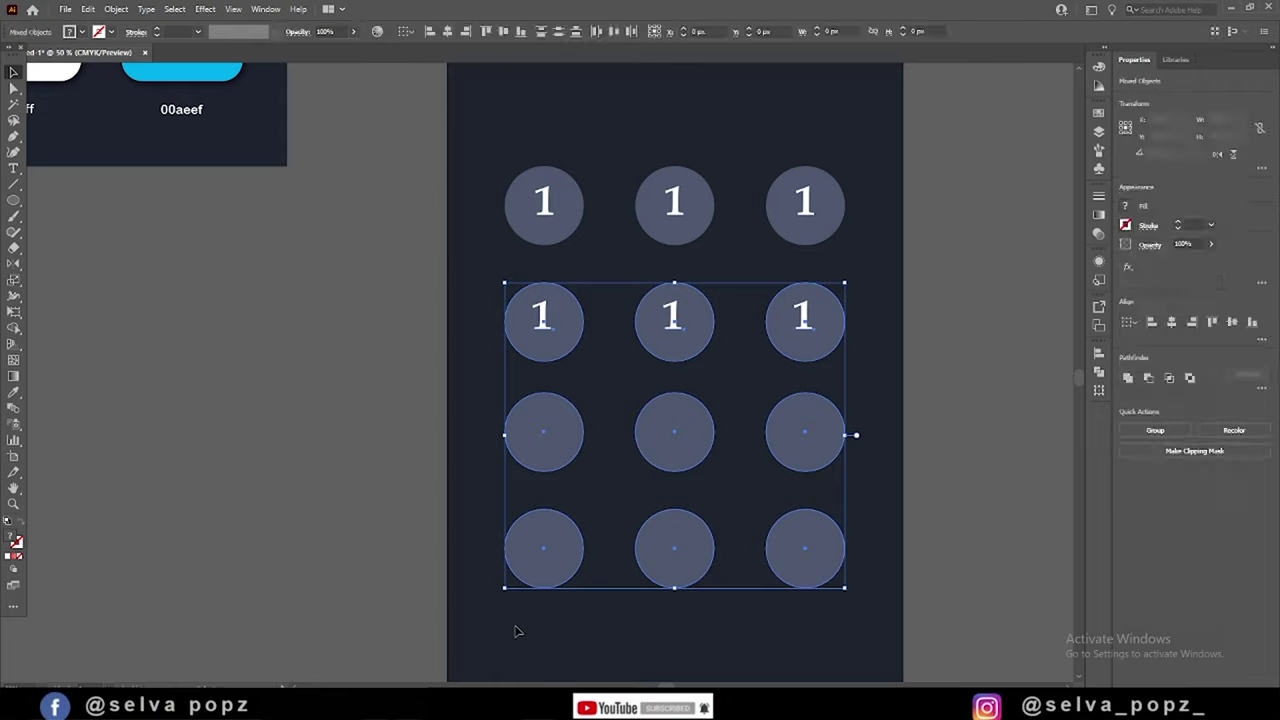
key("Delete")
scroll(522, 625, "down", 1)
left_click_drag(518, 248, 777, 351)
left_click_drag(762, 288, 749, 375)
mouse_move(531, 242)
left_mouse_down()
mouse_move(750, 373)
mouse_move(749, 517)
left_mouse_up()
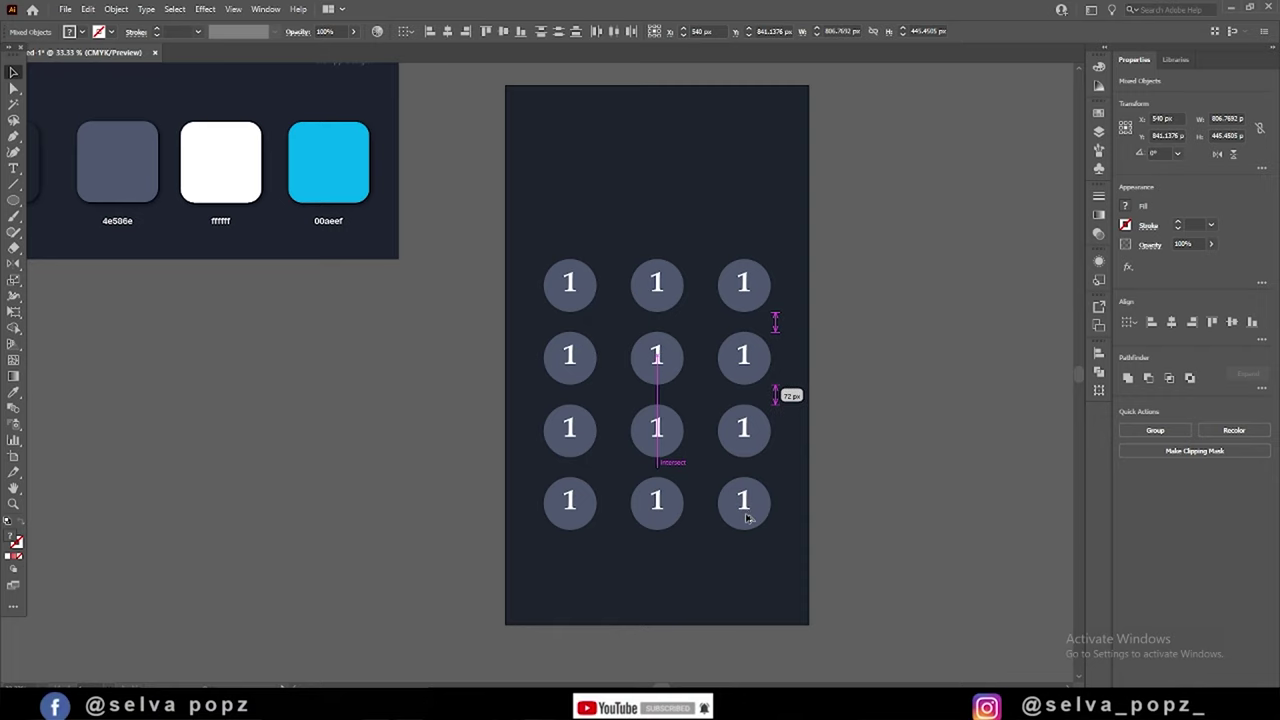
left_click(871, 480)
- Retype the copied 1 labels as 2–9, *, 0 and # across the keypad
double_click(663, 283)
type("2")
key("Escape")
double_click(740, 280)
double_click(750, 282)
type("3")
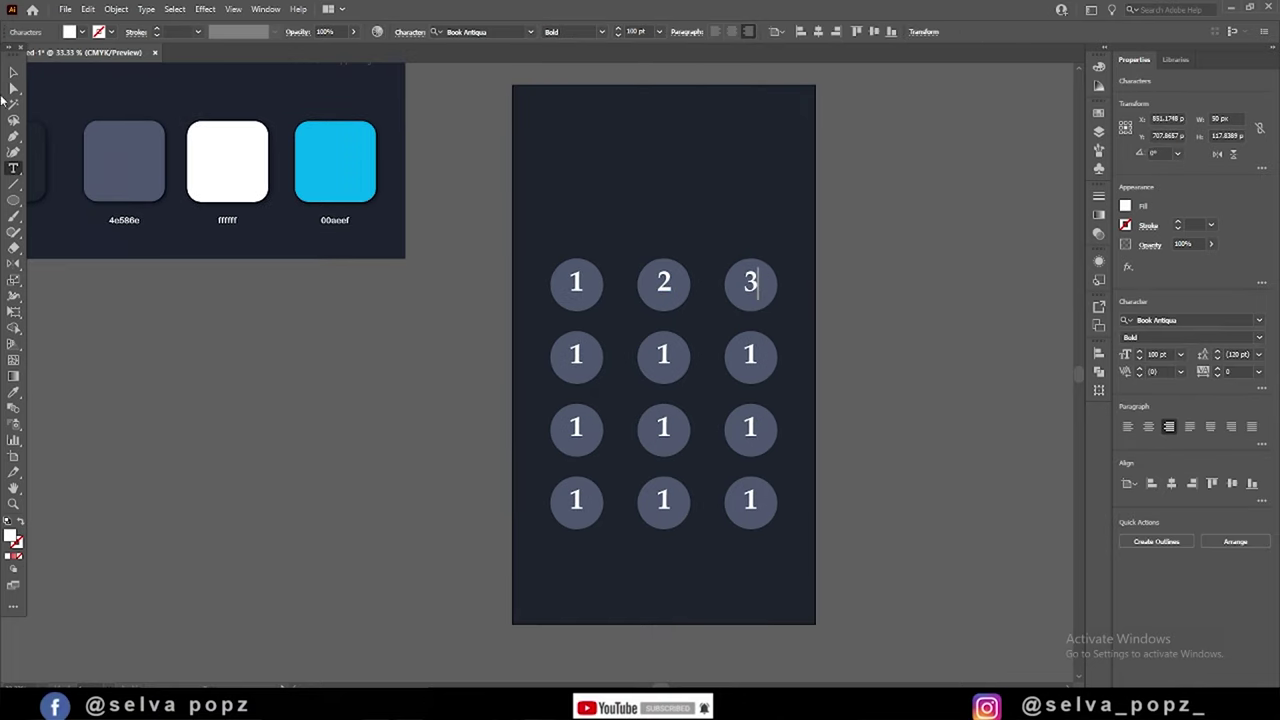
key("Escape")
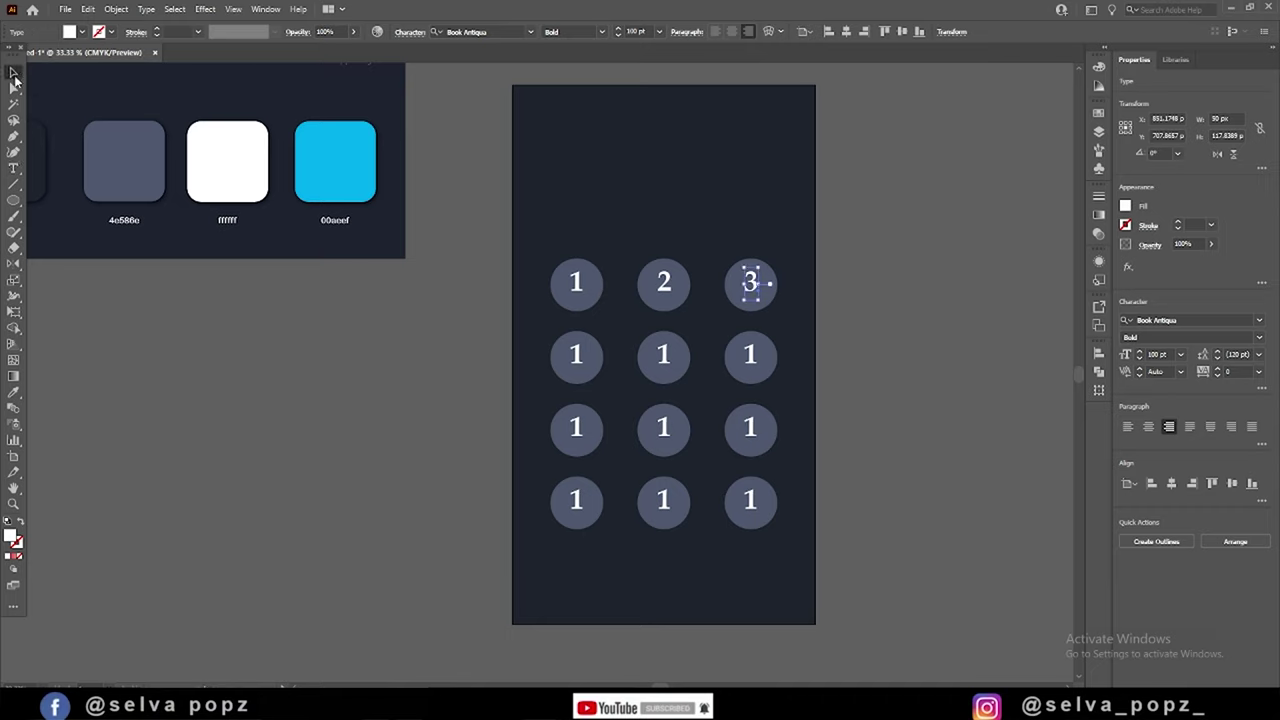
double_click(575, 354)
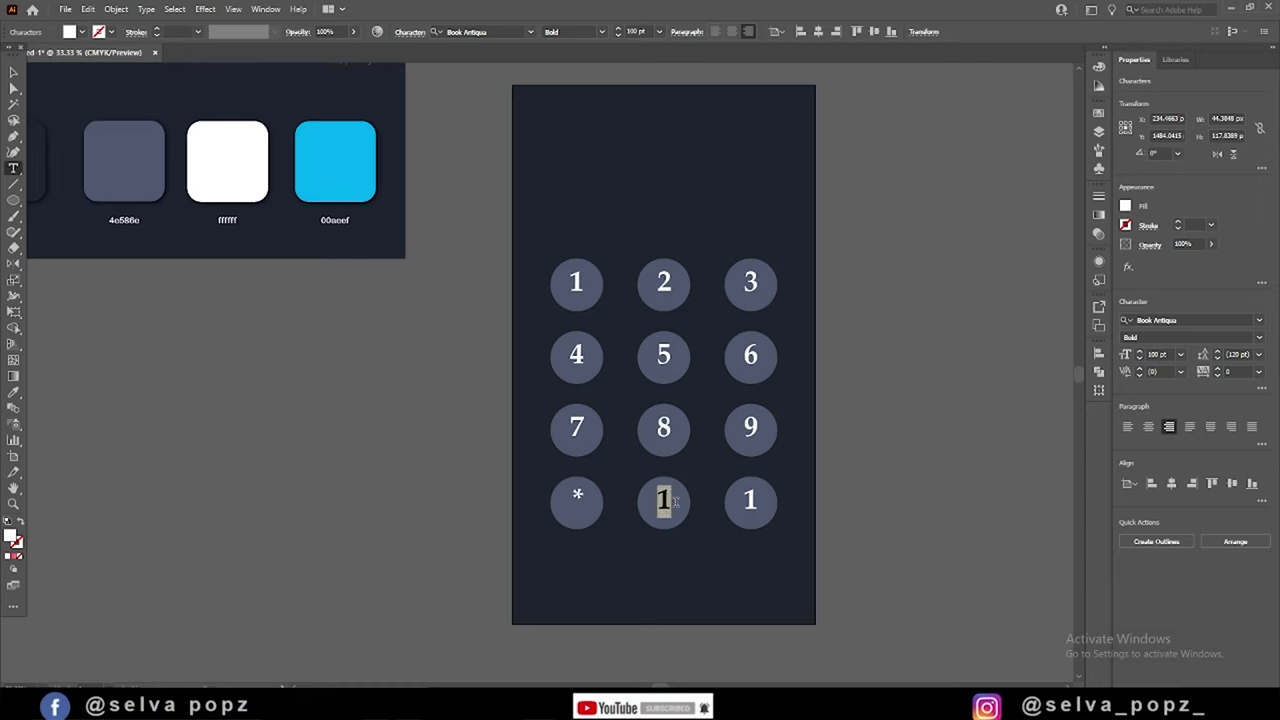
left_click(659, 496)
type("0")
double_click(749, 500)
type("#")
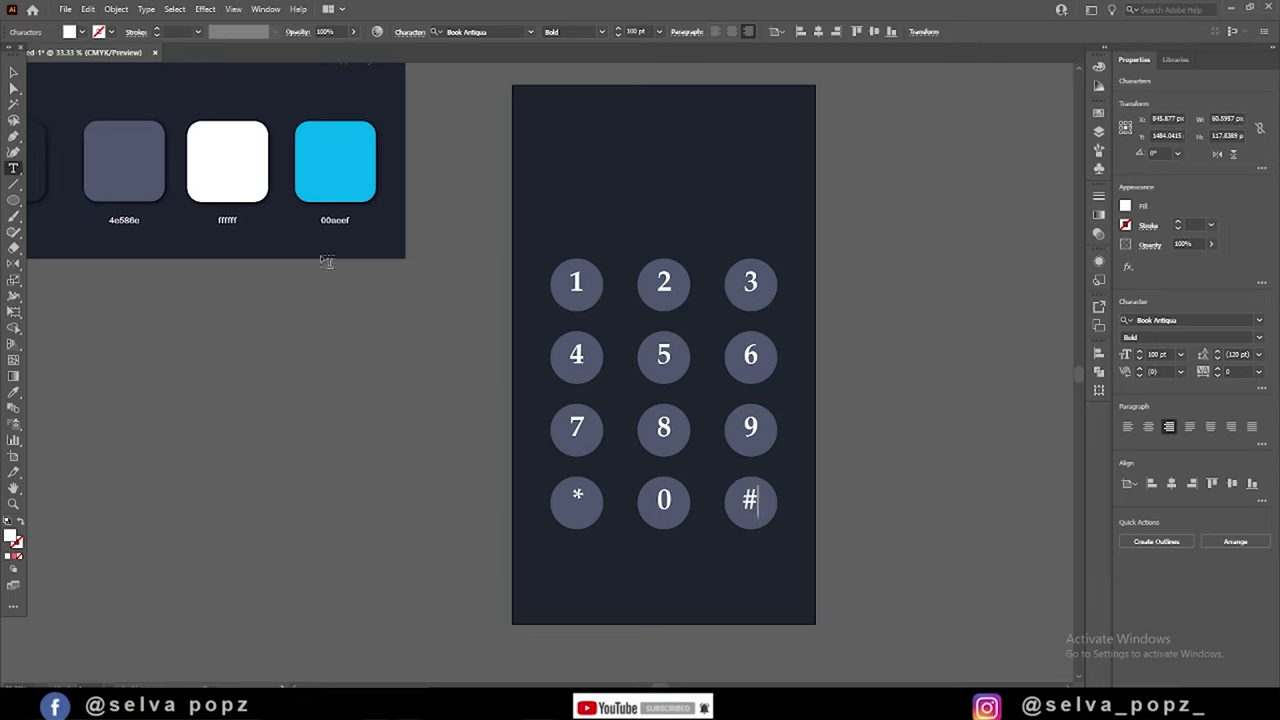
- Zoom in on the bottom row and nudge the # and * into their circles' centres
left_click(12, 73)
key("ctrl+1")
left_click_drag(771, 485, 773, 490)
left_click_drag(259, 459, 255, 488)
- Duplicate the 0 at 45 pt, place it under the big 0, and clear its text
left_click_drag(517, 494, 514, 566)
double_click(635, 31)
type("50")
key("Return")
type("45")
key("Return")
left_click_drag(518, 545, 509, 520)
key("t")
double_click(509, 520)
key("BackSpace")
type("+")
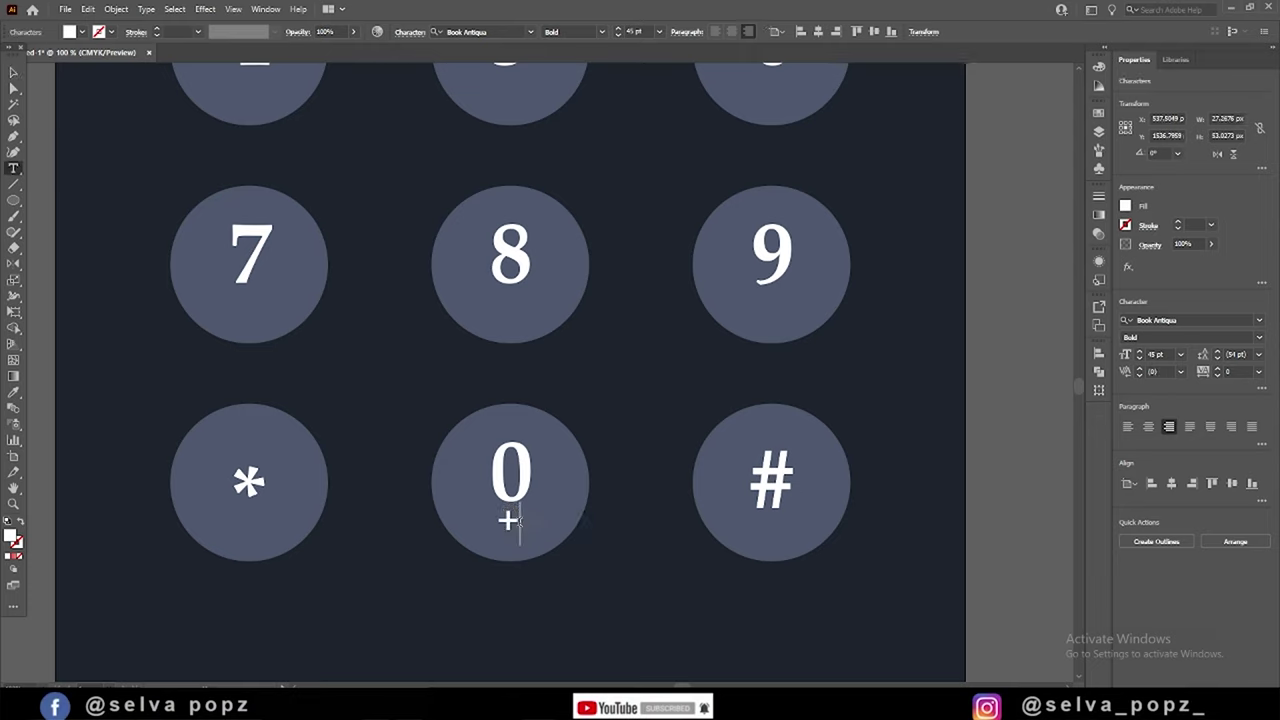
- Copy the + label under the 9, change it to WXYZ, and centre it
left_click(13, 73)
left_click_drag(509, 520, 767, 297)
double_click(768, 298)
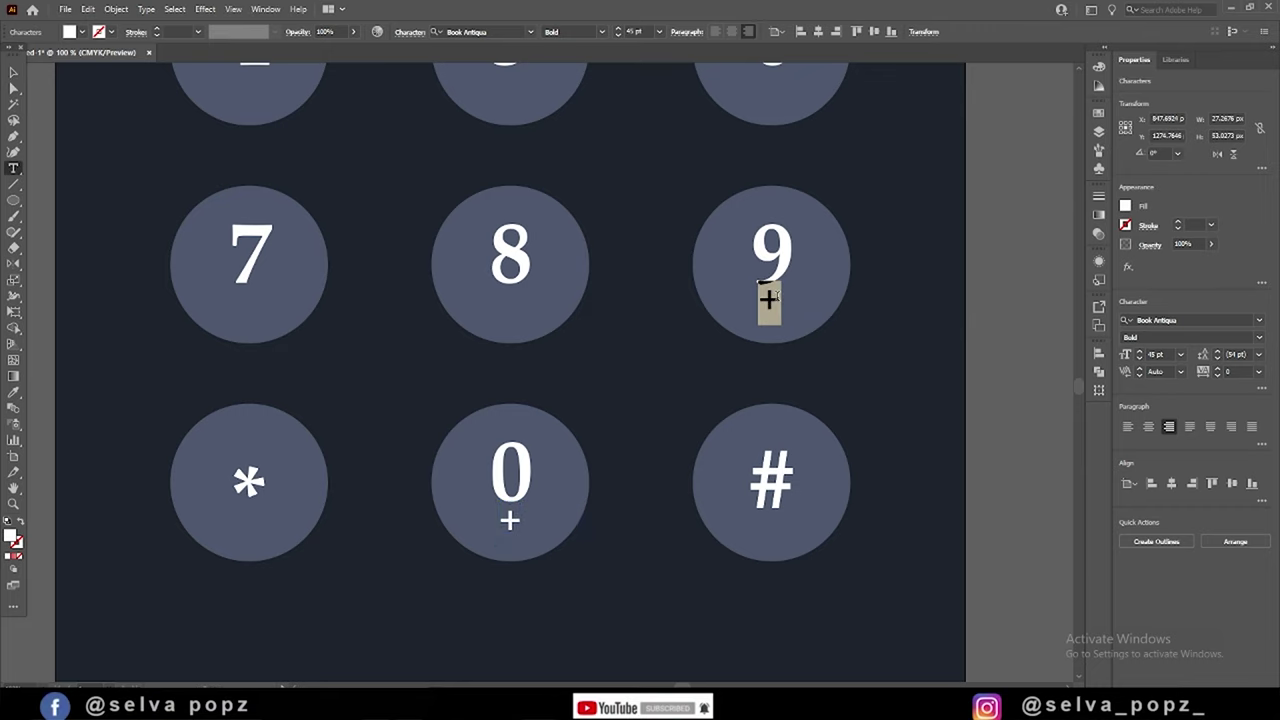
type("WXYZ")
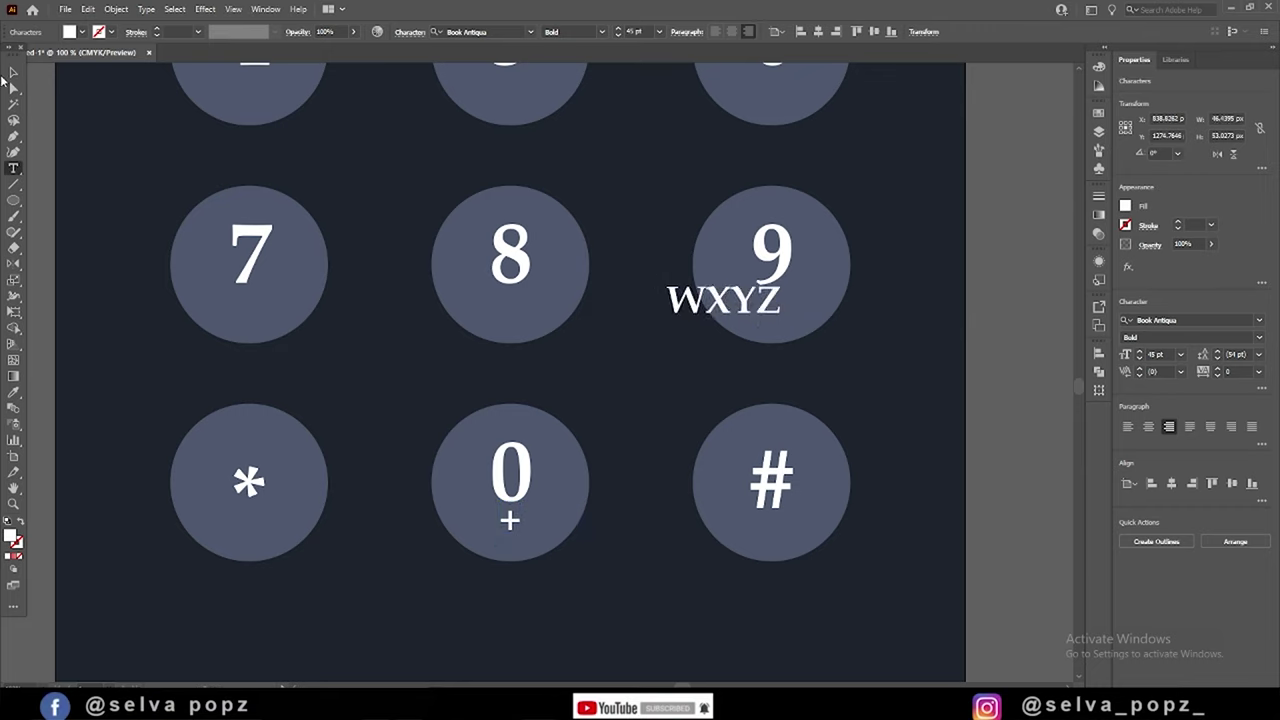
left_click(13, 73)
key("shift+Right")
key("shift+Right")
key("shift+Right")
key("shift+Right")
key("Down")
key("Down")
key("Down")
key("Left")
- Try moving the label under the 8 as TUV, then undo back to WXYZ under 9
left_click_drag(772, 311, 509, 311)
double_click(510, 312)
type("TUV")
left_click(13, 73)
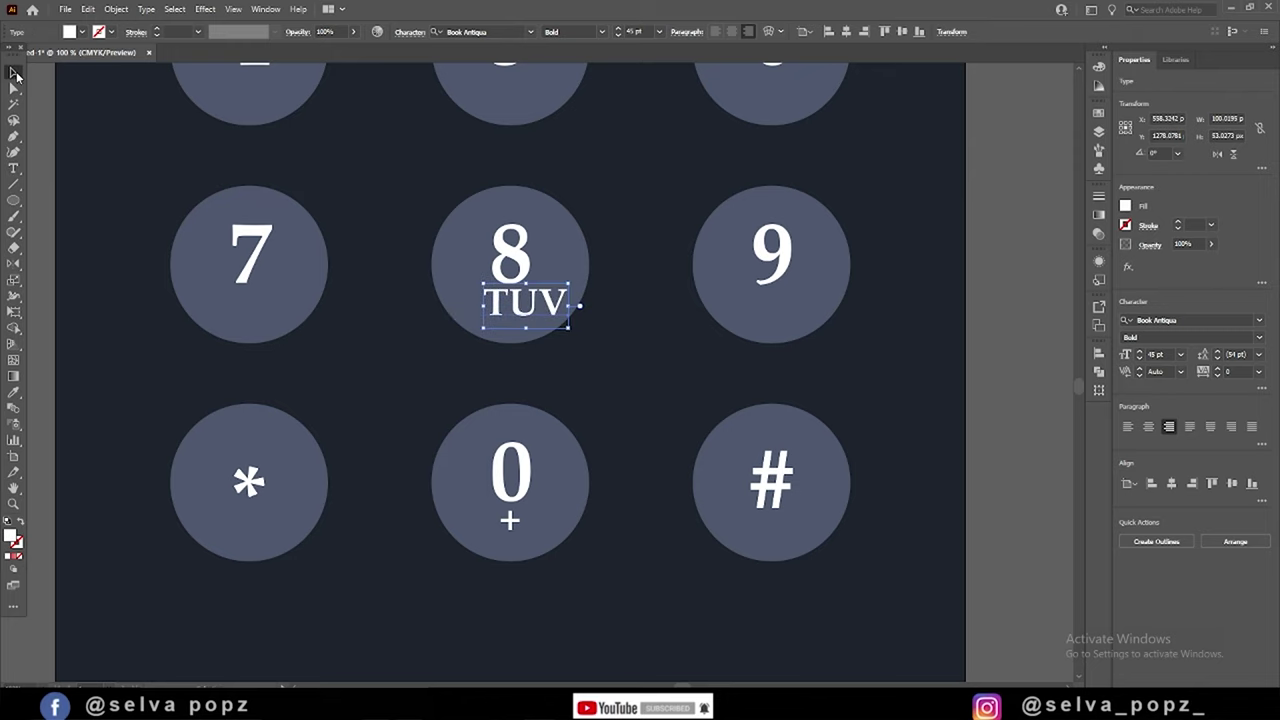
key("shift+Left")
key("shift+Left")
key("ctrl+z")
key("ctrl+z")
key("ctrl+z")
key("ctrl+z")
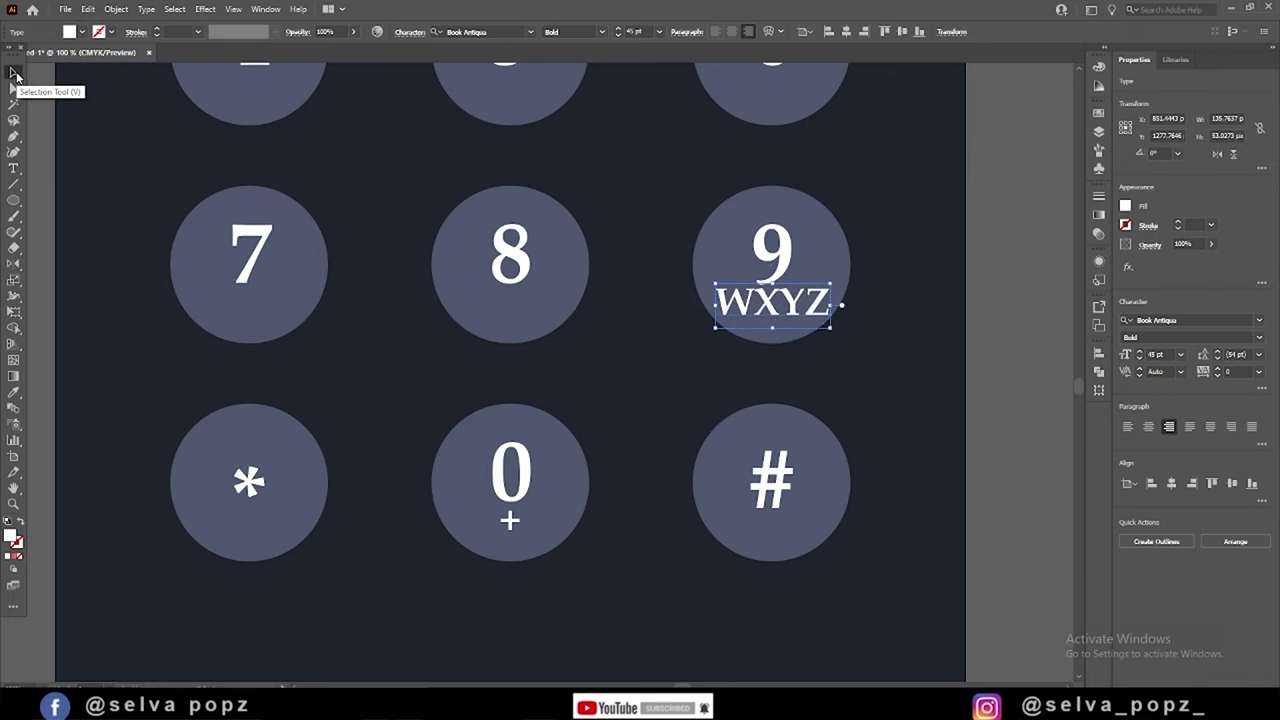
- Copy WXYZ under the 8 and retype it as TUV
left_click_drag(772, 305, 517, 325)
double_click(513, 312)
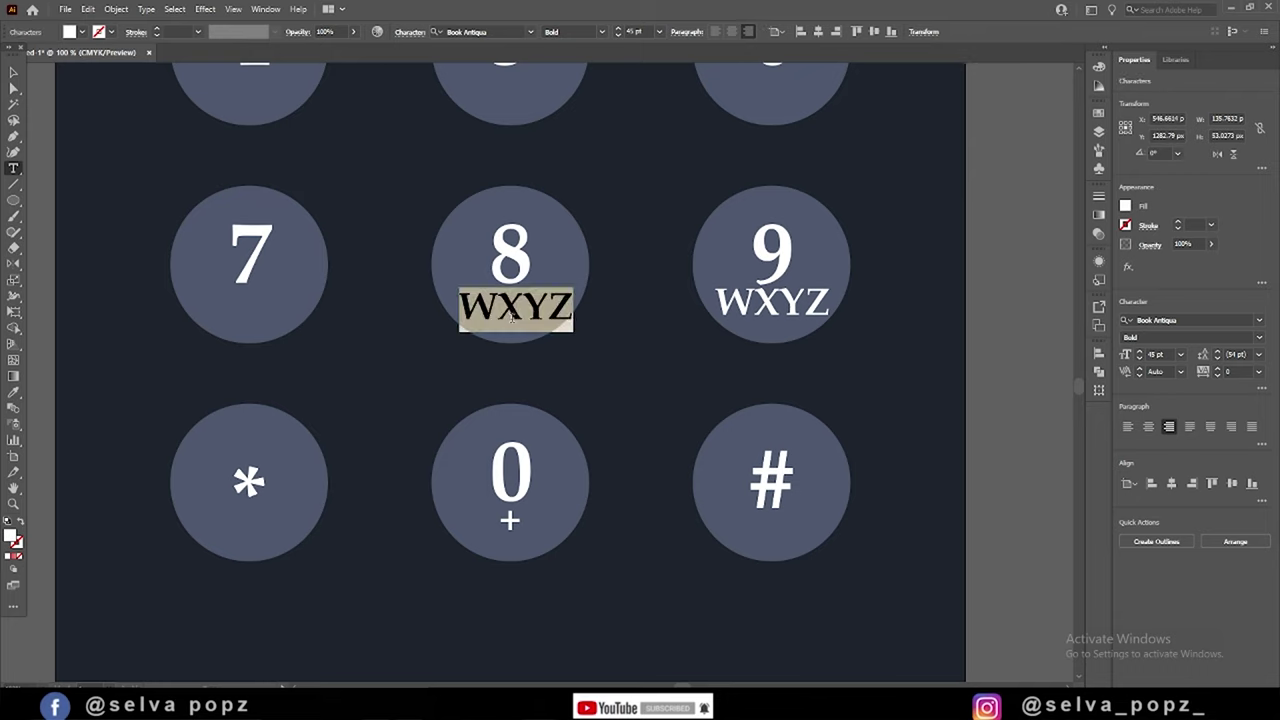
type("TUV")
left_click(13, 72)
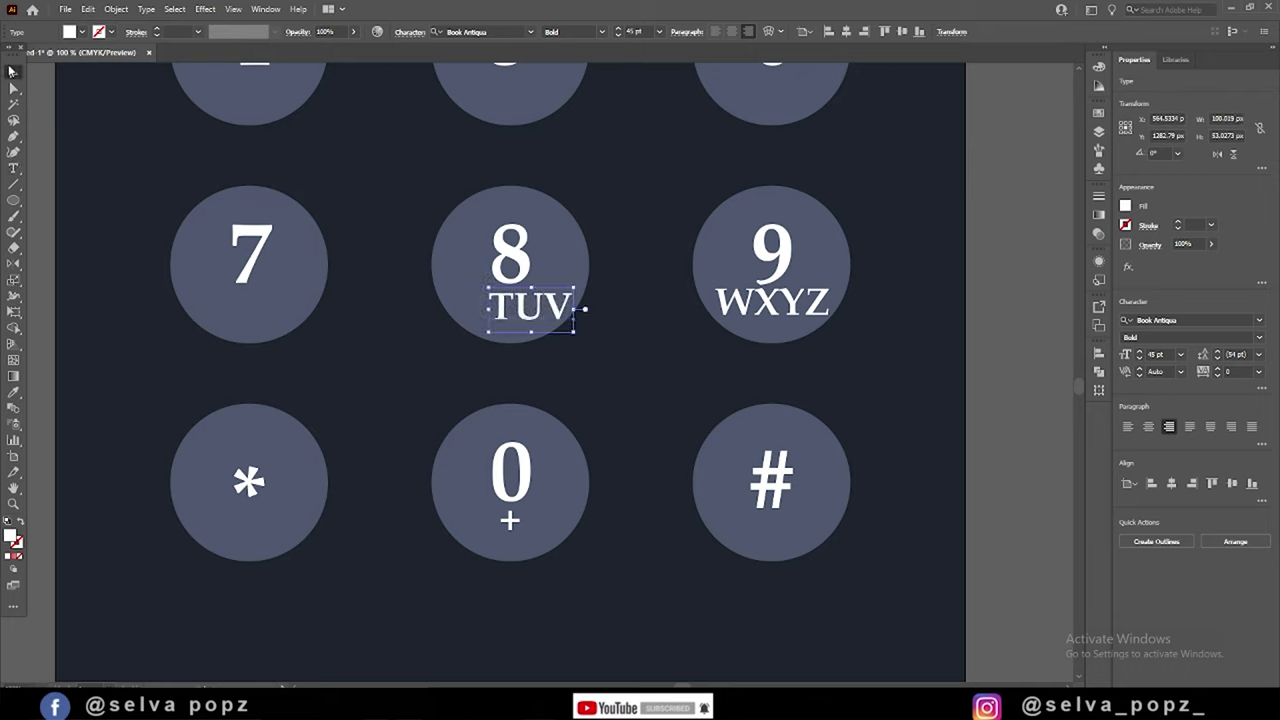
key("Left")
key("Left")
key("Left")
key("Left")
key("Left")
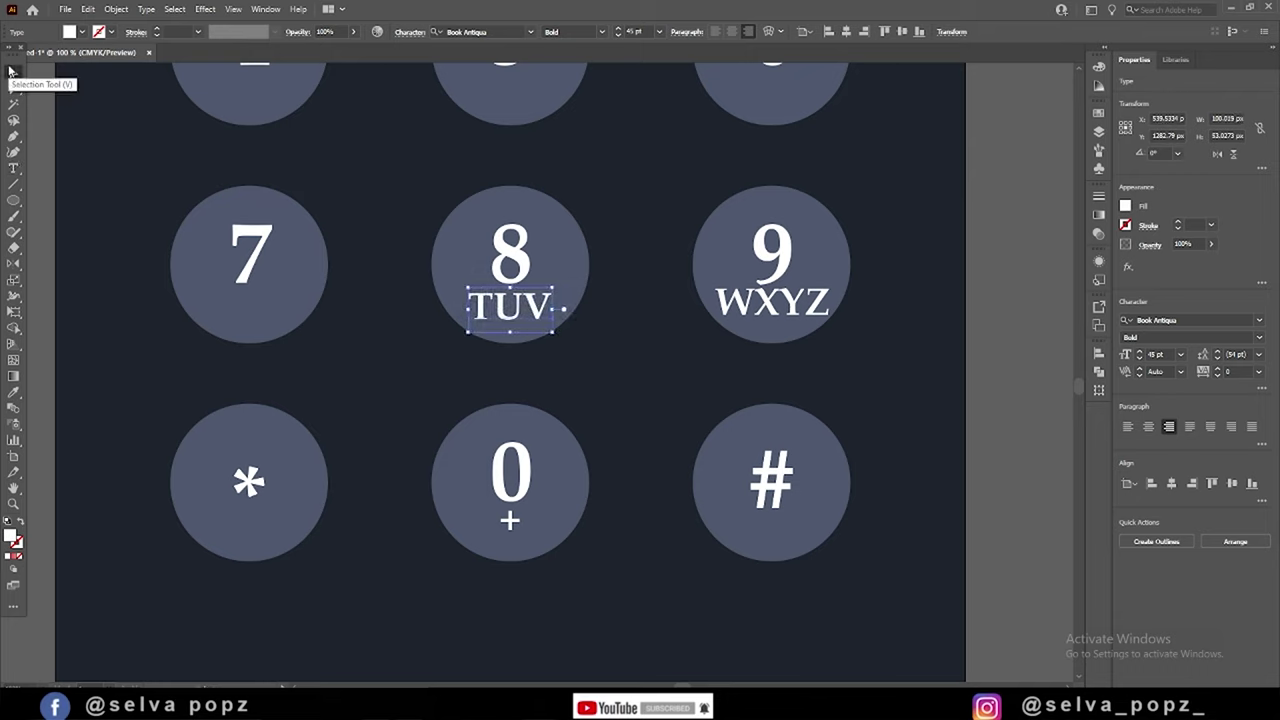
- Copy TUV under the 7, retype it as PQRS, and nudge it into place
left_click_drag(510, 305, 245, 308)
double_click(245, 318)
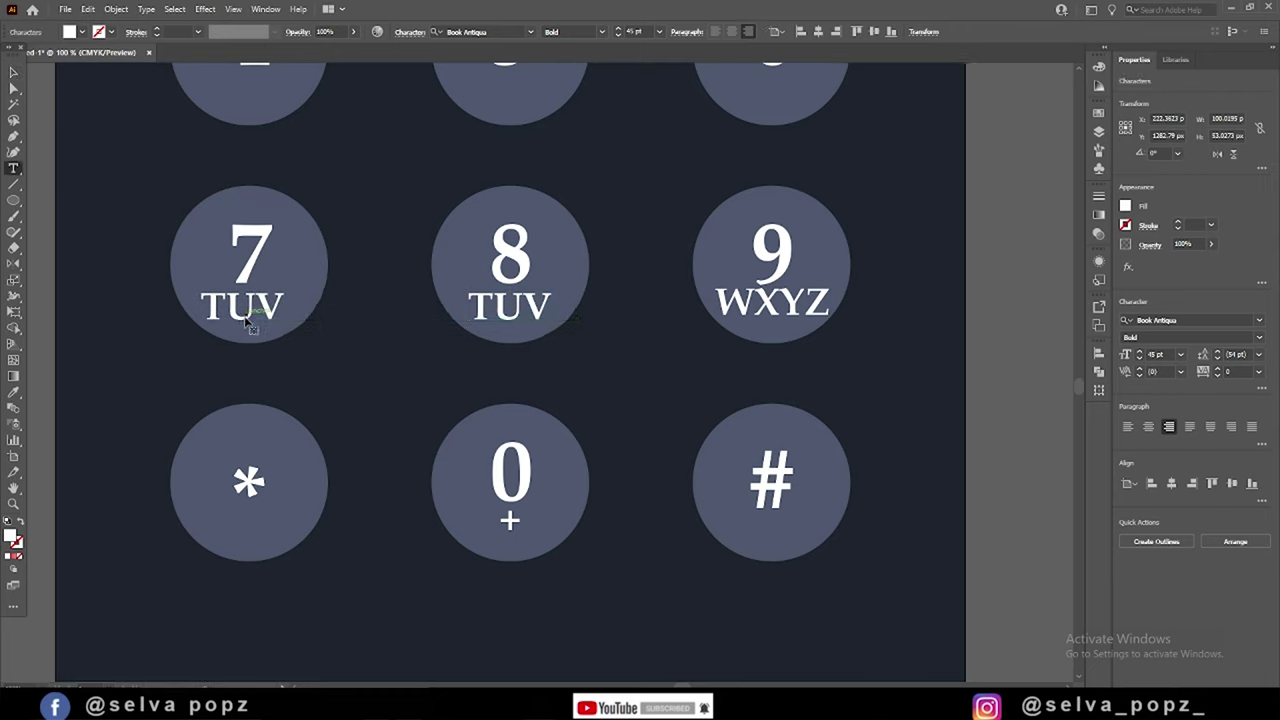
double_click(245, 318)
type("PQRS")
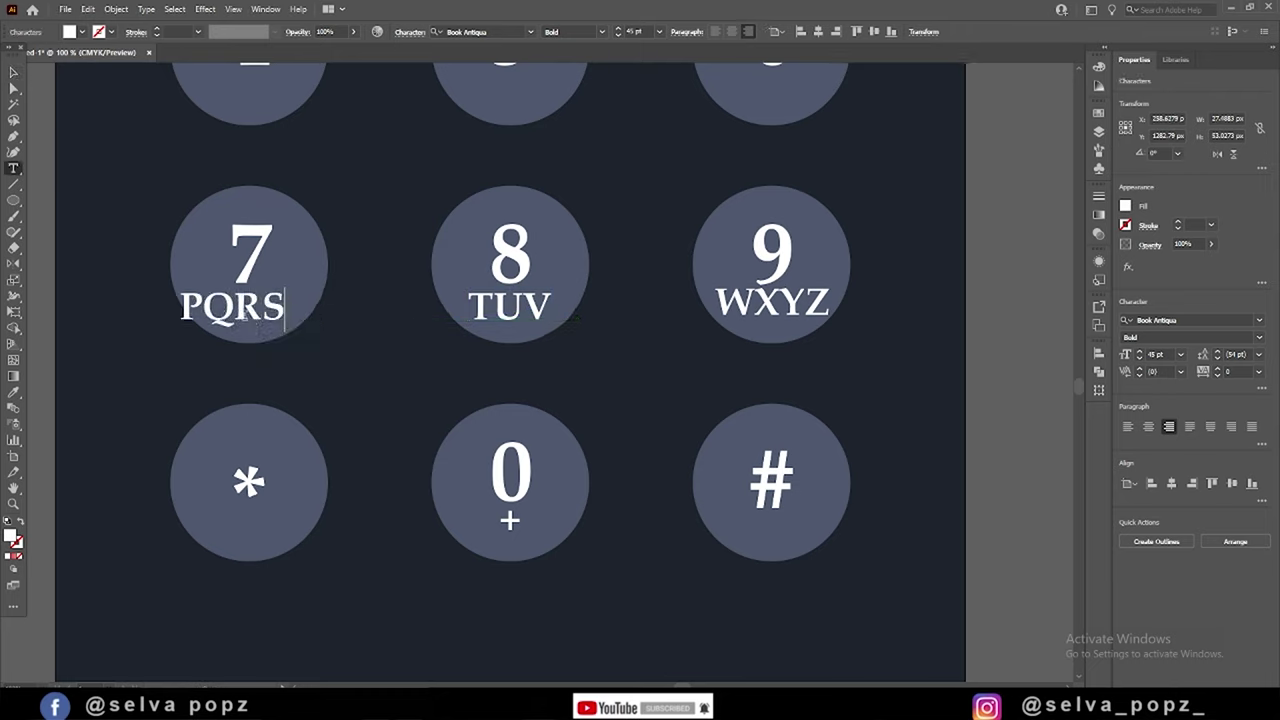
key("Escape")
key("Right")
key("Right")
key("Right")
key("Right")
key("Left")
key("Left")
key("Left")
key("Left")
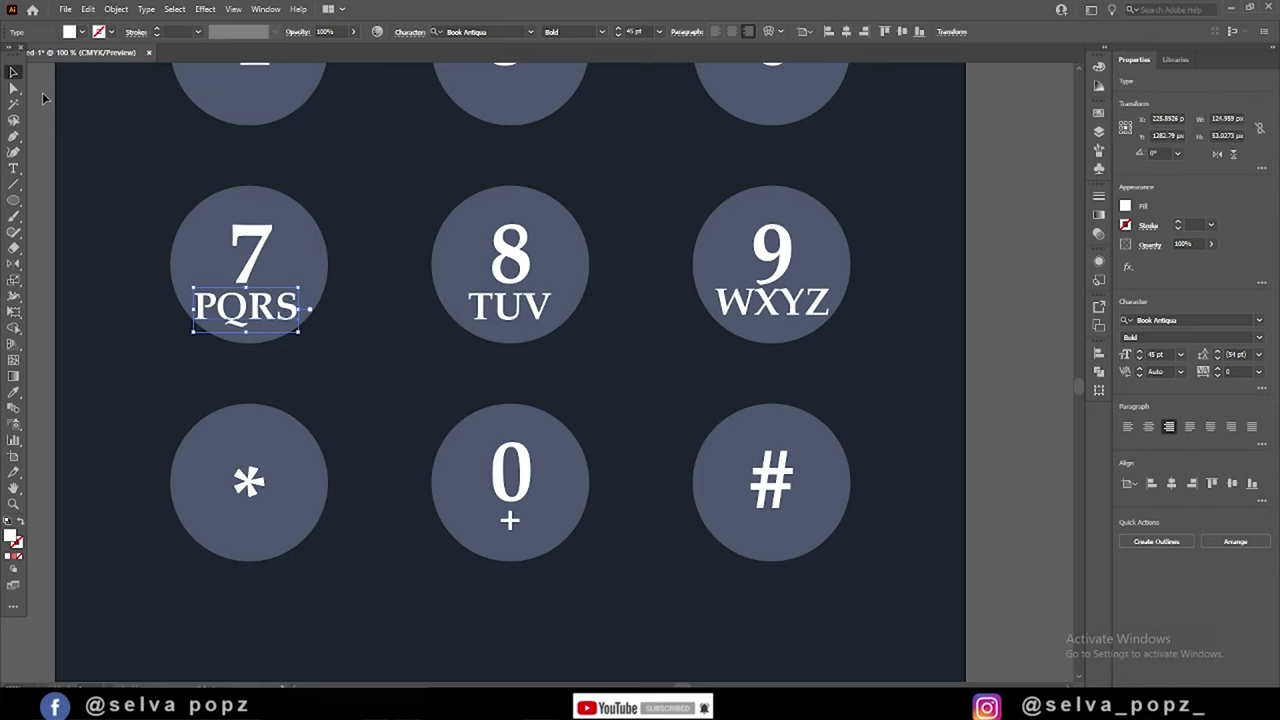
left_click_drag(401, 405, 404, 520)
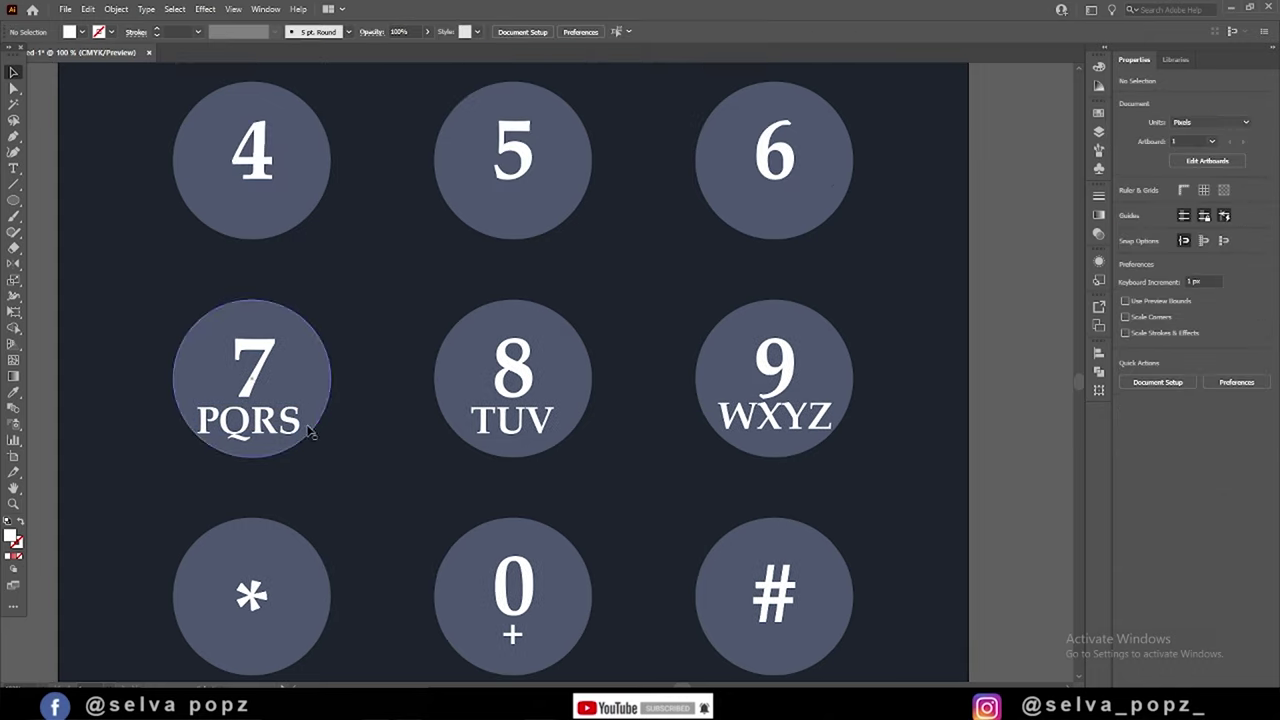
left_click_drag(297, 425, 300, 426)
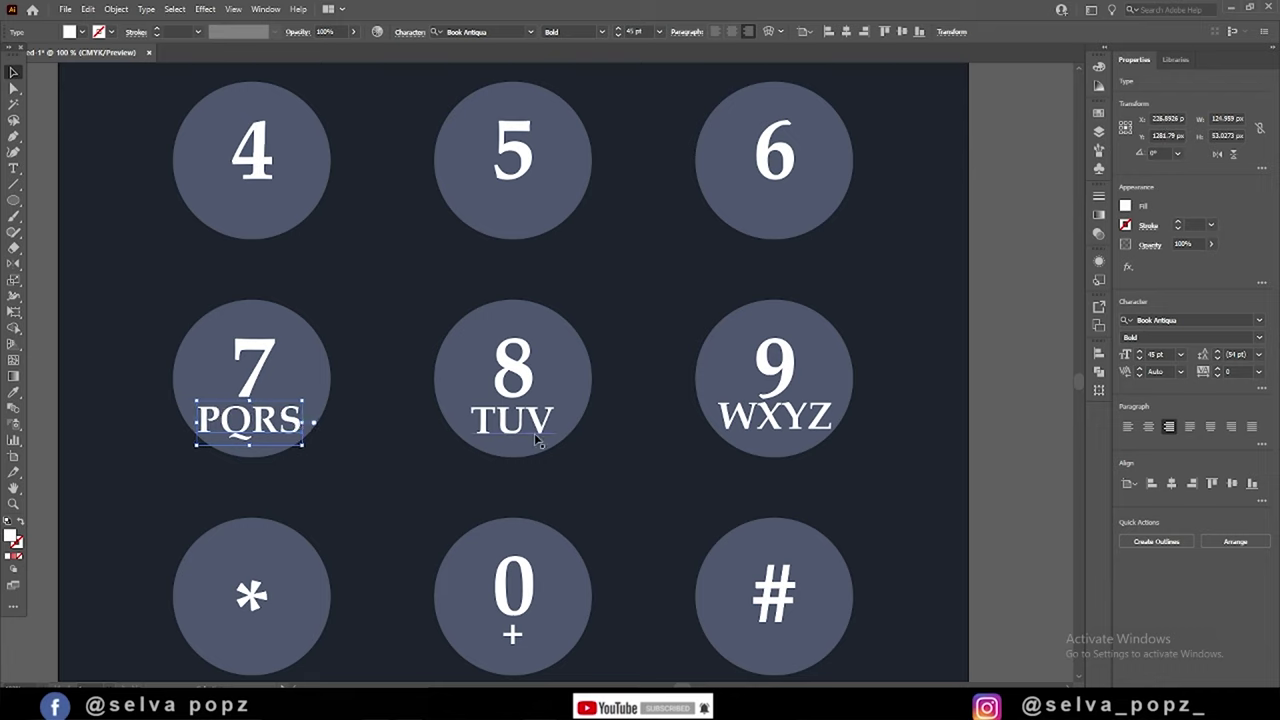
- Move the three letter labels up to the 4-5-6 row and change PQRS to GHI
left_click_drag(194, 446, 830, 400)
left_click_drag(757, 430, 750, 206, "alt")
double_click(257, 205)
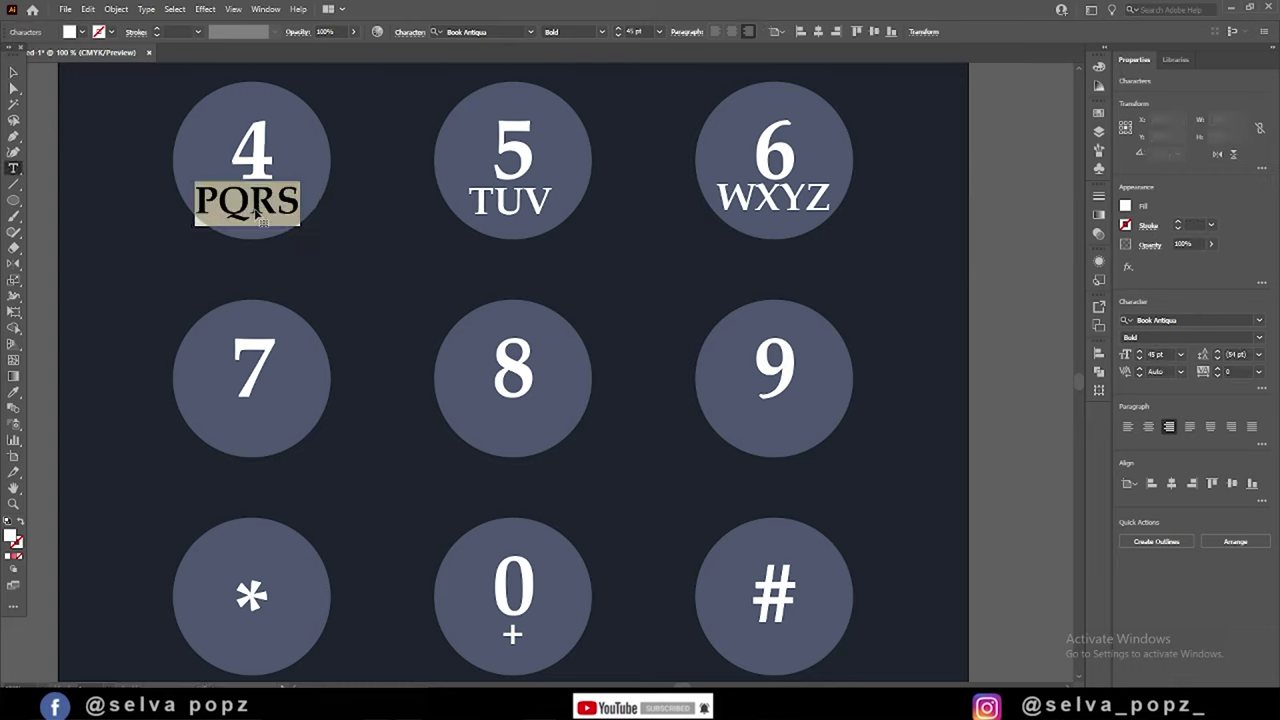
type("GHI")
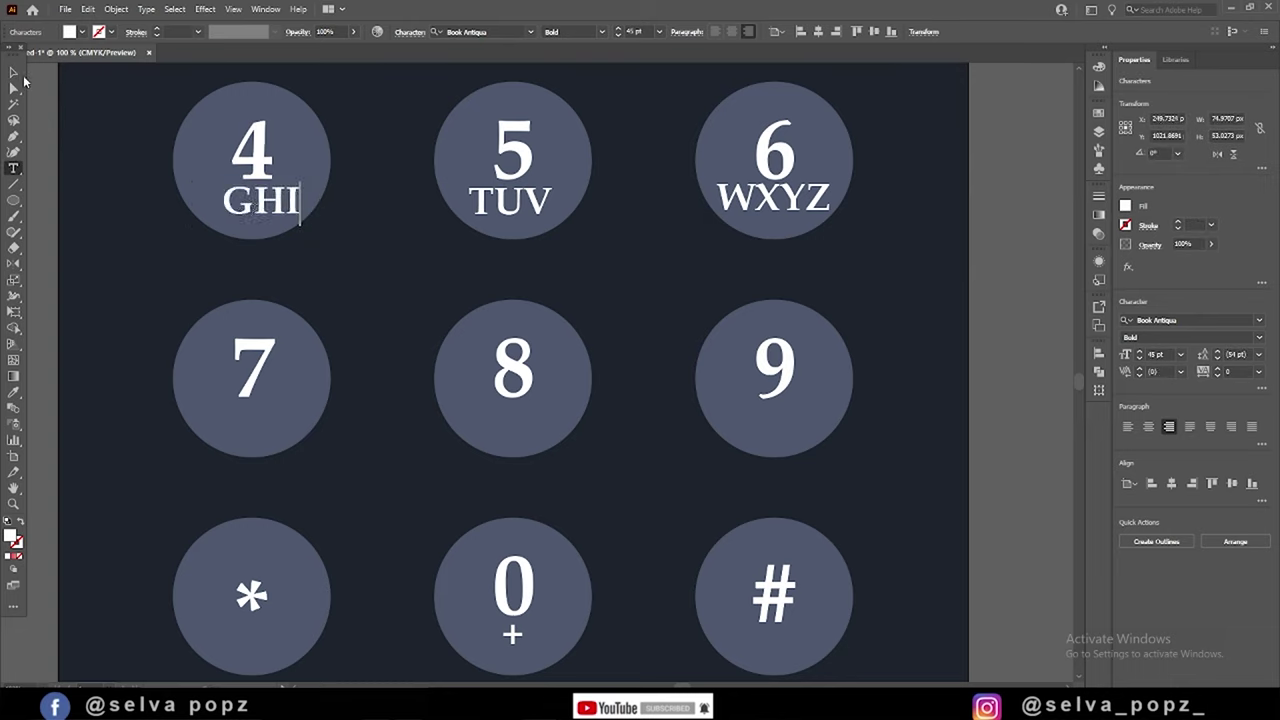
left_click(13, 72)
left_click_drag(261, 178, 250, 176)
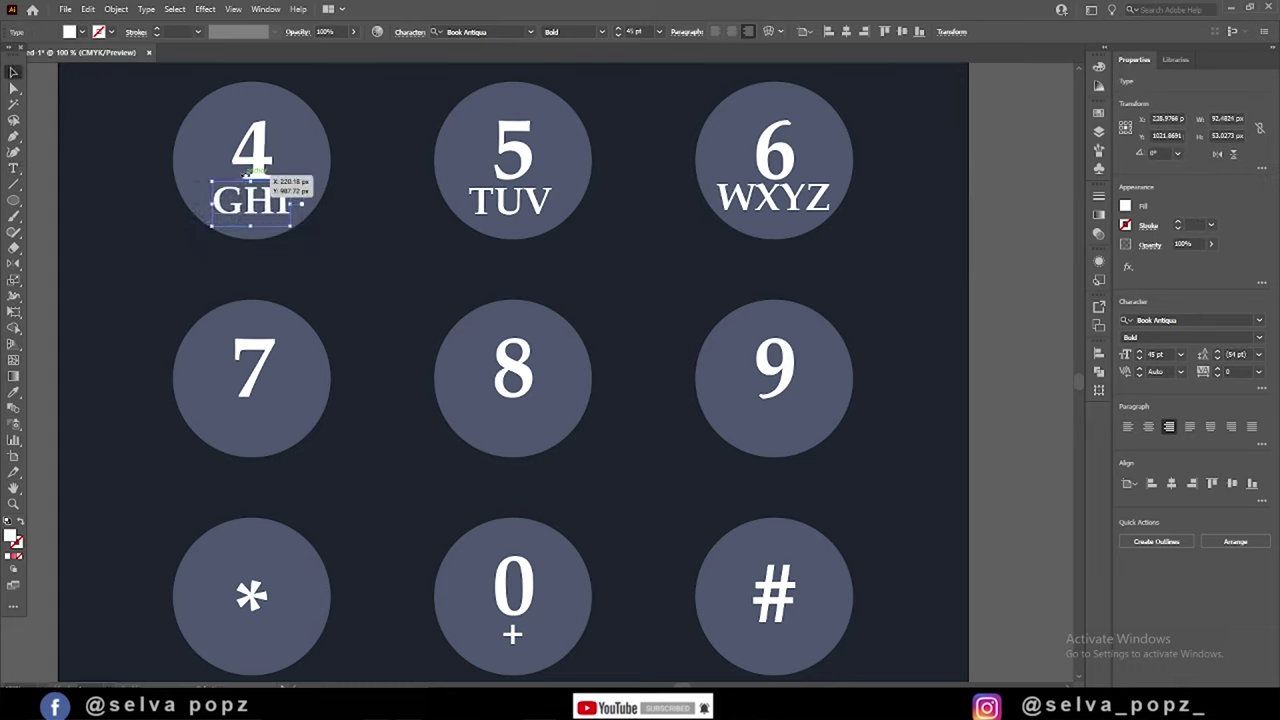
- Change TUV to JKL and horizontally centre JKL under 5 and GHI under 4
double_click(508, 203)
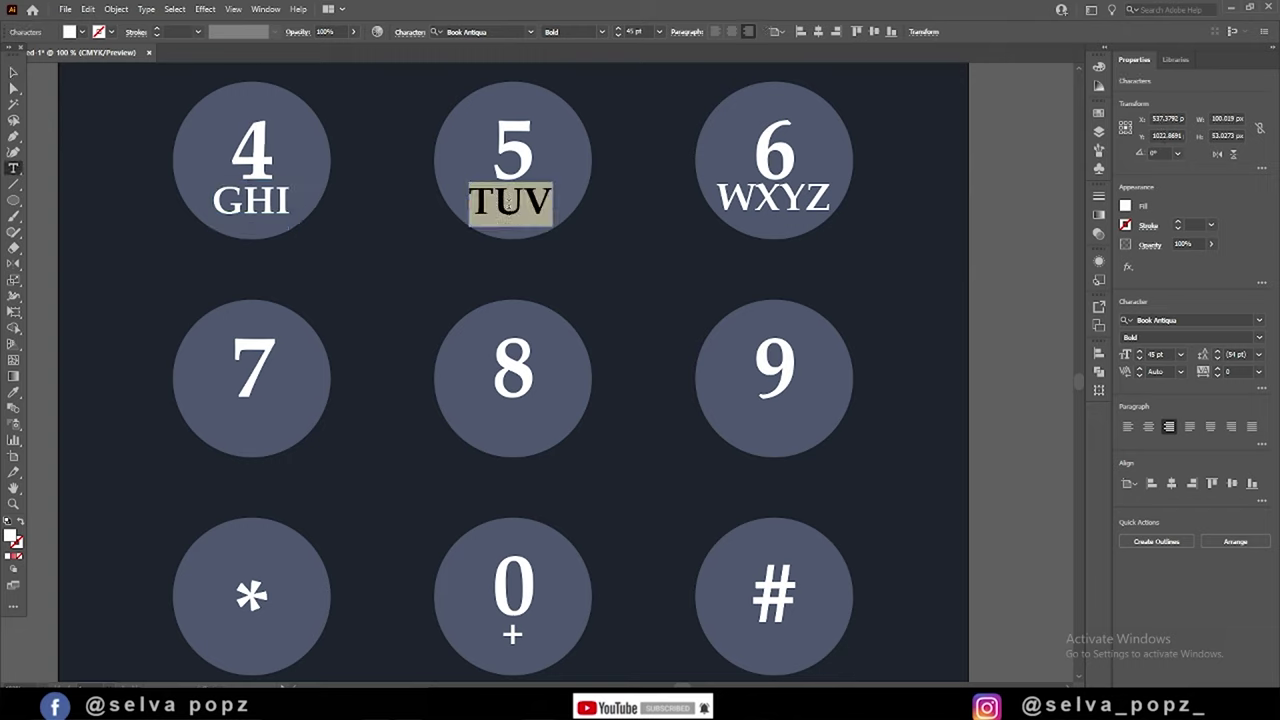
type("JKL")
left_click(13, 72)
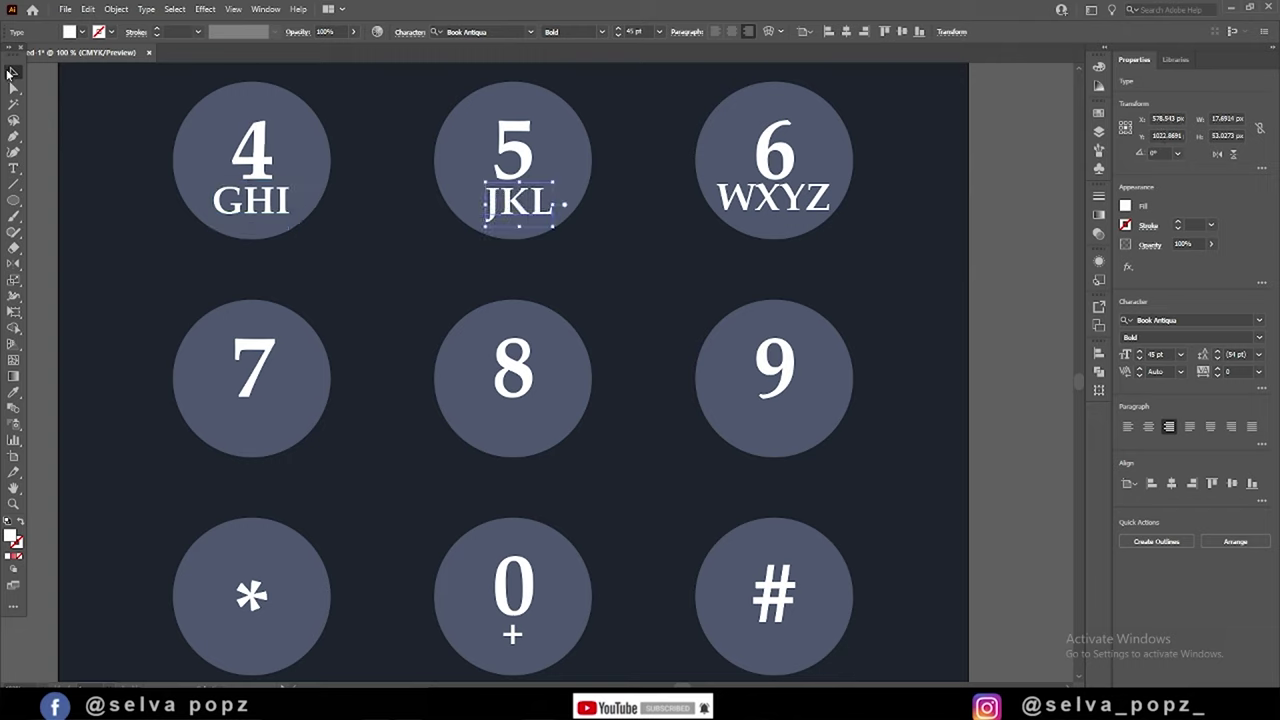
left_click(500, 160, "shift")
left_click(1170, 484)
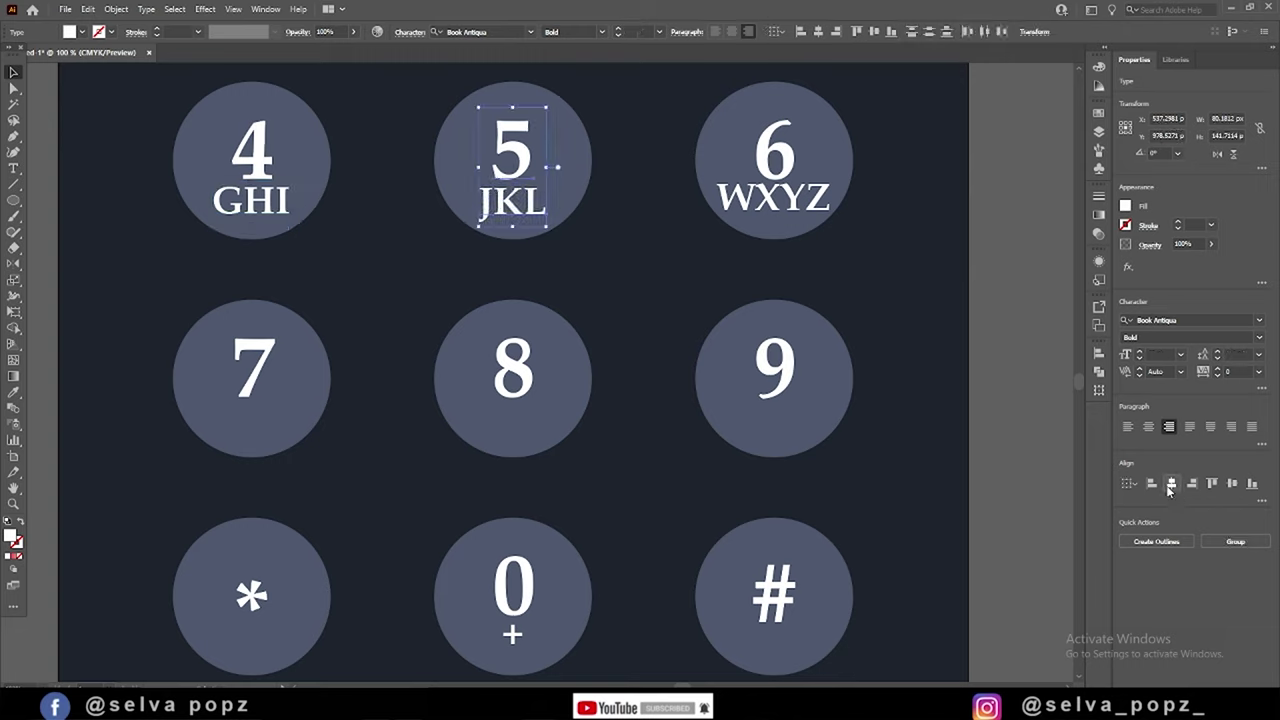
left_click(255, 165)
left_click(251, 200, "shift")
left_click(1170, 484)
- Horizontally centre the WXYZ label under the 6
left_click(780, 165)
left_click(795, 205, "shift")
left_click(1168, 484)
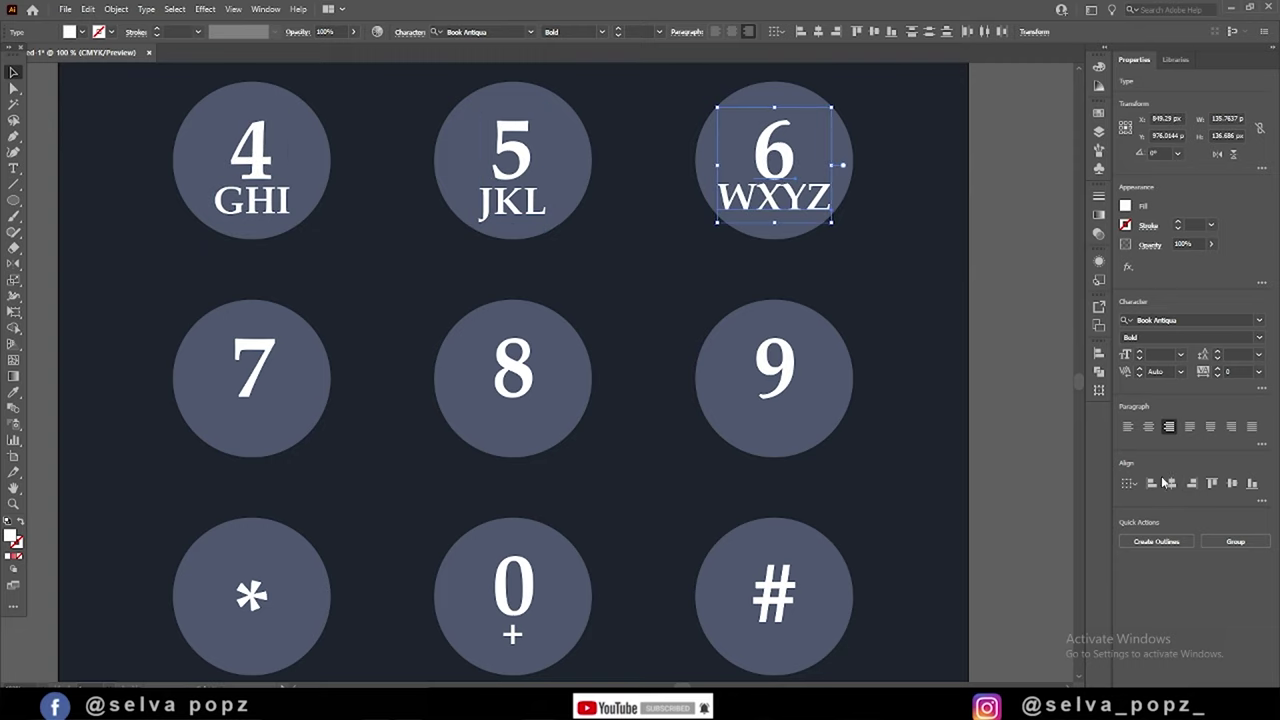
left_click(1003, 317)
- Replace WXYZ under the 6 with MNO, then select the GHI and JKL labels
double_click(806, 204)
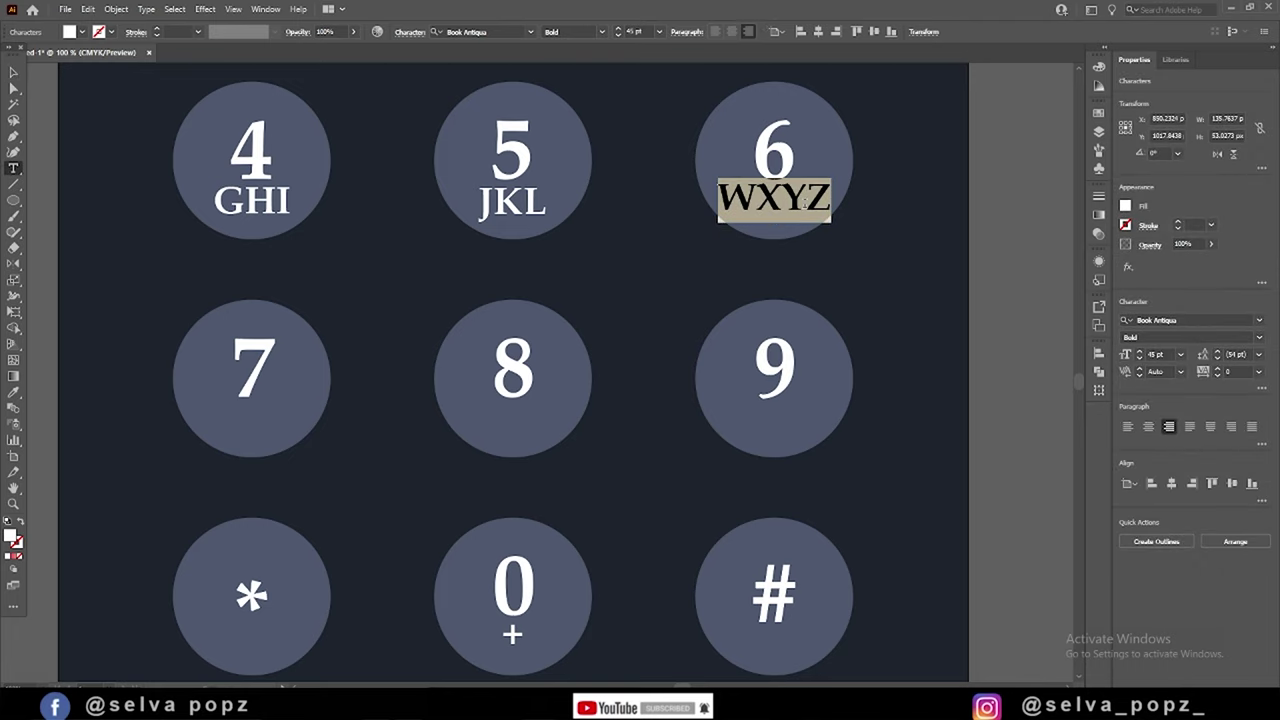
type("m")
key("ctrl+z")
double_click(805, 200)
type("MNO")
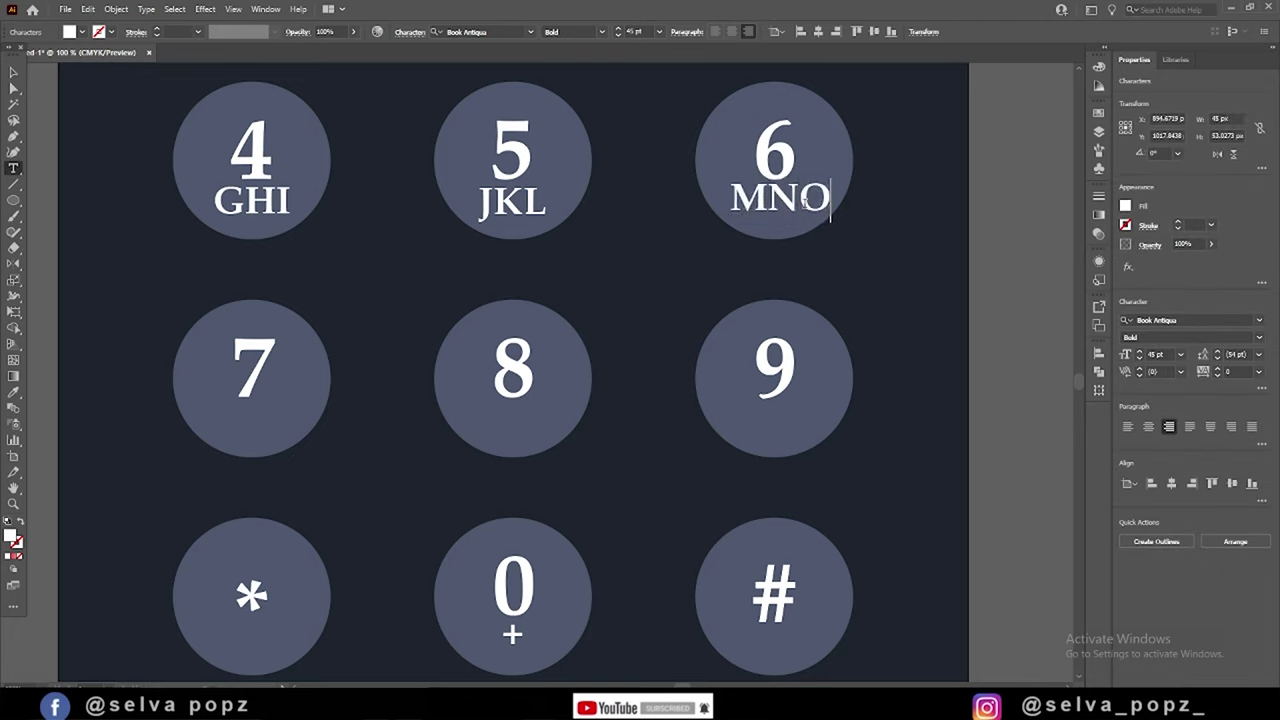
left_click(14, 73)
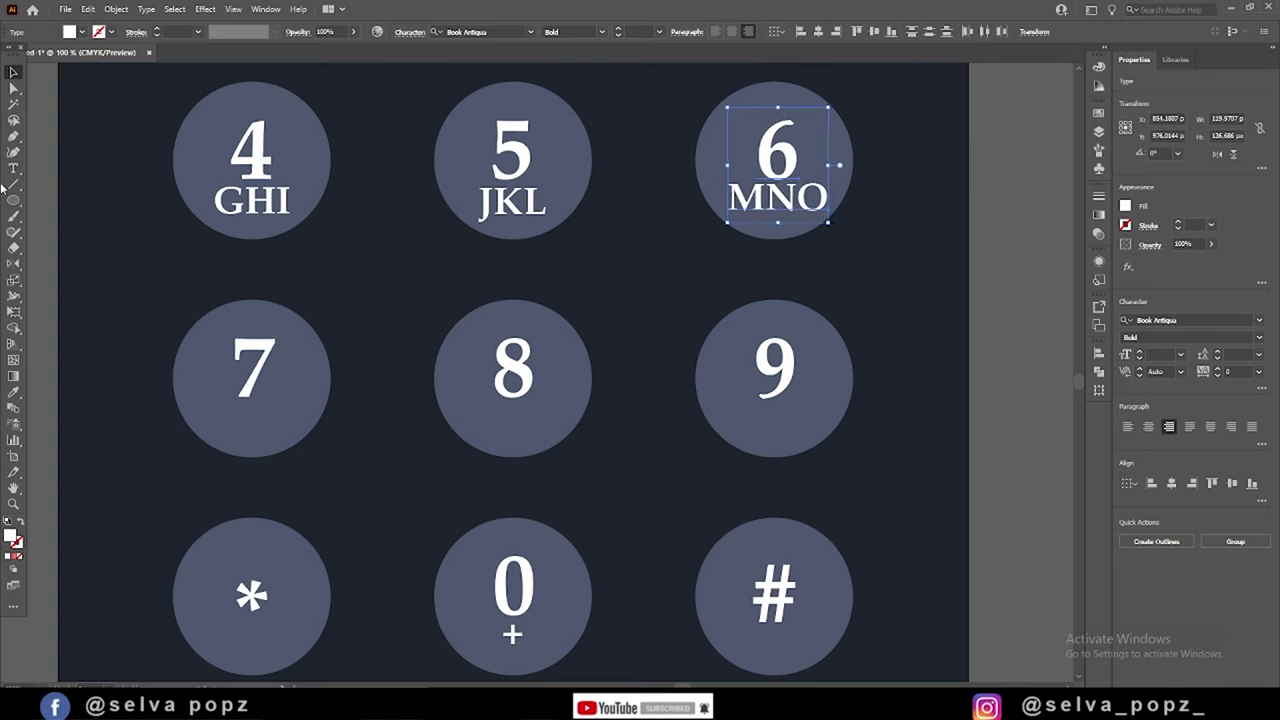
left_click(778, 198)
left_click(512, 203, "shift")
- Copy GHI, JKL and MNO down to the 7-8-9 row; change GHI to PQRS and centre it under 7
left_click(252, 200, "shift")
left_click_drag(527, 185, 527, 425)
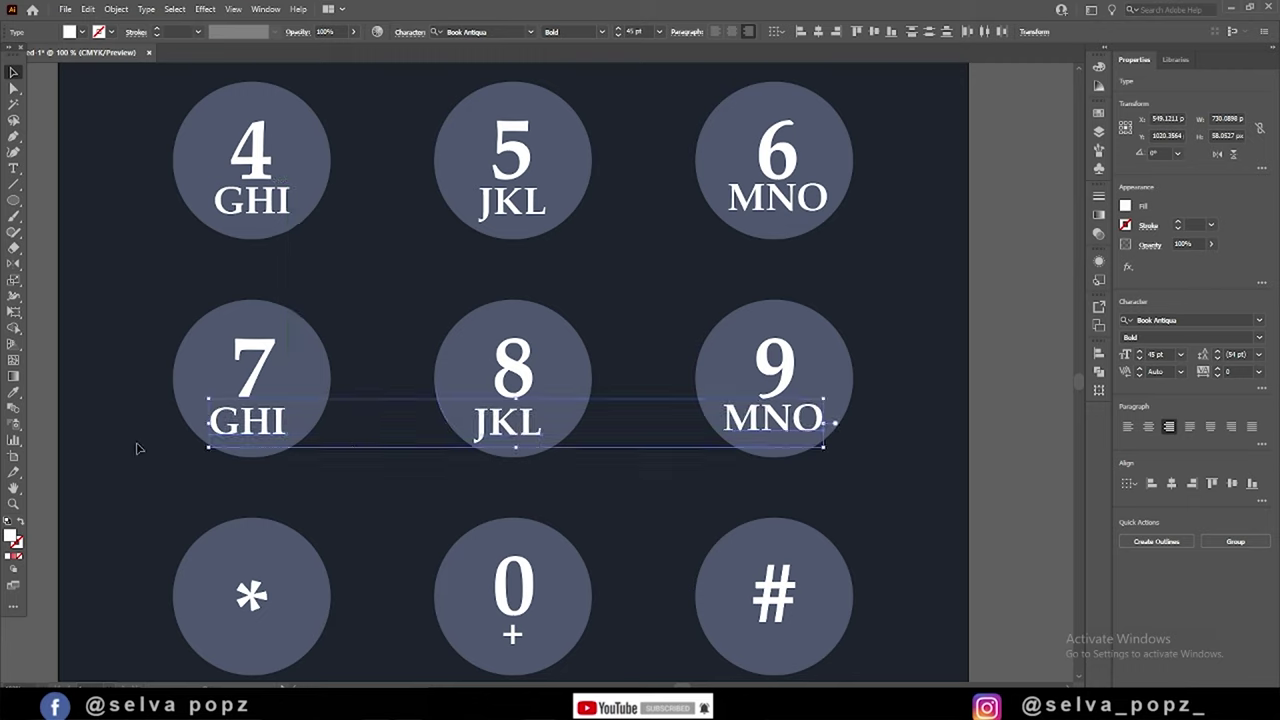
key("t")
double_click(244, 429)
type("PQRS")
left_click(11, 71)
left_click(255, 440)
left_click_drag(271, 434, 286, 434)
left_click(248, 365, "shift")
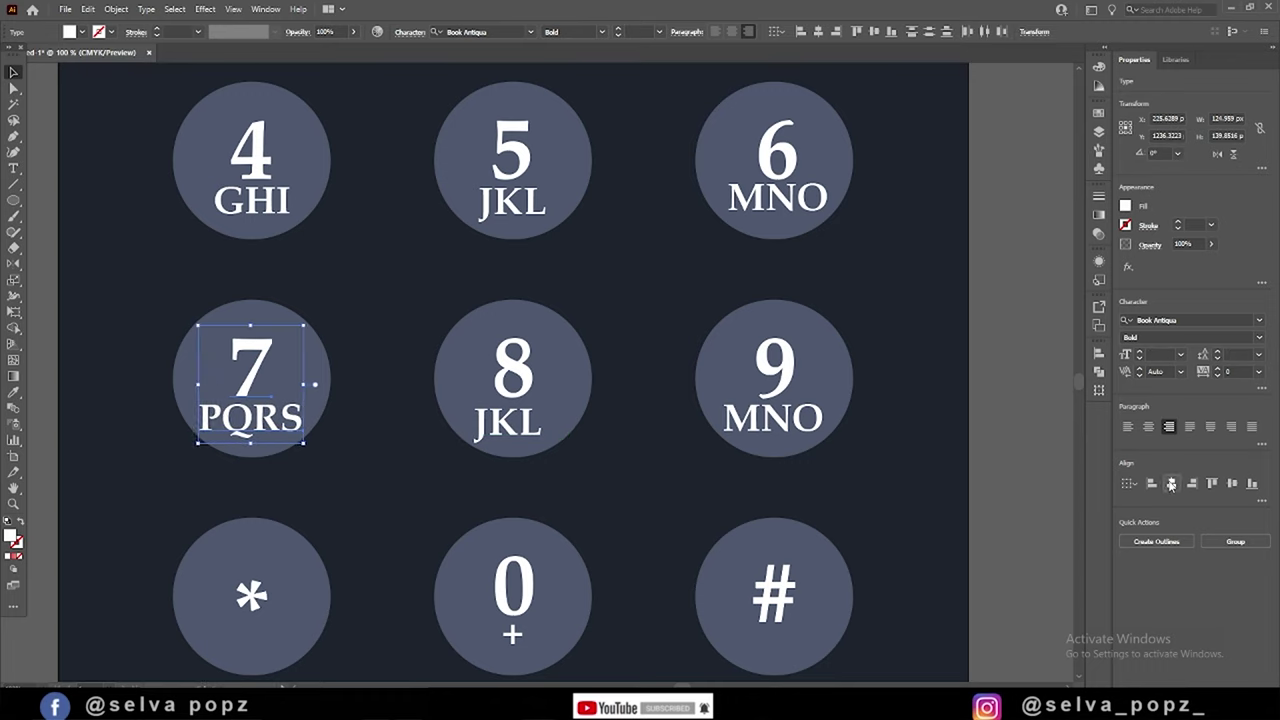
- Change JKL to TUV and horizontally centre it under the 8
key("t")
double_click(507, 425)
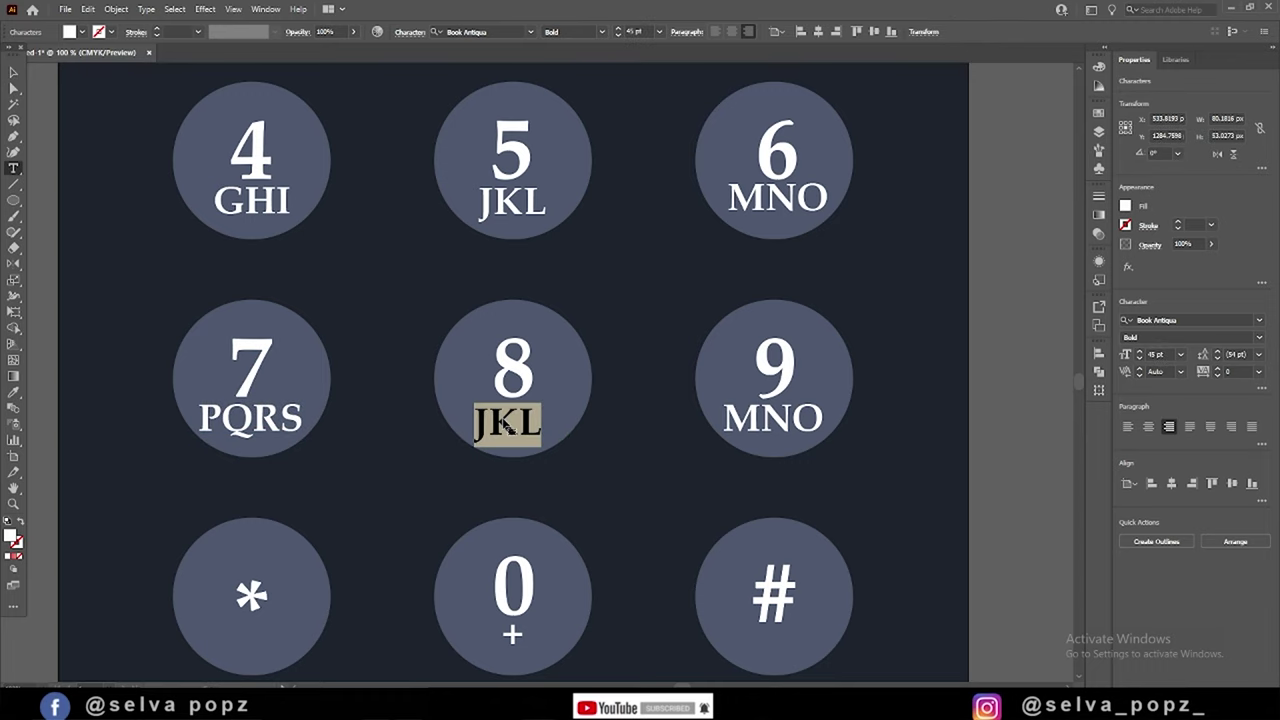
type("TUV")
key("Escape")
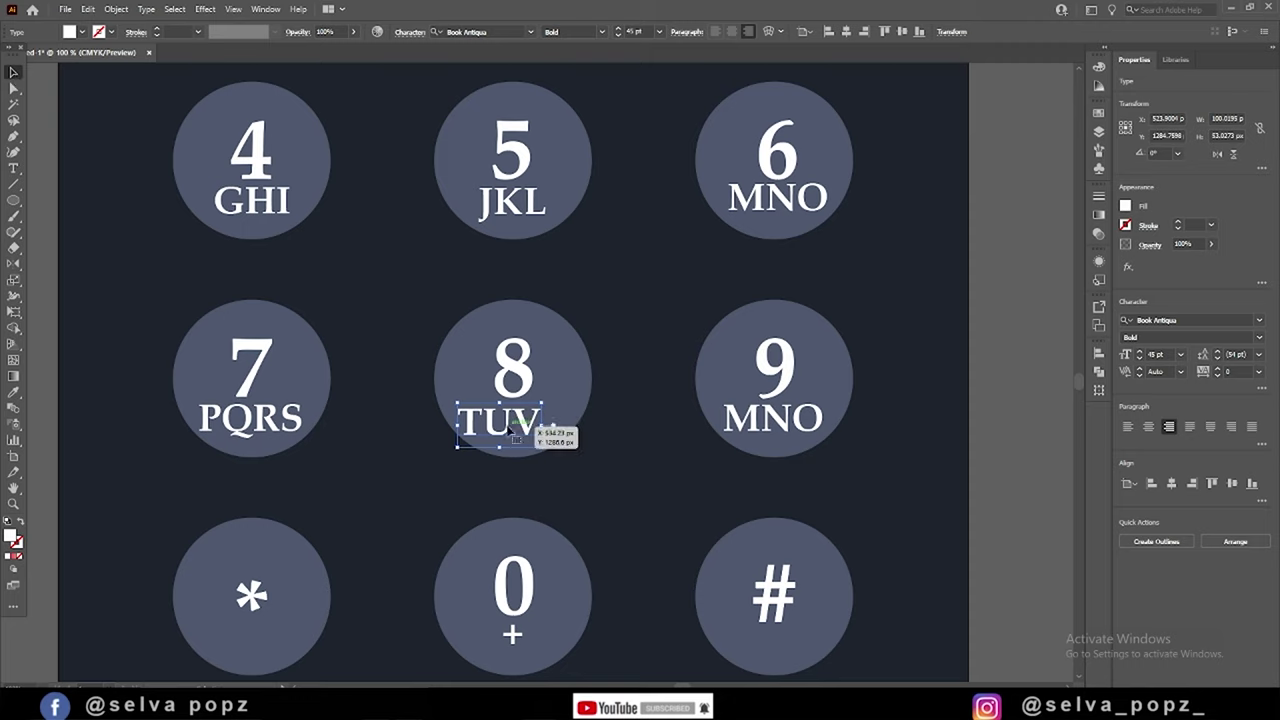
left_click_drag(499, 425, 514, 425)
left_click(513, 365, "shift")
left_click(1148, 426)
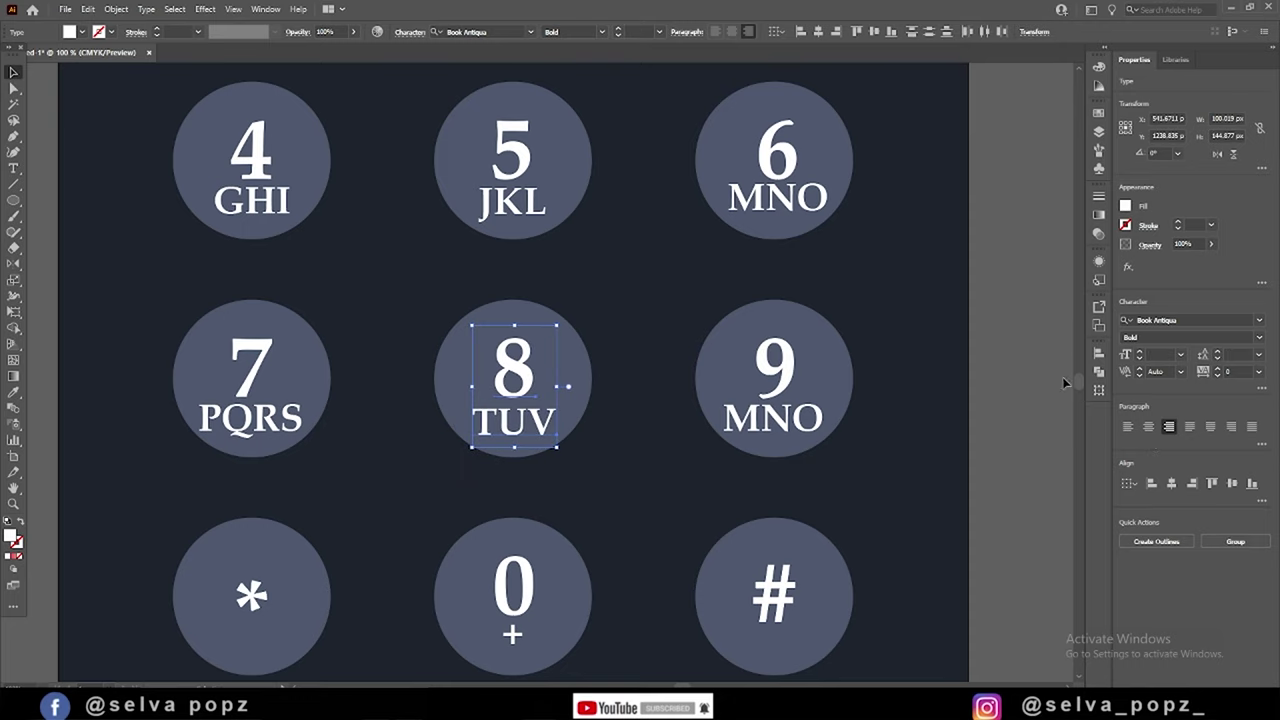
- Change MNO to WXYZ and select it together with the 9
key("t")
double_click(766, 420)
type("WXYZ")
left_click(14, 74)
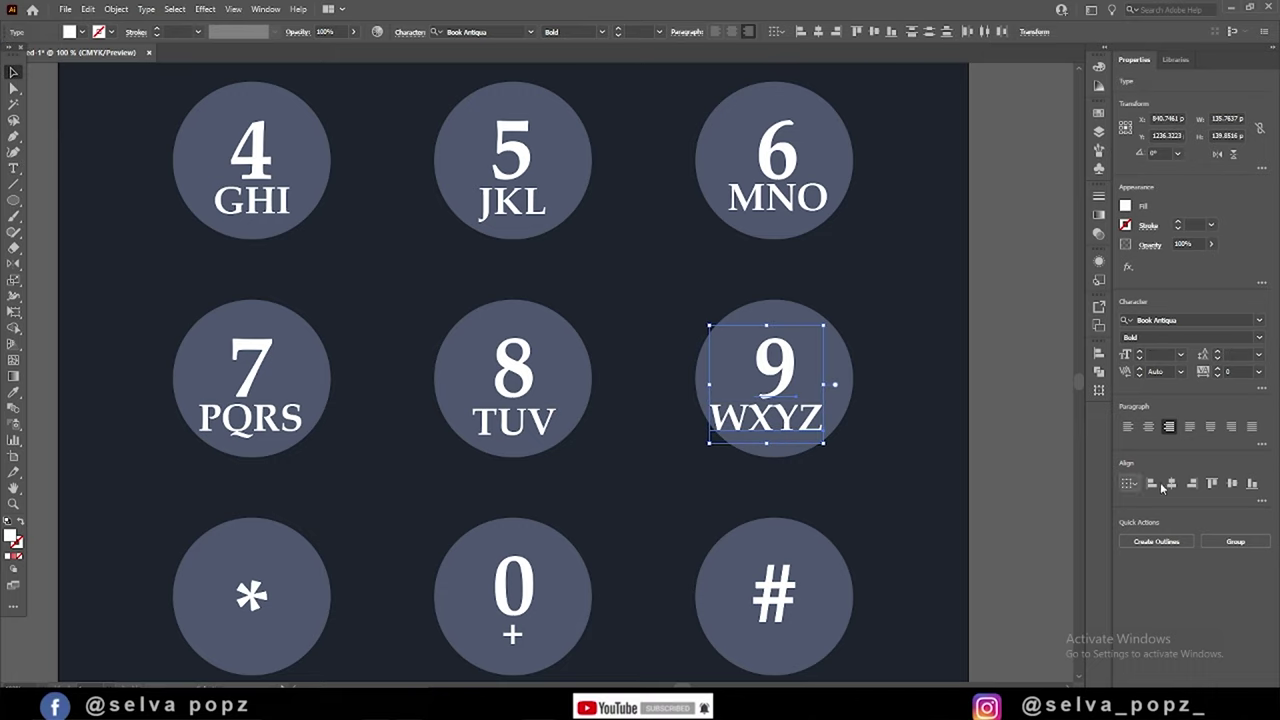
left_click(1014, 306)
left_click(829, 417)
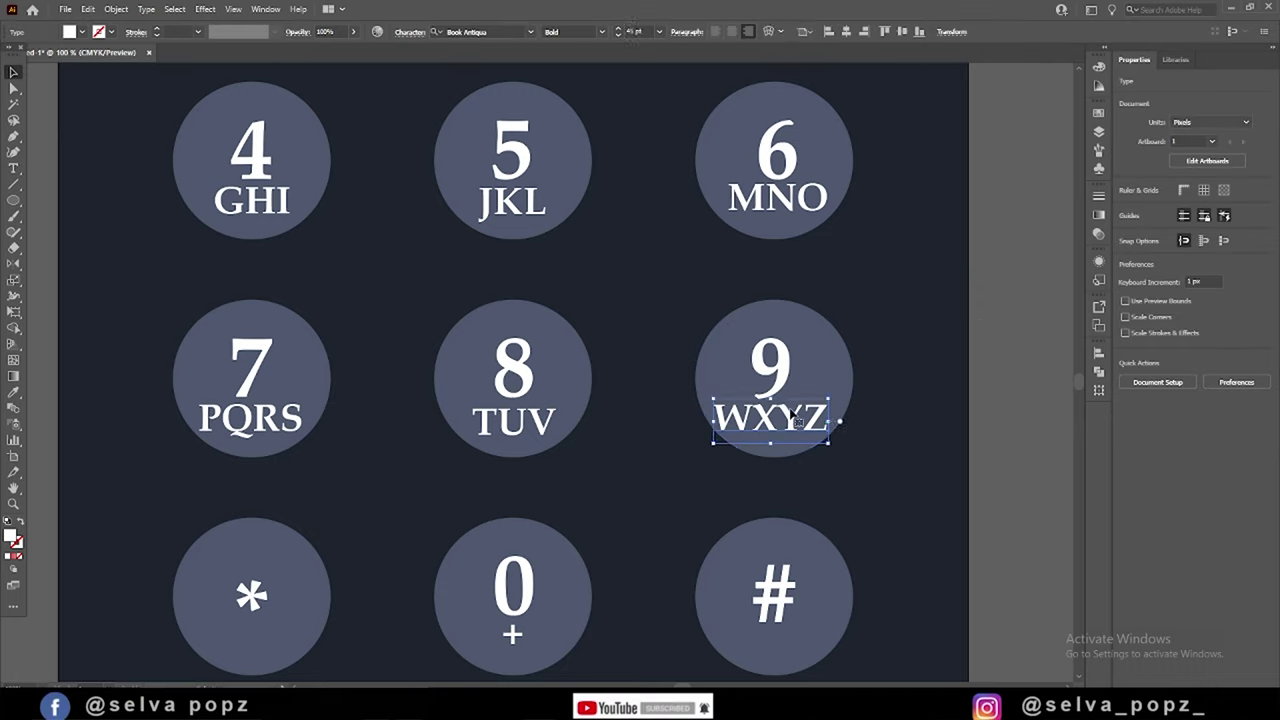
- Copy the GHI, JKL and MNO labels up under keys 1, 2 and 3
scroll(852, 400, "up", 3)
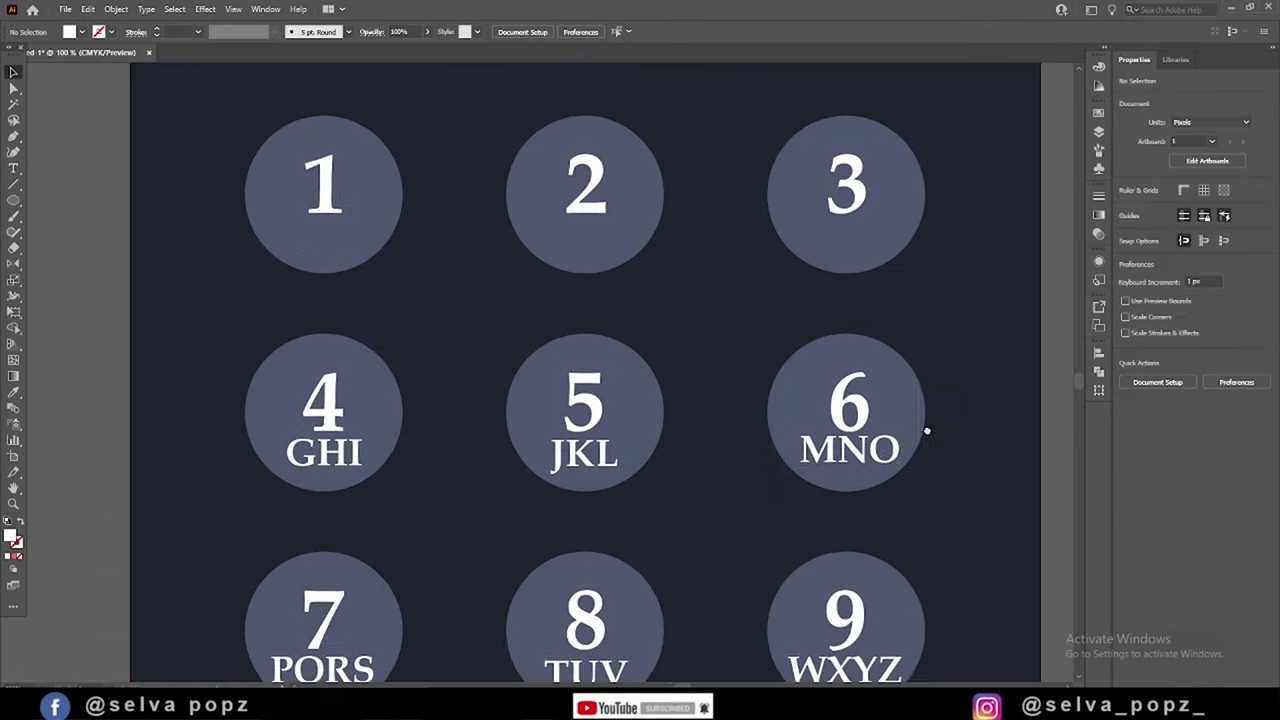
left_click(872, 458)
left_click(590, 458, "shift")
left_click(347, 458, "shift")
left_click_drag(602, 463, 607, 245)
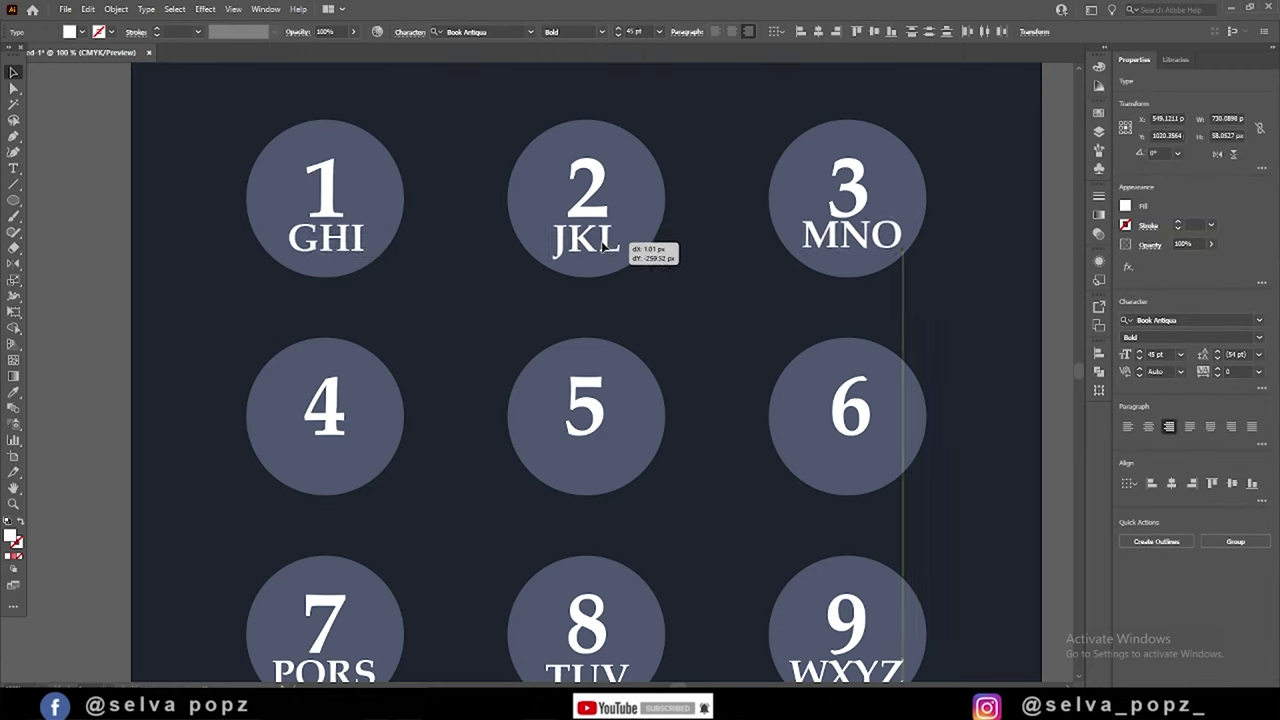
scroll(1000, 343, "up", 3)
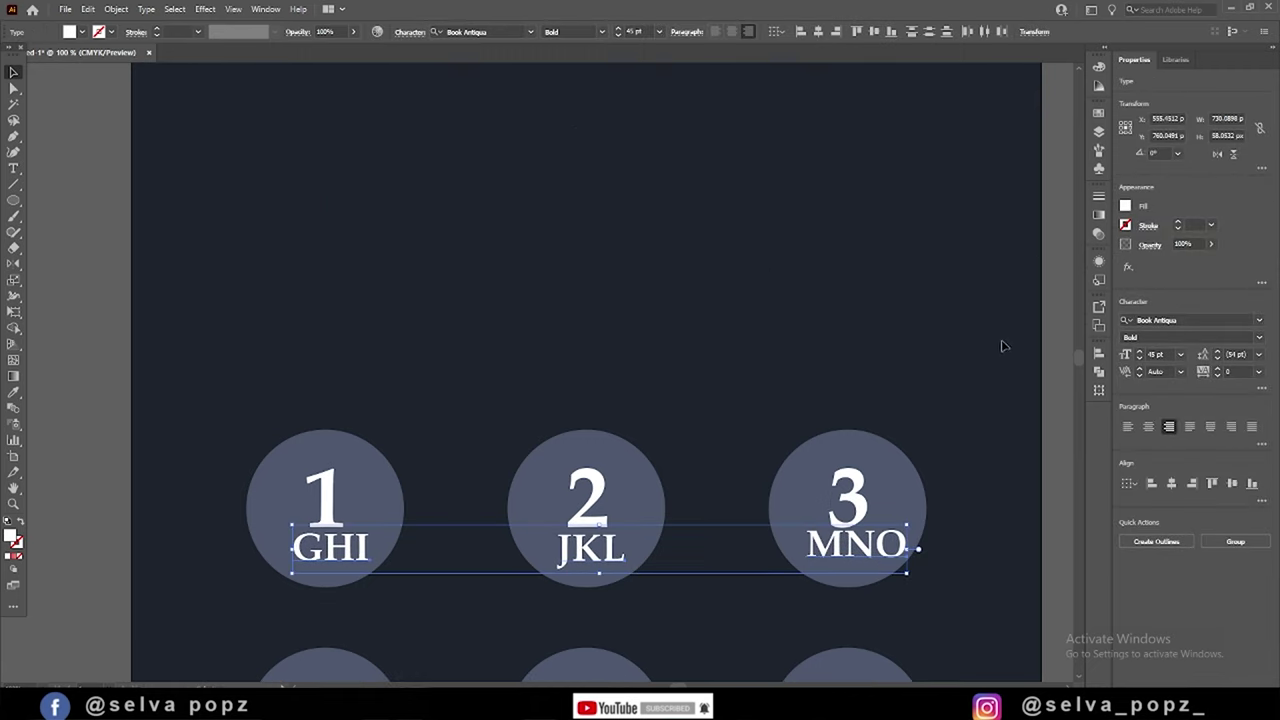
left_click(671, 431)
scroll(410, 336, "down", 2)
scroll(410, 336, "left", 1)
left_click(404, 337)
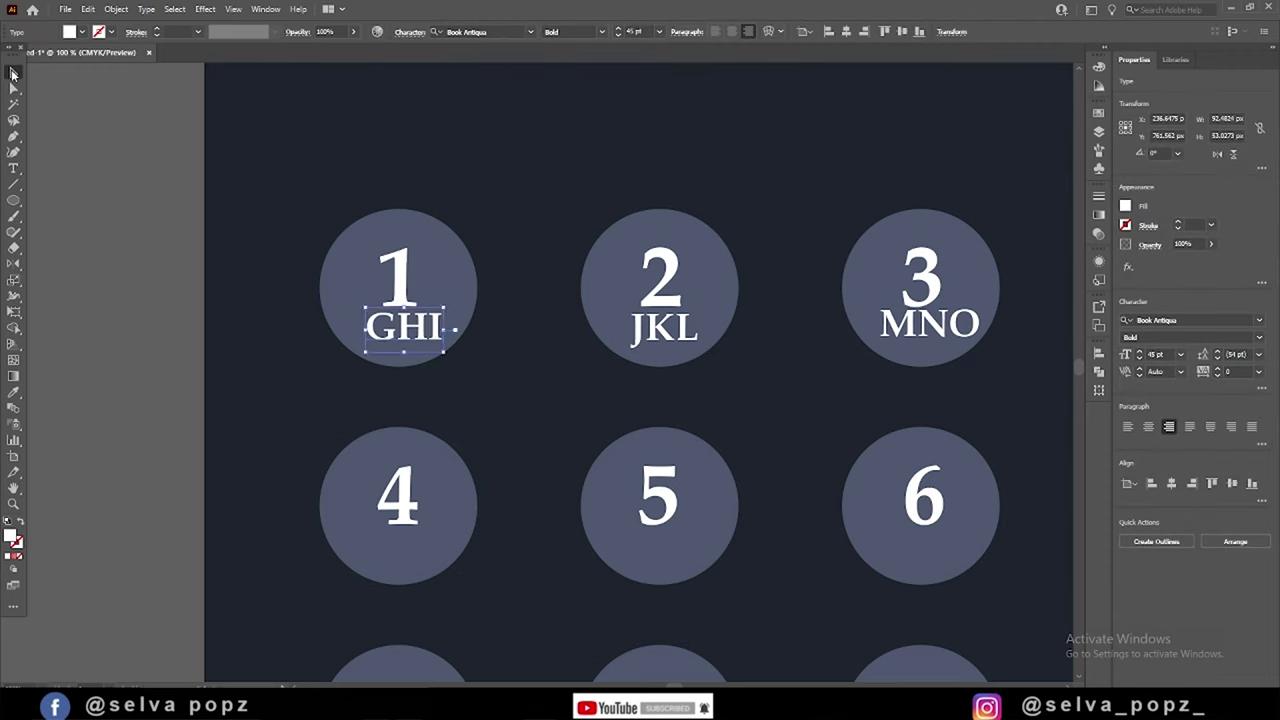
key("ctrl+z")
left_click_drag(683, 558, 714, 337)
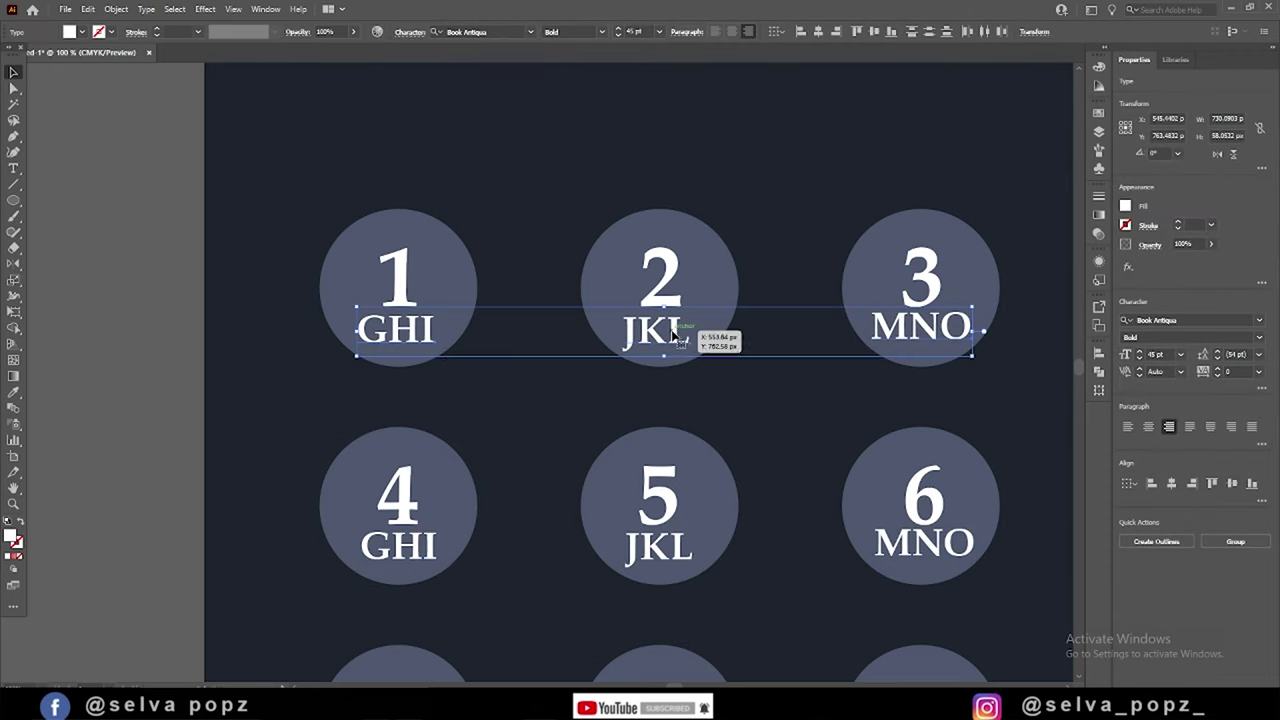
- Delete the letters under key 1 and change key 2's label to centred ABC
double_click(396, 336)
double_click(396, 336)
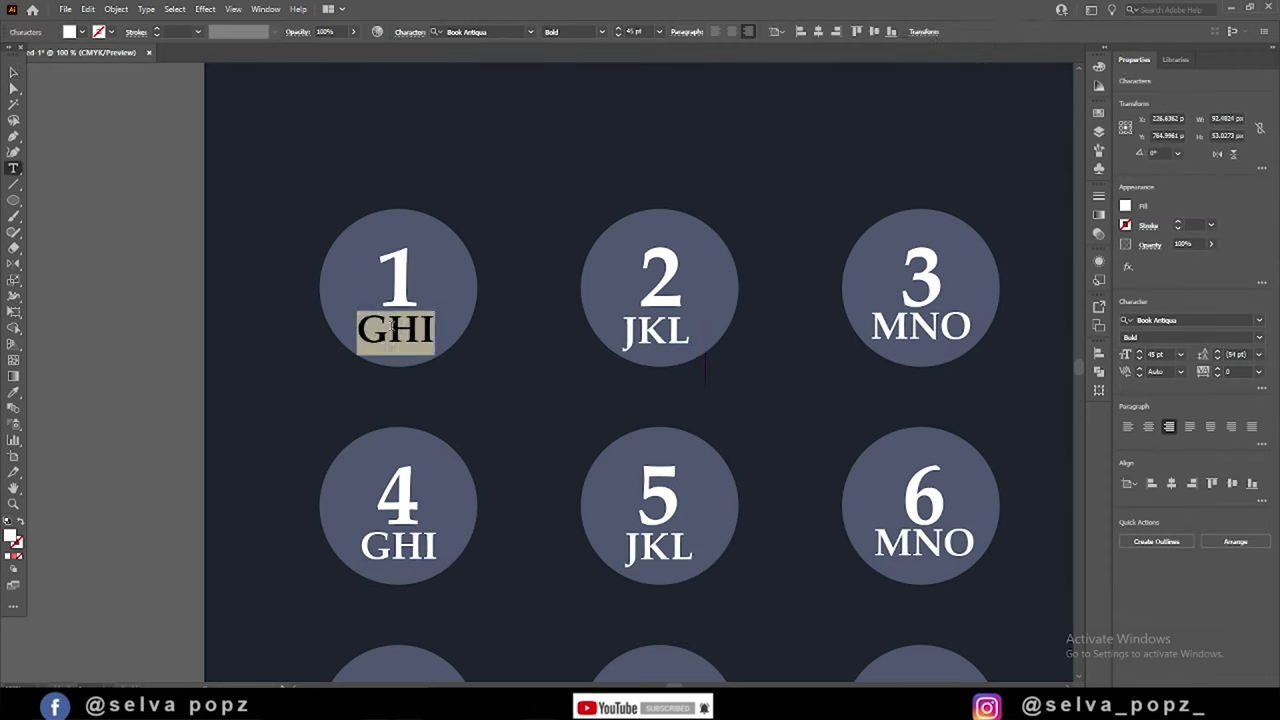
key("BackSpace")
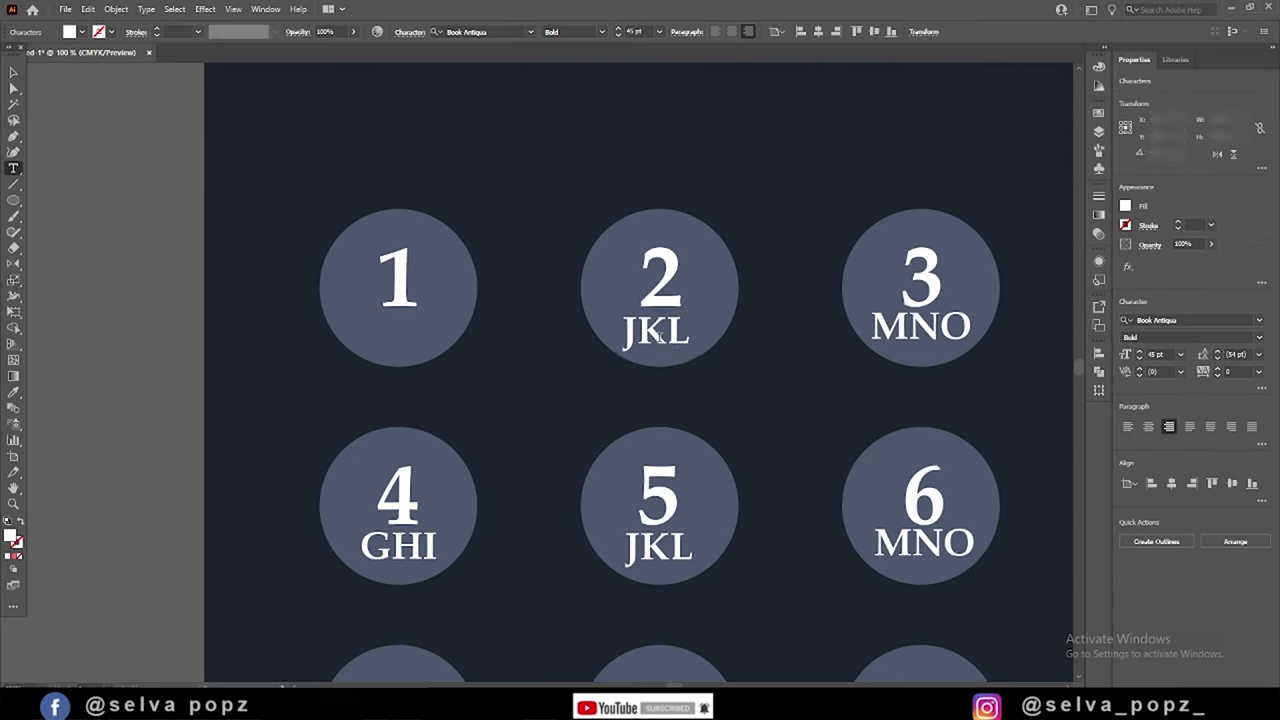
double_click(658, 336)
type("ABC")
key("Escape")
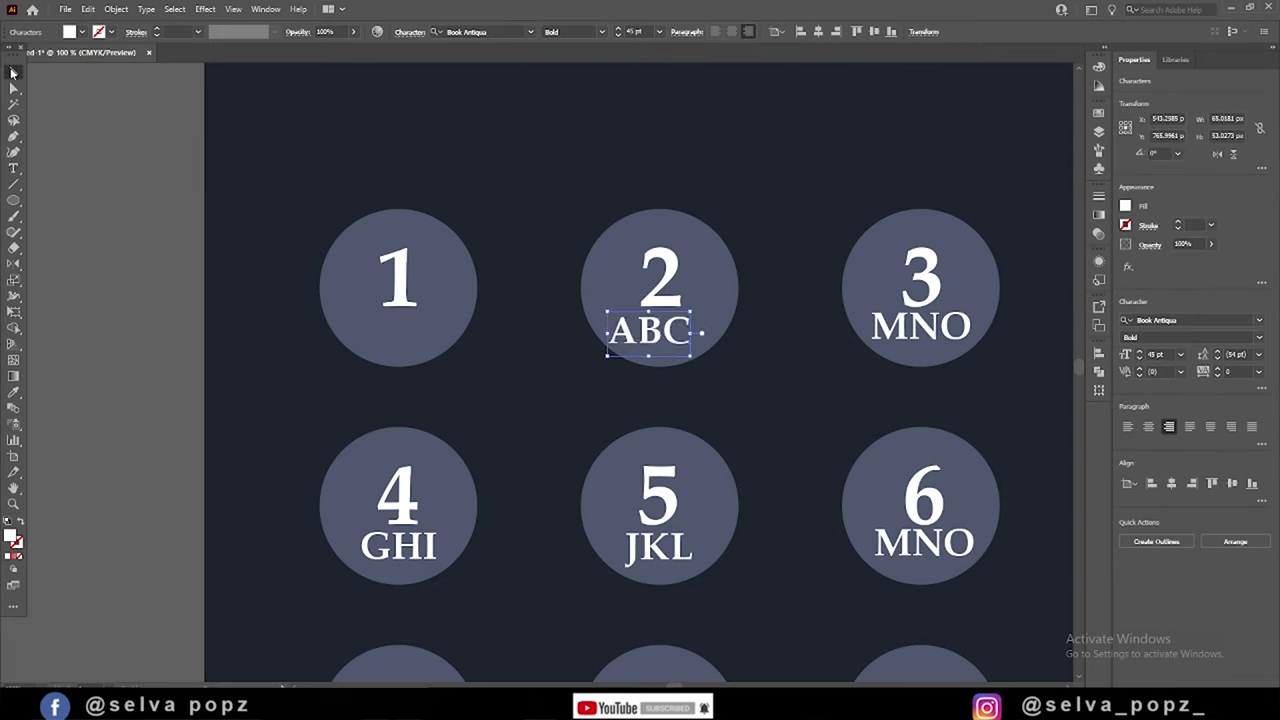
left_click(1178, 486)
left_click(840, 330)
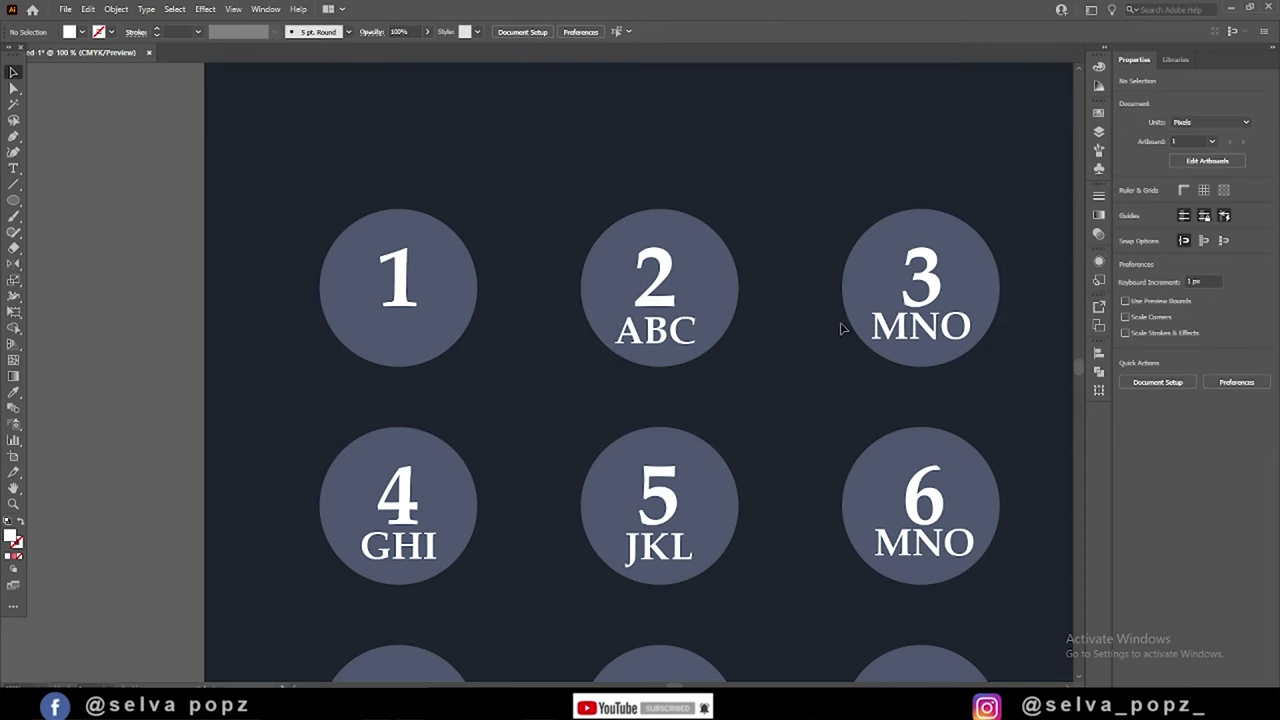
- Change key 3's label to DEF and centre its lines
double_click(918, 328)
type("DEF")
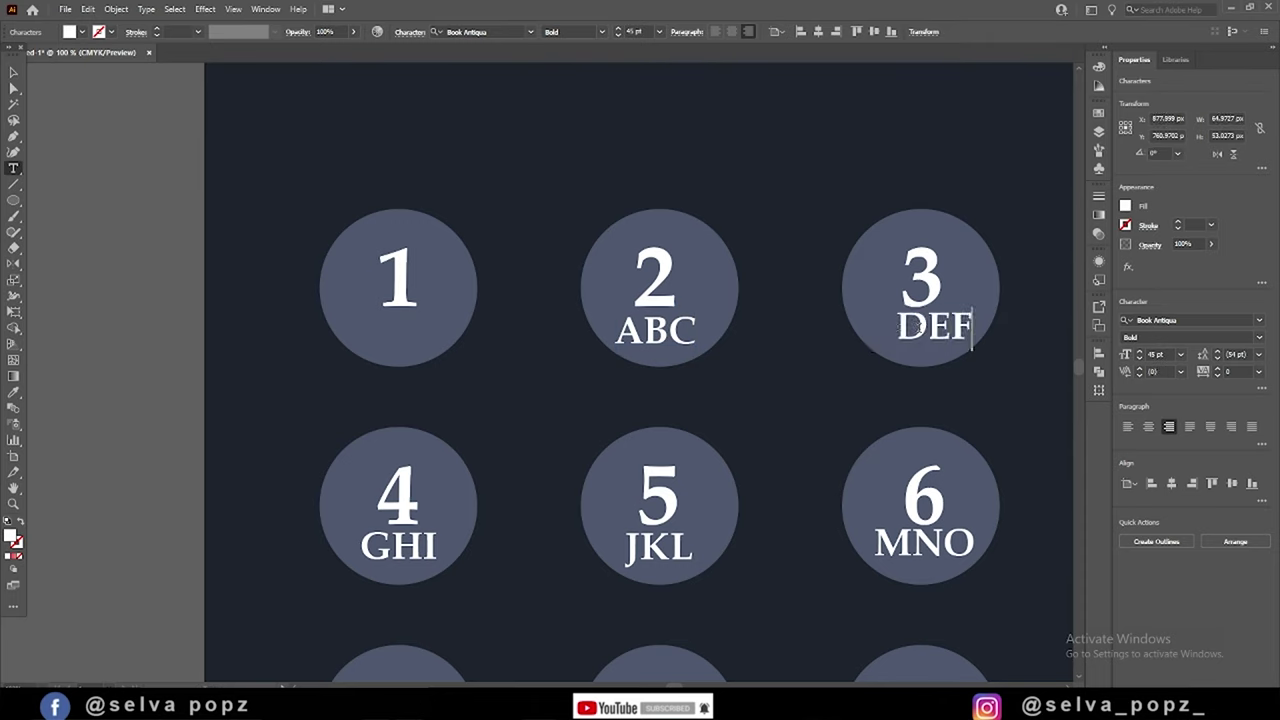
key("Escape")
left_click(1172, 483)
- Marquee-select the key labels from rows 2 through the *, 0, # row to check alignment
left_click(983, 380)
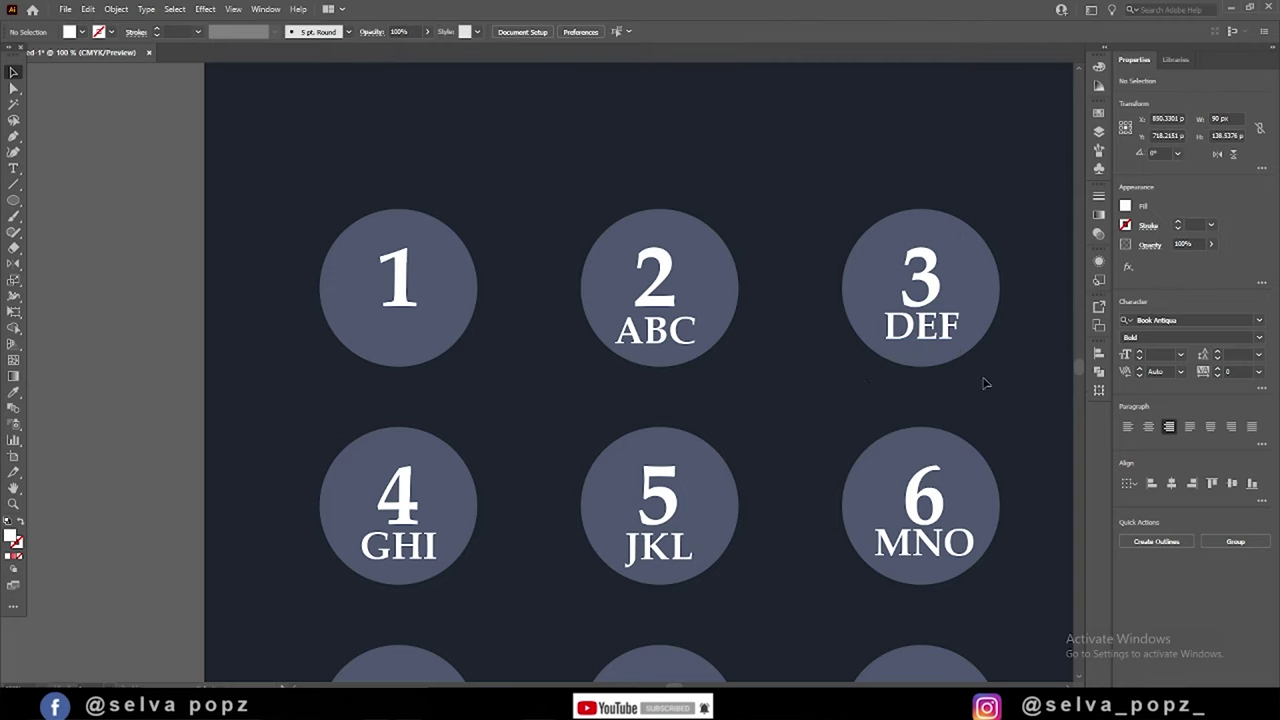
scroll(868, 388, "down", 3, "alt")
scroll(983, 392, "down", 2)
left_click(766, 286)
left_click_drag(845, 290, 755, 348)
left_click_drag(845, 395, 775, 390)
left_click_drag(761, 470, 762, 470)
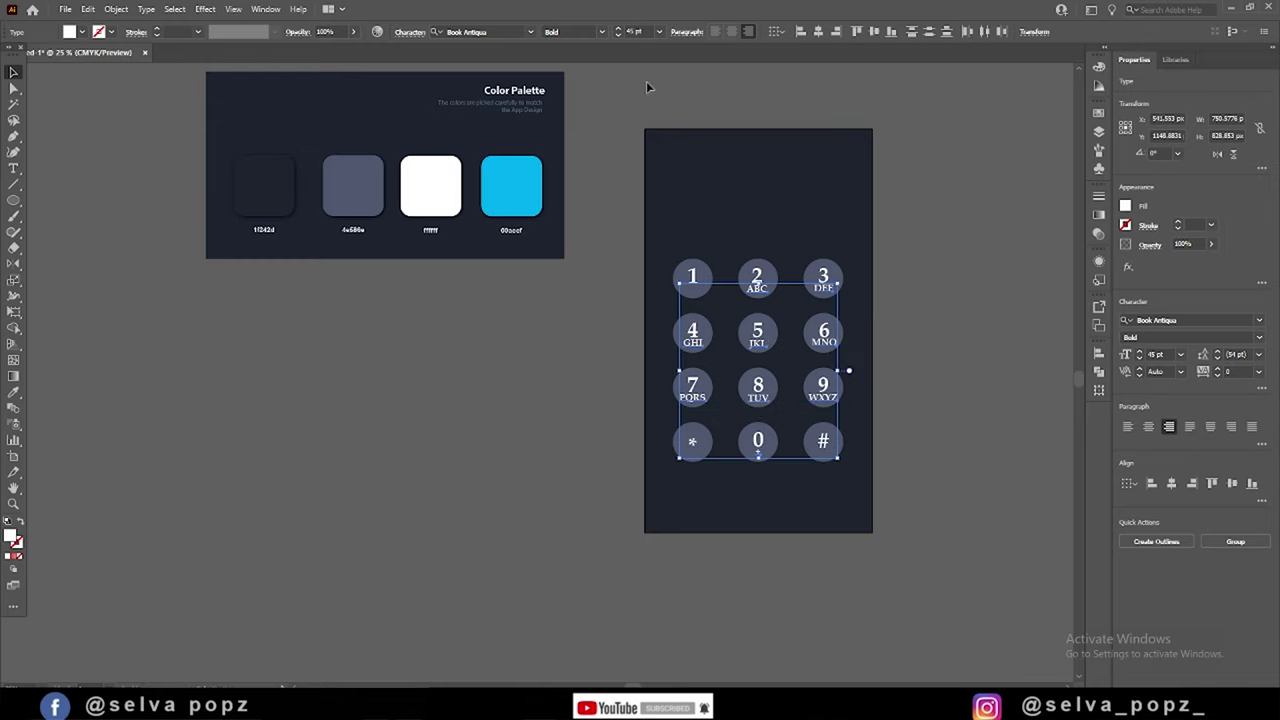
left_click(848, 368)
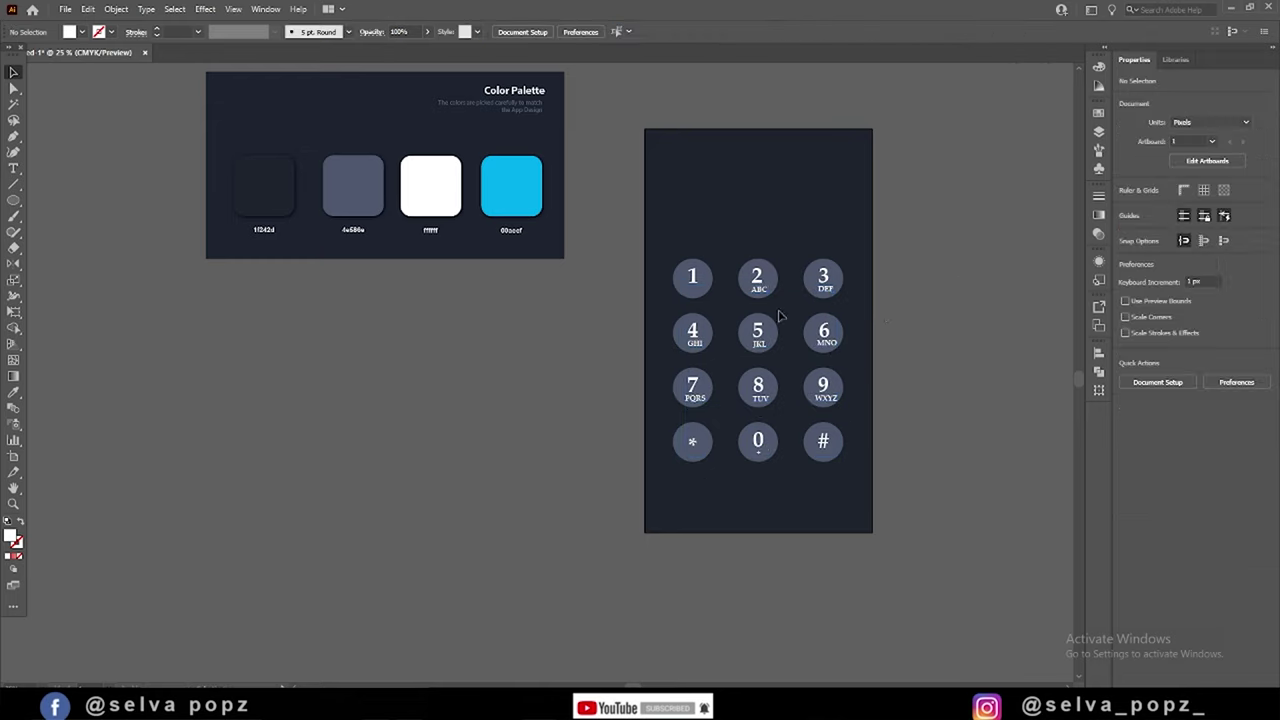
- Select the ABC label, show the rulers, and check the circle behind key 0
scroll(740, 283, "up", 3)
scroll(742, 268, "up", 2)
left_click(745, 268)
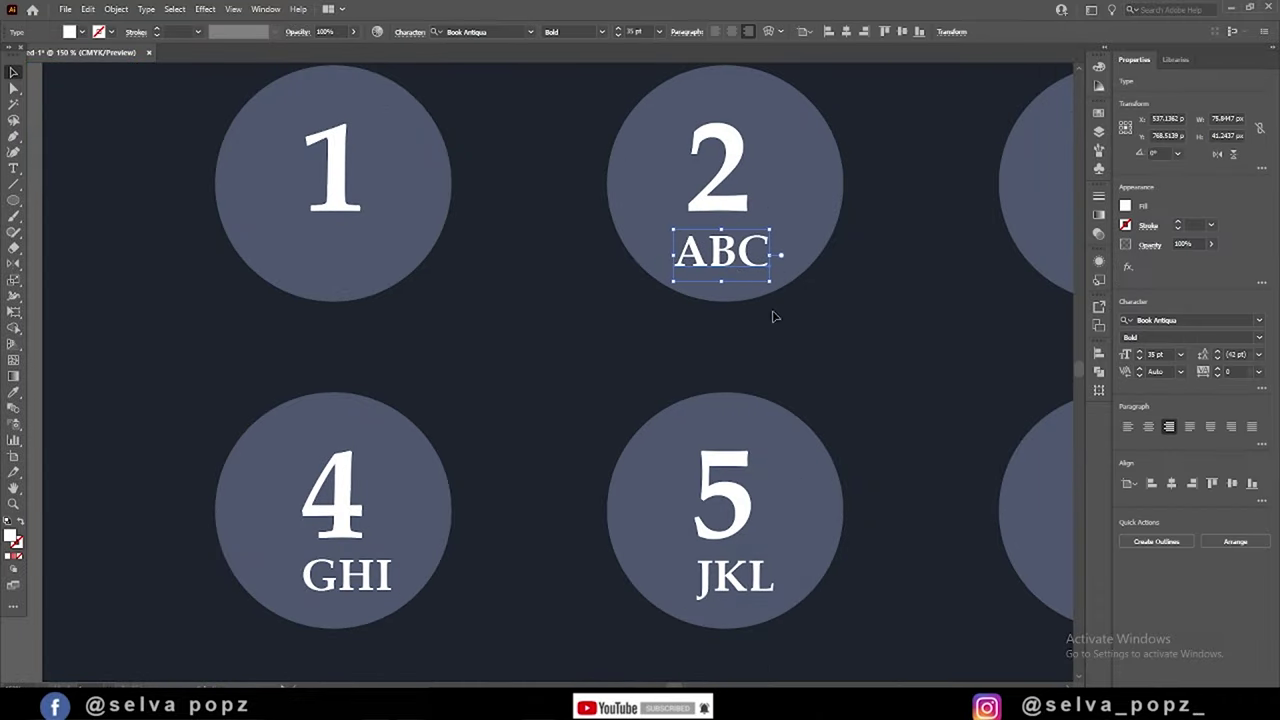
scroll(720, 290, "down", 3)
scroll(499, 320, "down", 1)
key("ctrl+r")
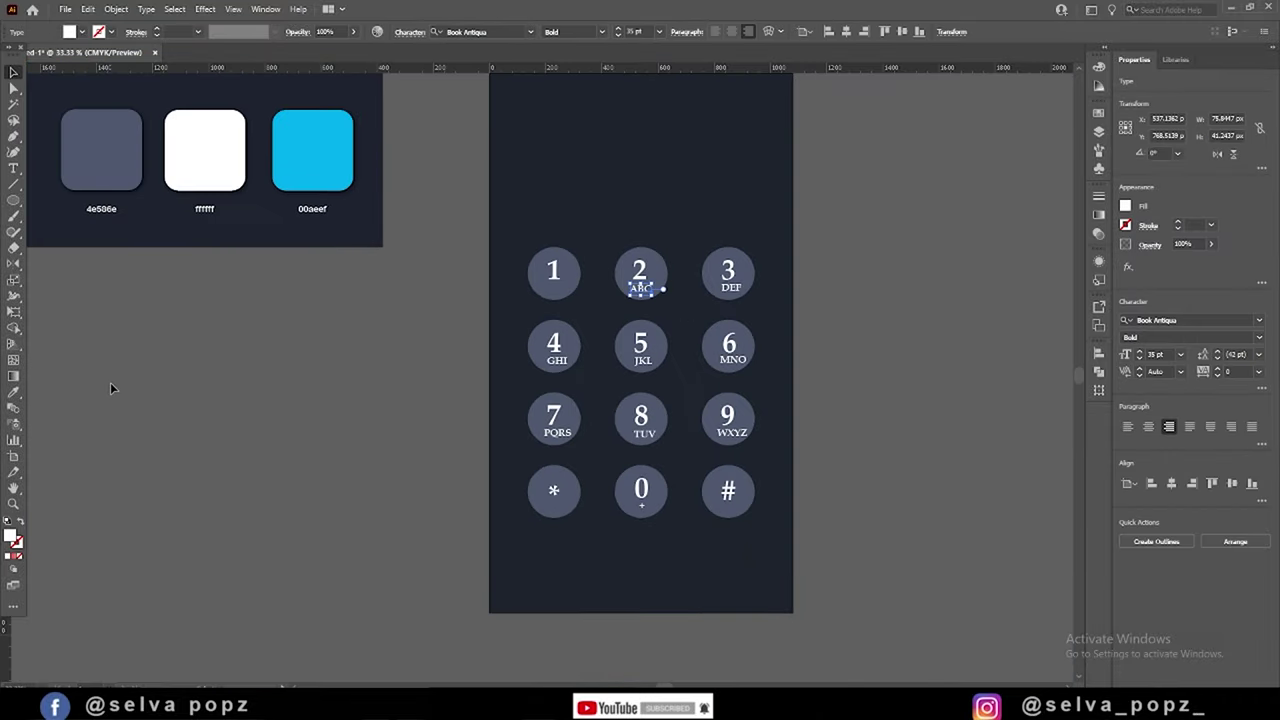
left_click(651, 505)
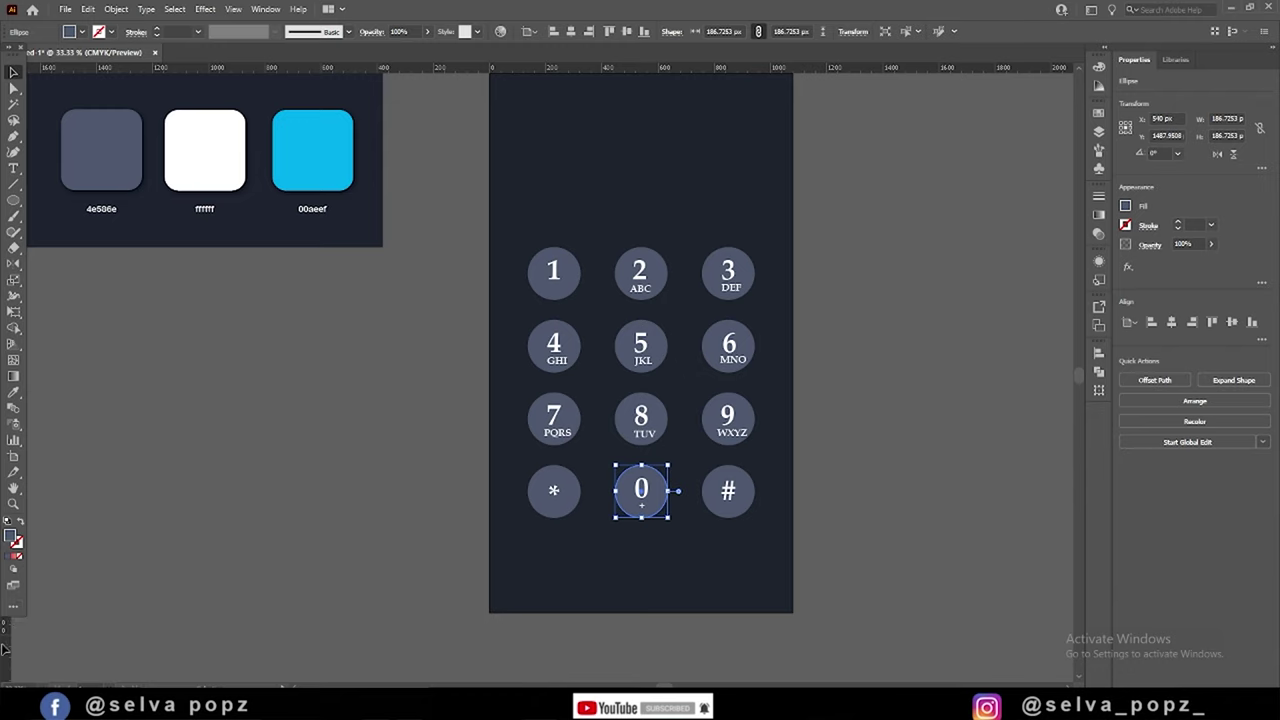
left_click(680, 653)
- Place a vertical guide on the keypad centre line and nudge the 2 digit right
left_click_drag(638, 631, 643, 637)
left_click(658, 518)
scroll(650, 280, "up", 1, "alt")
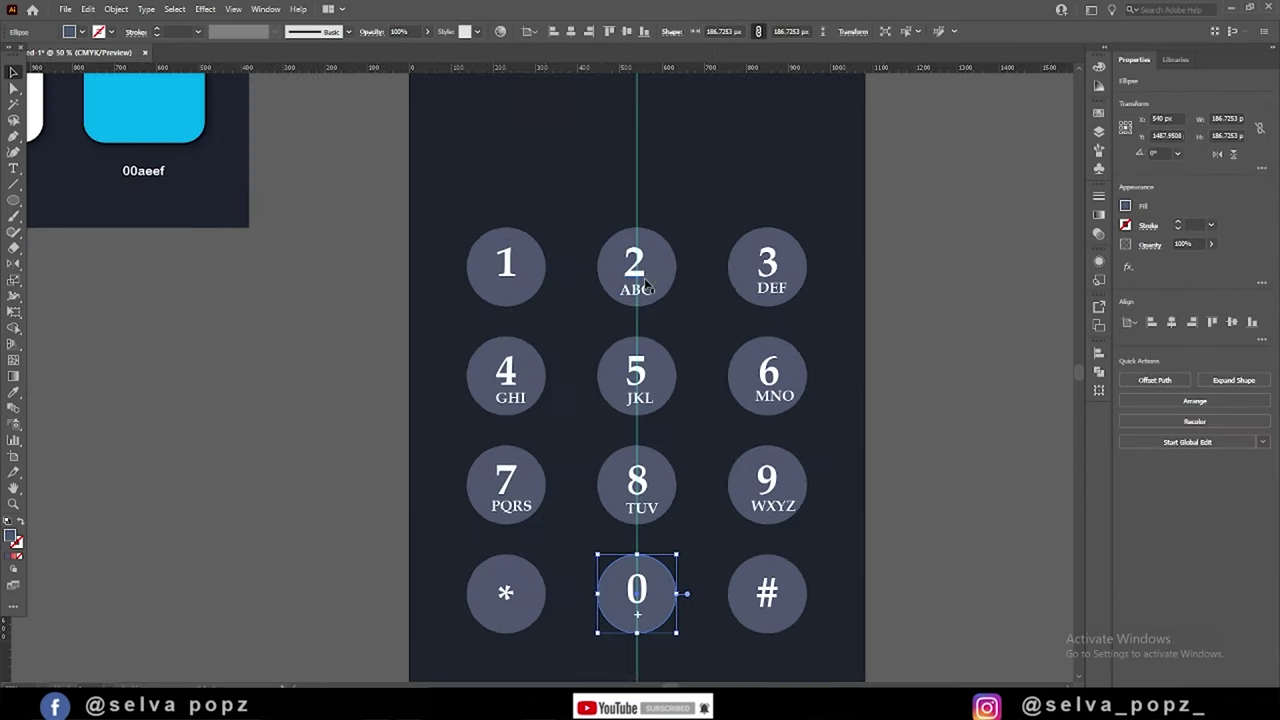
left_click(645, 278)
scroll(645, 282, "up", 2, "alt")
key("Right")
key("Right")
key("Right")
left_click(648, 302)
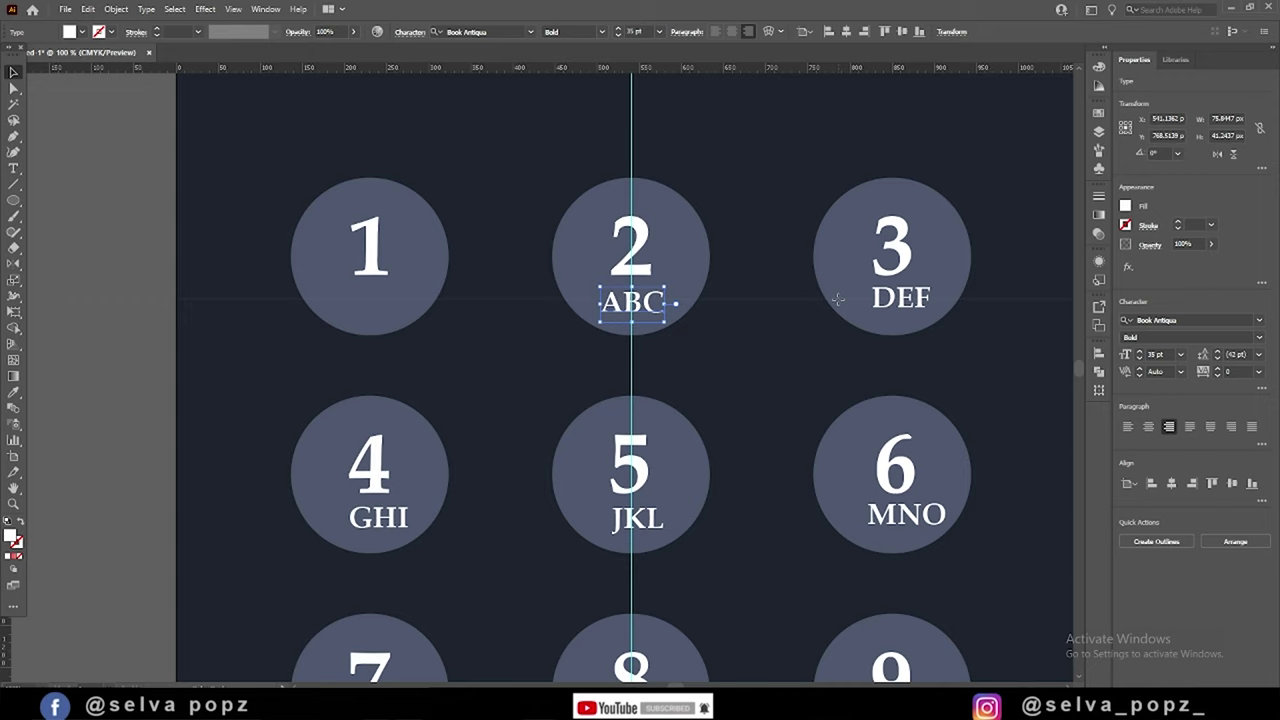
- Add a horizontal guide through ABC, nudge ABC up, and check the DEF letters
left_click_drag(836, 308, 836, 306)
key("ctrl+equal")
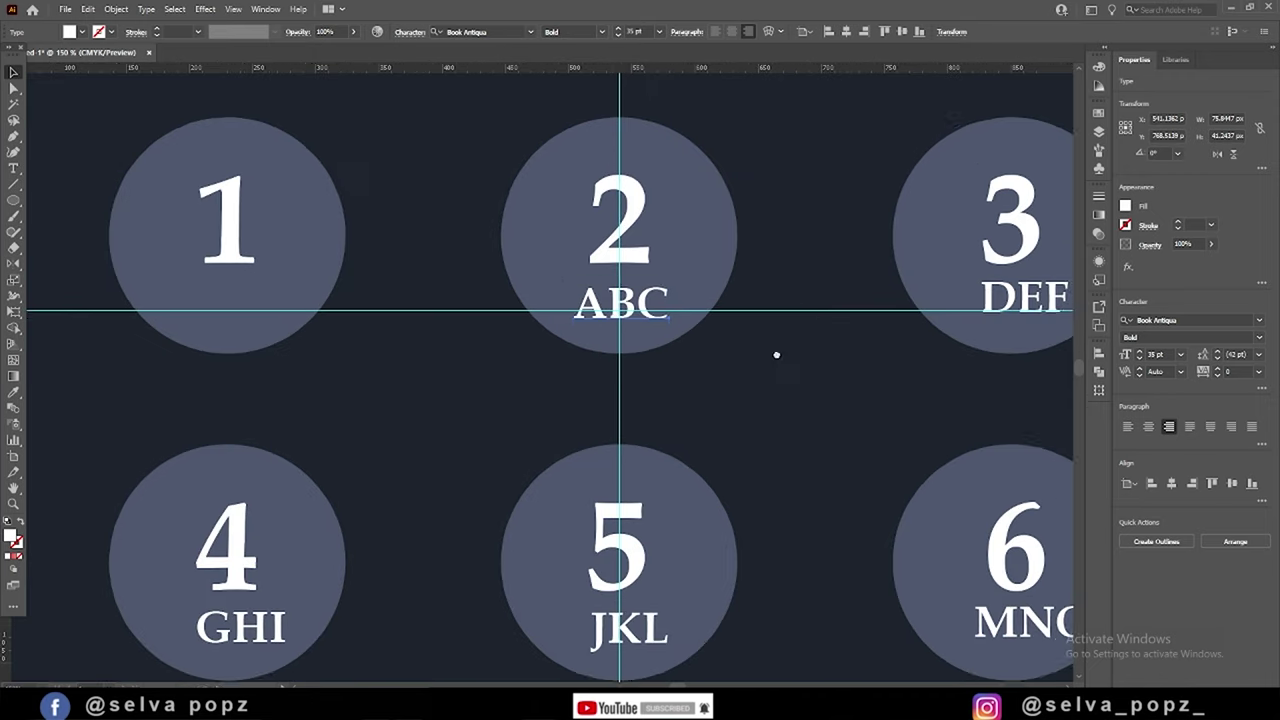
scroll(777, 354, "right", 2)
key("Up")
key("Up")
key("Up")
key("Up")
key("Up")
left_click(950, 306)
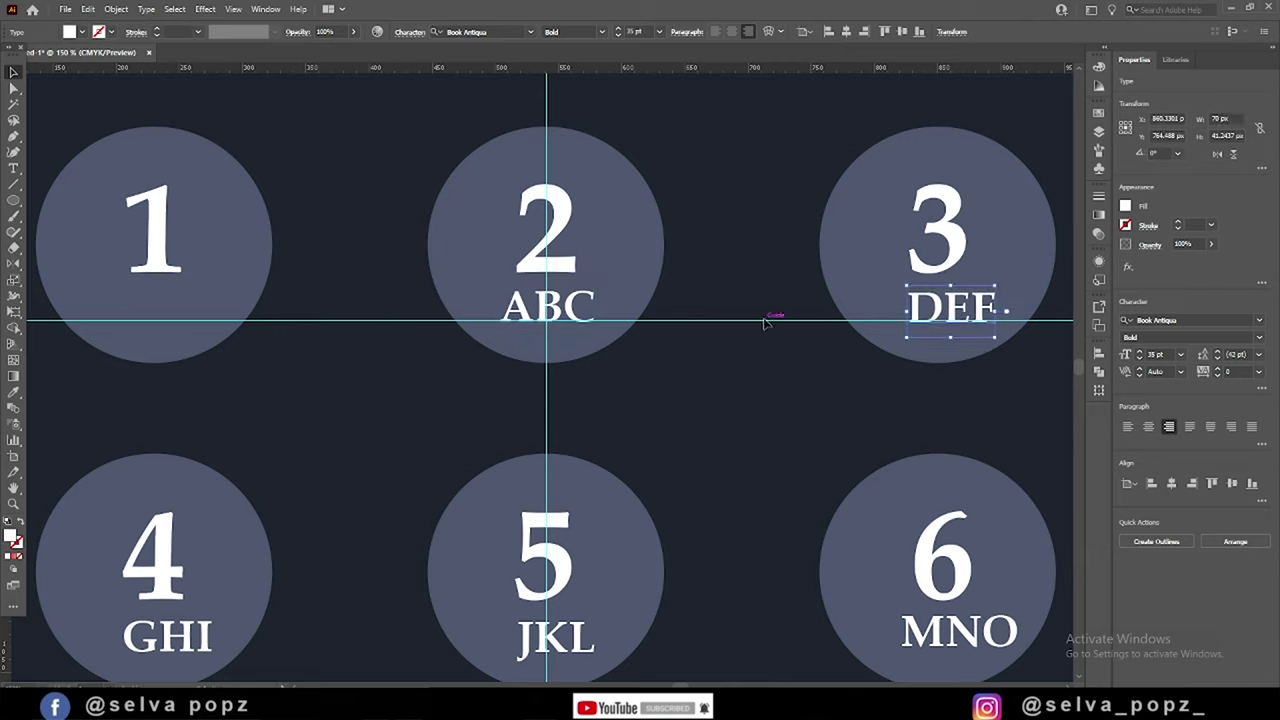
key("ctrl+shift+a")
- Remove the horizontal guide using the Layers list
left_click(1099, 133)
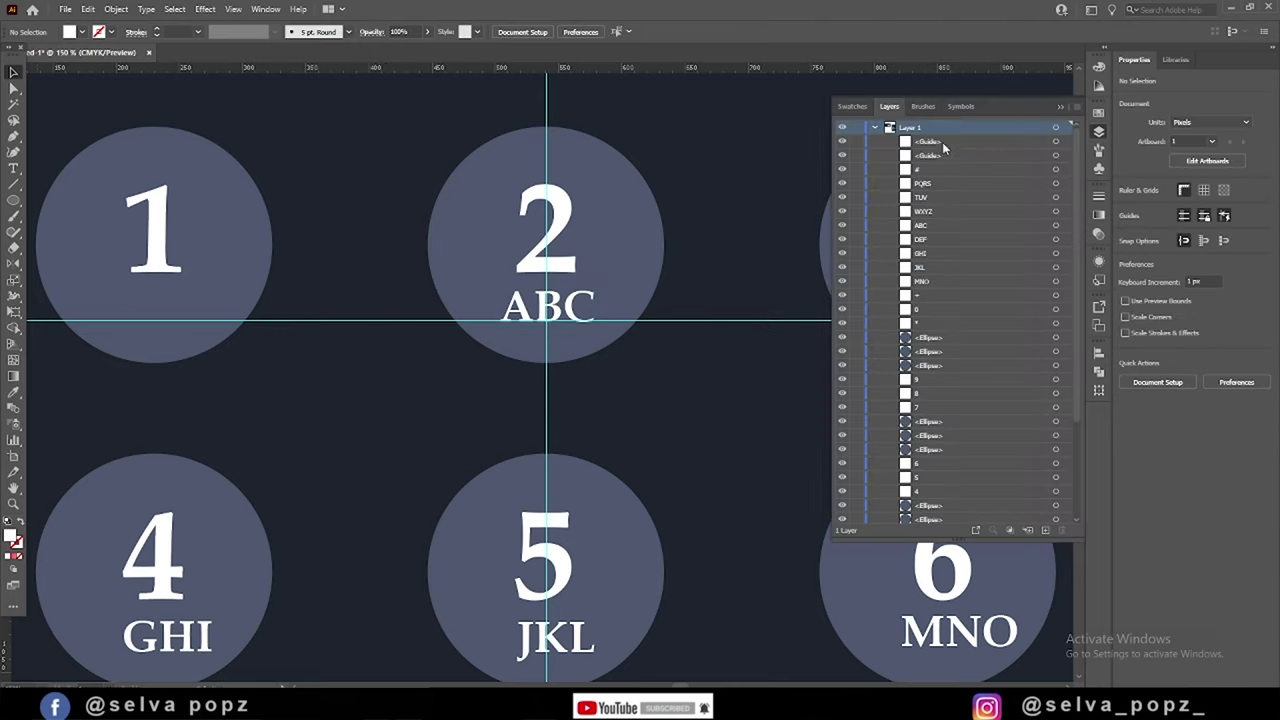
key("ctrl+1")
left_click(1061, 106)
scroll(714, 166, "down", 3)
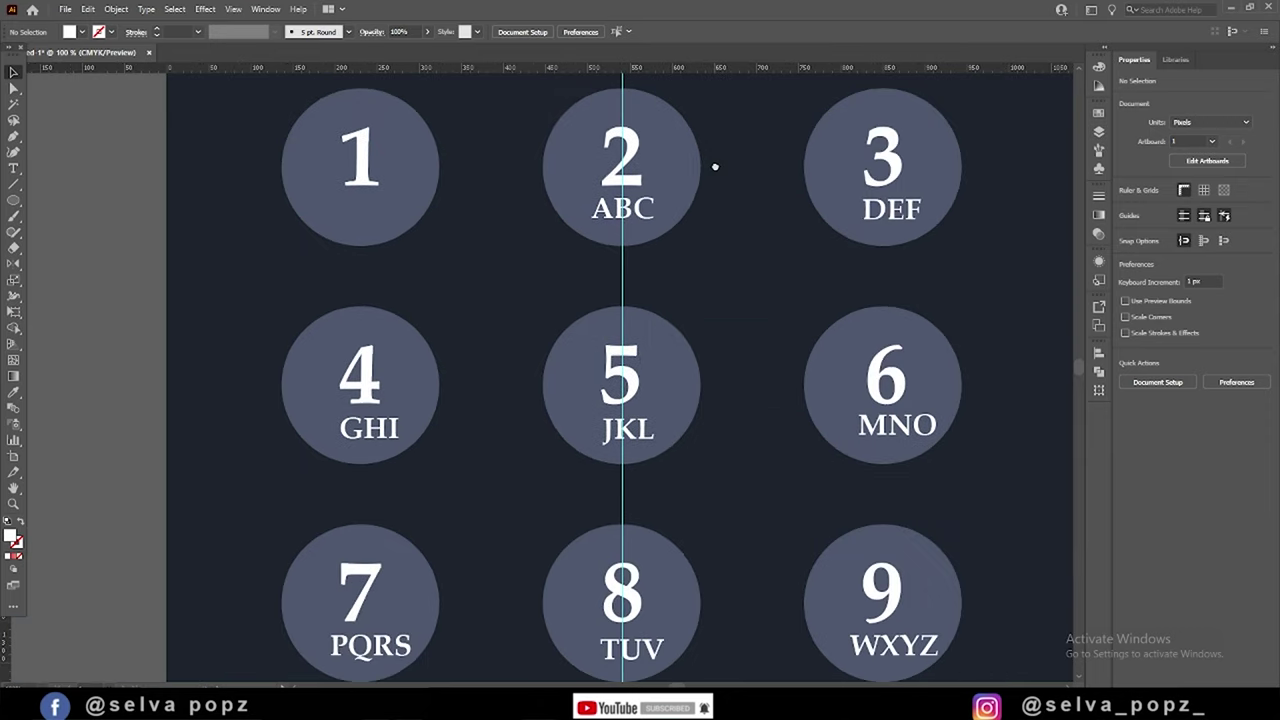
scroll(738, 70, "down", 1)
left_click_drag(714, 348, 714, 349)
scroll(748, 337, "down", 2)
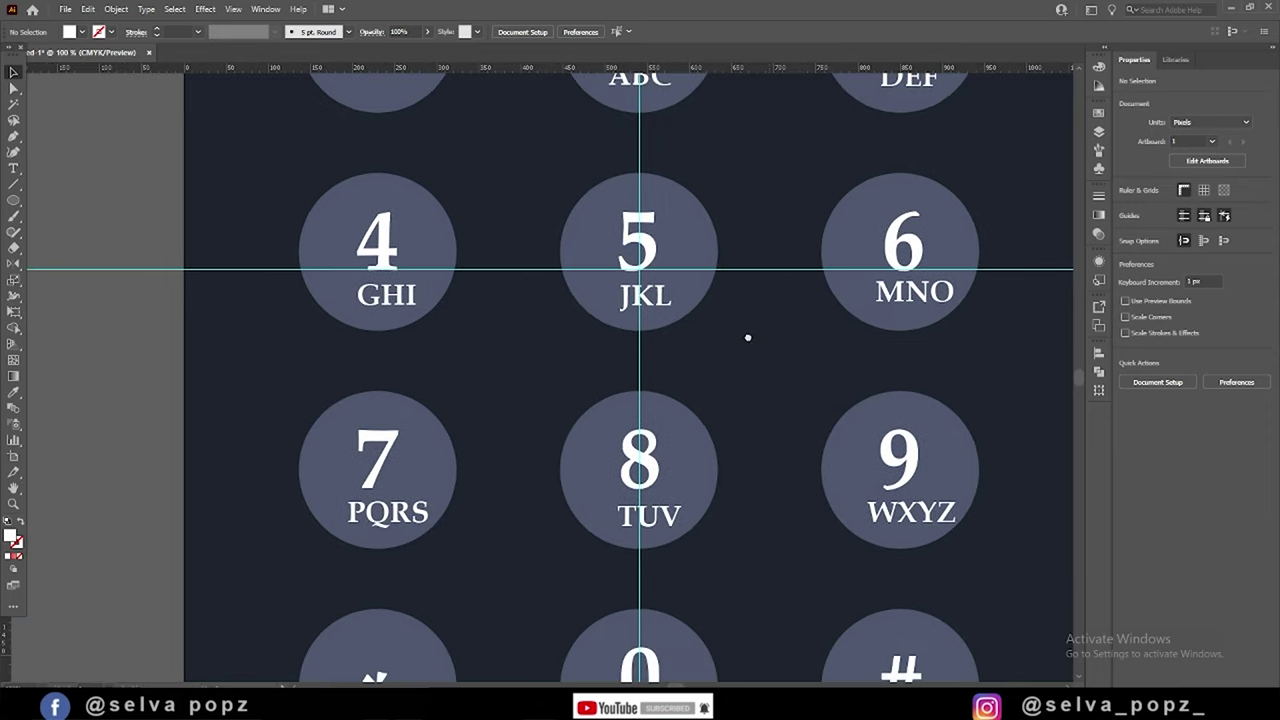
left_click(1099, 133)
scroll(960, 330, "down", 1)
key("Delete")
left_click(1068, 121)
- Add a guide for the second letter row and recentre GHI onto it inside circle 4
left_click_drag(1001, 306, 1001, 306)
scroll(698, 322, "up", 1)
scroll(500, 300, "left", 2)
left_click_drag(312, 289, 343, 278)
key("shift+Down")
scroll(318, 296, "up", 3)
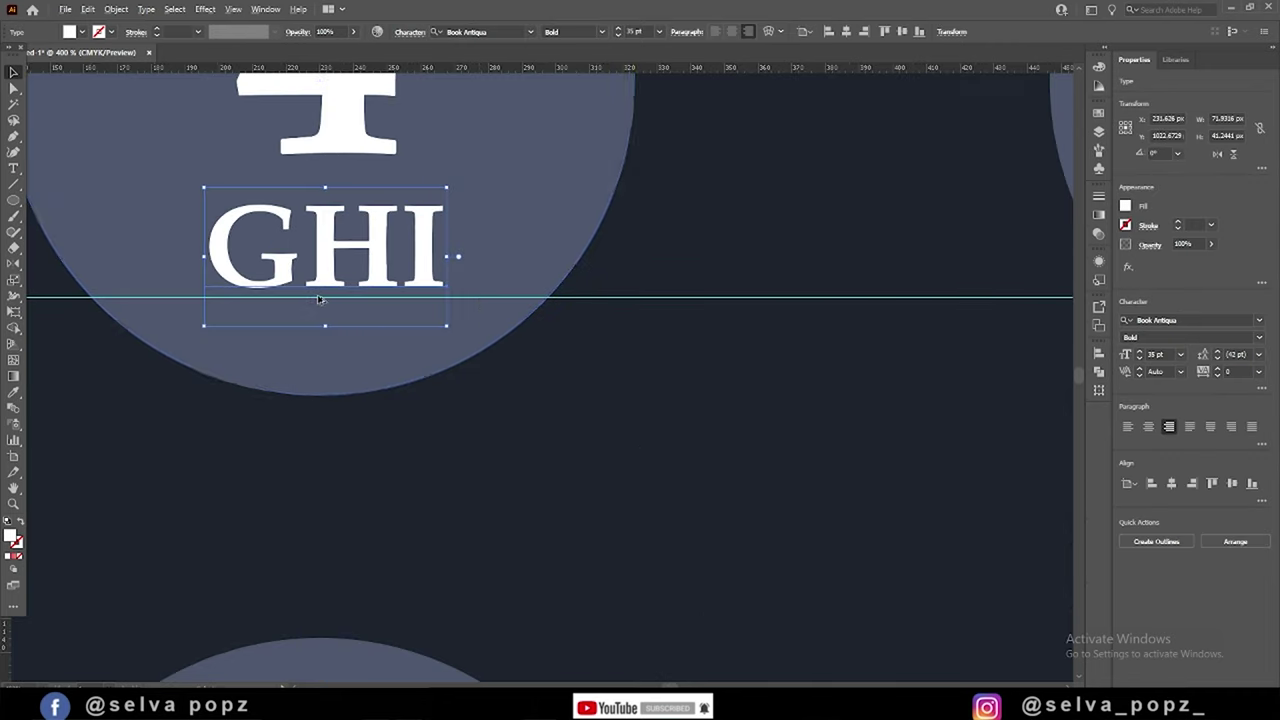
- Delete the extra guide from the Layers list
left_click(1099, 131)
left_click_drag(1069, 560, 1062, 530)
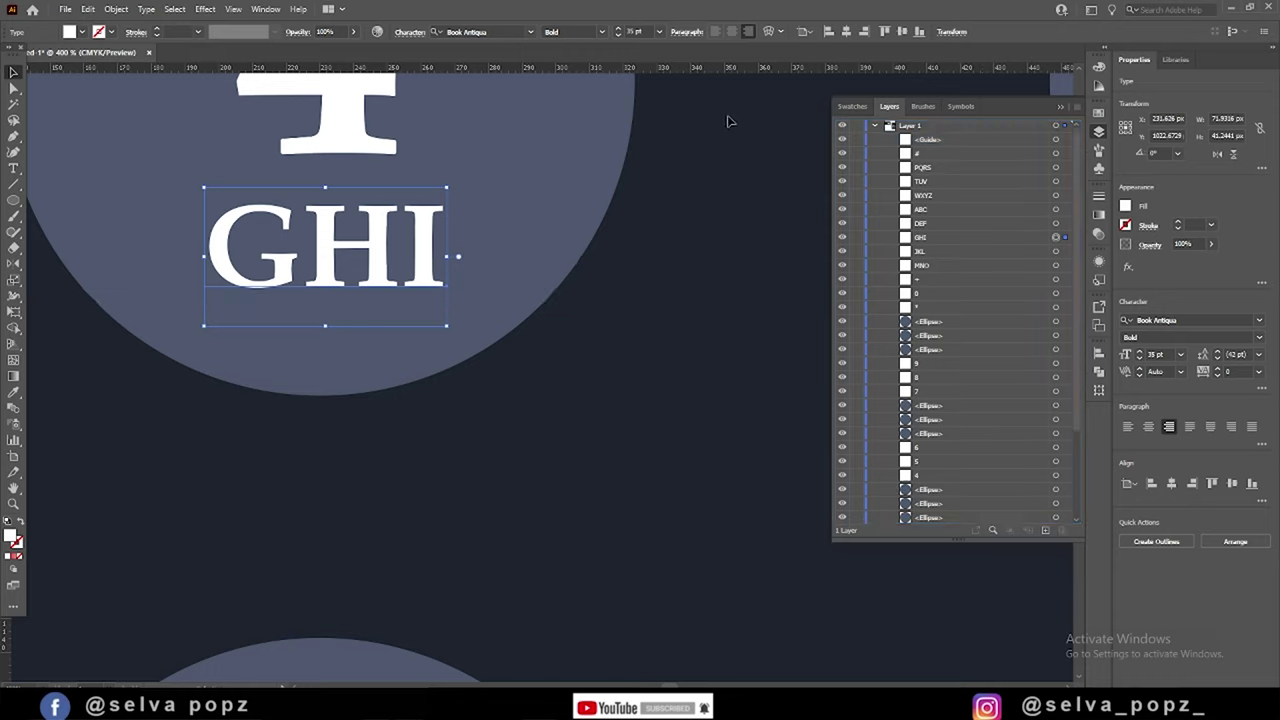
scroll(694, 286, "down", 3)
scroll(663, 286, "down", 1)
scroll(706, 334, "up", 1)
- Move JKL and MNO onto the horizontal guide, then close the Layers list
left_click_drag(694, 266, 688, 262)
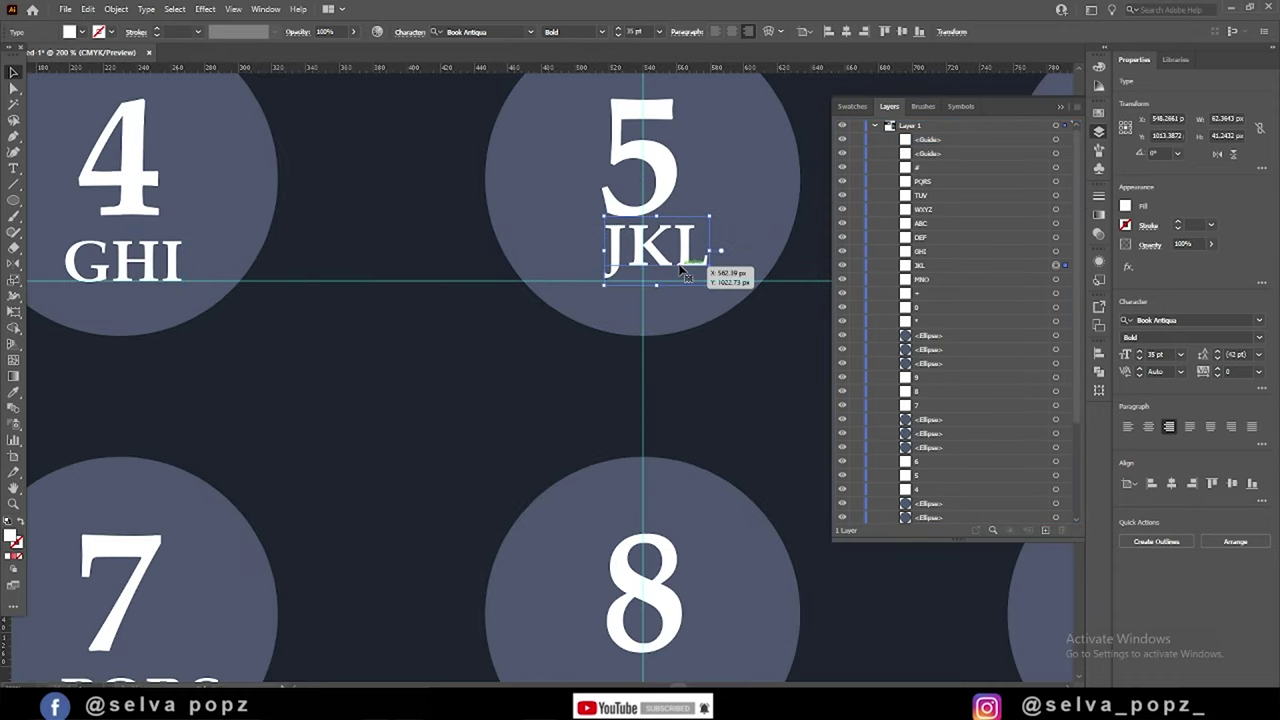
left_click_drag(786, 216, 209, 260)
left_click_drag(638, 314, 645, 320)
scroll(646, 320, "down", 4)
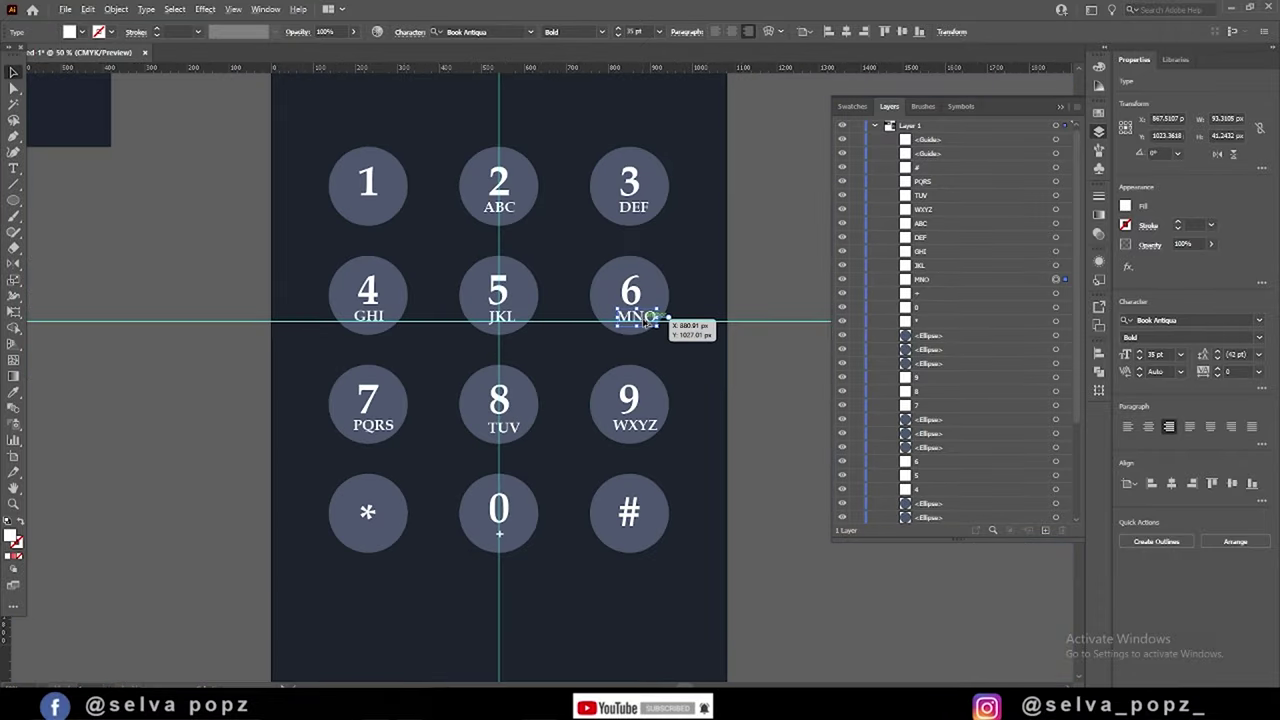
scroll(643, 316, "down", 2)
left_click(764, 358)
key("F7")
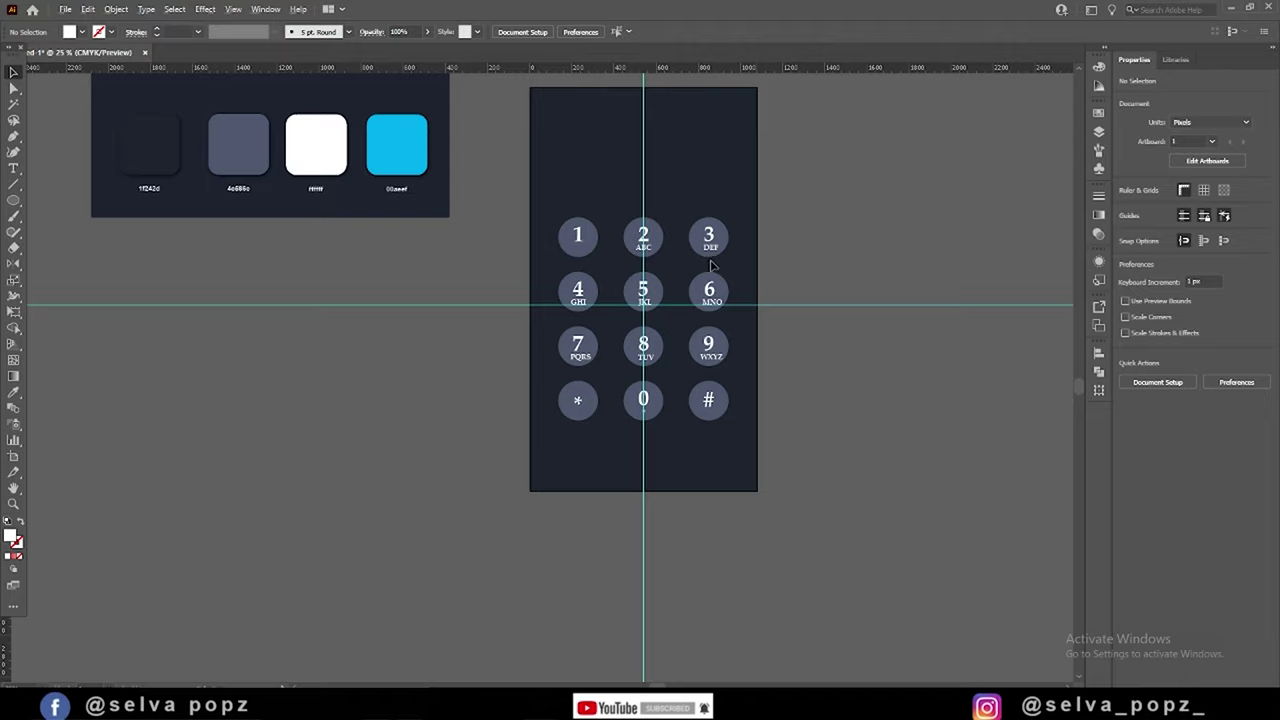
key("ctrl+plus")
key("ctrl+plus")
key("ctrl+plus")
- Inspect the 5, 4 and 1 digits, the JKL and GHI labels, and the * circle
left_click(703, 158)
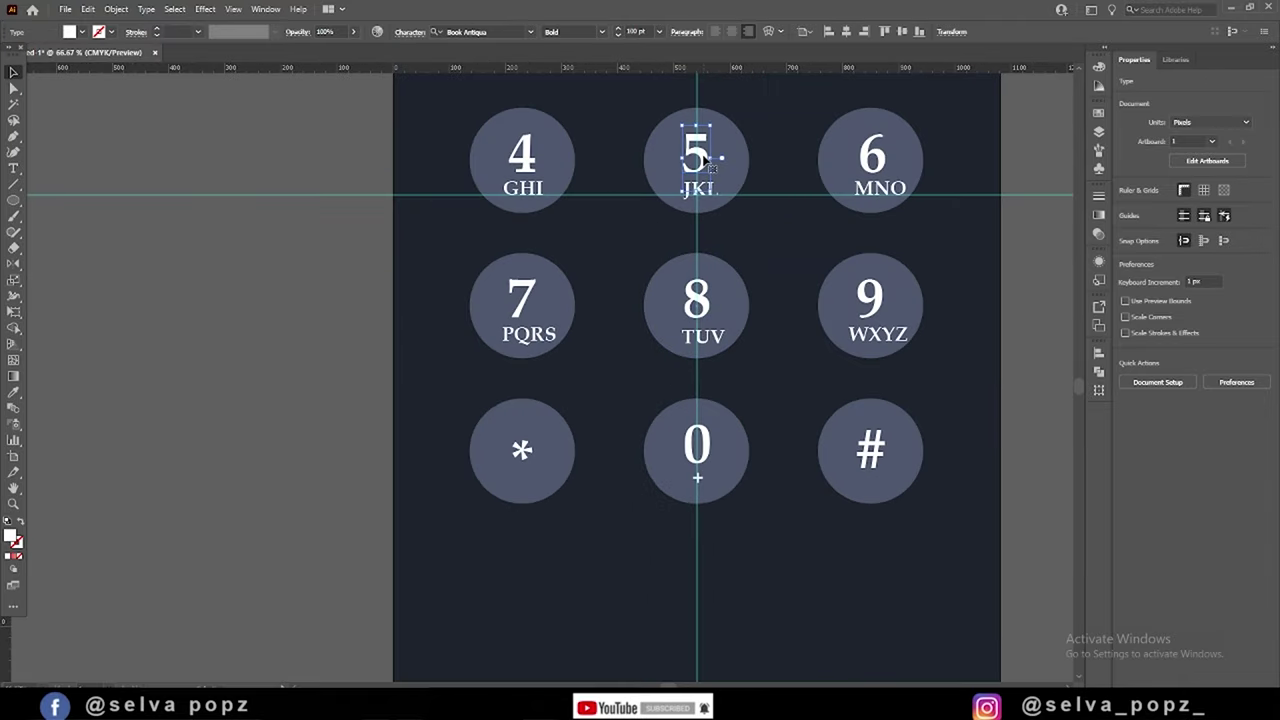
left_click(706, 190)
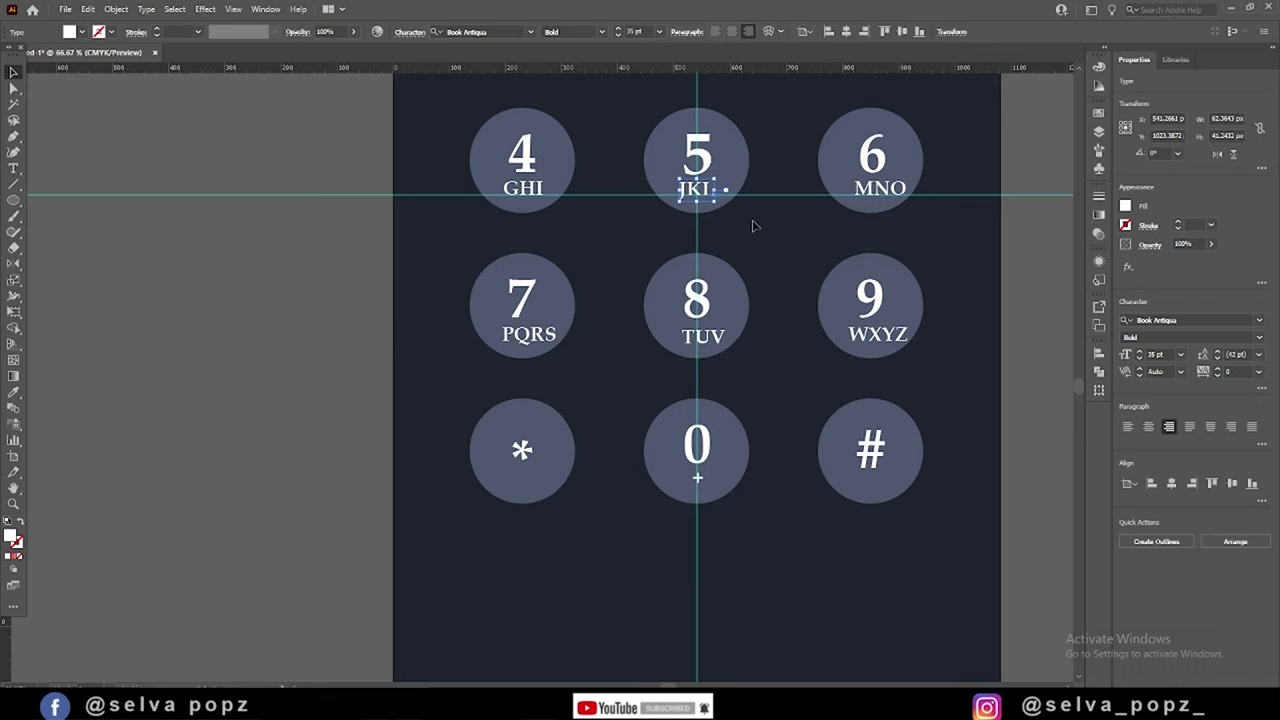
left_click(1014, 339)
left_click(546, 433)
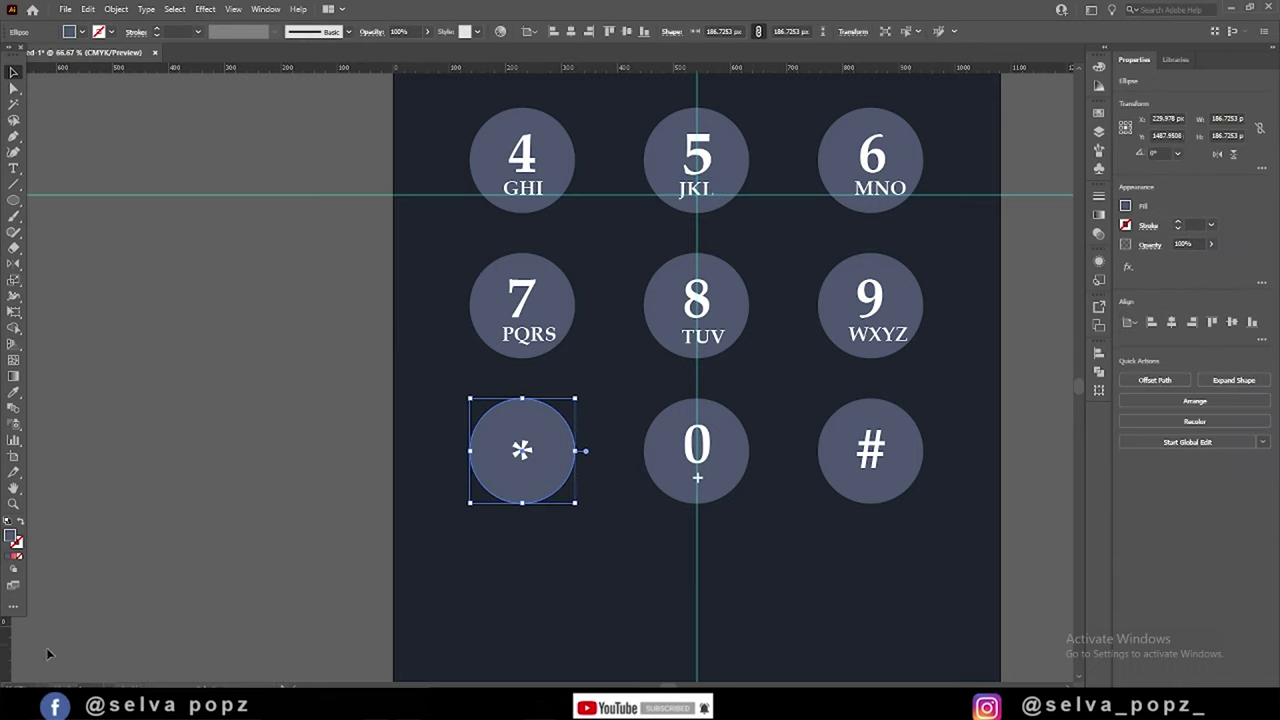
scroll(566, 323, "up", 2)
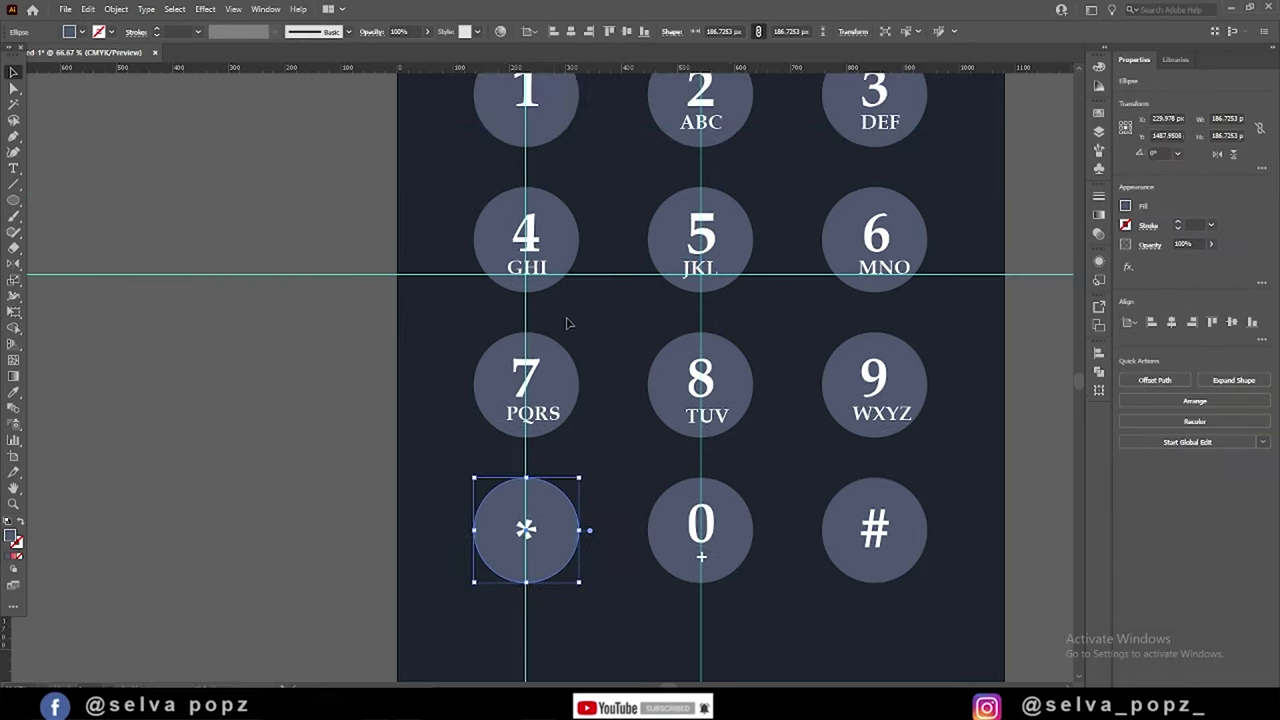
left_click(526, 232)
left_click(560, 272)
scroll(608, 424, "up", 5)
left_click(555, 300)
left_click_drag(707, 482, 626, 287)
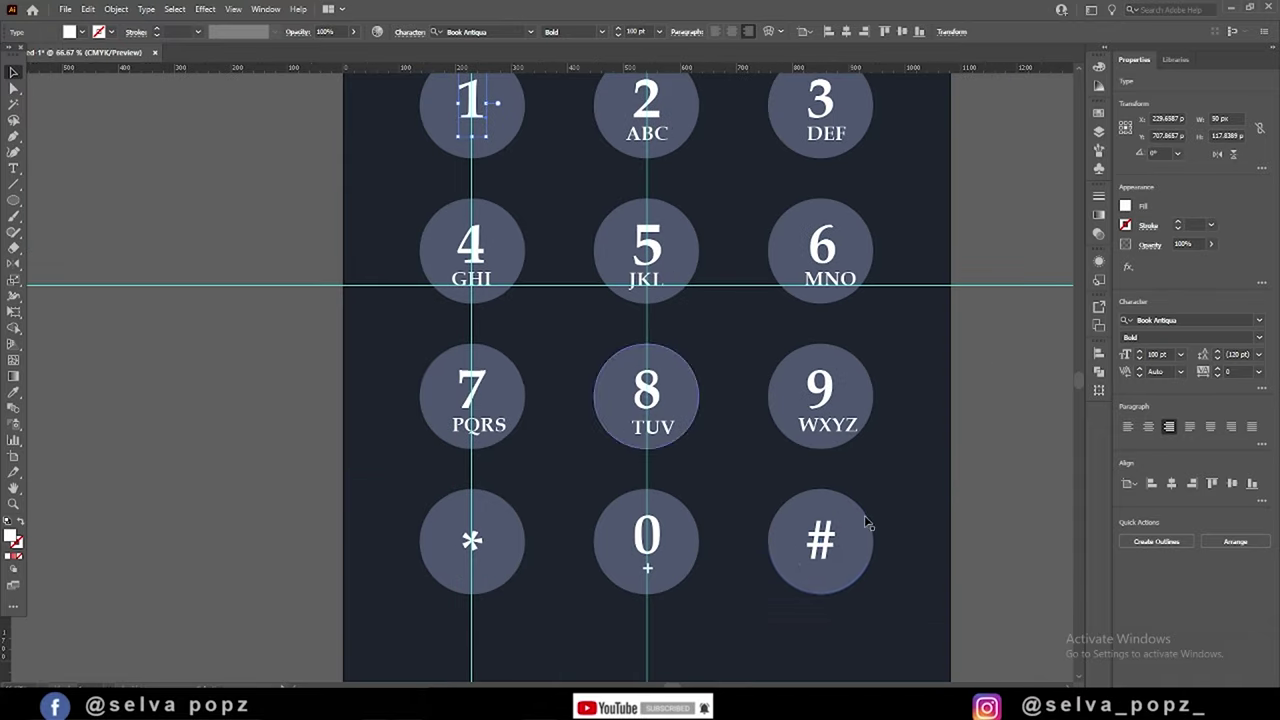
- Inspect the # circle, 3 and 6 digits, and the DEF, MNO and GHI labels' settings
left_click(862, 526)
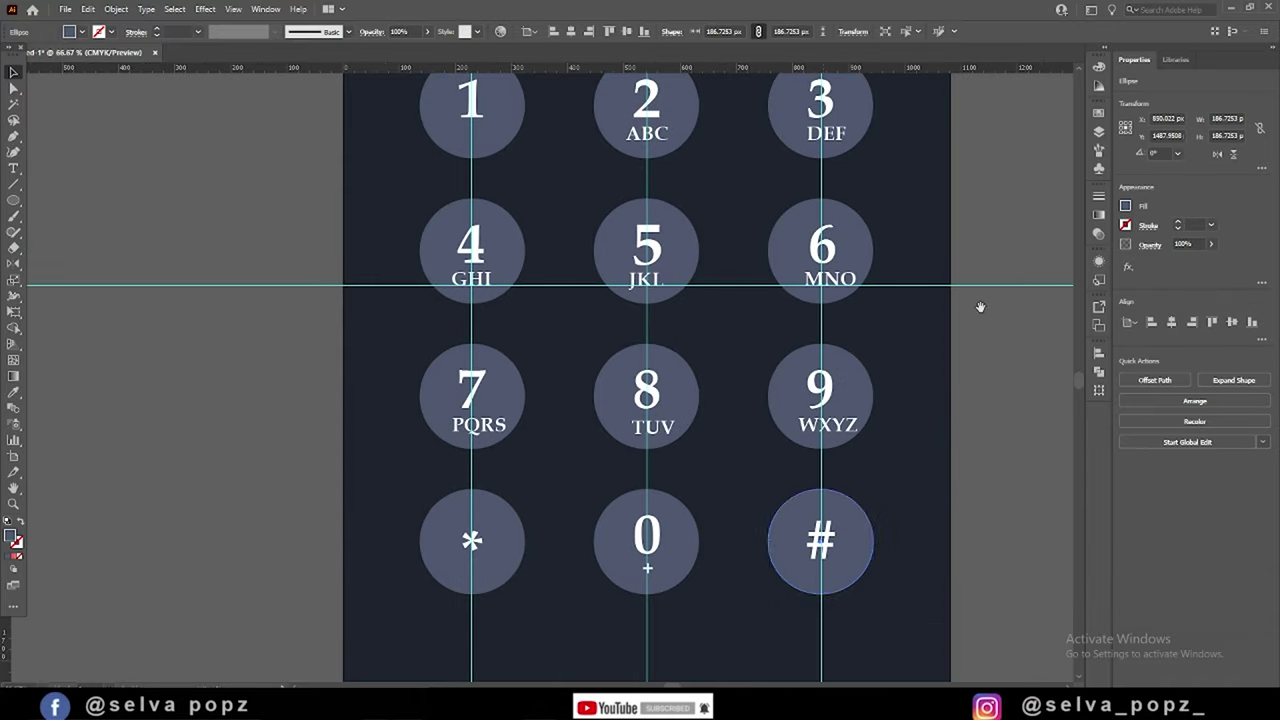
scroll(820, 400, "up", 5)
left_click(835, 315)
left_click(838, 342)
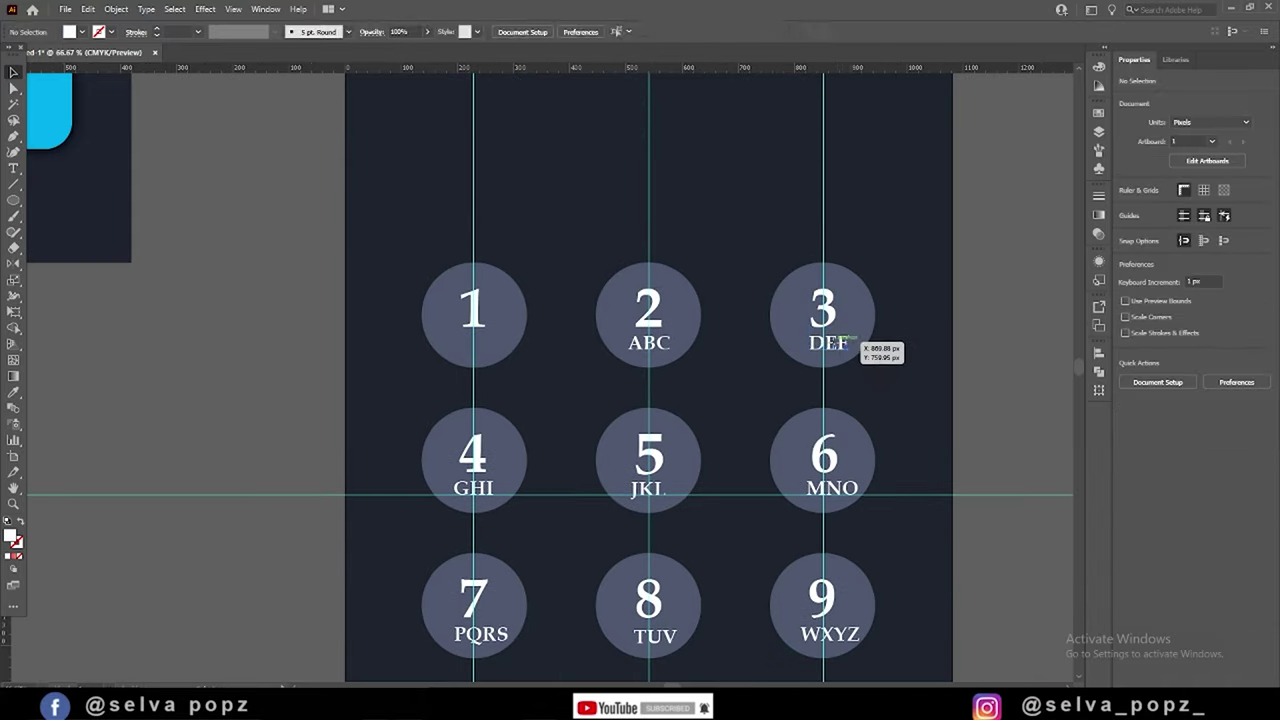
left_click(966, 437)
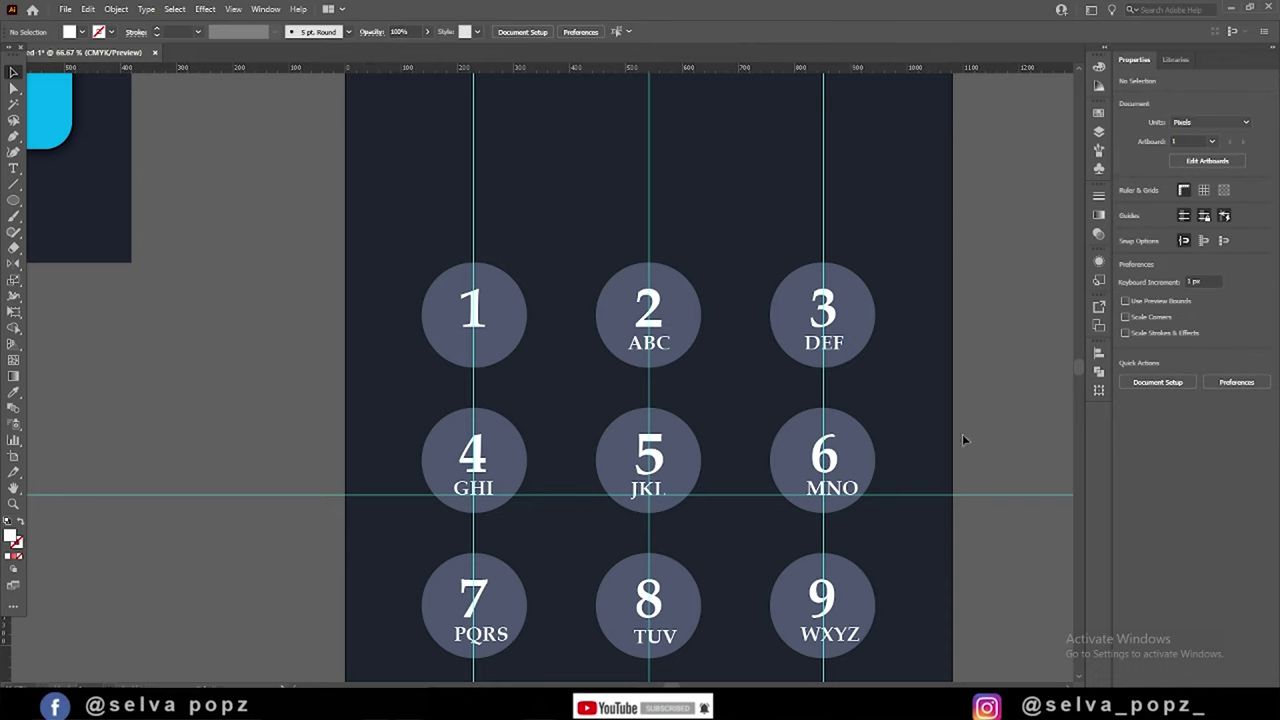
scroll(930, 330, "down", 4)
left_click(842, 270)
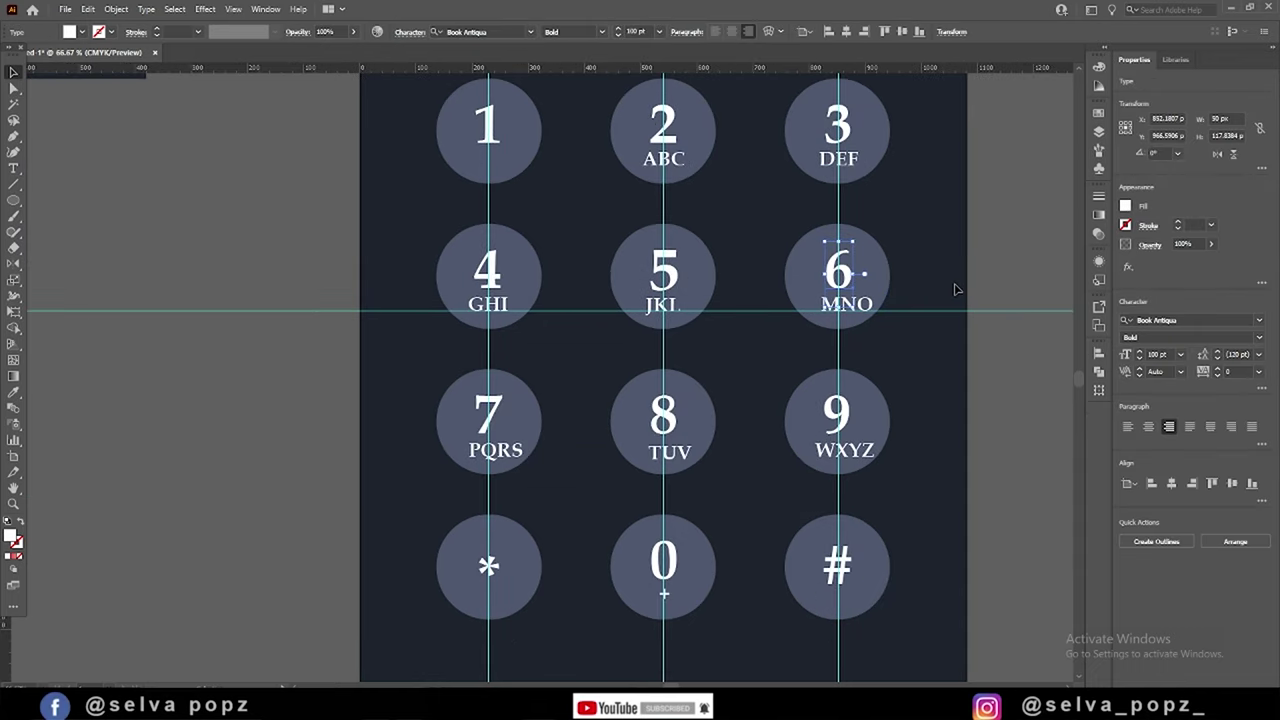
left_click(872, 304)
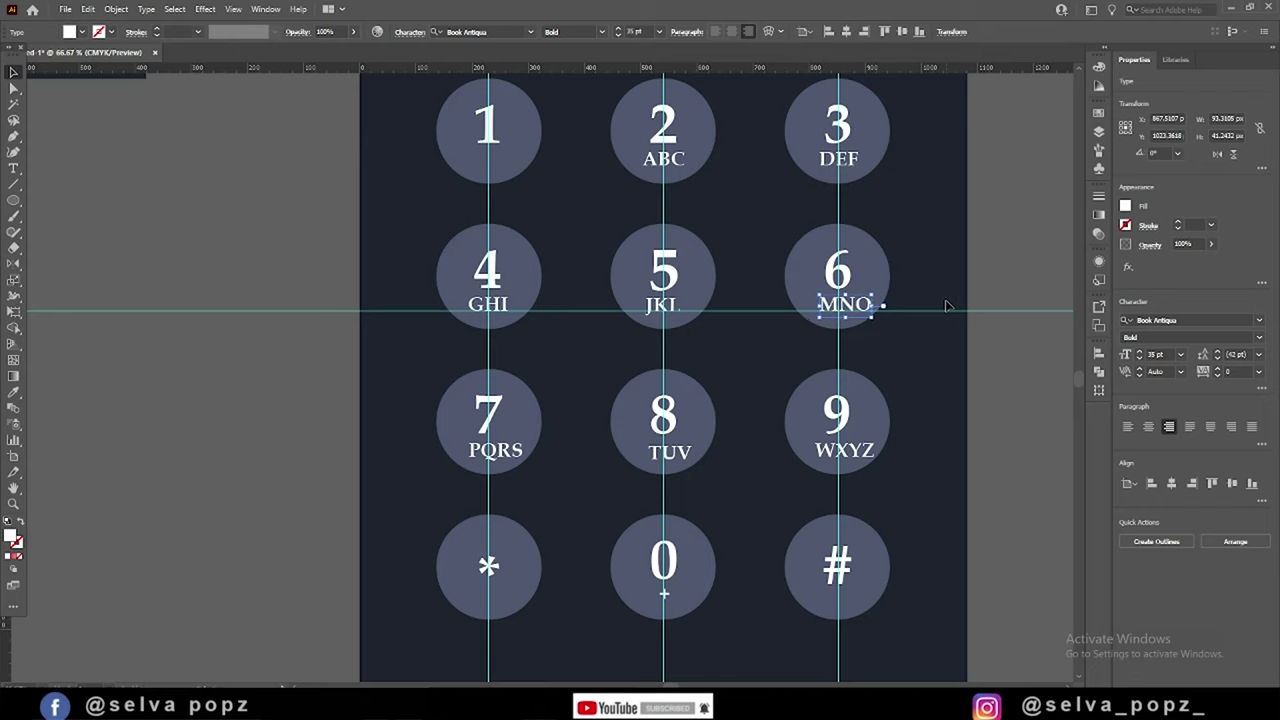
left_click(502, 304)
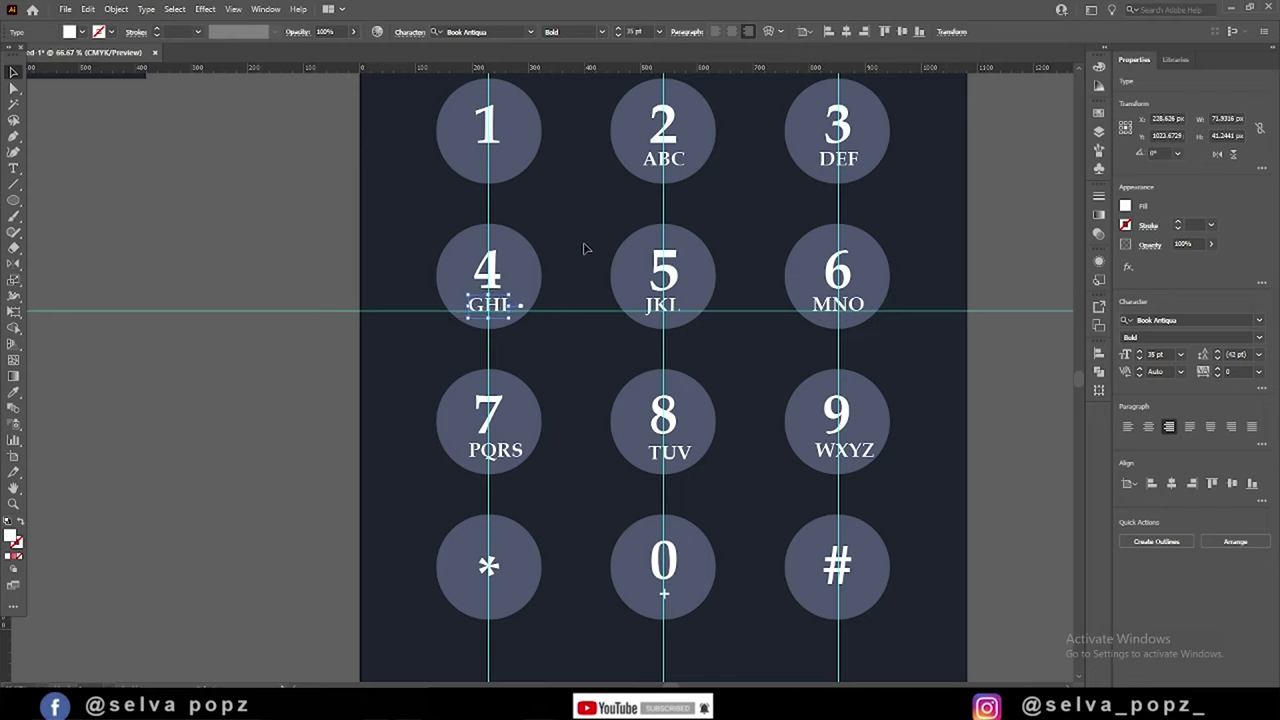
left_click(606, 399)
scroll(606, 399, "down", 3)
- Compare the 7, 8, 9 digits, PQRS, TUV, WXYZ labels, and the * and # symbols
left_click(1099, 131)
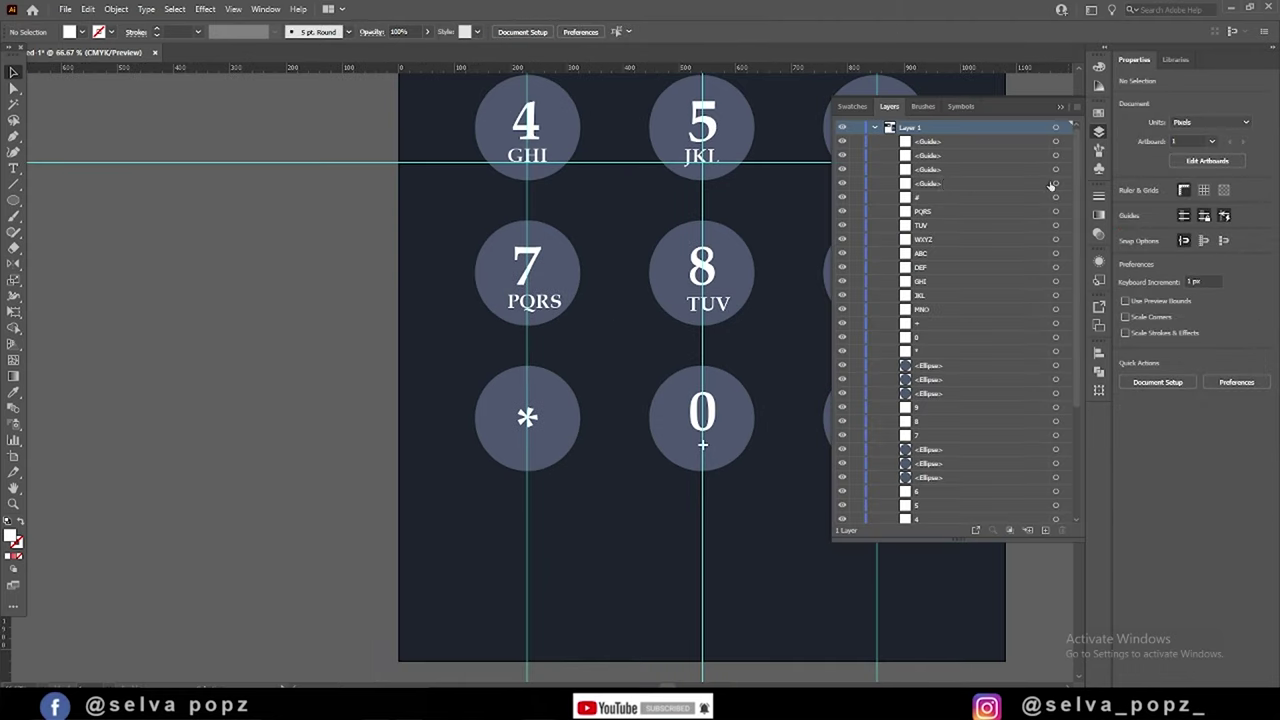
scroll(900, 250, "down", 1)
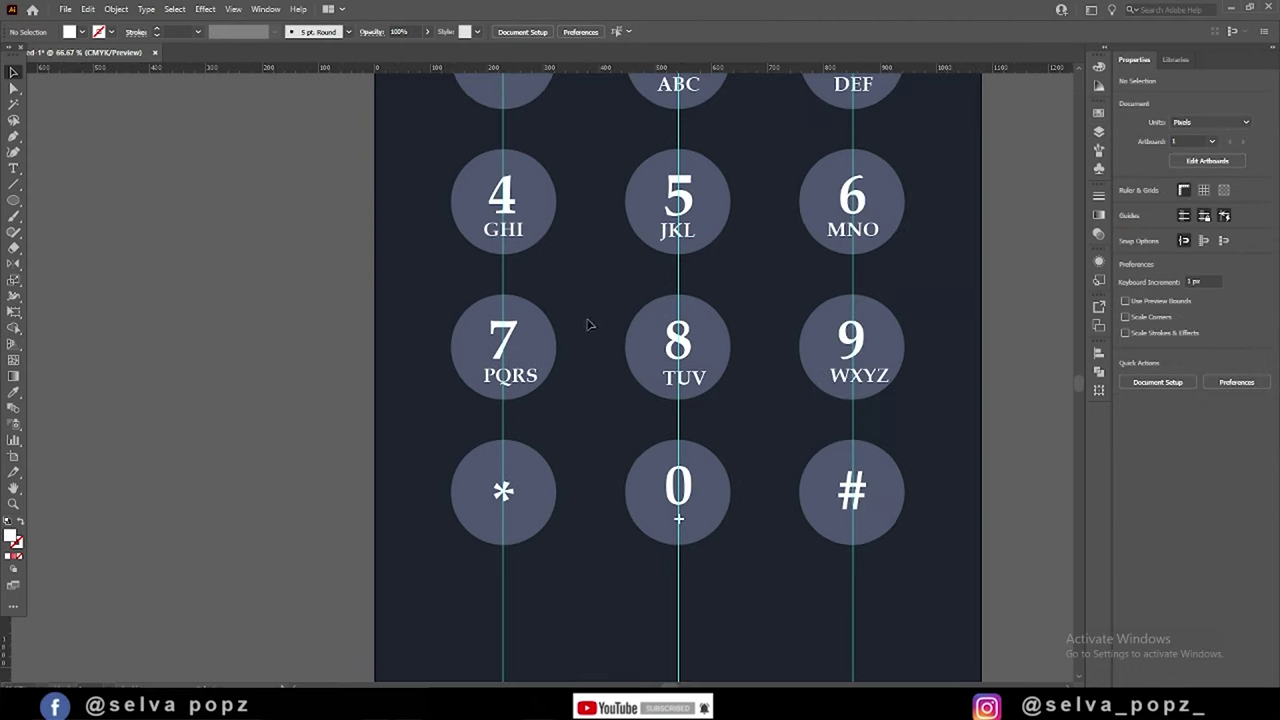
left_click(508, 340)
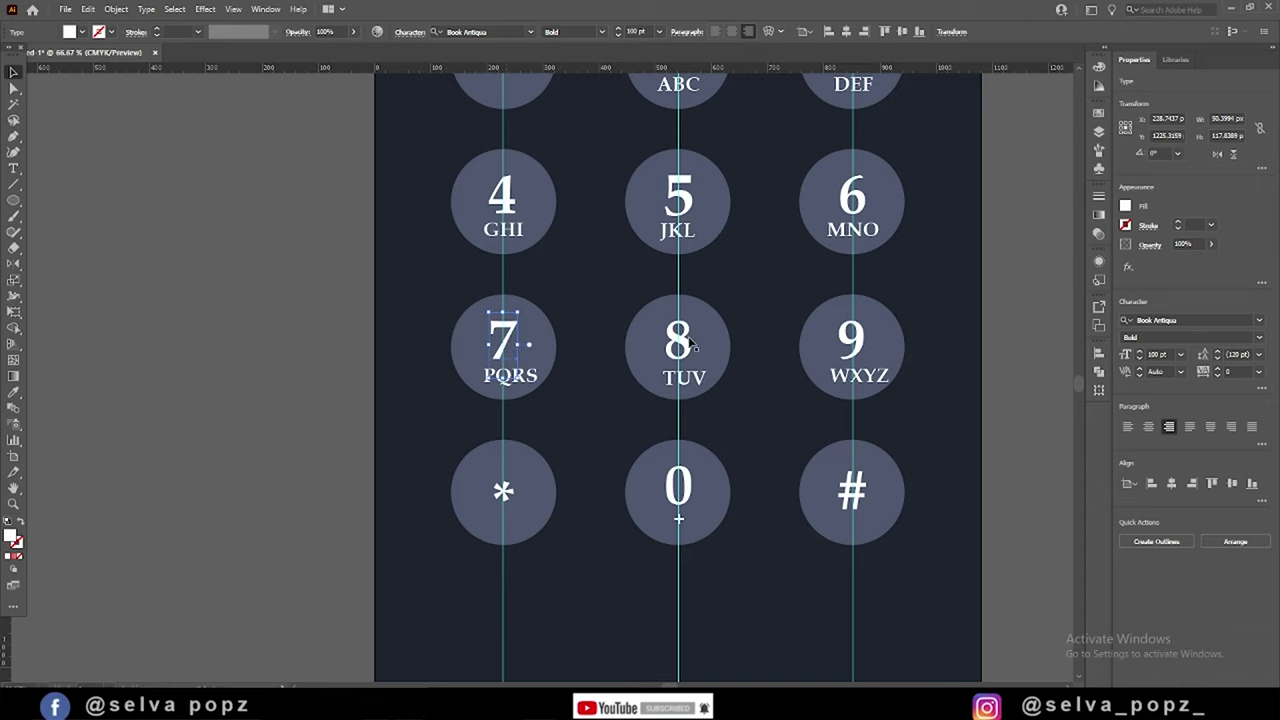
left_click(866, 352)
left_click(887, 380)
left_click(690, 348)
left_click(702, 389)
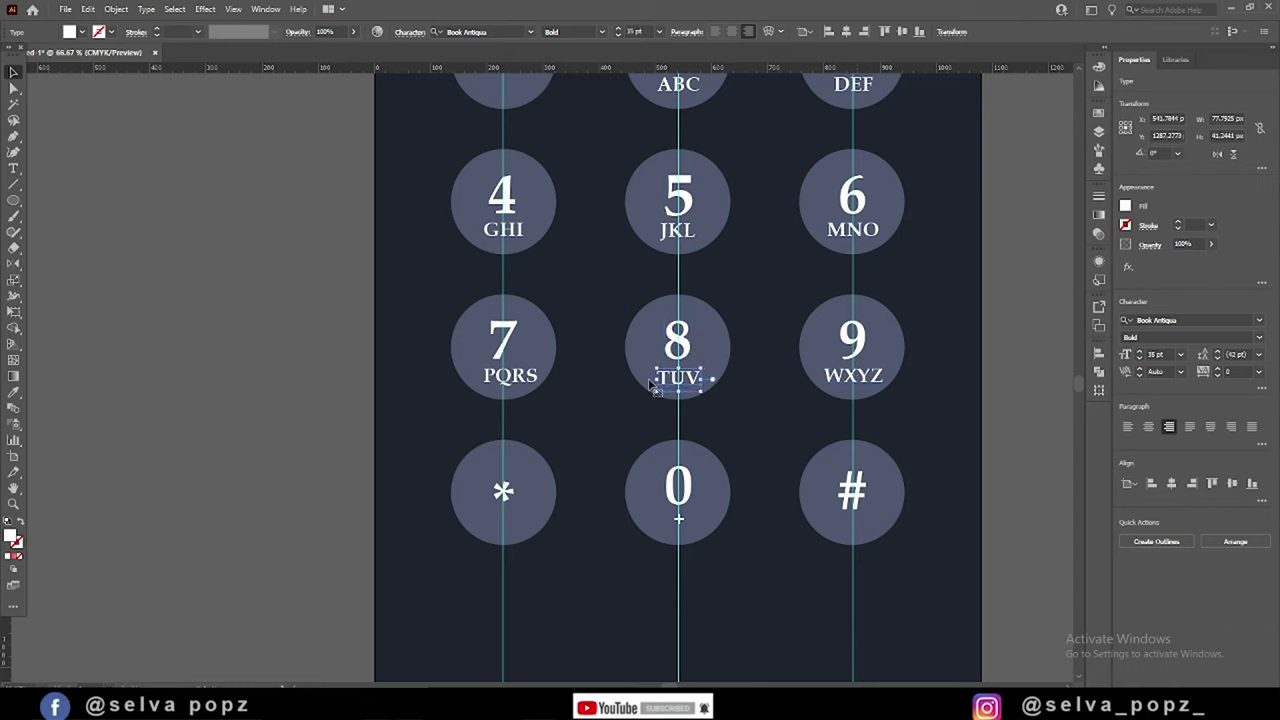
left_click(512, 336)
left_click(540, 379)
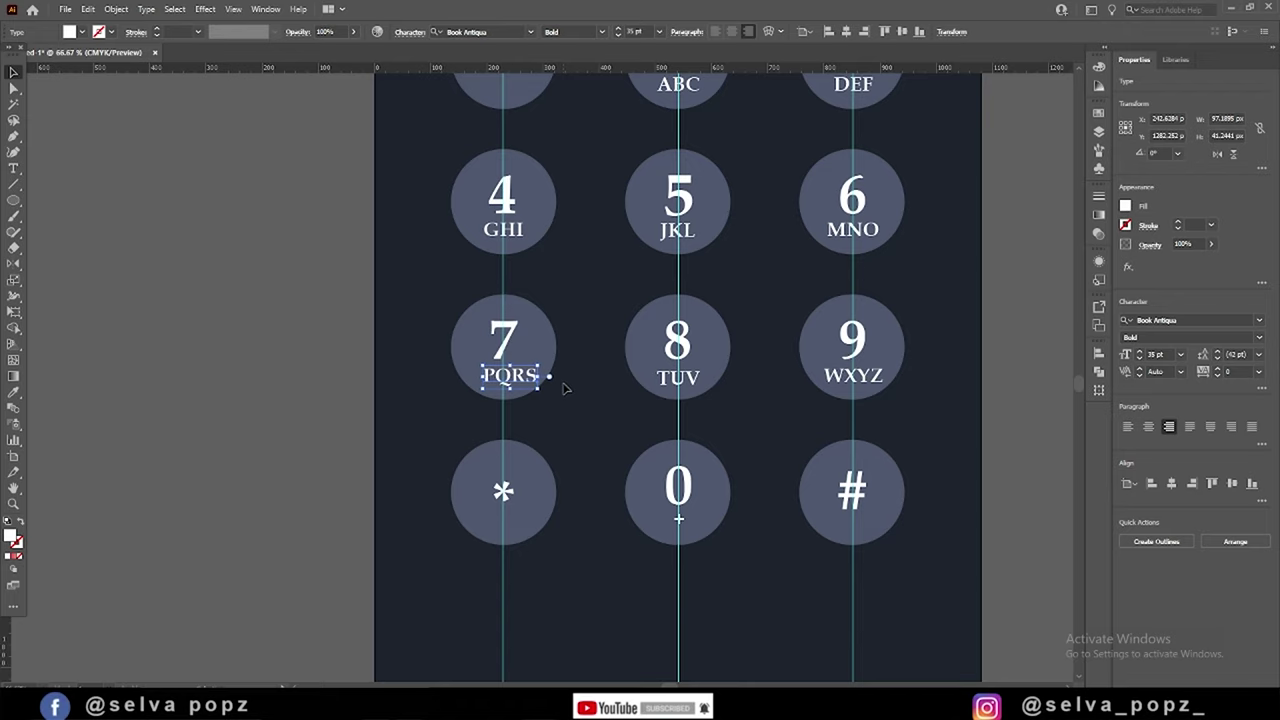
left_click(568, 500)
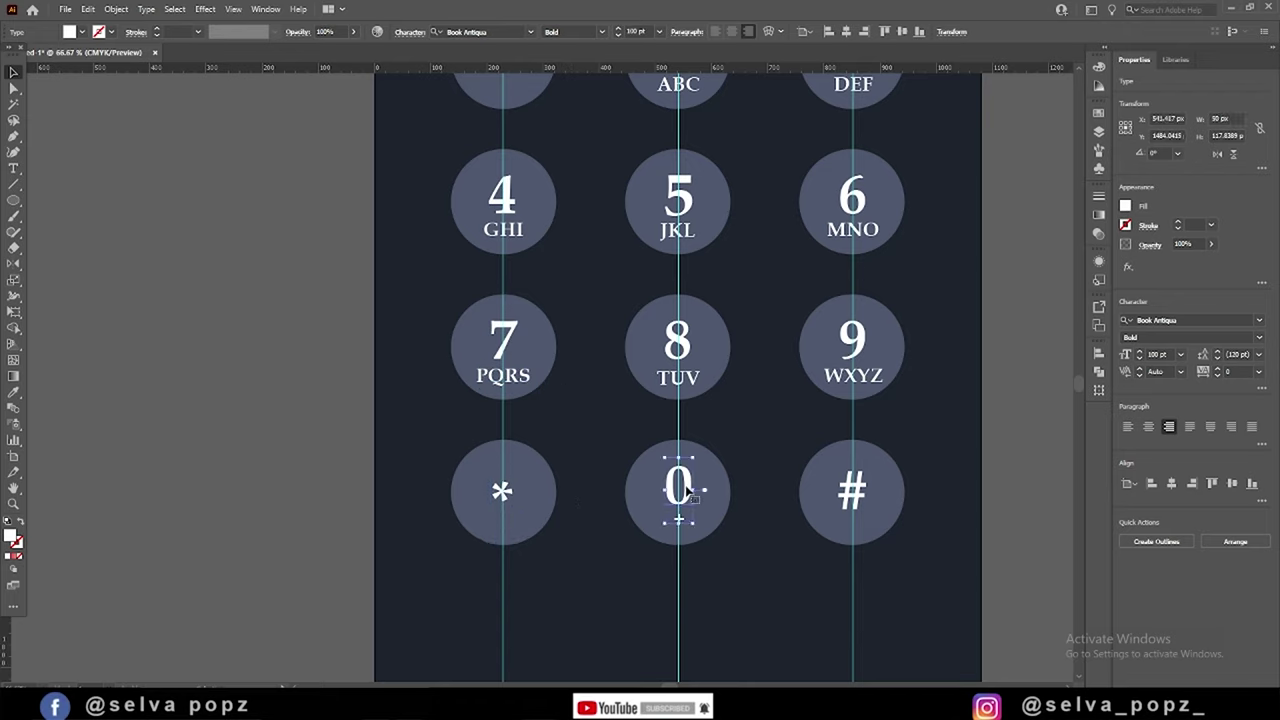
left_click(878, 496)
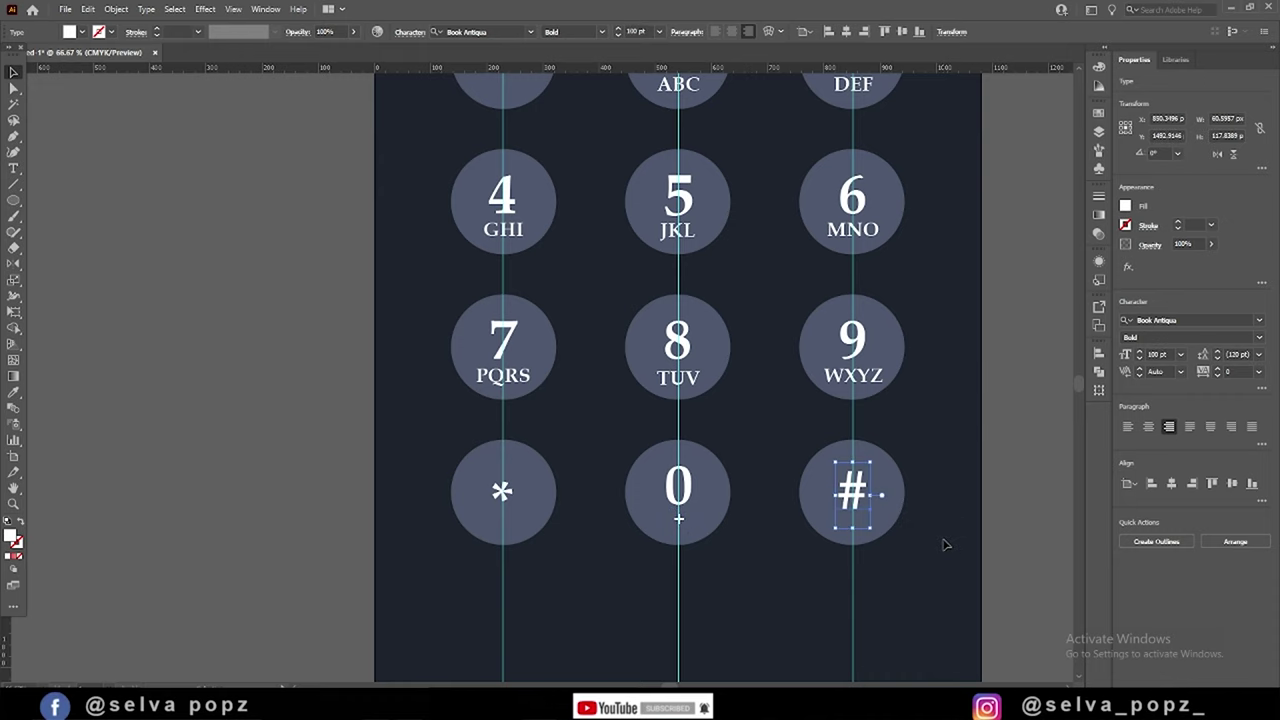
left_click(987, 483)
- Add a horizontal guide across the letter labels and move PQRS down onto it
left_click_drag(958, 380, 900, 372)
scroll(508, 391, "up", 3)
left_click(600, 336)
left_click_drag(600, 340, 605, 357)
scroll(751, 386, "right", 5)
- Raise TUV and WXYZ level with PQRS on the guide
left_click(740, 345)
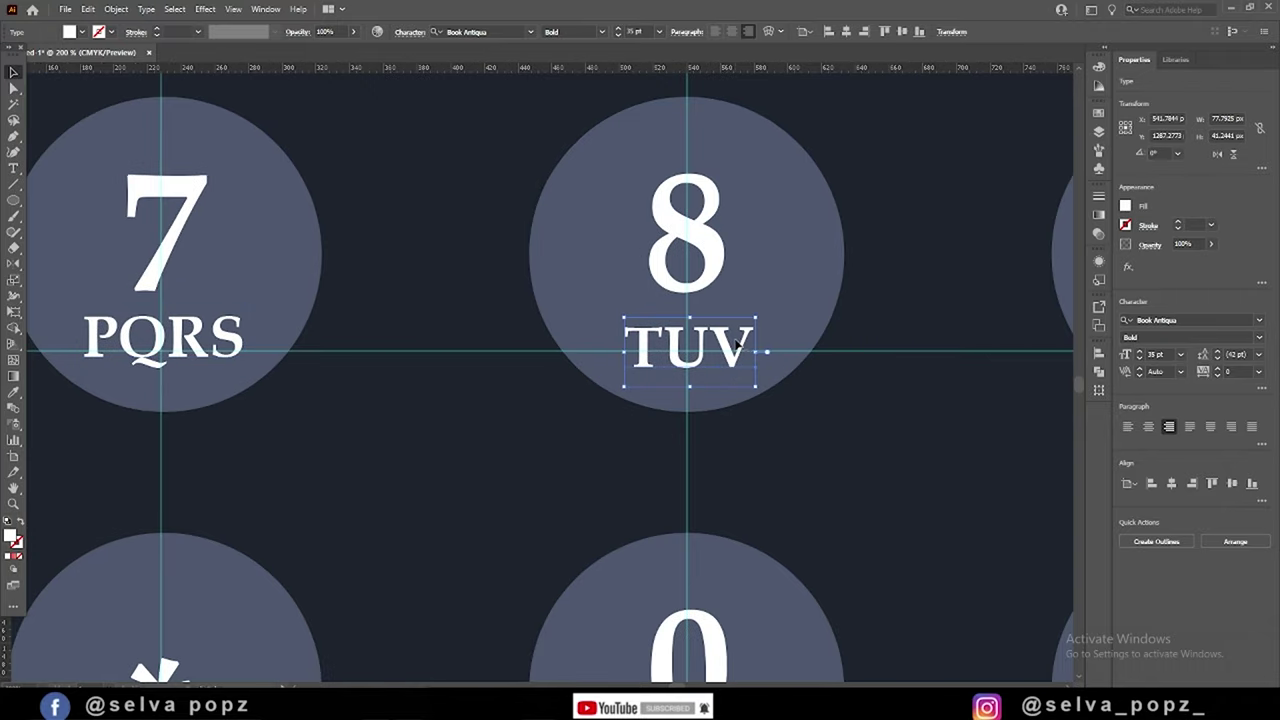
left_click_drag(740, 345, 740, 336)
scroll(509, 308, "right", 5)
left_click(805, 357)
left_click_drag(810, 357, 815, 345)
scroll(815, 345, "down", 3)
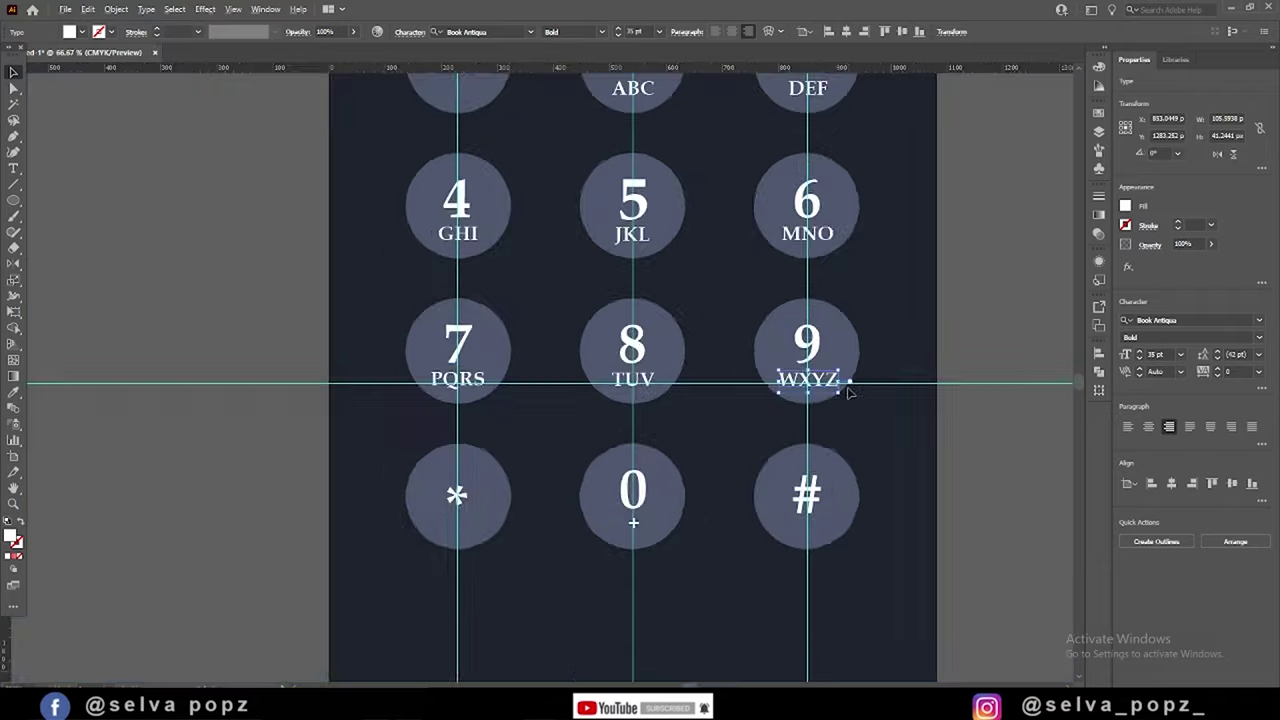
scroll(966, 285, "down", 1)
scroll(966, 285, "down", 2)
left_click(1058, 561)
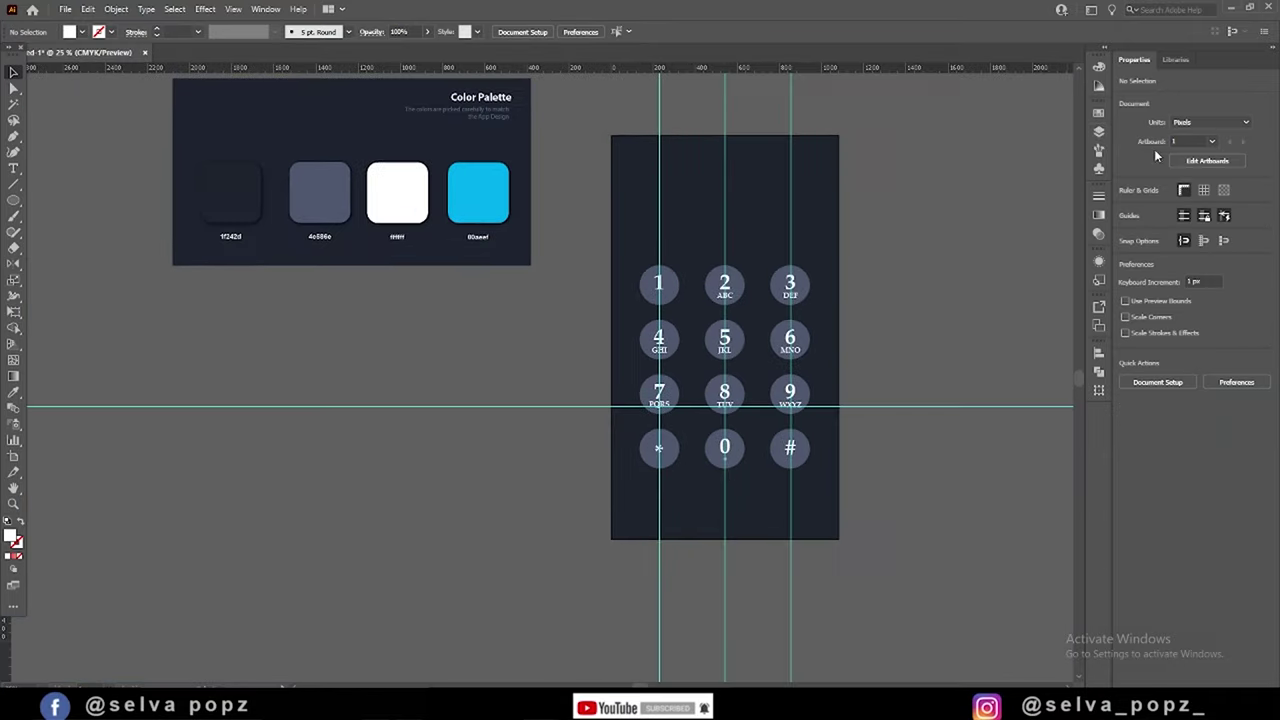
- Delete every guide from the Layers list and collapse the panel
left_click(1098, 131)
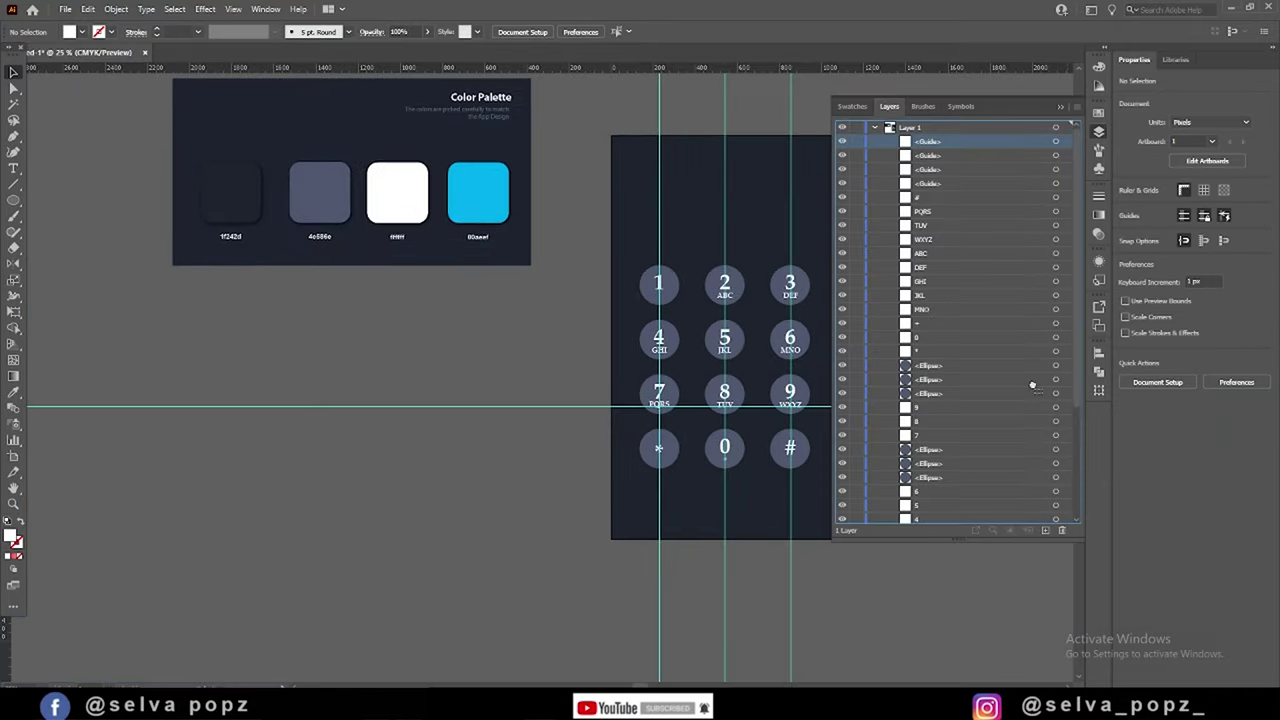
left_click_drag(928, 141, 1062, 530)
left_click_drag(928, 141, 1062, 530)
mouse_move(980, 197)
left_mouse_down()
mouse_move(1078, 496)
mouse_move(1062, 530)
left_mouse_up()
left_click(1062, 530)
left_click(1098, 131)
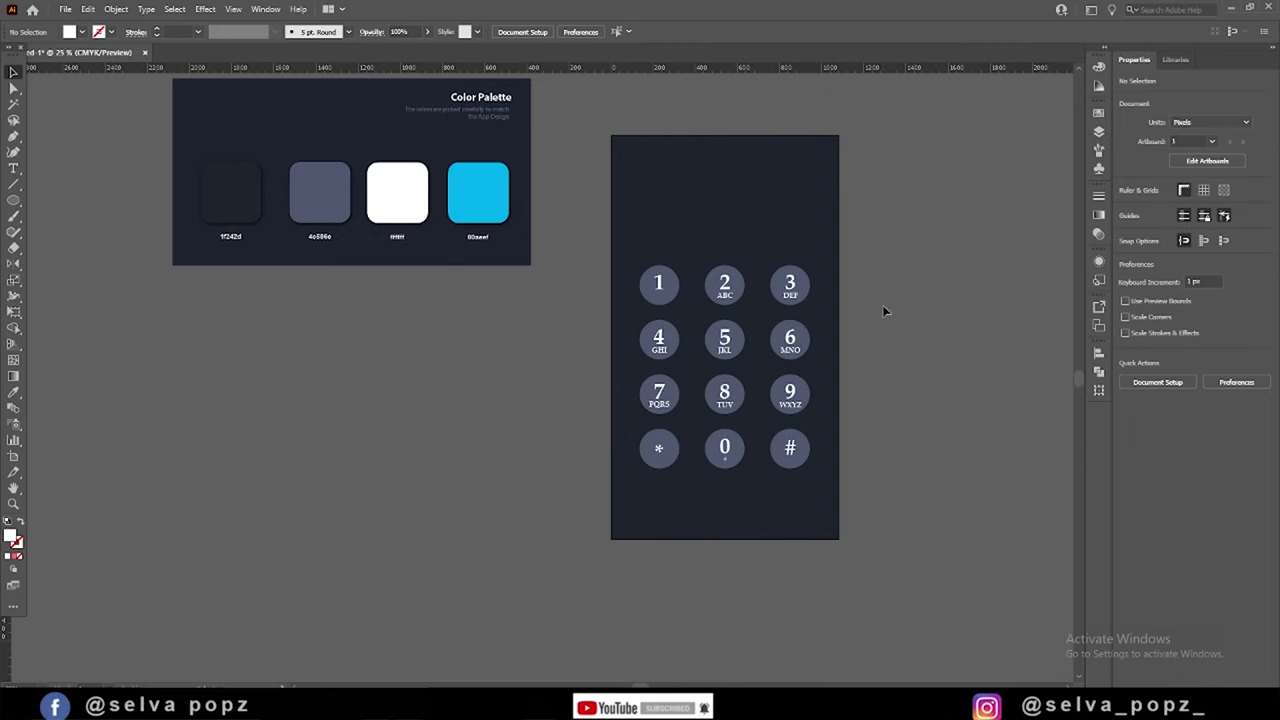
left_click_drag(884, 311, 894, 352)
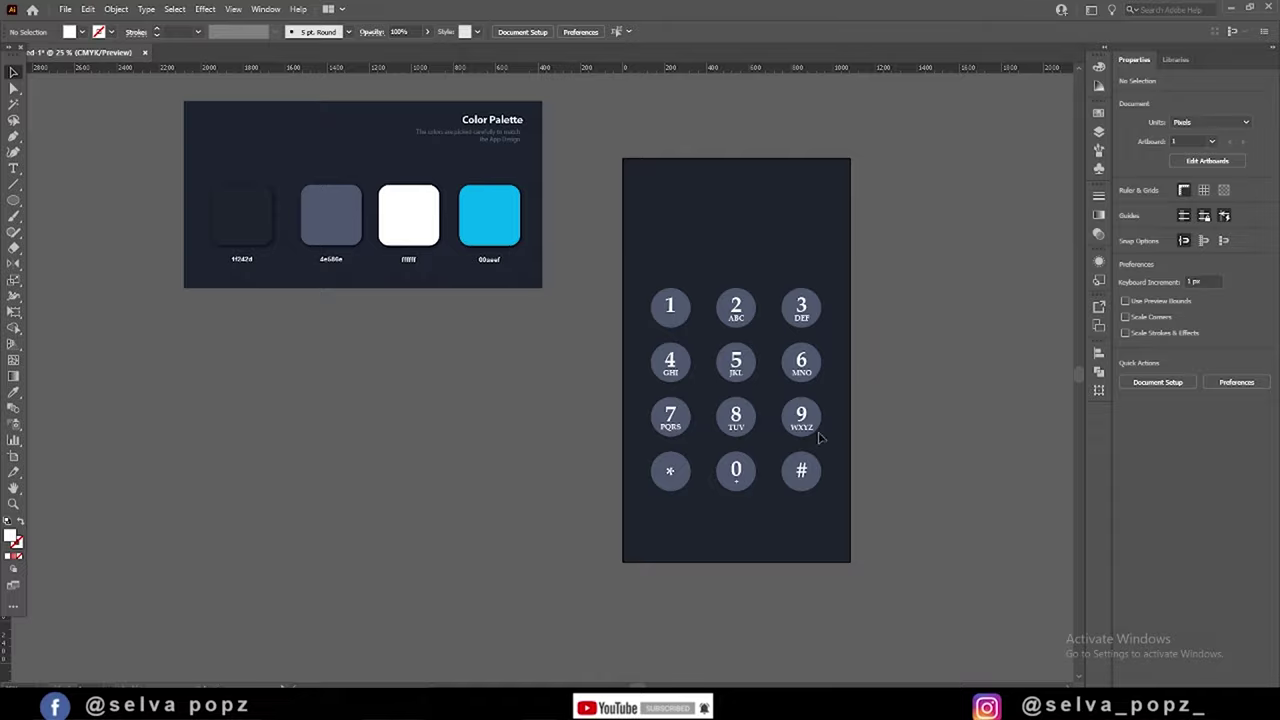
- Search 'call', filter to Rounded, and save the Call icon as an SVG
type("c")
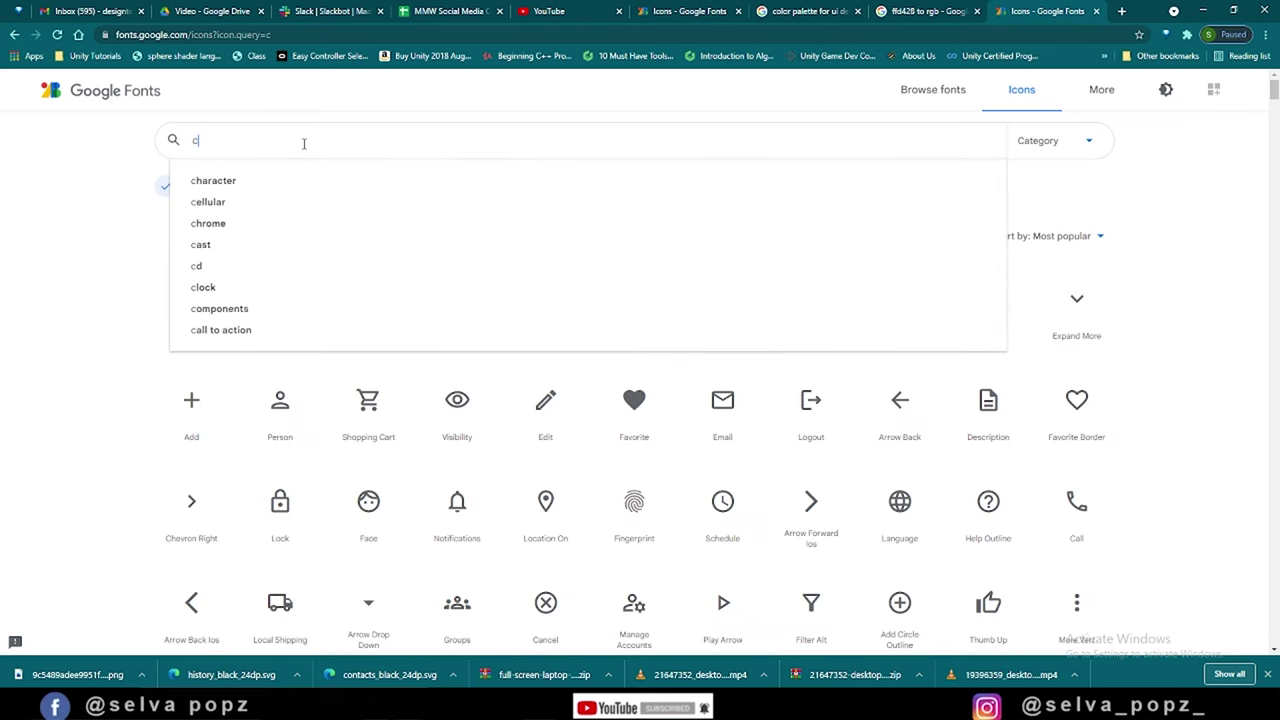
type("all")
key("Return")
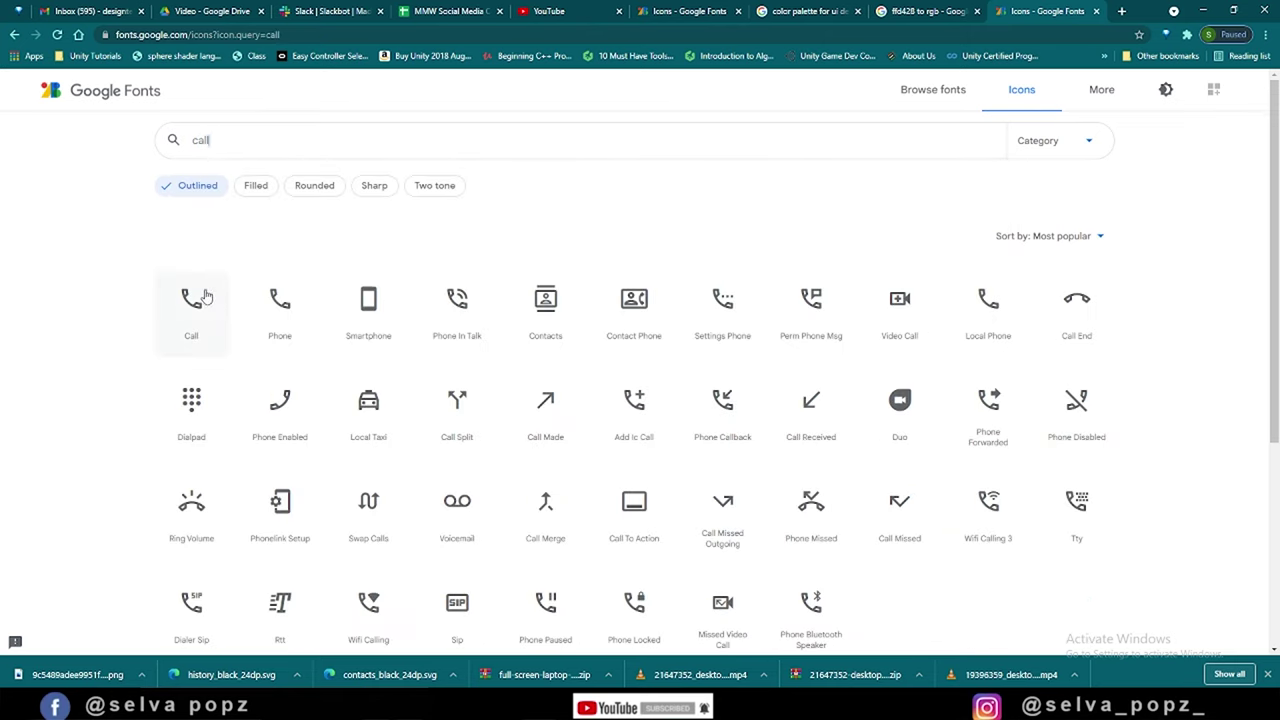
left_click(310, 188)
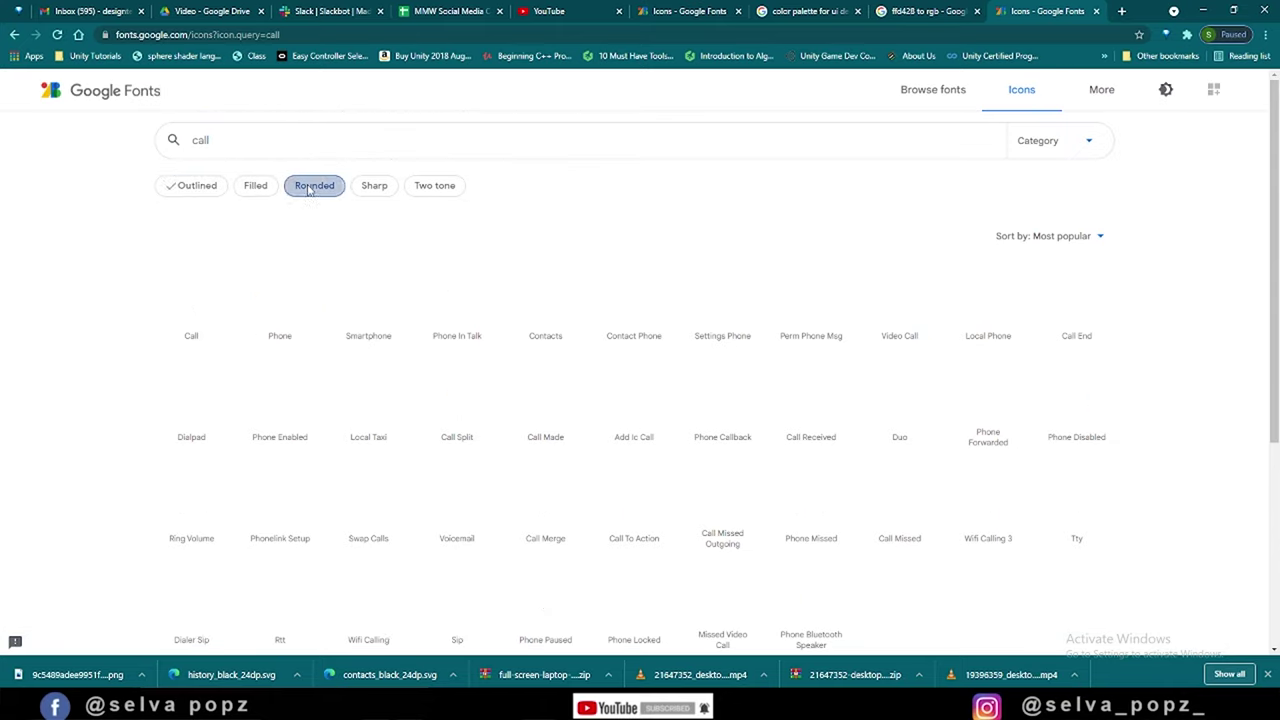
left_click(192, 302)
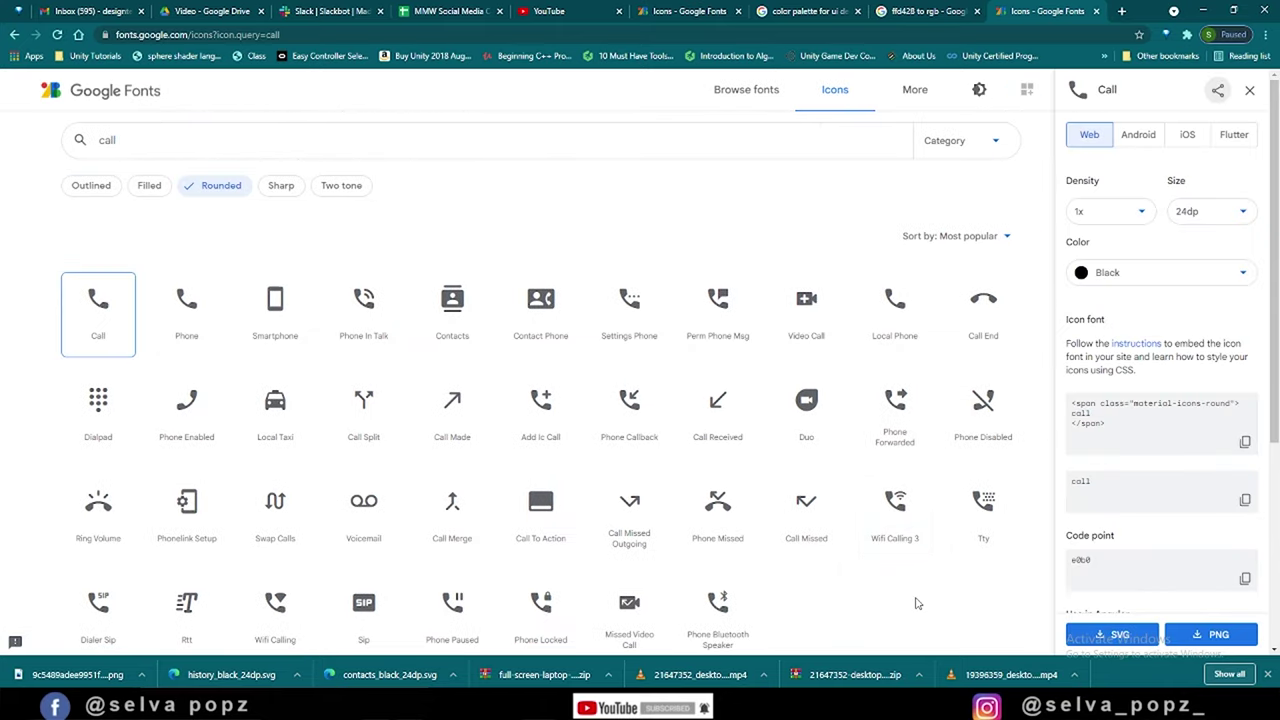
left_click(1118, 634)
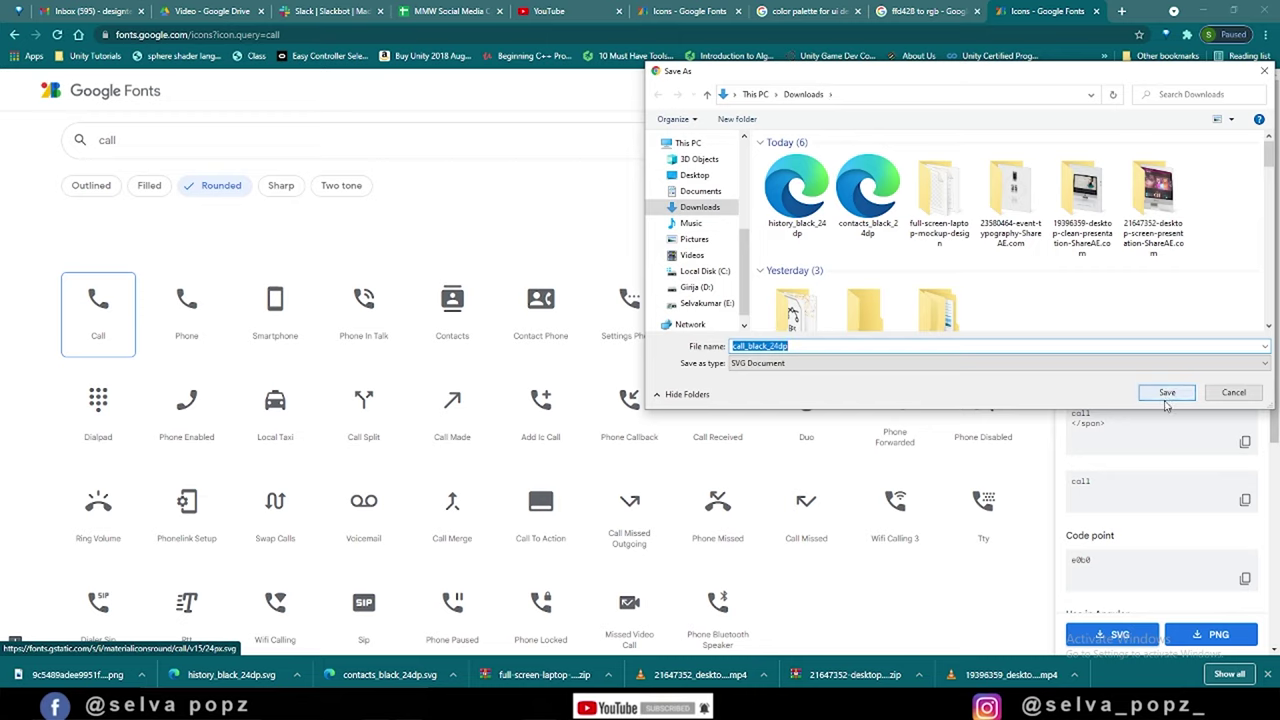
left_click(1165, 398)
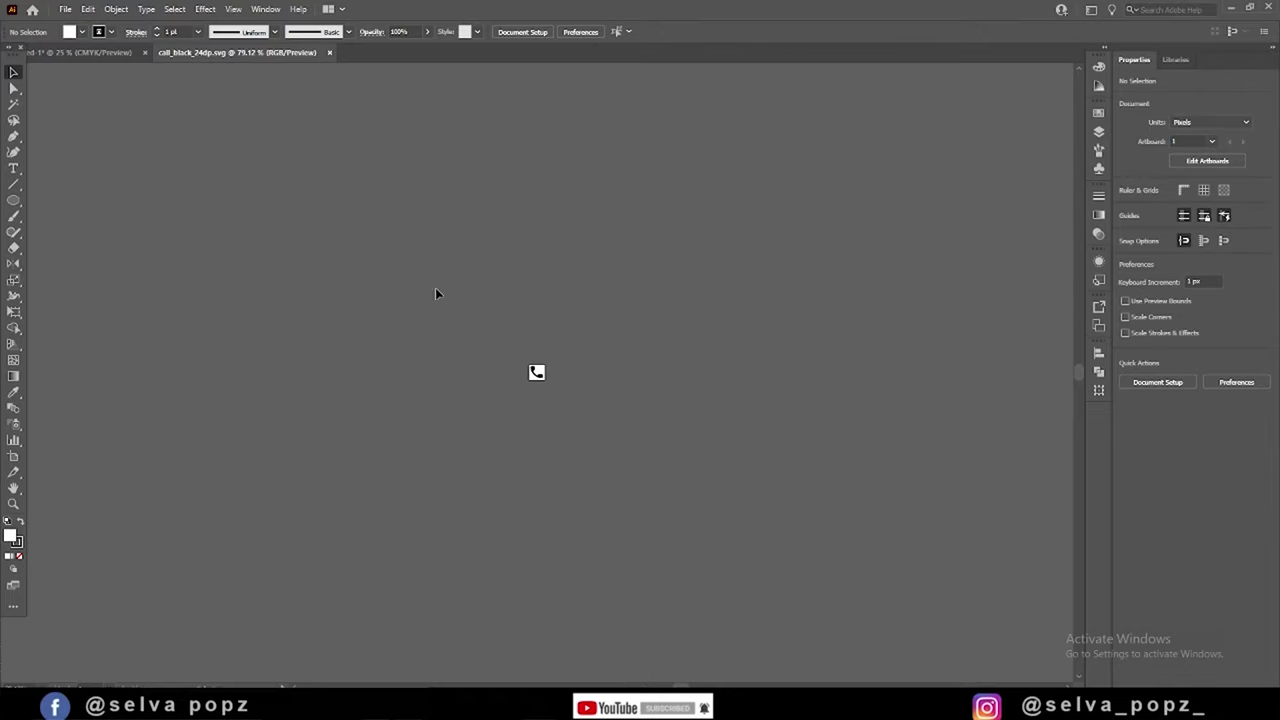
- Bring in the call icon and draw a green-filled circle beside the keypad artboard
left_click_drag(536, 372, 447, 475)
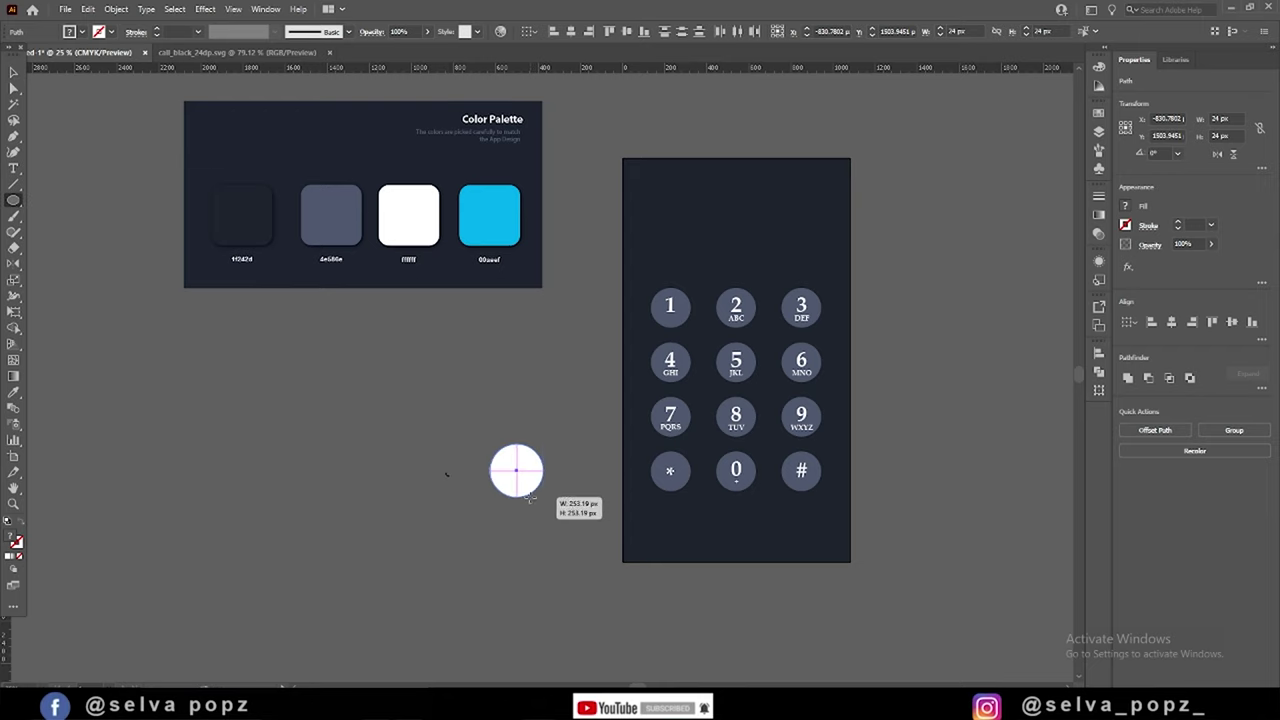
left_click_drag(525, 491, 544, 497)
left_click(80, 31)
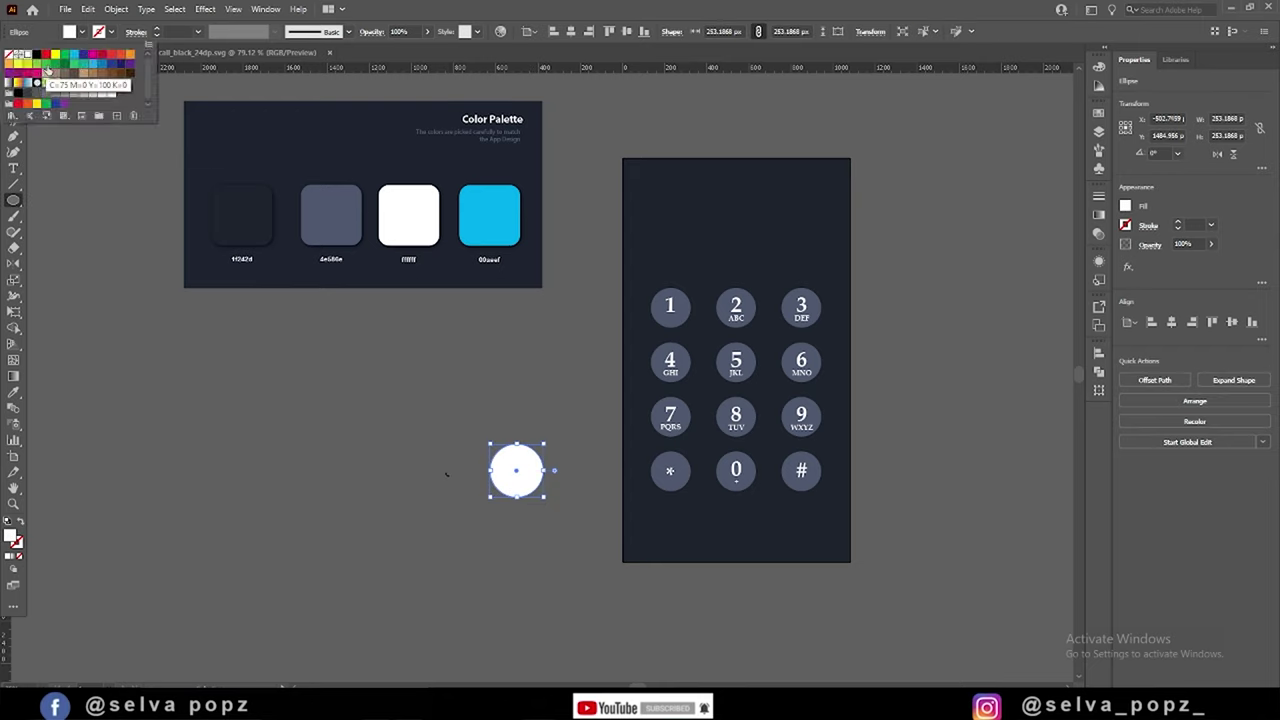
left_click(47, 68)
left_click(44, 66)
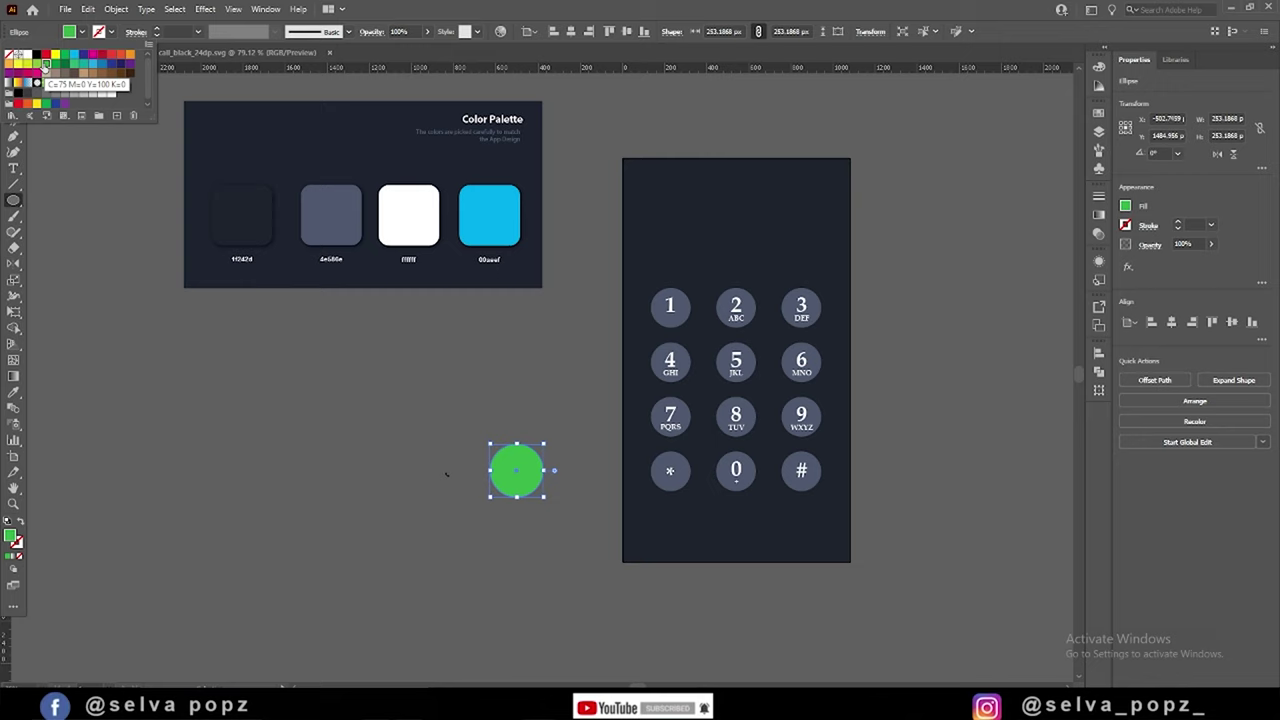
- Change the circle's fill to a brighter green in the colour picker
double_click(12, 537)
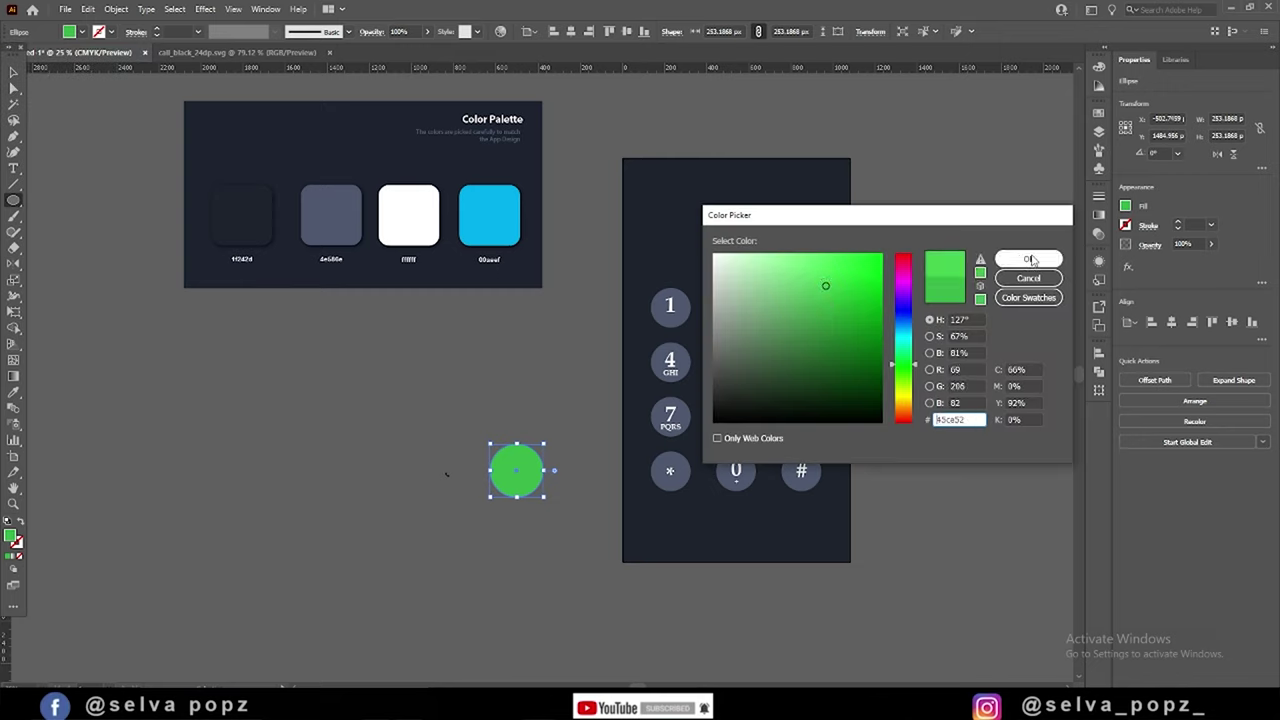
left_click(1030, 260)
double_click(12, 537)
left_click(853, 286)
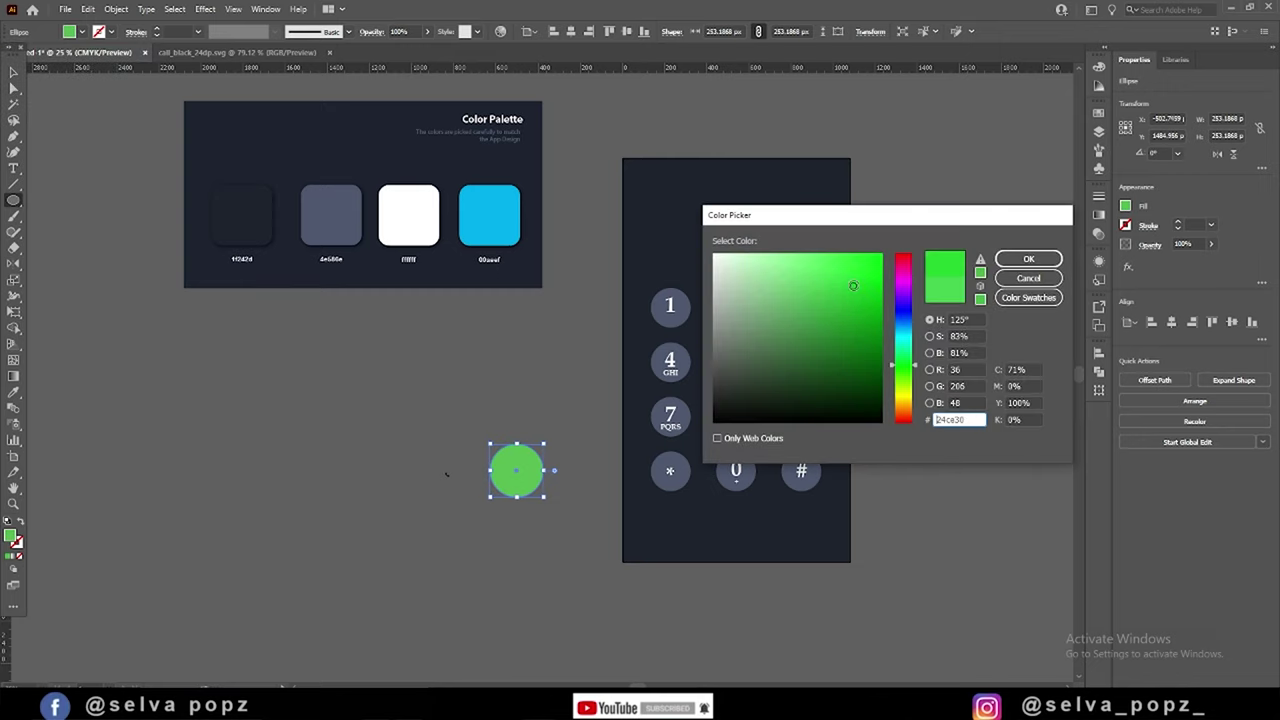
left_click(1029, 260)
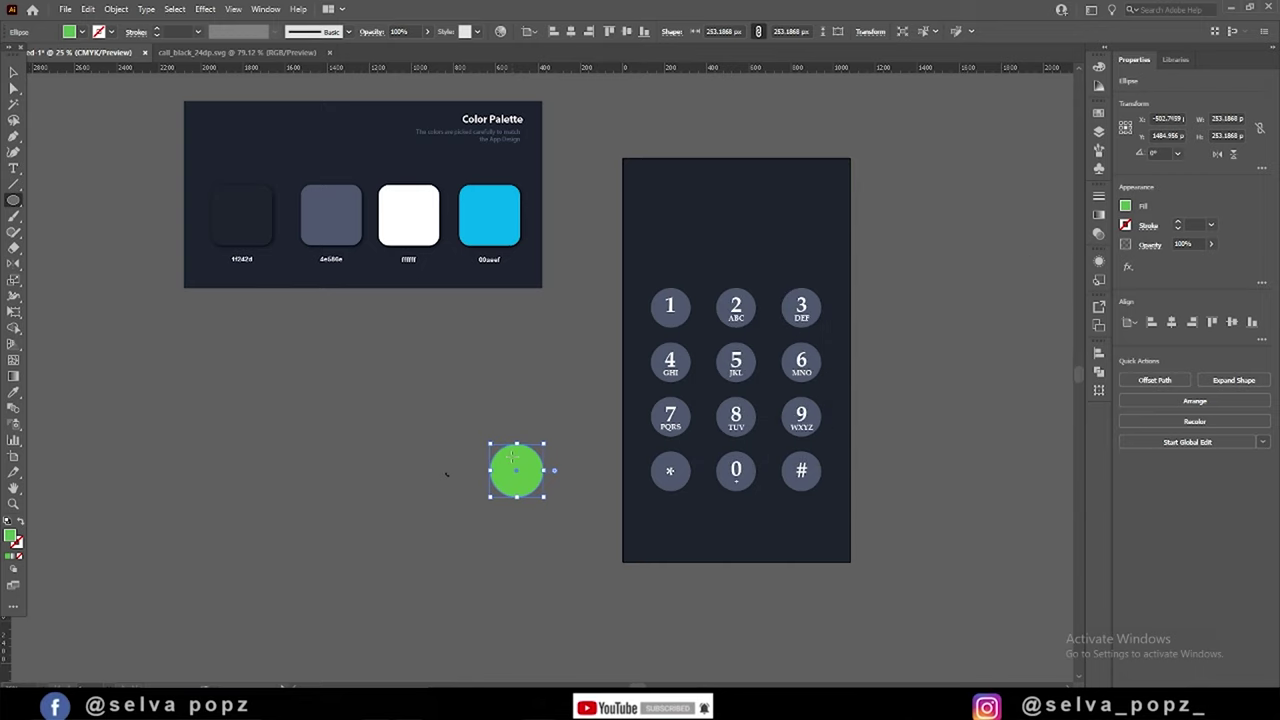
double_click(14, 539)
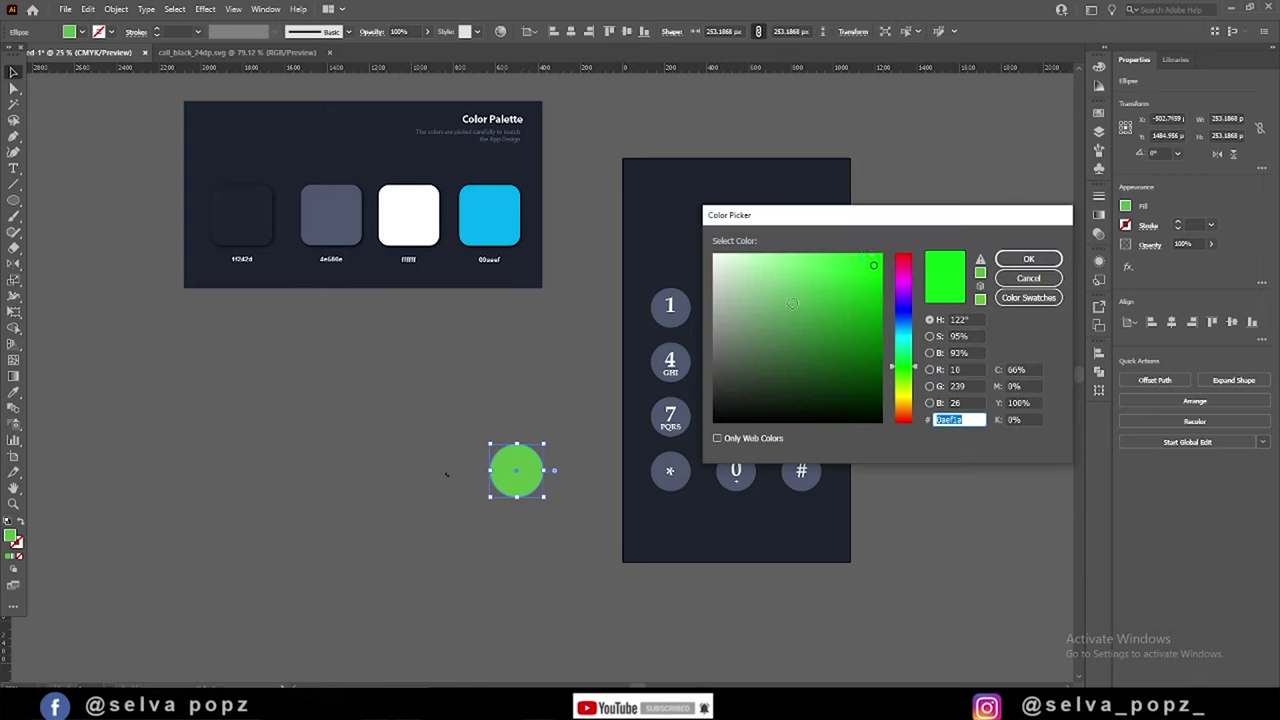
left_click(1029, 259)
- Move the green circle below the 0 key, aligned with a copy of the # circle
scroll(514, 506, "up", 2)
mouse_move(949, 580)
left_mouse_down()
mouse_move(767, 494)
mouse_move(814, 512)
left_mouse_up()
left_click(960, 600)
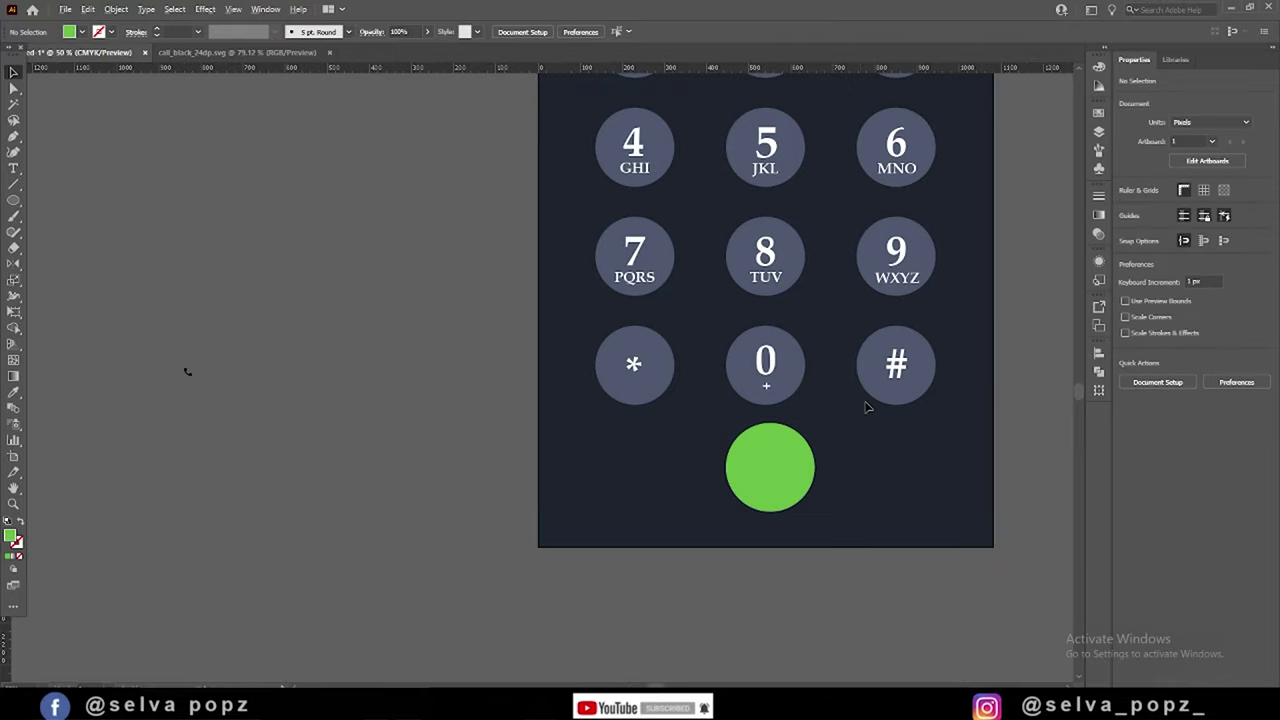
left_click_drag(886, 400, 895, 500)
mouse_move(765, 488)
left_mouse_down()
mouse_move(905, 495)
mouse_move(762, 487)
left_mouse_up()
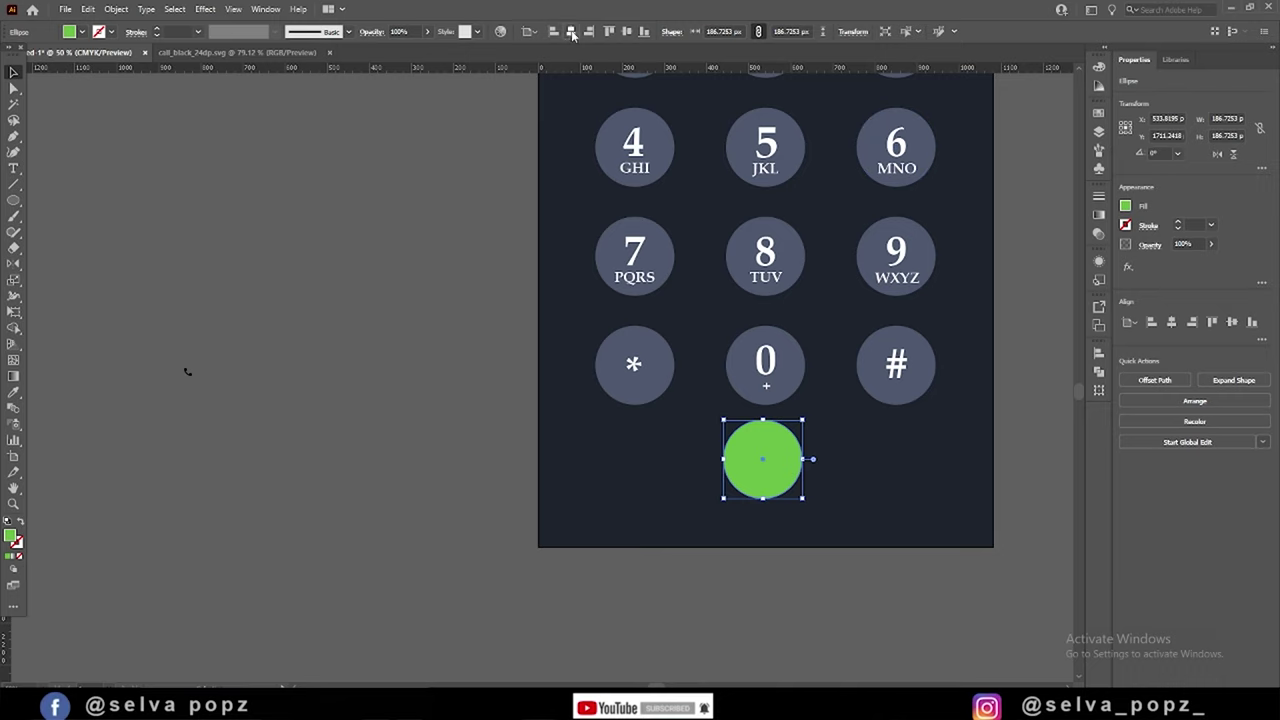
- Nudge the keypad group upward and recentre the green circle under the 0 key
key("ctrl+minus")
key("ctrl+minus")
left_click_drag(695, 230, 933, 561)
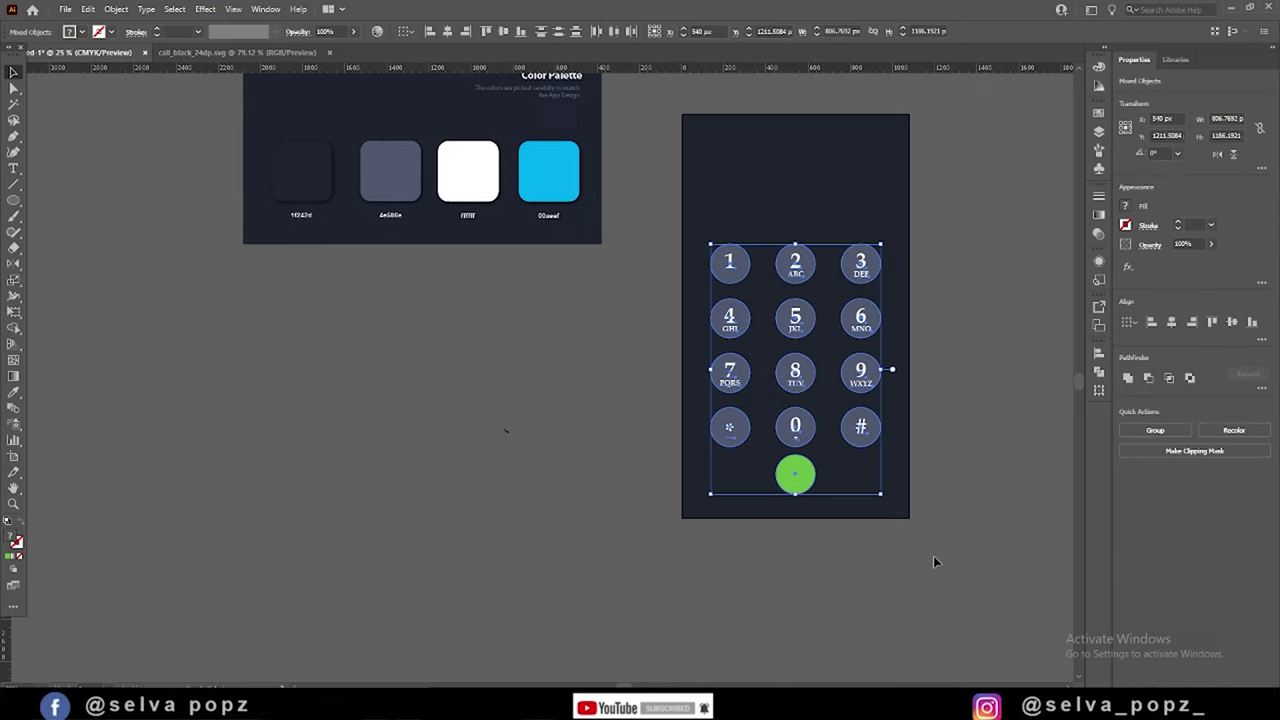
key("shift+Up")
key("shift+Up")
key("shift+Up")
key("shift+Up")
key("shift+Up")
key("shift+Up")
key("shift+Up")
key("shift+Up")
key("shift+Up")
left_click(817, 516)
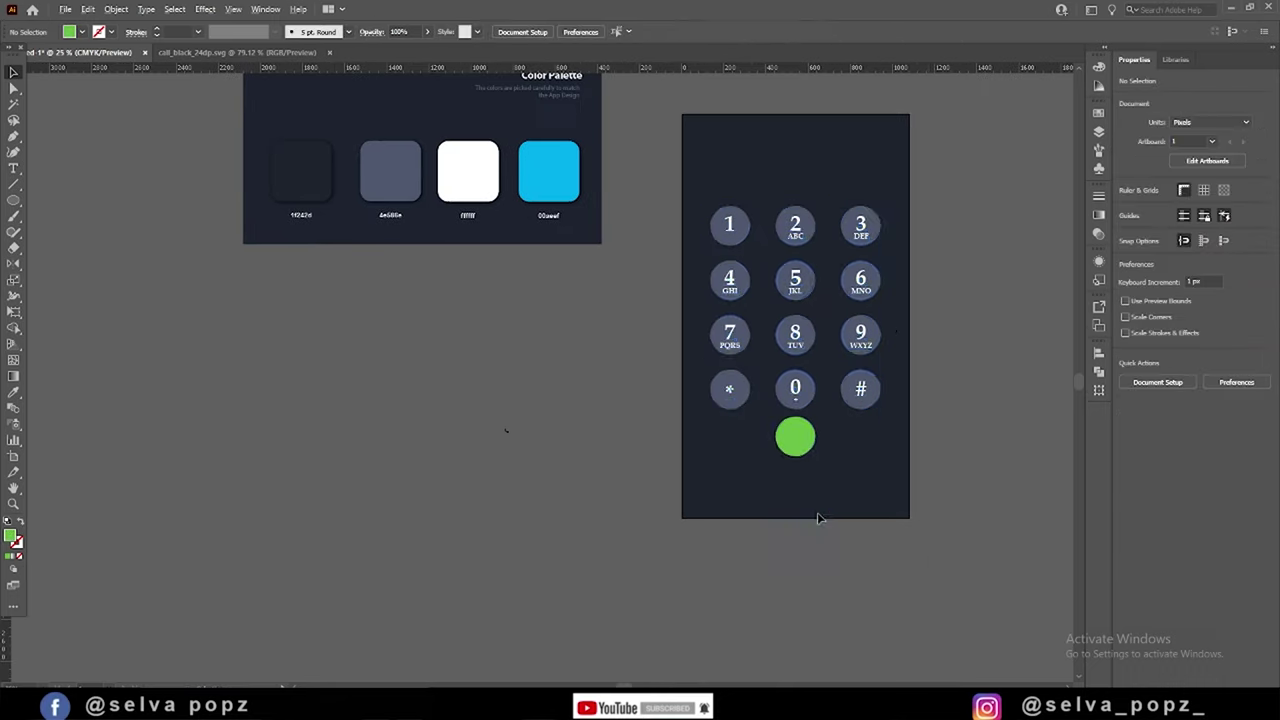
scroll(817, 518, "up", 1)
left_click_drag(790, 415, 795, 438)
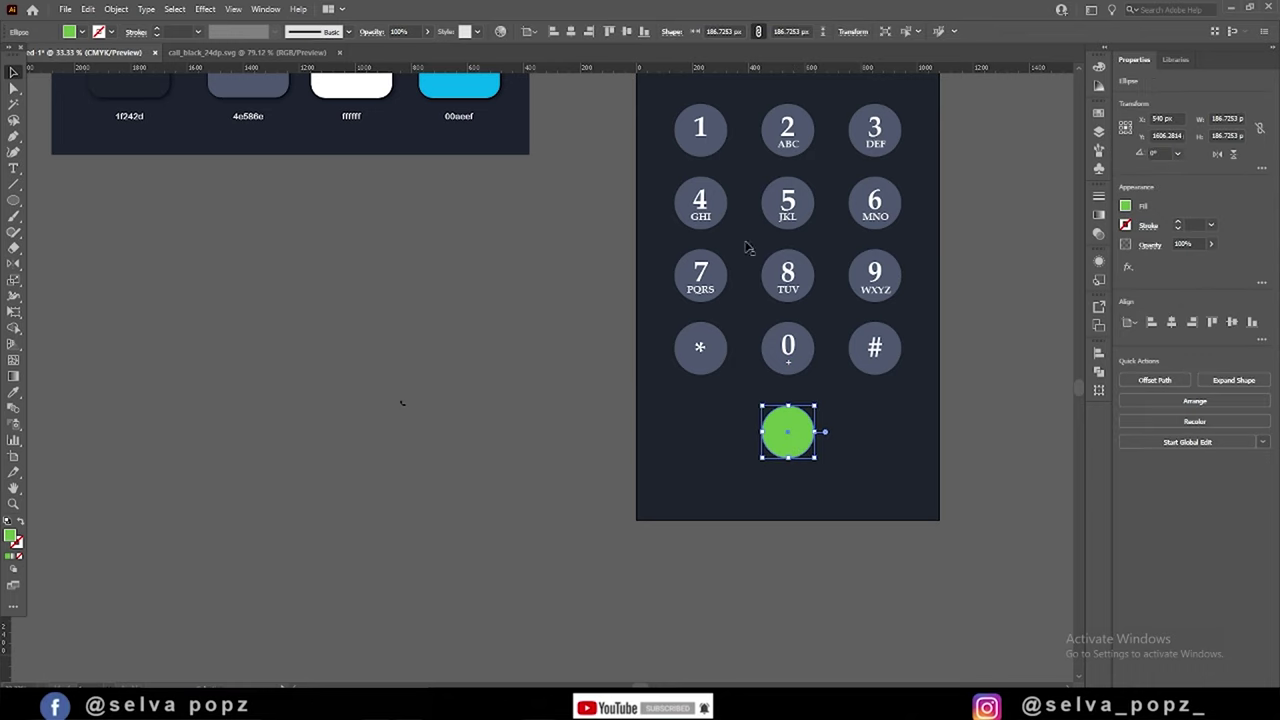
key("shift+Up")
key("shift+Up")
left_click(446, 400)
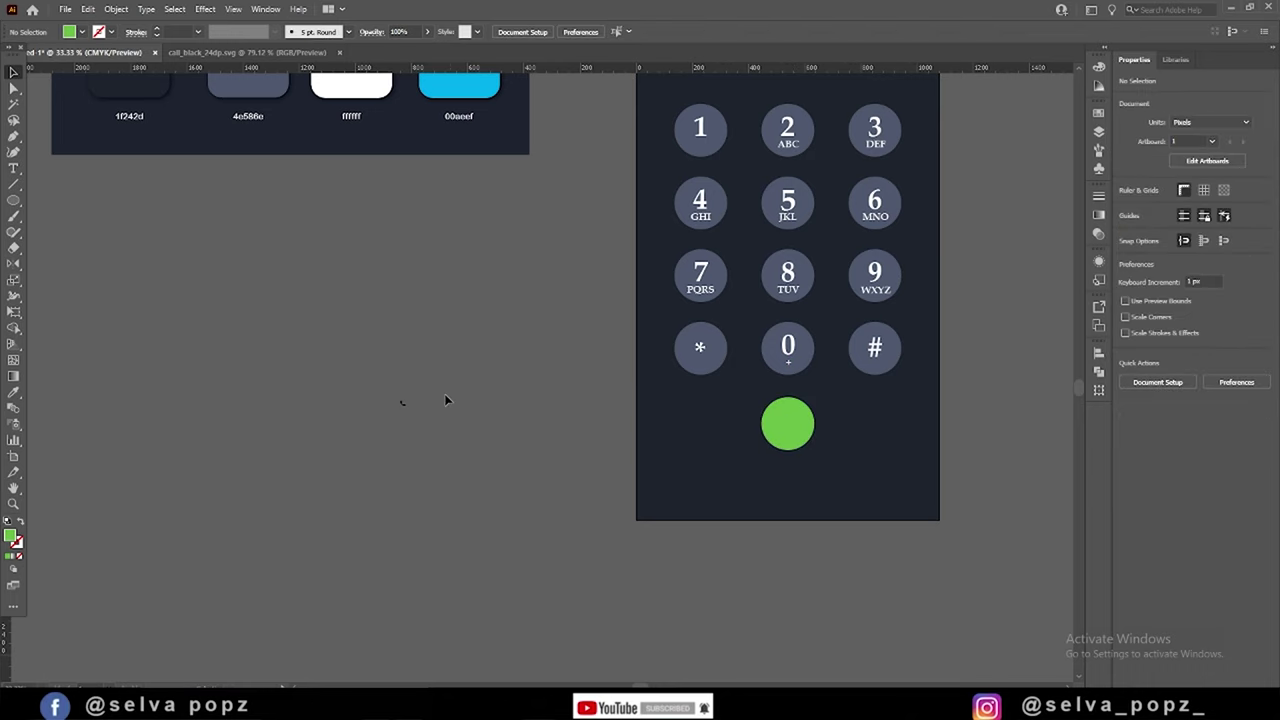
- Place the phone icon on the green circle and give it a white ffffff fill
scroll(797, 429, "up", 1)
scroll(797, 429, "up", 1)
left_click(795, 420)
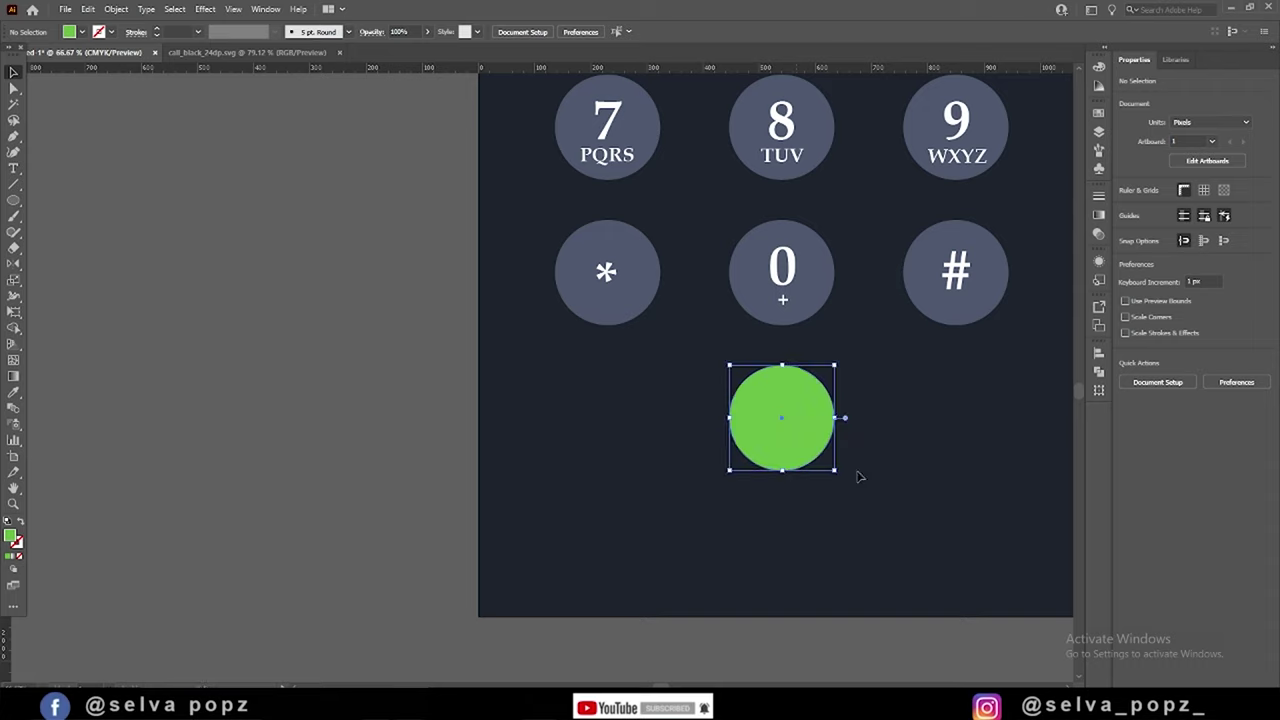
scroll(857, 477, "down", 2)
mouse_move(434, 422)
left_mouse_down()
mouse_move(462, 447)
mouse_move(600, 457)
mouse_move(588, 440)
mouse_move(829, 451)
mouse_move(814, 446)
left_mouse_up()
key("i")
left_click(392, 98)
- Deselect the white phone icon, now centred on the green call button
scroll(829, 451, "up", 3)
scroll(800, 480, "down", 2)
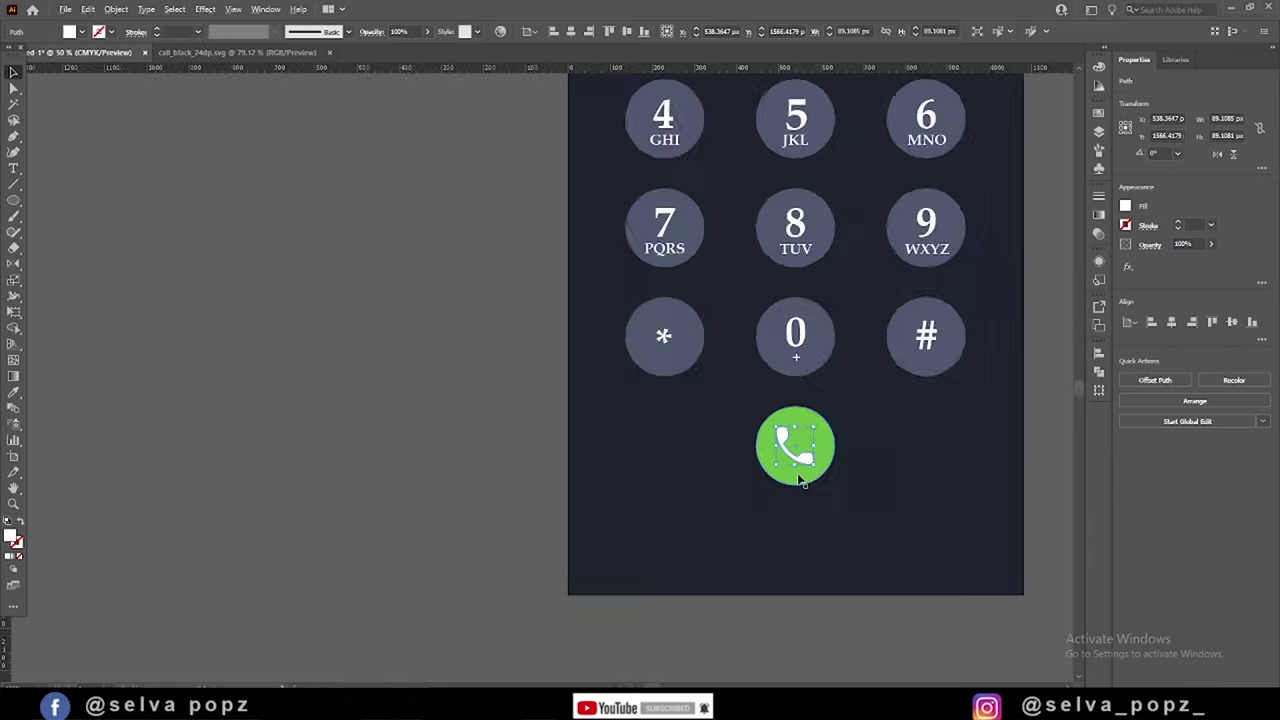
scroll(850, 483, "down", 2)
left_click(894, 486)
scroll(780, 486, "up", 1)
scroll(782, 487, "up", 4)
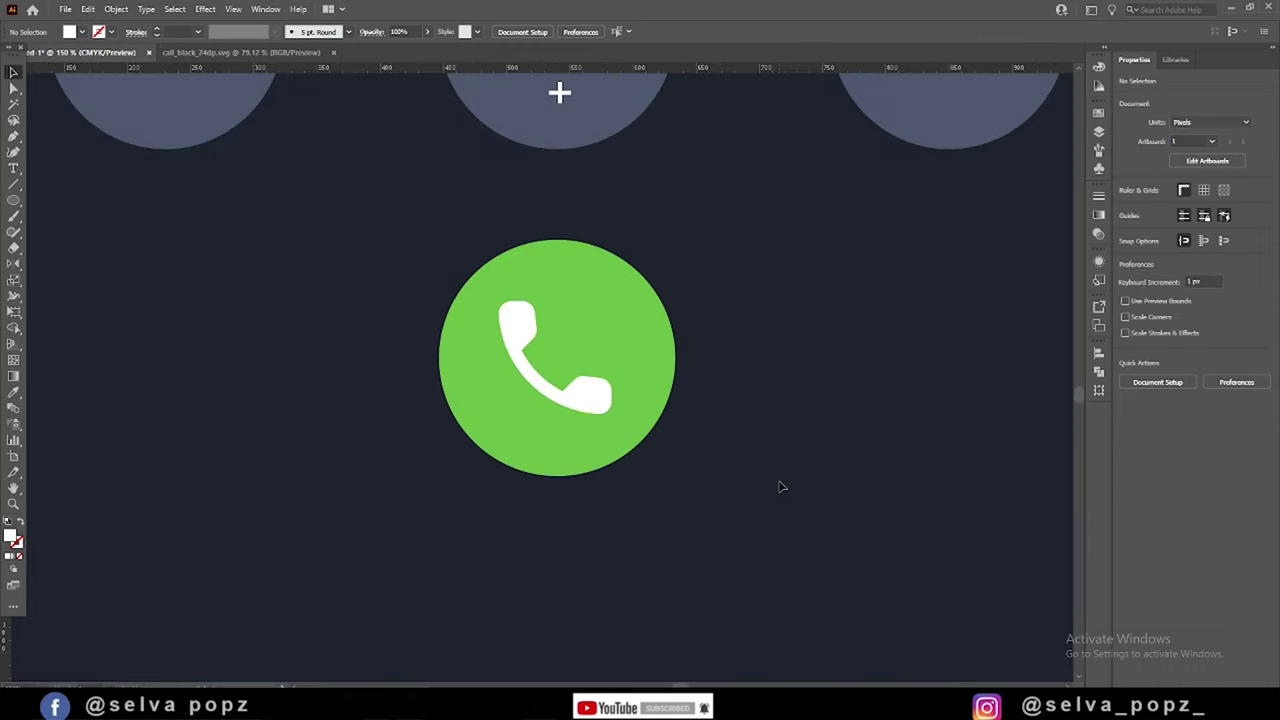
- Draw a rectangle right of the call button, filled with the buttons' grey-blue
key("m")
left_click_drag(822, 317, 982, 413)
key("i")
left_click(637, 108)
key("v")
left_click_drag(886, 408, 903, 408)
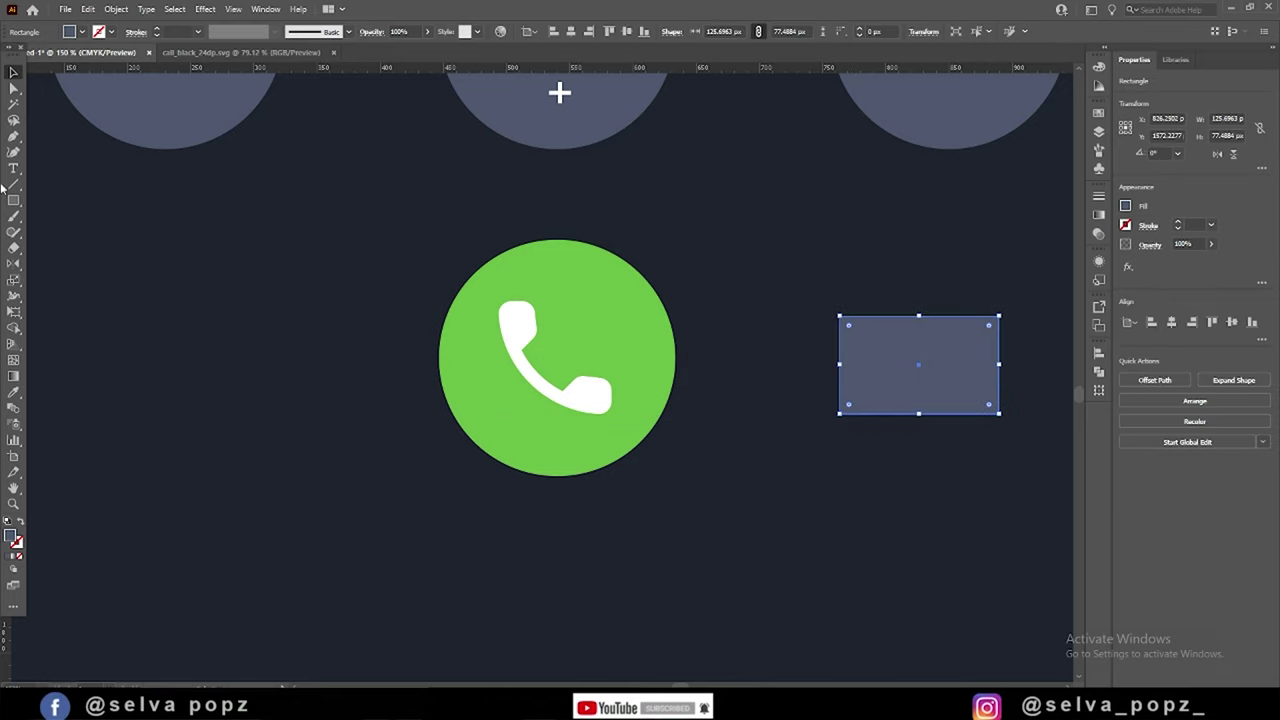
- Pull the rectangle's left-middle point into a tip, then narrow and reposition the shape
left_click_drag(14, 136, 45, 183)
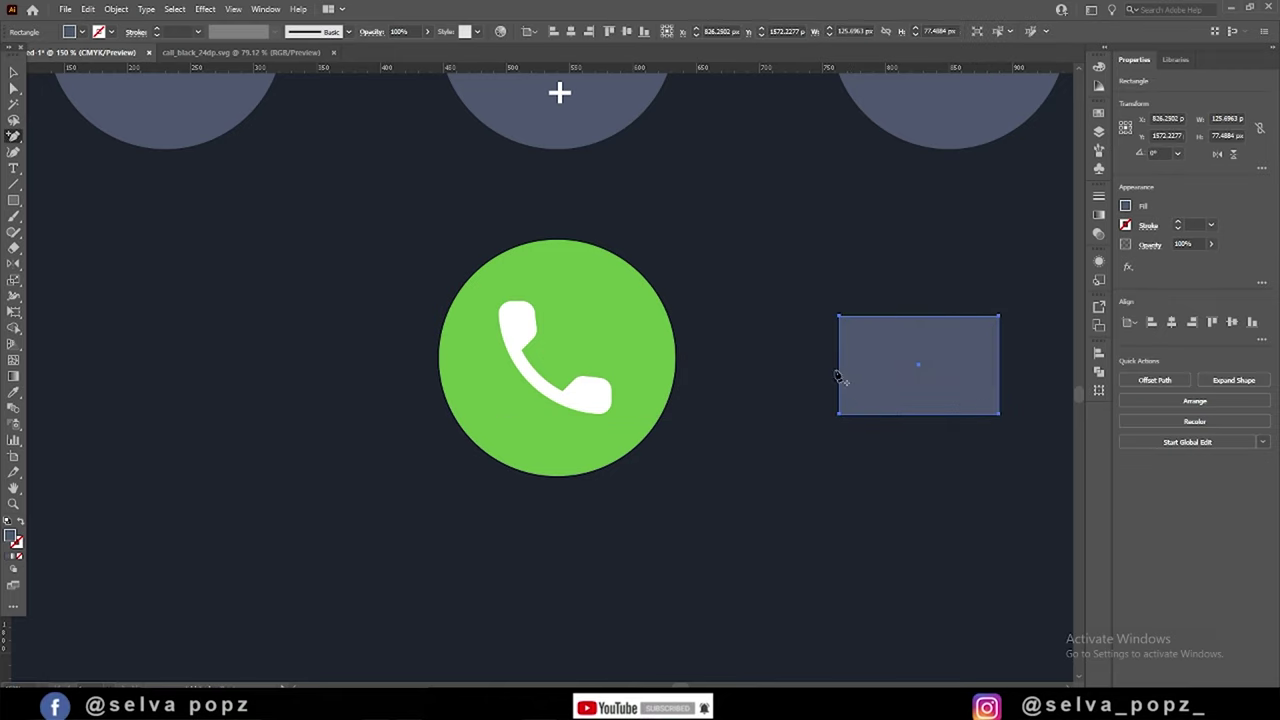
left_click(840, 366)
left_click_drag(842, 367, 800, 371)
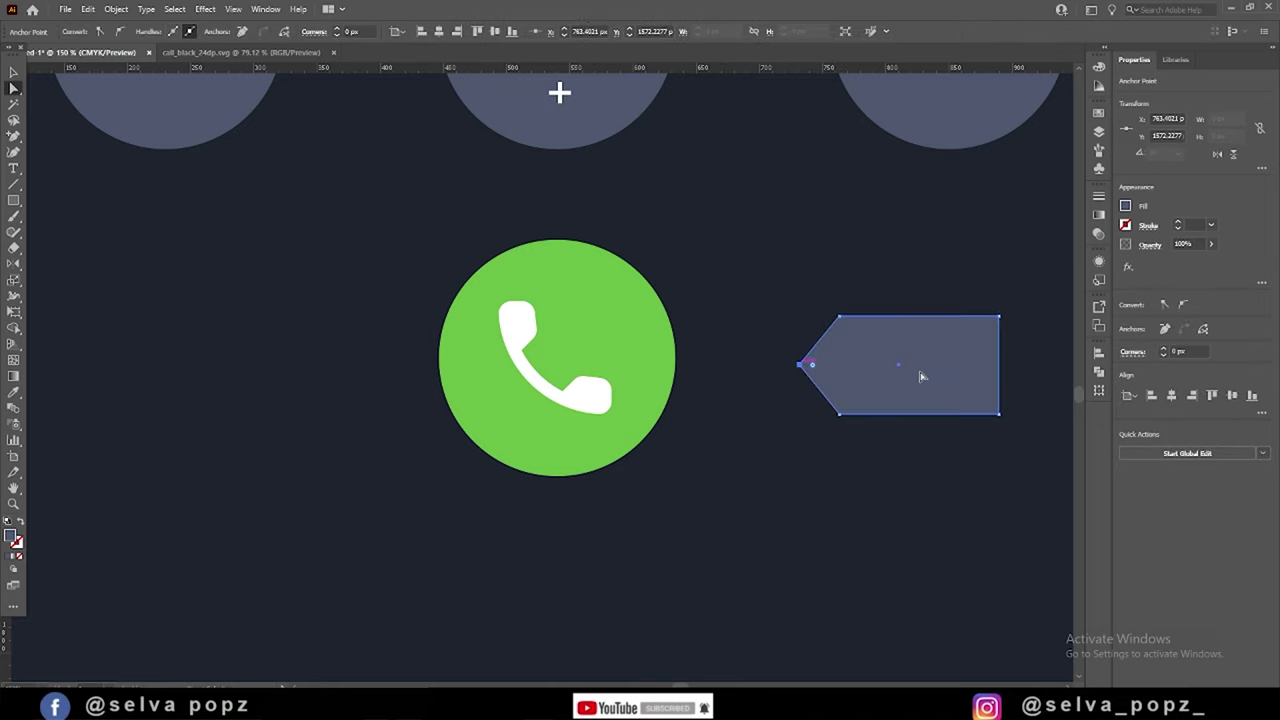
key("v")
left_click_drag(1000, 371, 972, 371)
scroll(825, 463, "right", 3)
left_click_drag(778, 372, 846, 382)
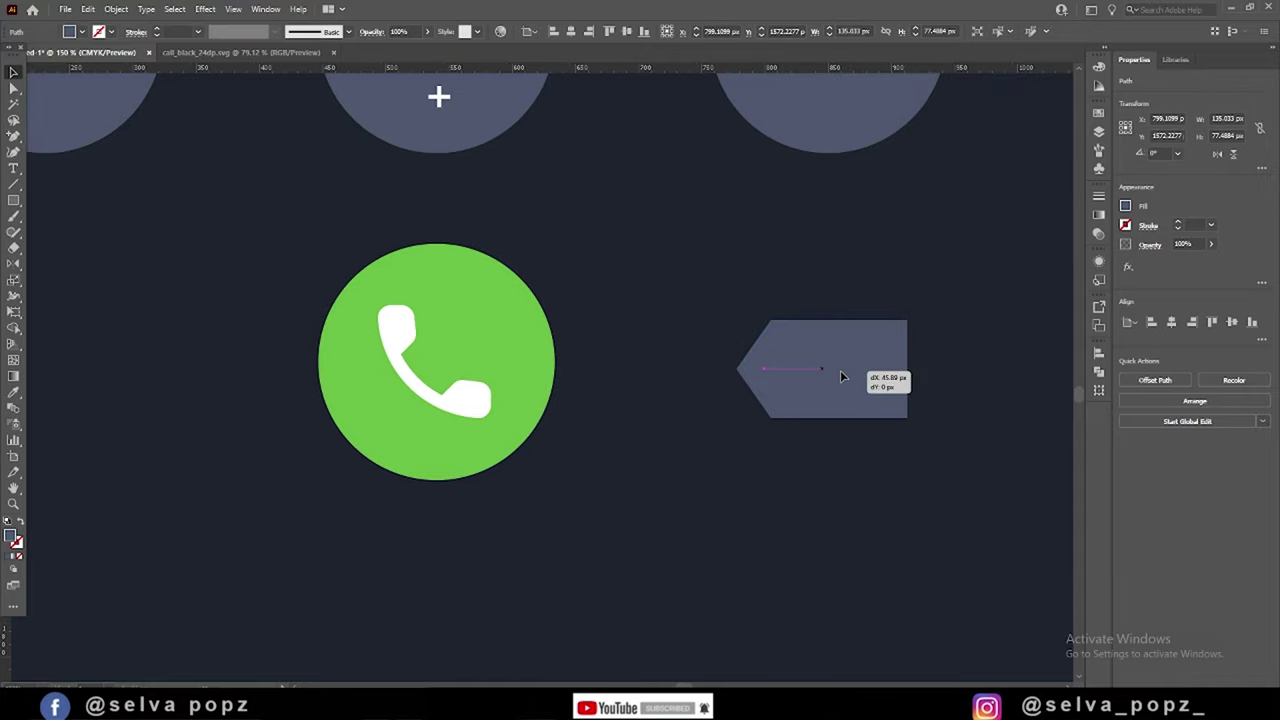
left_click(831, 476)
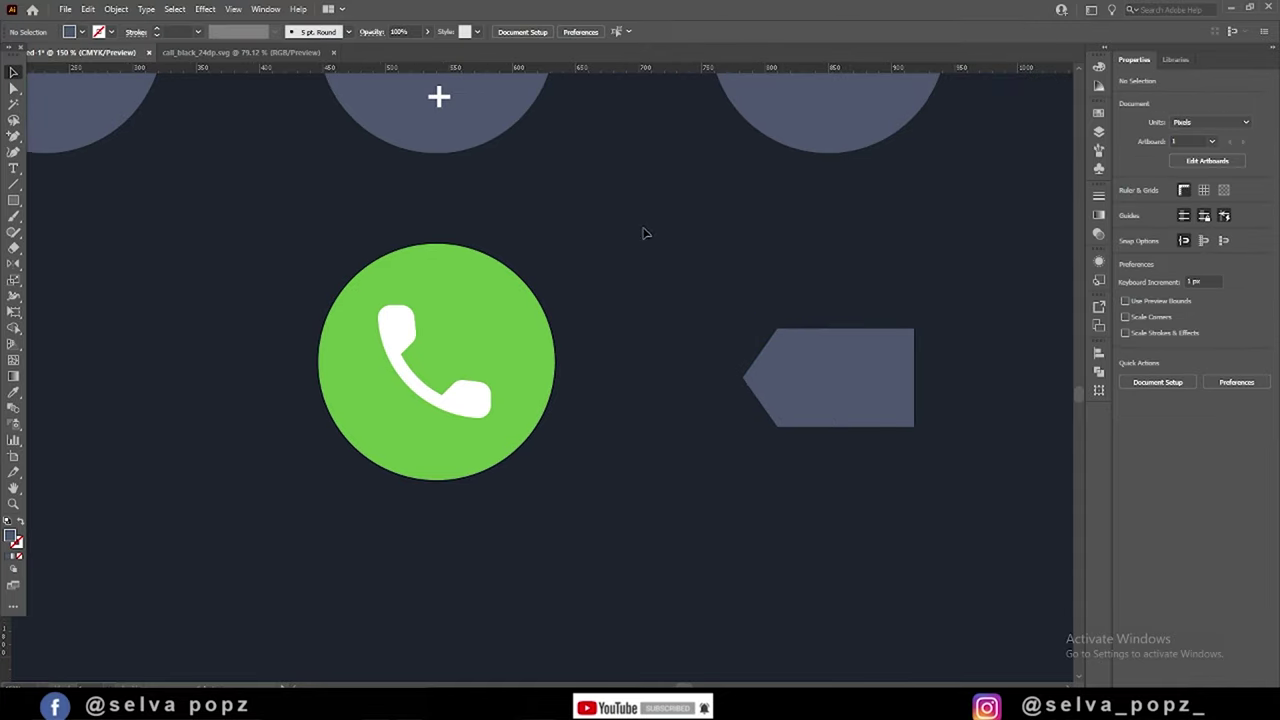
scroll(645, 234, "up", 3)
- Copy the 0 text in front of the shape and retype it as a 60 pt X
left_click_drag(478, 210, 868, 557)
key("ctrl+shift+bracketright")
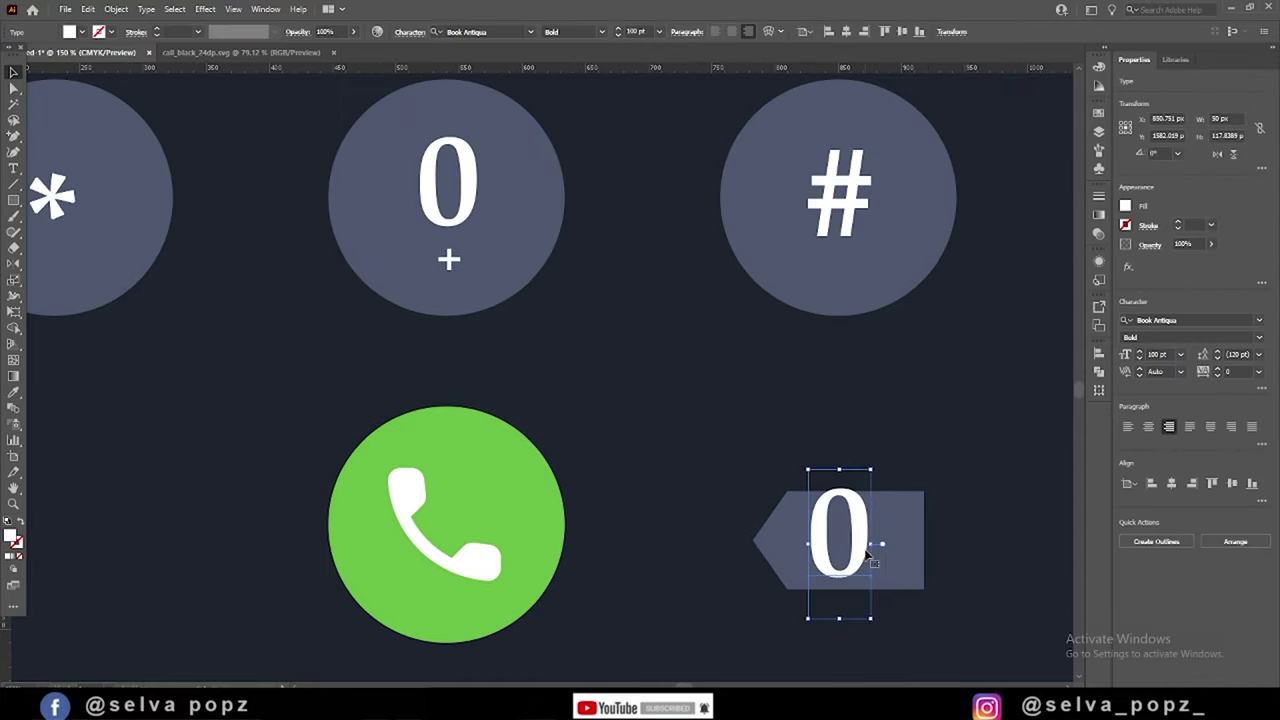
double_click(845, 540)
type("X")
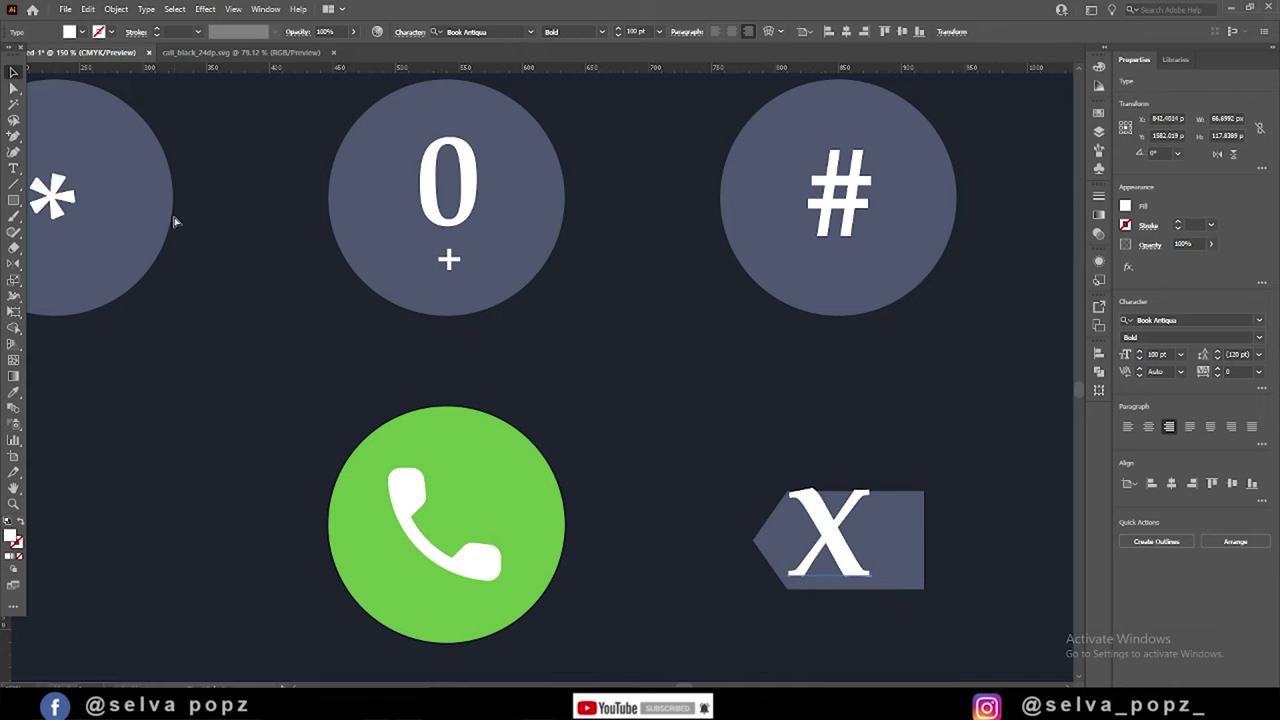
double_click(832, 550)
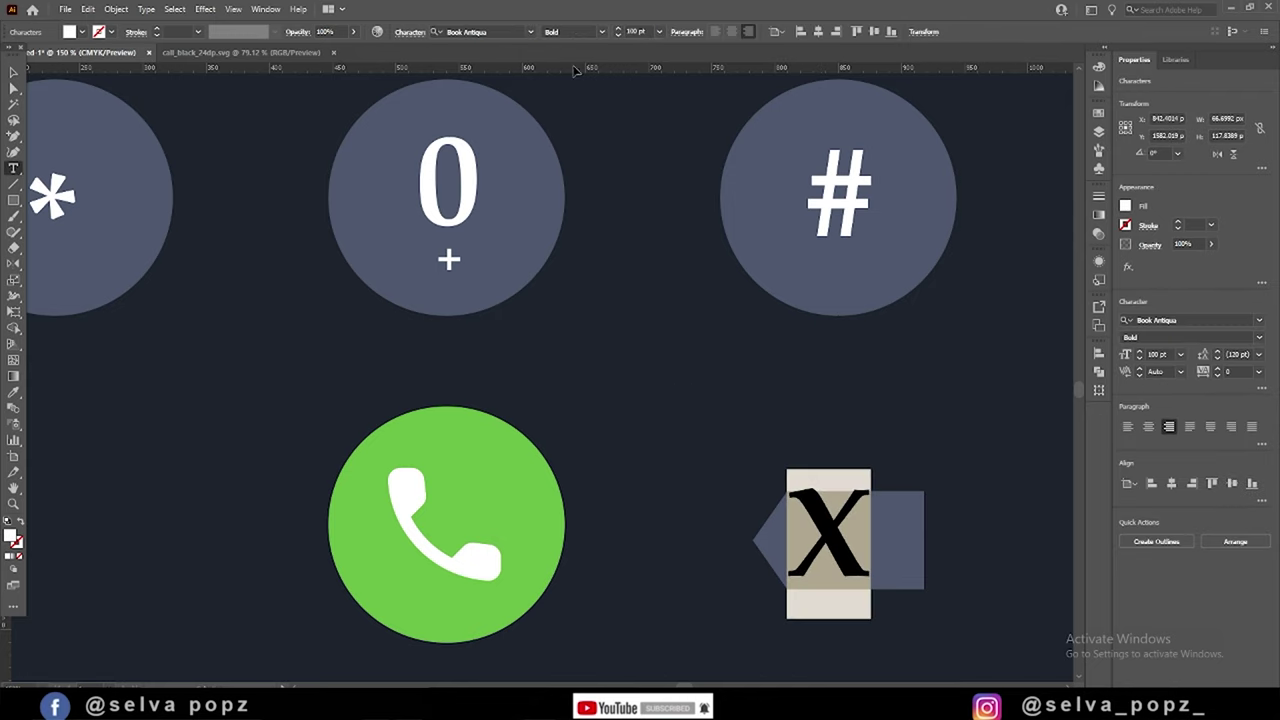
type("45")
key("Return")
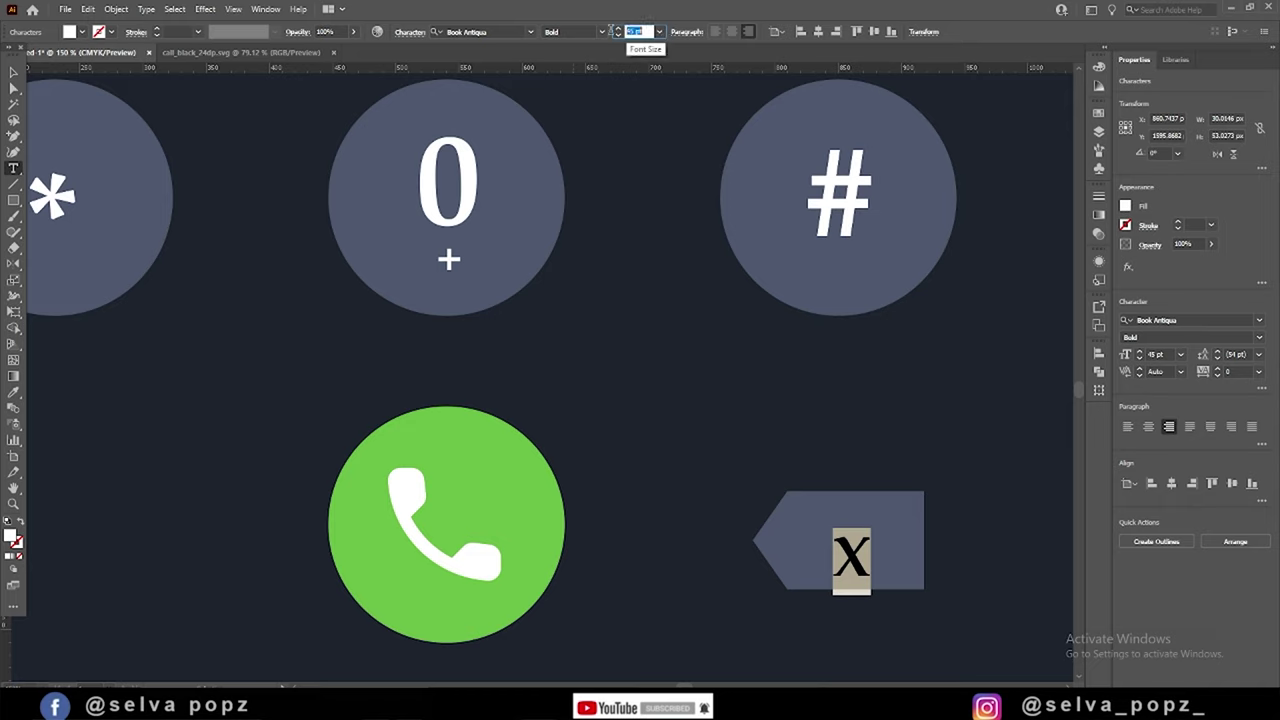
type("60")
key("Return")
key("Escape")
- Centre the X on the backspace shape and set it in Century Gothic
key("ctrl+plus")
key("ctrl+plus")
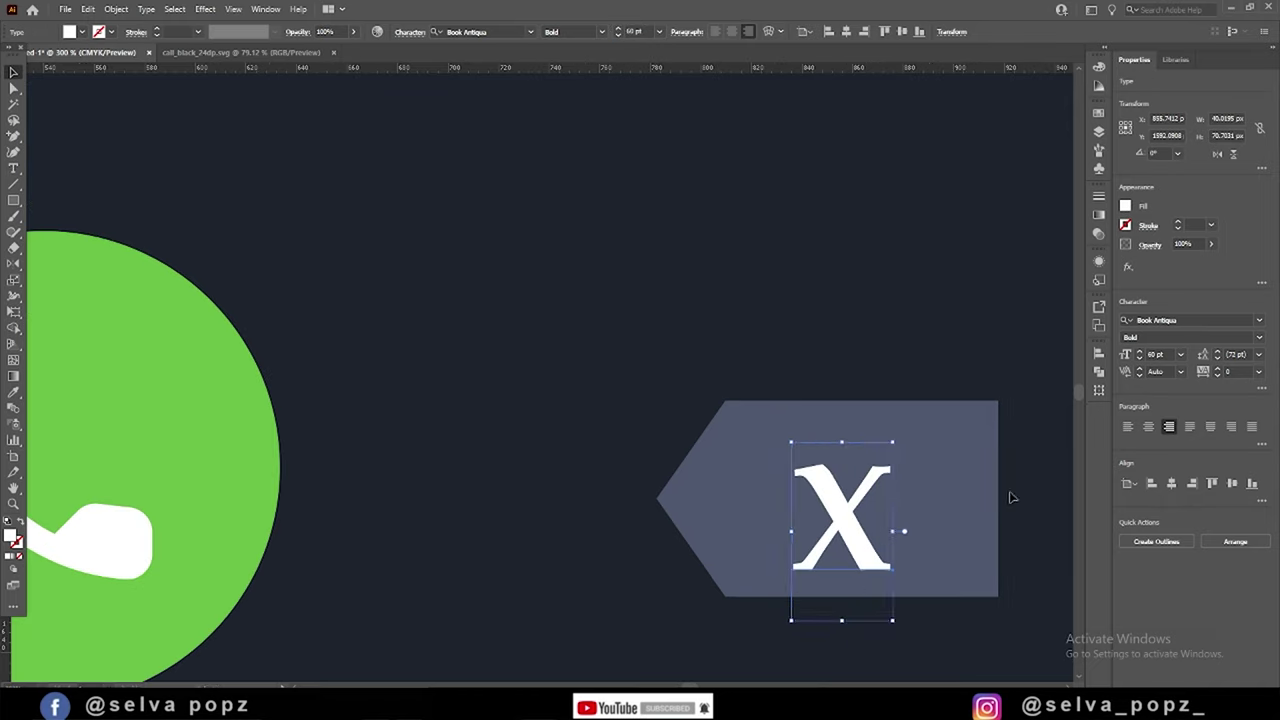
scroll(697, 520, "right", 3)
left_click_drag(688, 542, 712, 514)
key("ctrl+minus")
key("ctrl+minus")
key("ctrl+minus")
key("ctrl+minus")
key("ctrl+minus")
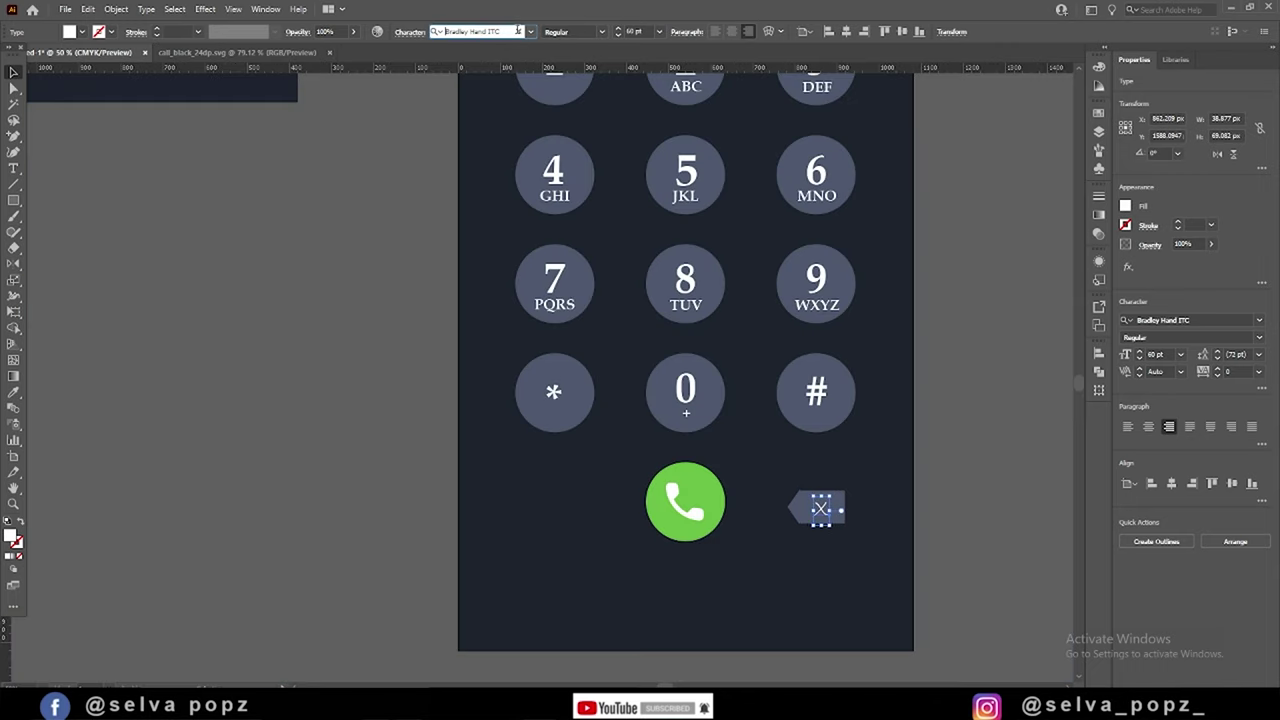
key("Down")
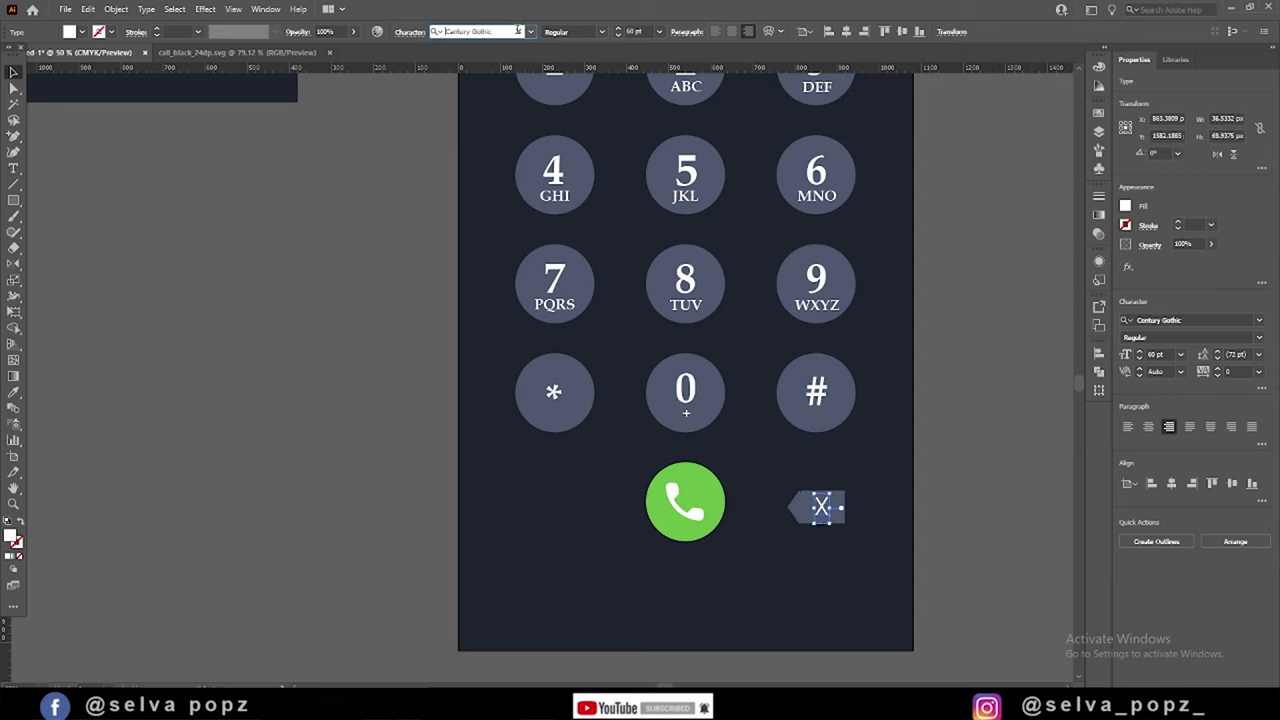
- Raise the backspace shape's bottom edge and reposition it around the X
scroll(790, 548, "up", 2)
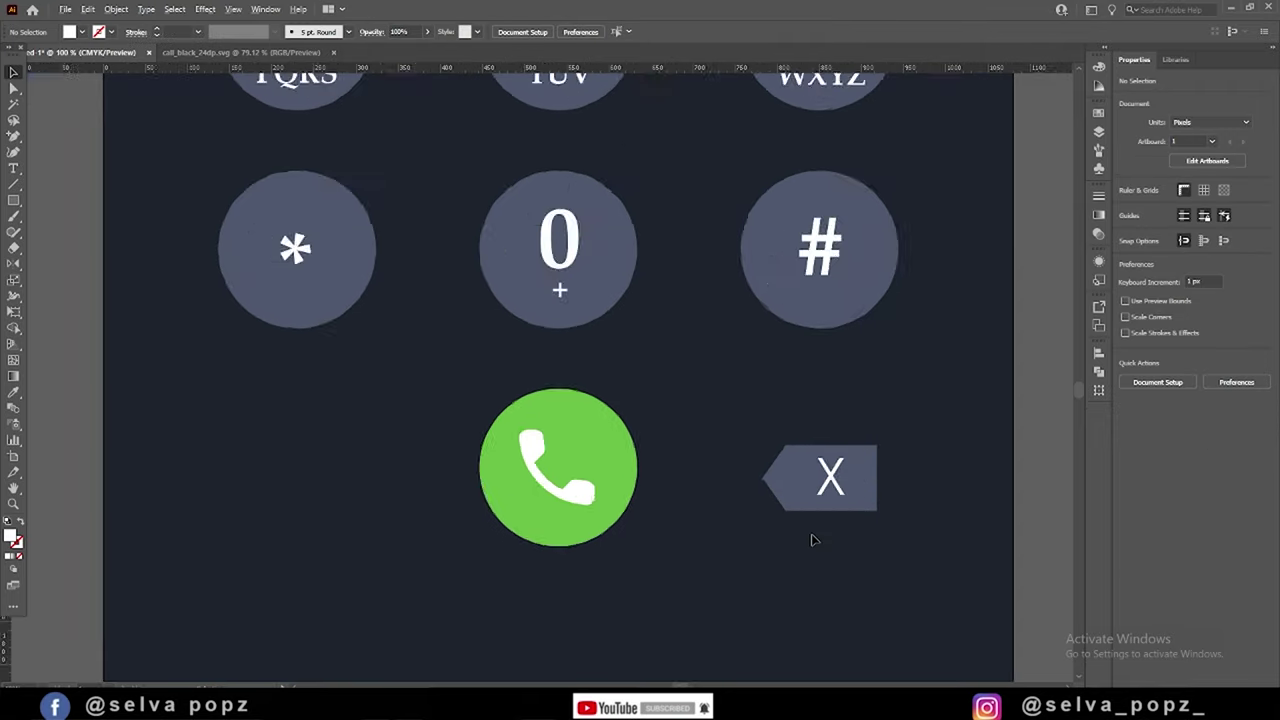
scroll(814, 537, "up", 1)
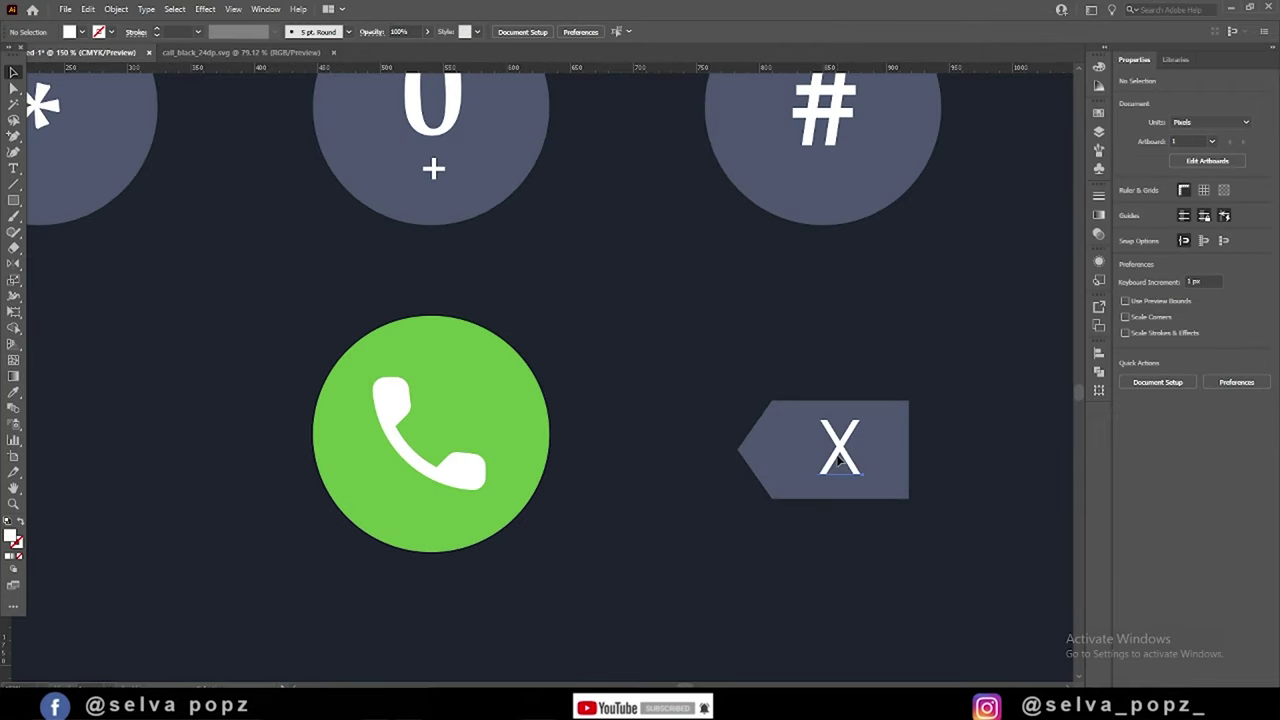
left_click(906, 473)
left_click_drag(823, 498, 823, 489)
mouse_move(908, 447)
left_mouse_down()
mouse_move(882, 462)
mouse_move(909, 443)
mouse_move(822, 457)
left_mouse_up()
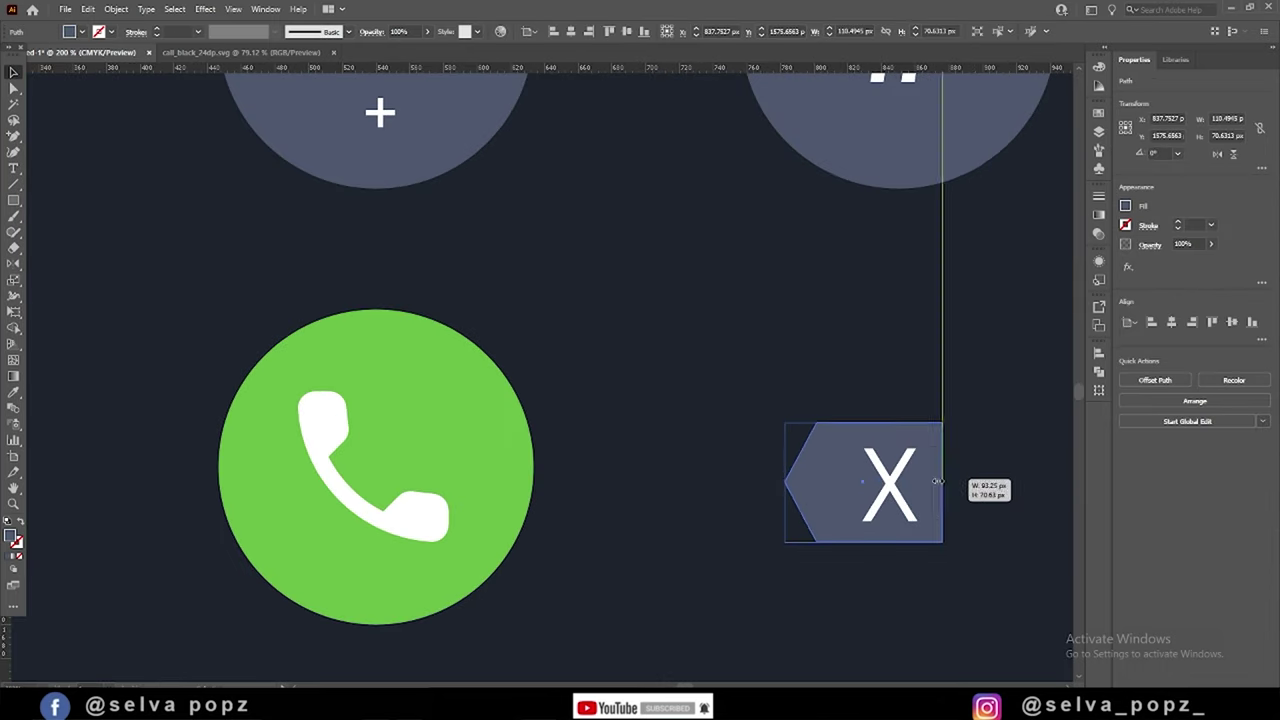
- Resize and reposition the backspace shape, widening it to about 117 px then narrowing it
left_click_drag(937, 482, 948, 484)
left_click_drag(785, 484, 750, 487)
left_click_drag(817, 512, 810, 505)
key("ctrl+0")
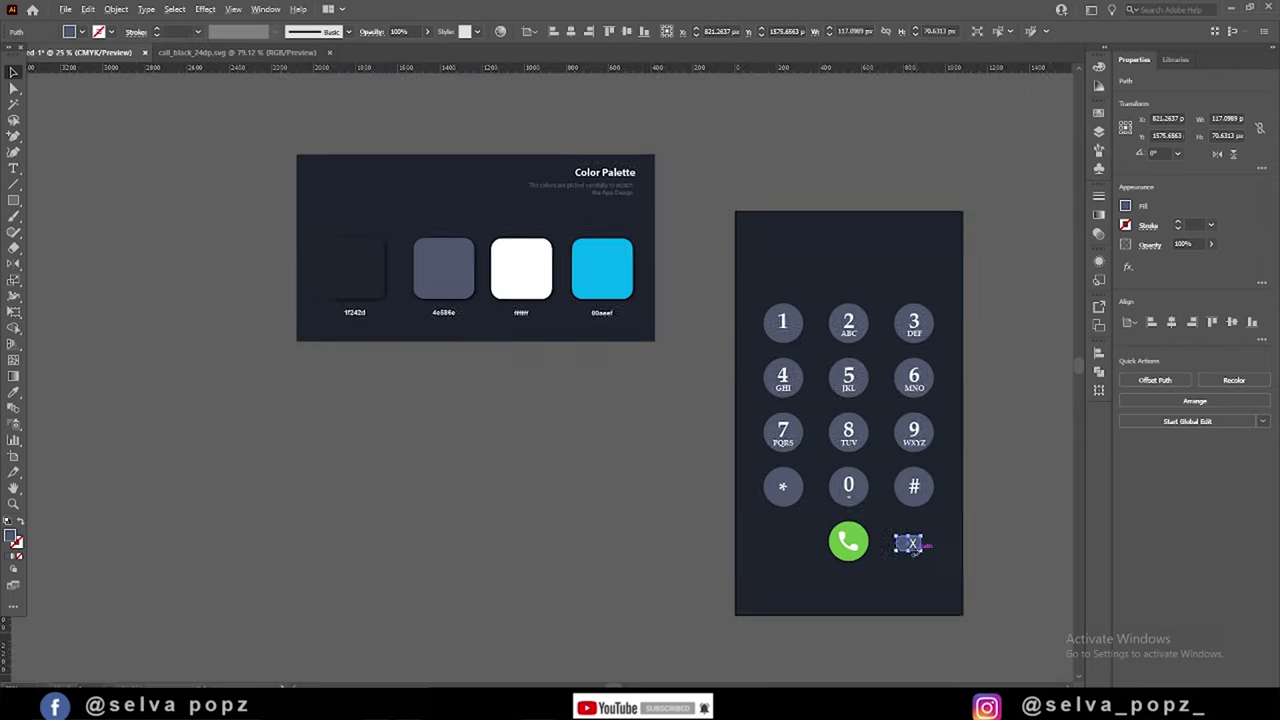
scroll(880, 465, "up", 3)
mouse_move(908, 458)
left_mouse_down()
mouse_move(937, 432)
mouse_move(929, 414)
left_mouse_up()
scroll(927, 477, "up", 5)
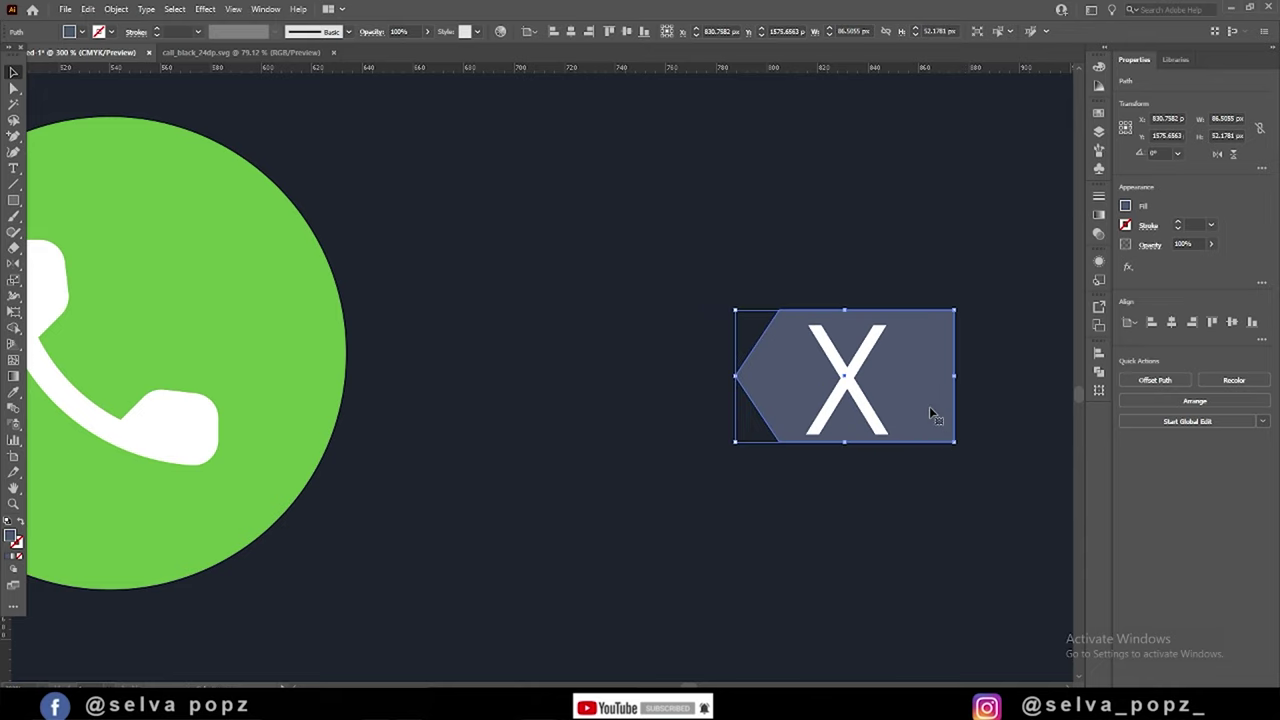
scroll(929, 414, "up", 1)
left_click_drag(966, 366, 916, 368)
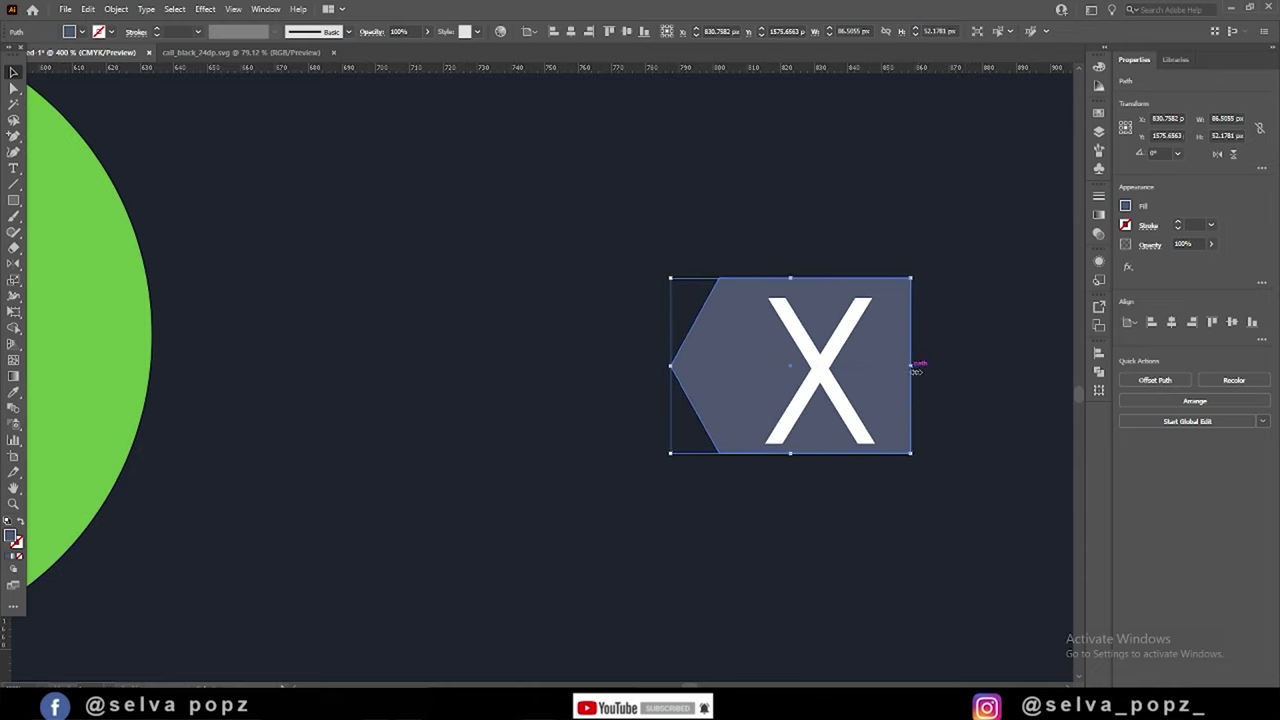
scroll(916, 368, "down", 3)
scroll(917, 511, "up", 3)
left_click_drag(785, 460, 903, 470)
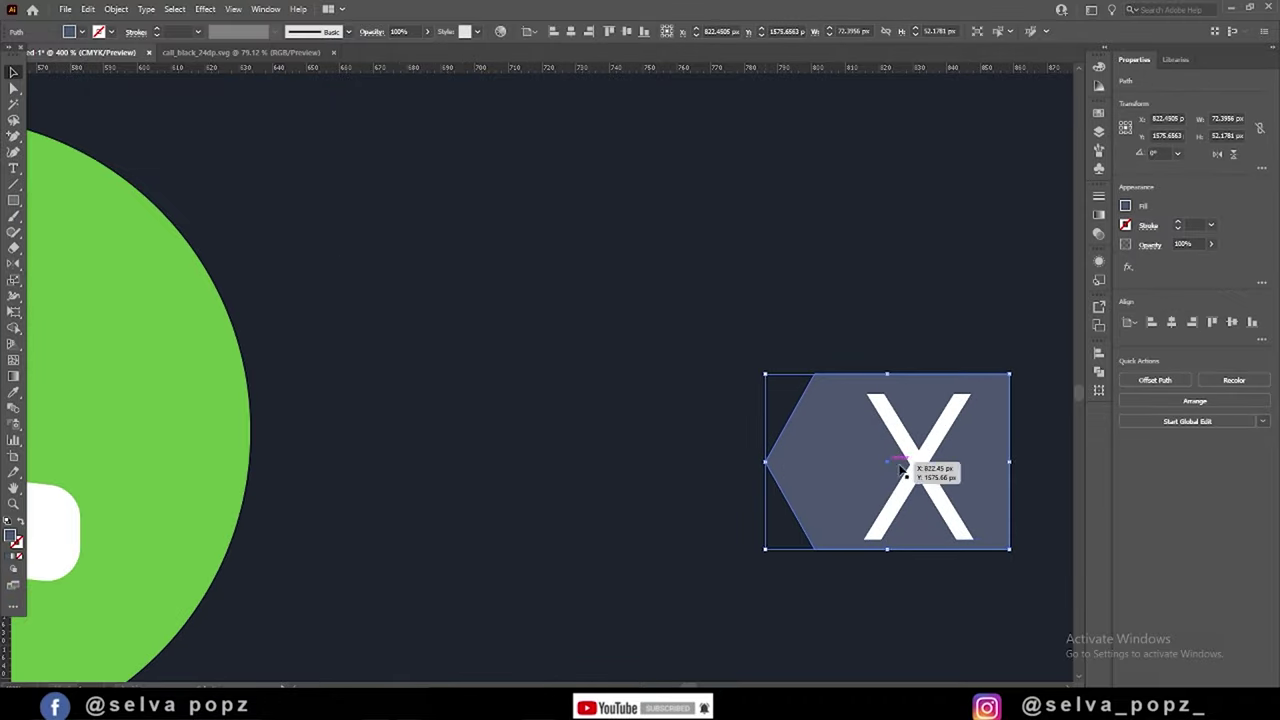
- Set the X's font to Gill Sans MT
left_click(903, 470)
key("Down")
key("Down")
key("Down")
key("Down")
key("Down")
key("Down")
key("Down")
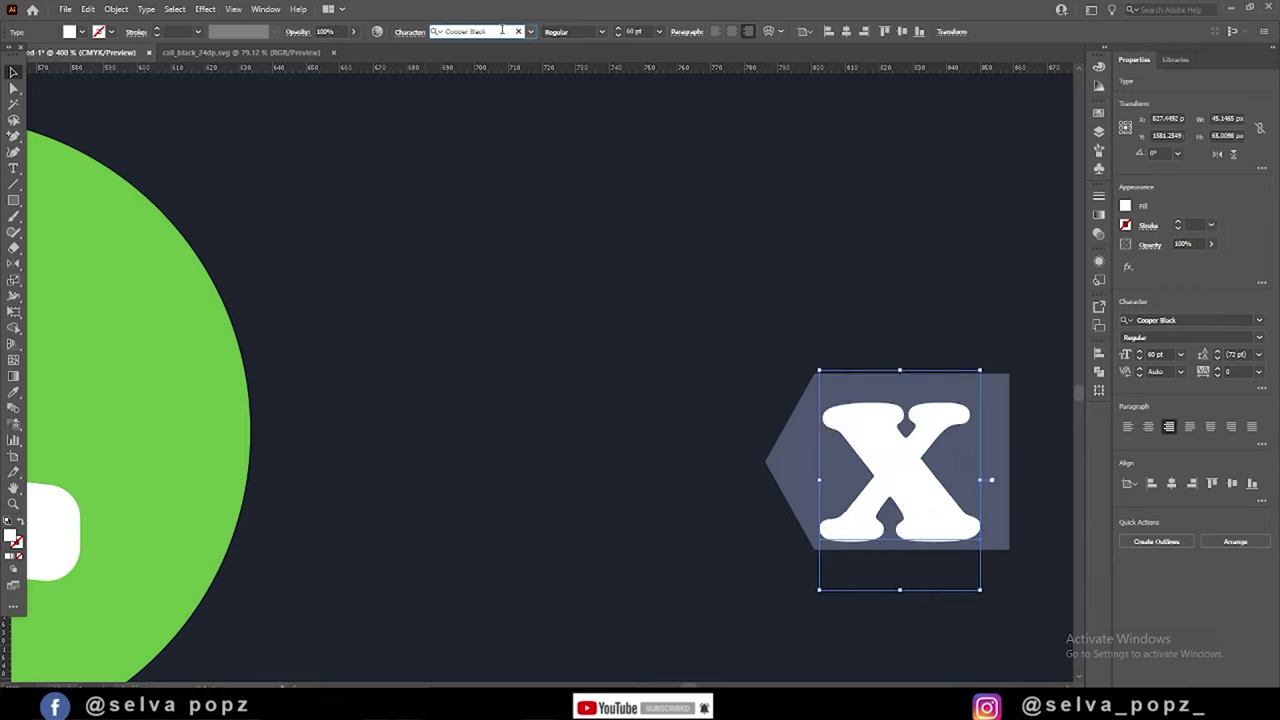
key("Down")
key("Down")
key("Down")
key("Down")
key("Down")
key("Down")
key("Down")
key("Down")
key("Down")
key("Down")
key("Down")
key("Down")
key("Down")
key("Down")
key("Down")
key("Down")
key("Down")
key("Down")
key("Down")
key("Down")
key("Down")
key("Down")
key("Down")
key("Down")
key("Down")
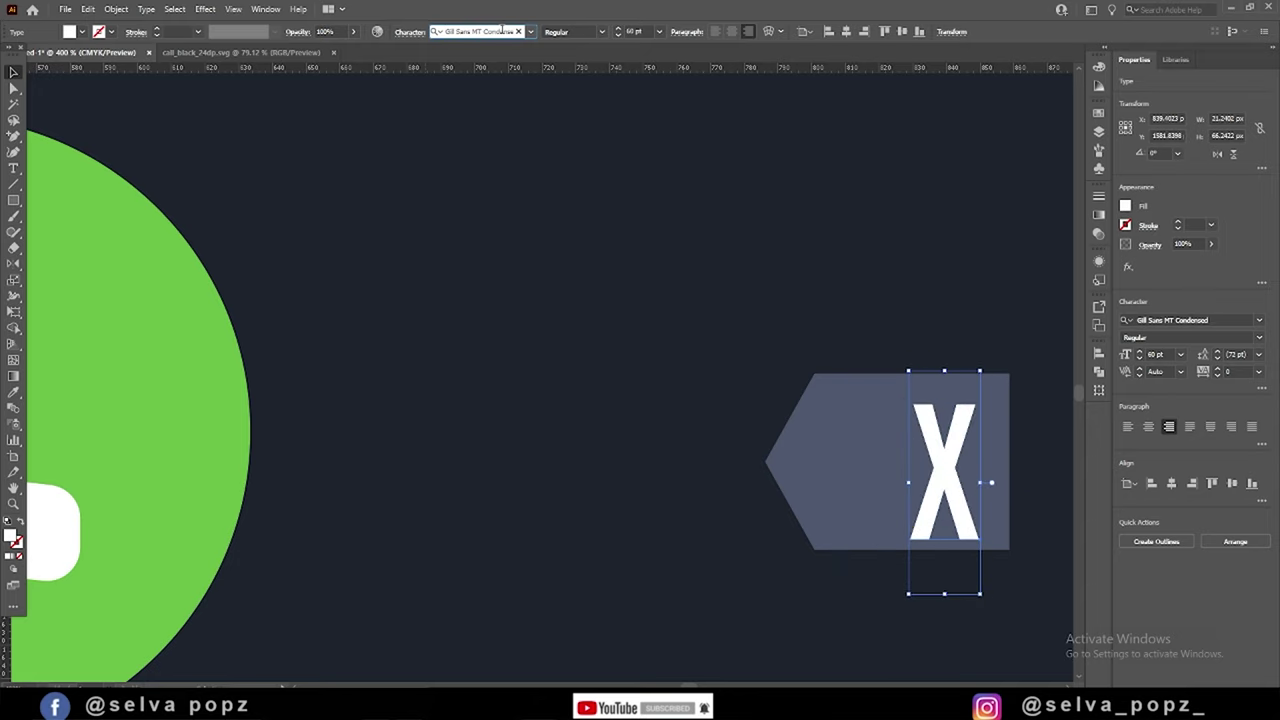
key("Up")
left_click(560, 300)
- Set the X to 50 pt and nudge it to centre on the shape
scroll(820, 500, "down", 5)
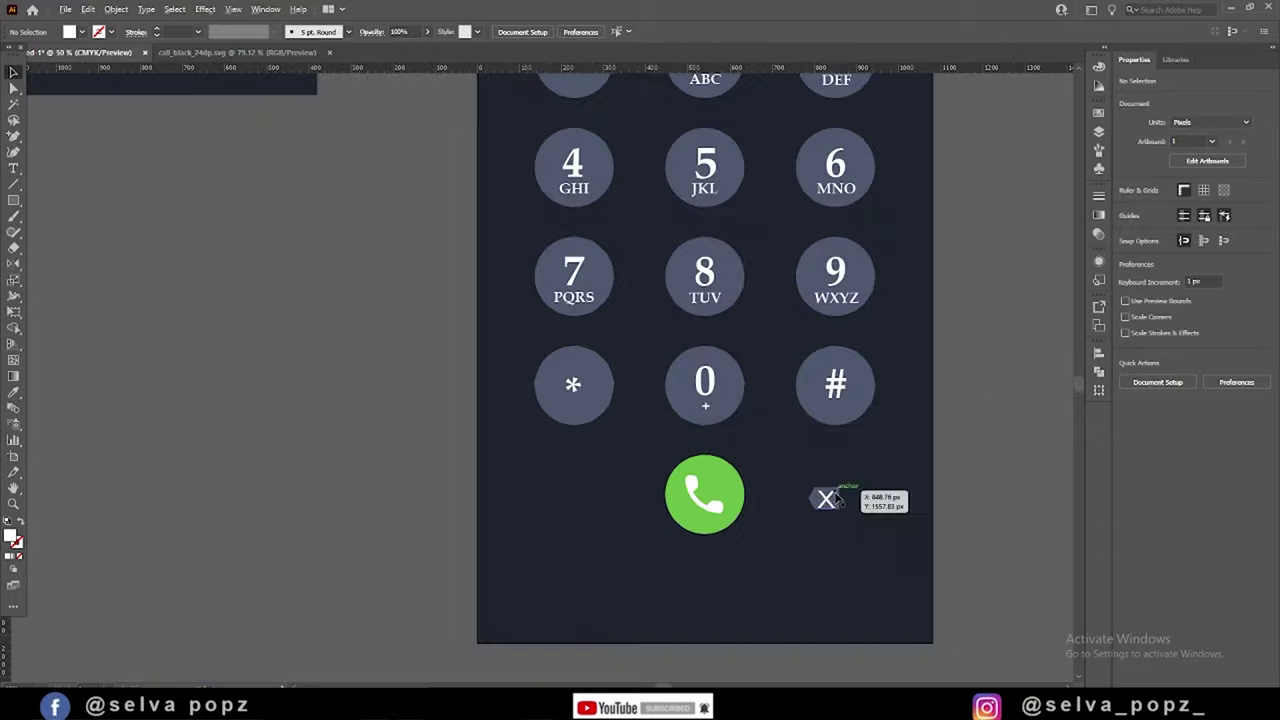
scroll(830, 520, "down", 2)
scroll(845, 558, "up", 1)
left_click(821, 524)
scroll(903, 486, "up", 5)
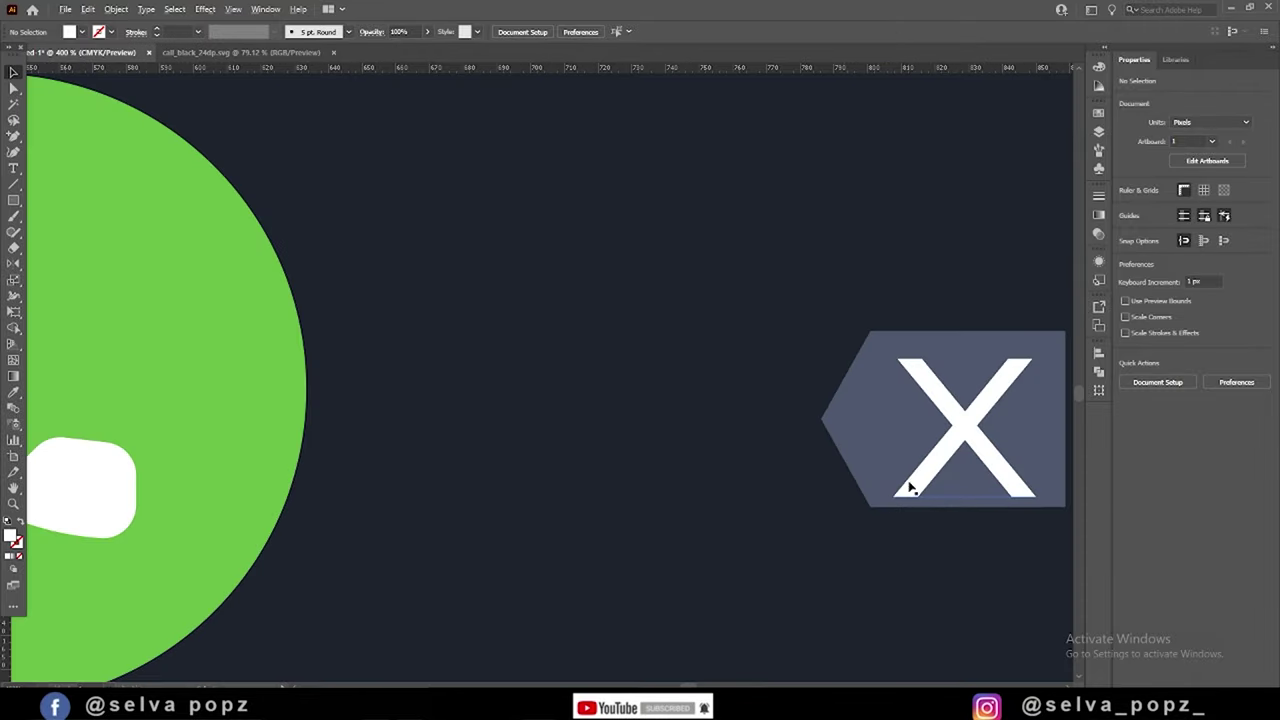
type("50")
key("Return")
left_click_drag(975, 455, 967, 430)
scroll(898, 548, "down", 2)
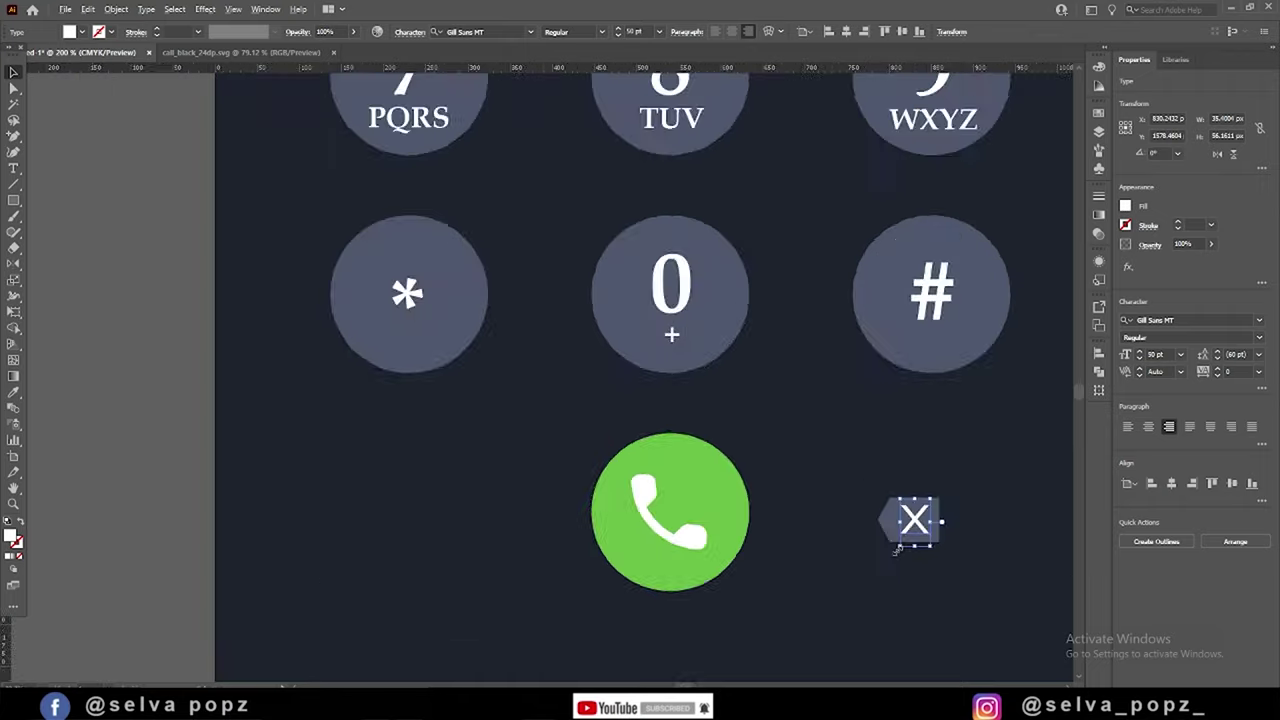
scroll(897, 548, "down", 5)
key("t")
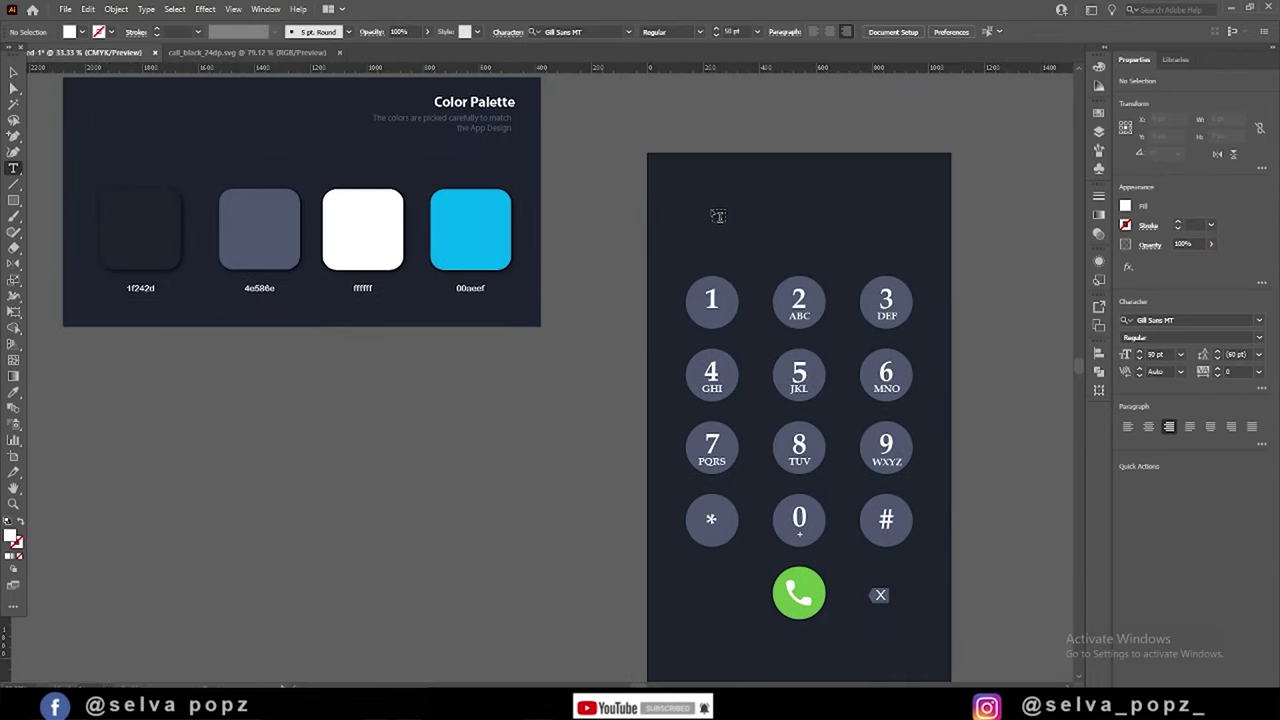
left_click(718, 216)
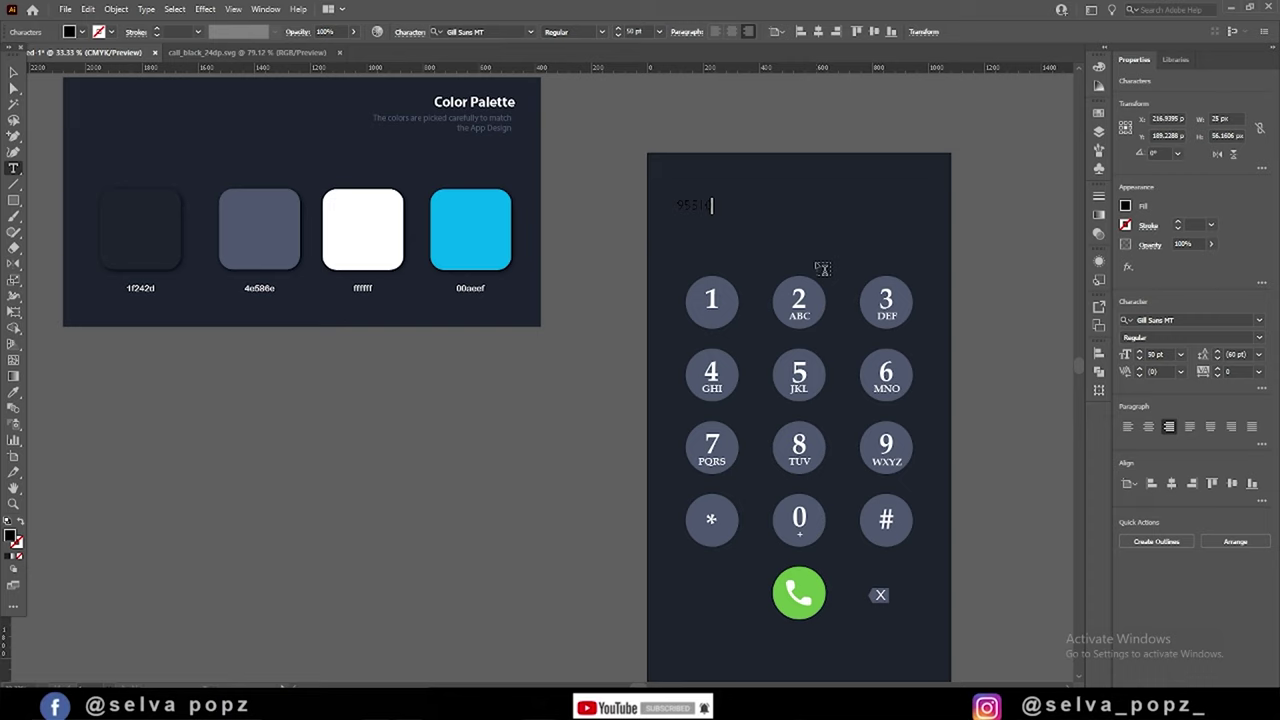
key("ctrl+a")
left_click(14, 74)
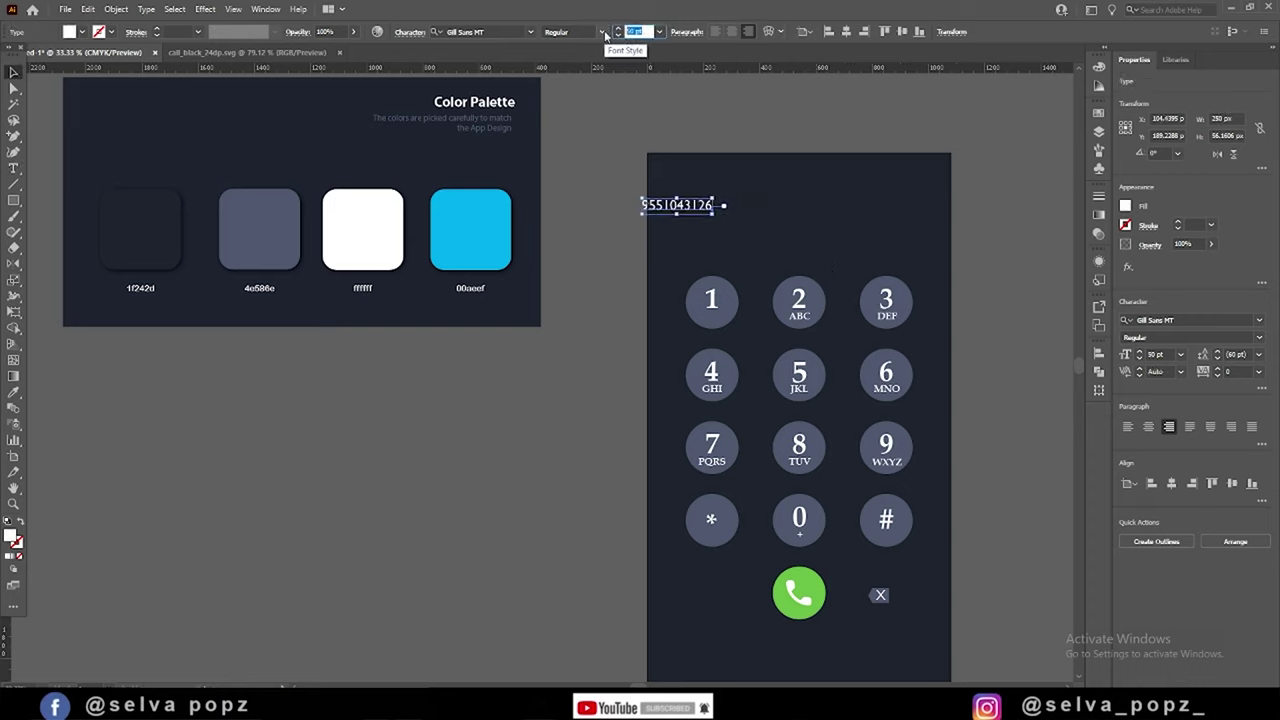
type("75")
key("Return")
mouse_move(673, 218)
left_mouse_down()
mouse_move(826, 236)
mouse_move(830, 263)
left_mouse_up()
left_click(848, 31)
- Duplicate the number line, retype it as 'Add Number' and centre it
left_click(828, 243)
scroll(828, 243, "up", 1)
double_click(823, 250)
type("Add Numbe")
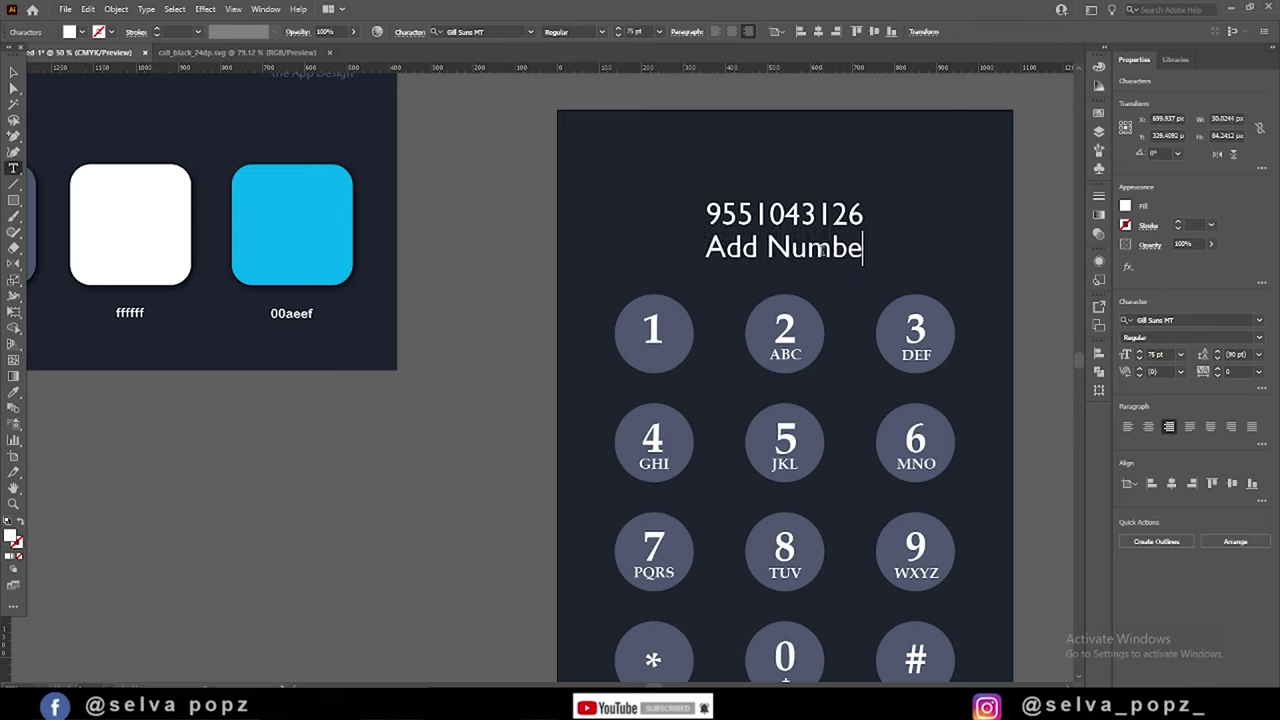
type("r")
key("ctrl+a")
type("0")
key("Return")
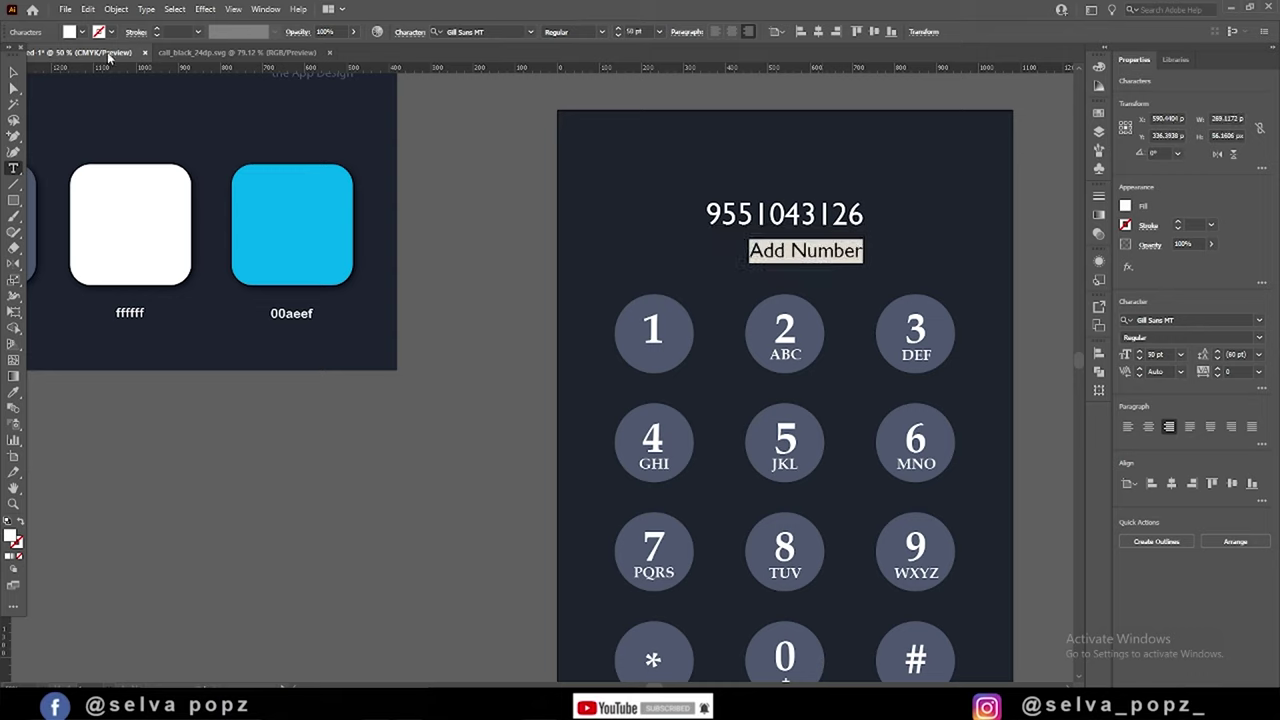
key("Escape")
left_click(846, 31)
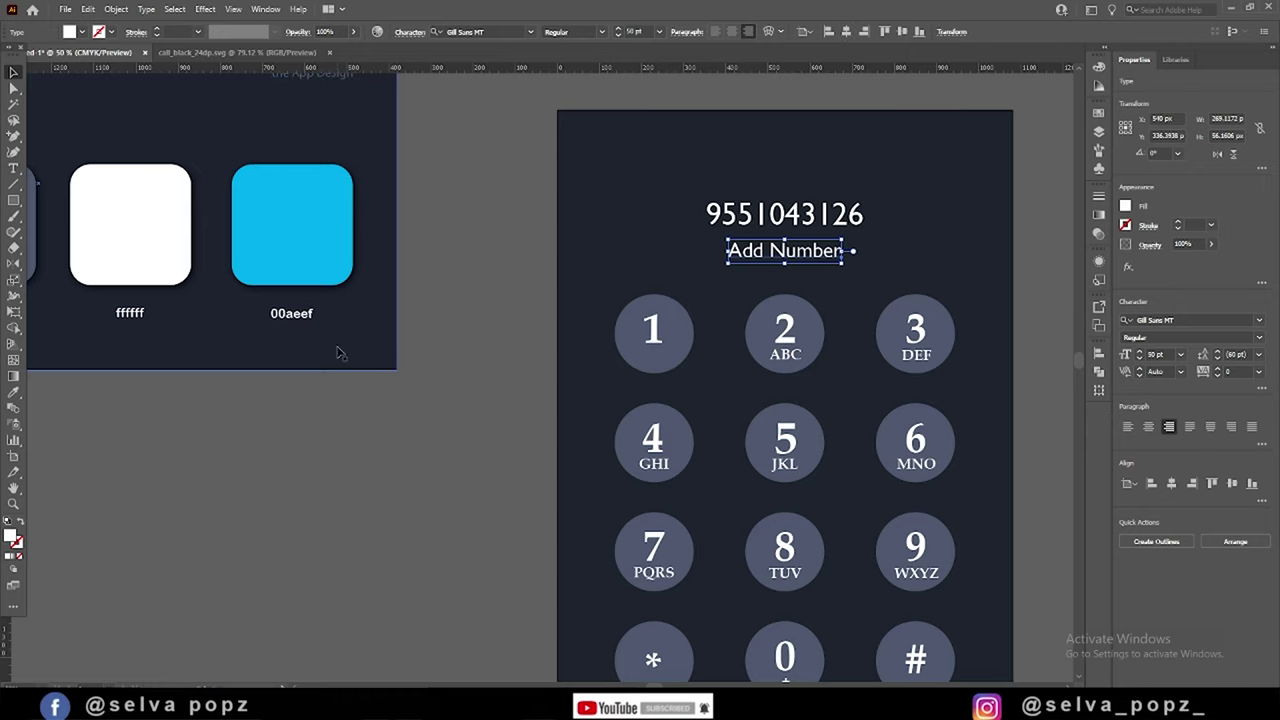
- Colour 'Add Number' cyan 00aeef and shrink it to 45 pt
key("i")
left_click(326, 259)
scroll(417, 502, "down", 3)
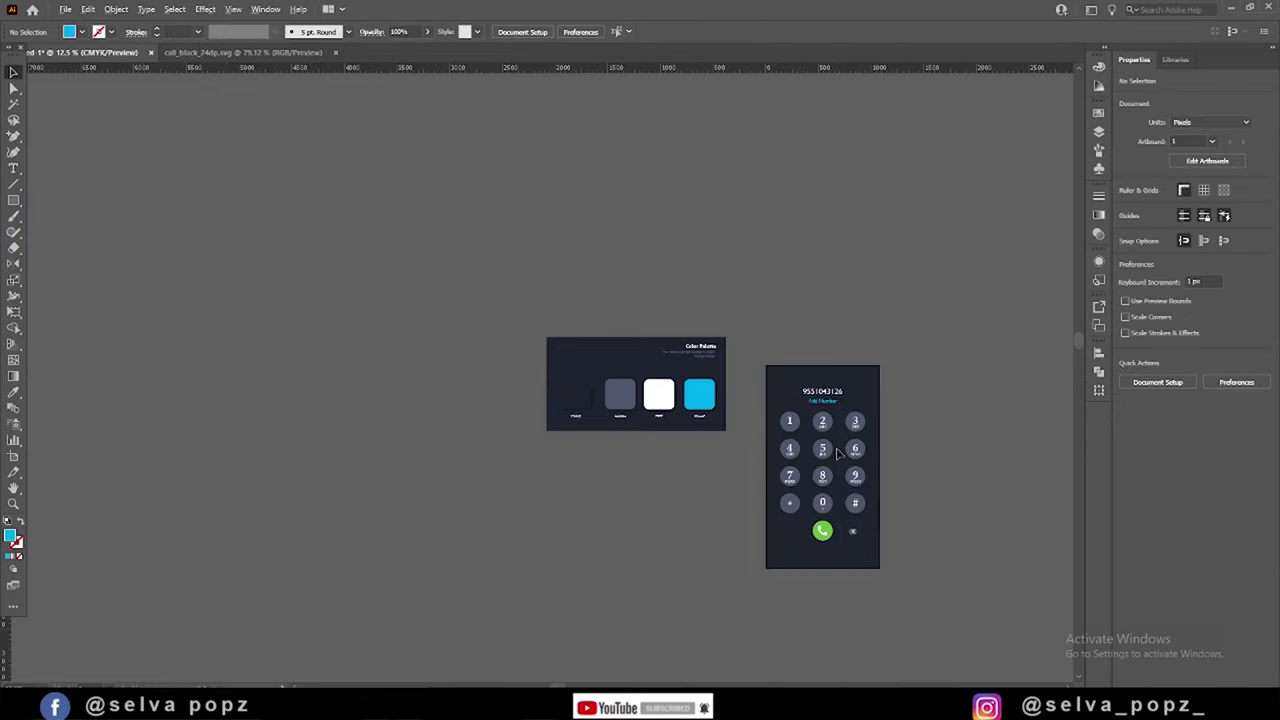
scroll(846, 477, "up", 5)
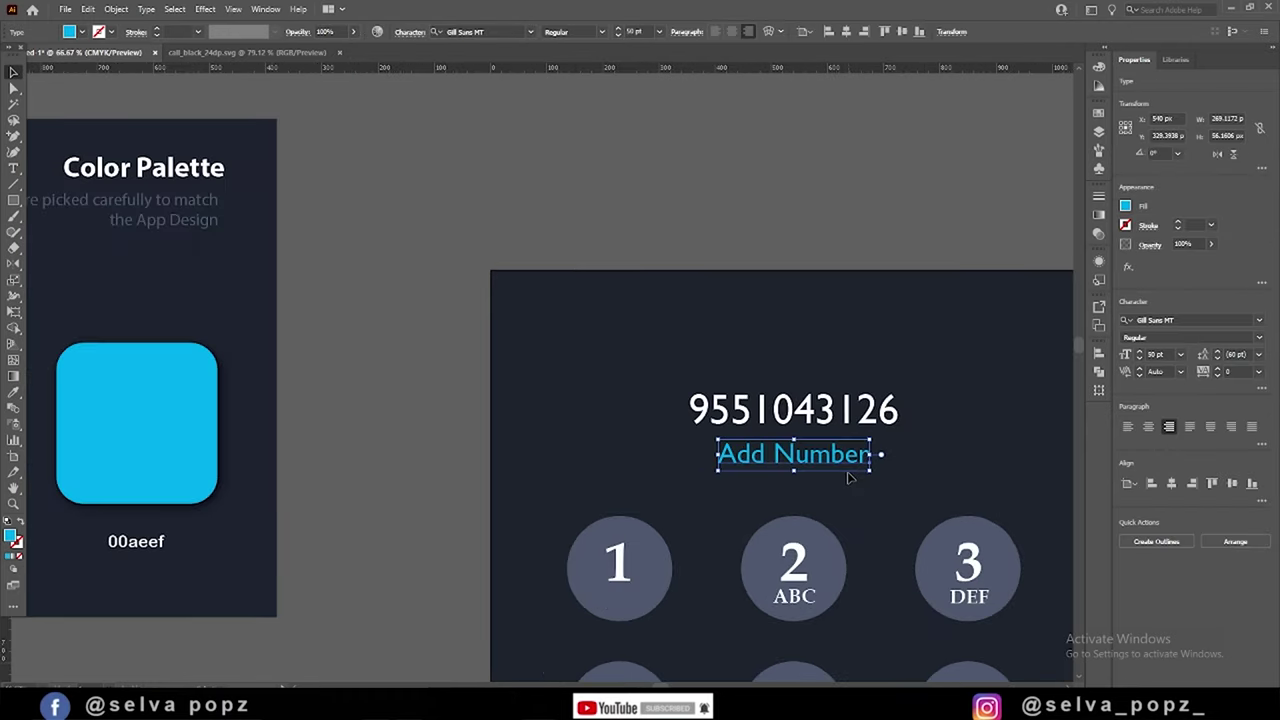
type("45")
key("Return")
left_click(789, 163)
- Check the placement of the number and 'Add Number' text lines
scroll(789, 163, "down", 3)
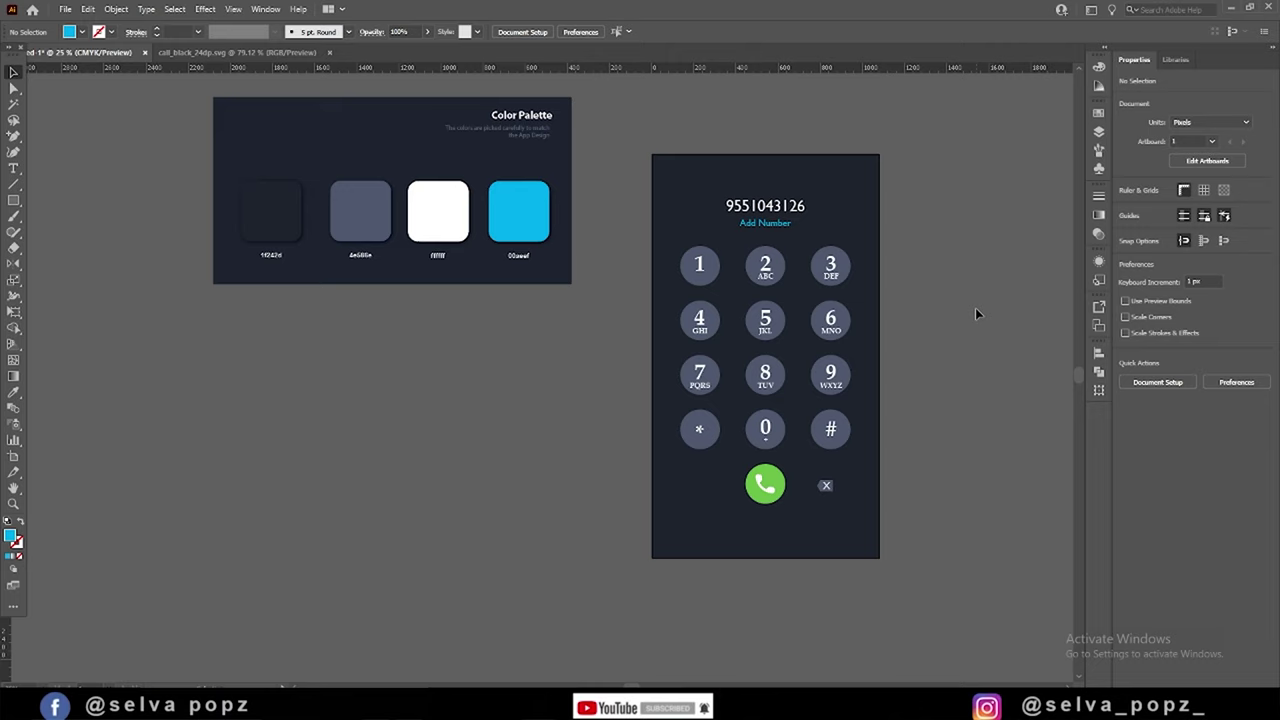
left_click(829, 229)
left_click(896, 368)
left_click(765, 222)
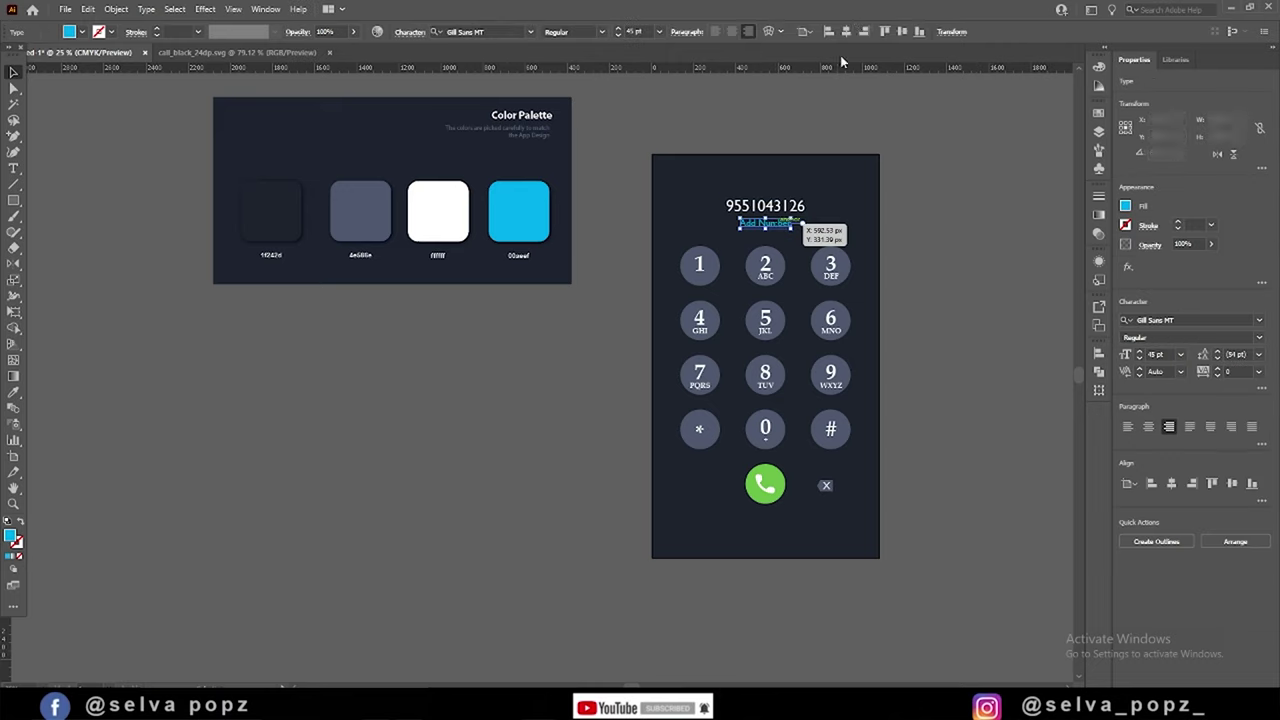
left_click(963, 271)
scroll(912, 428, "down", 1)
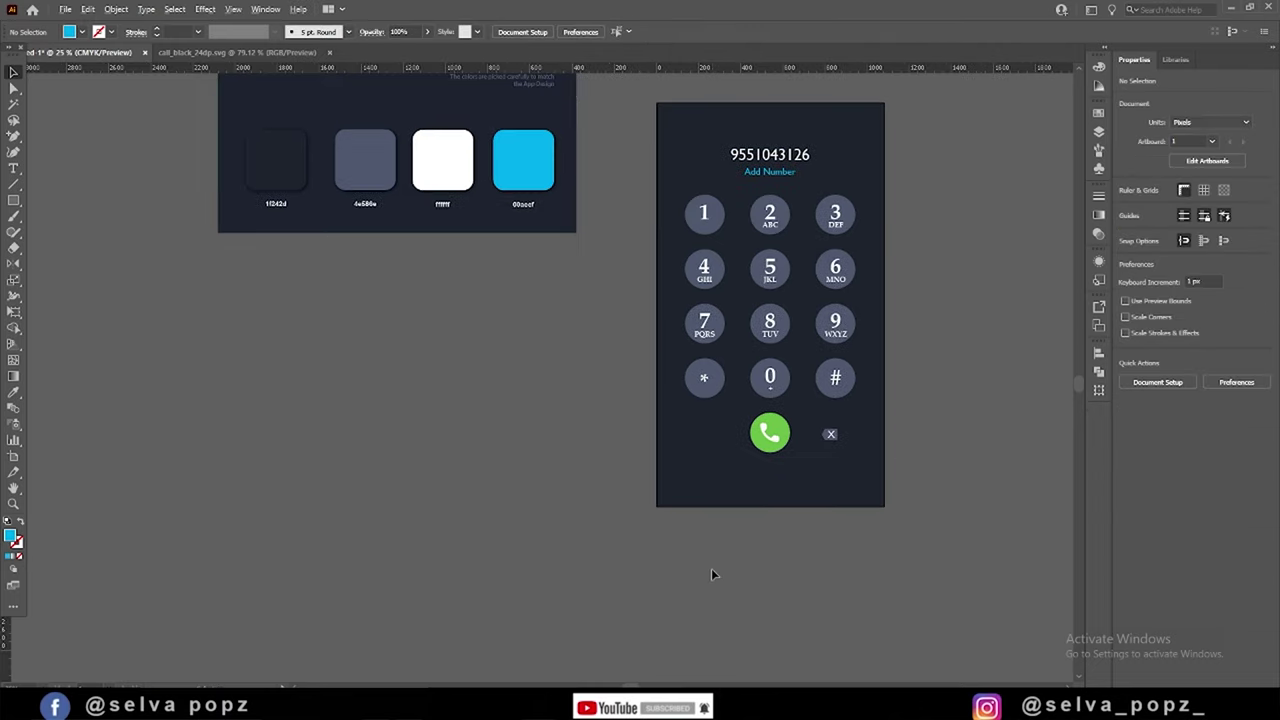
scroll(711, 574, "up", 1)
left_click(14, 200)
- Draw a small white star and move it to the dialer's bottom-left corner
left_click(60, 260)
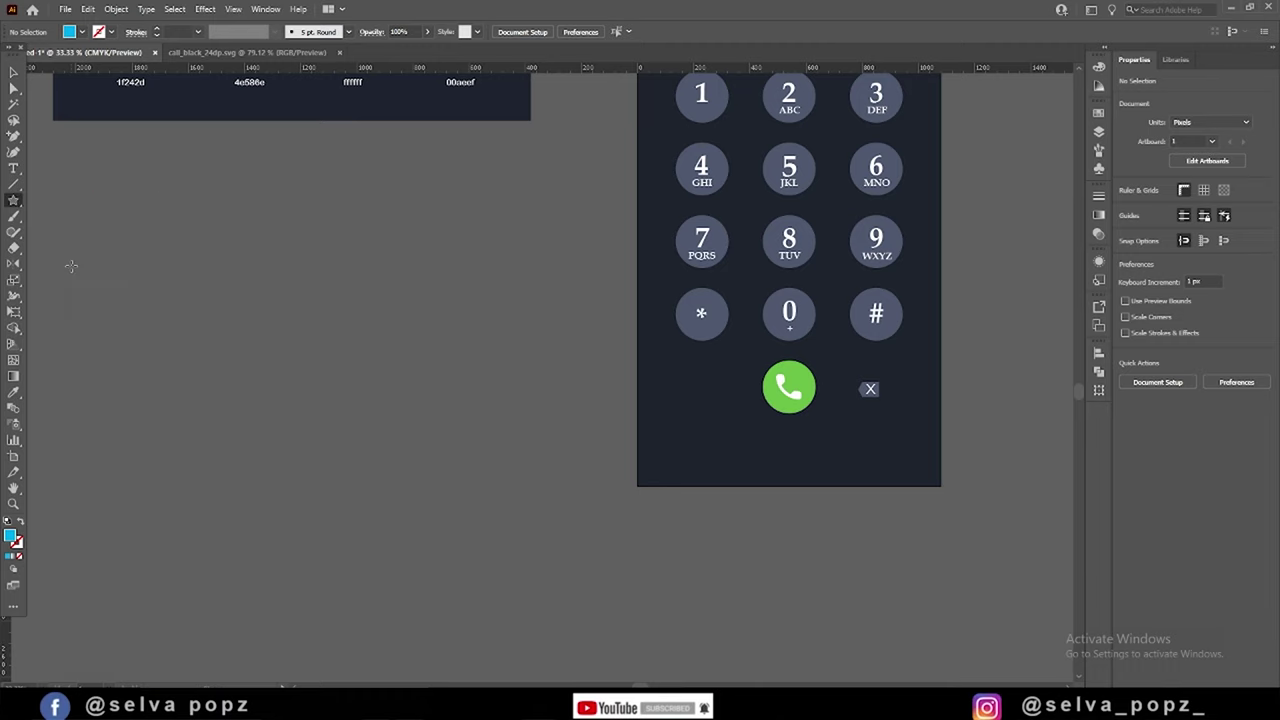
left_click_drag(446, 405, 470, 432)
scroll(500, 420, "up", 2)
key("i")
left_click(366, 110)
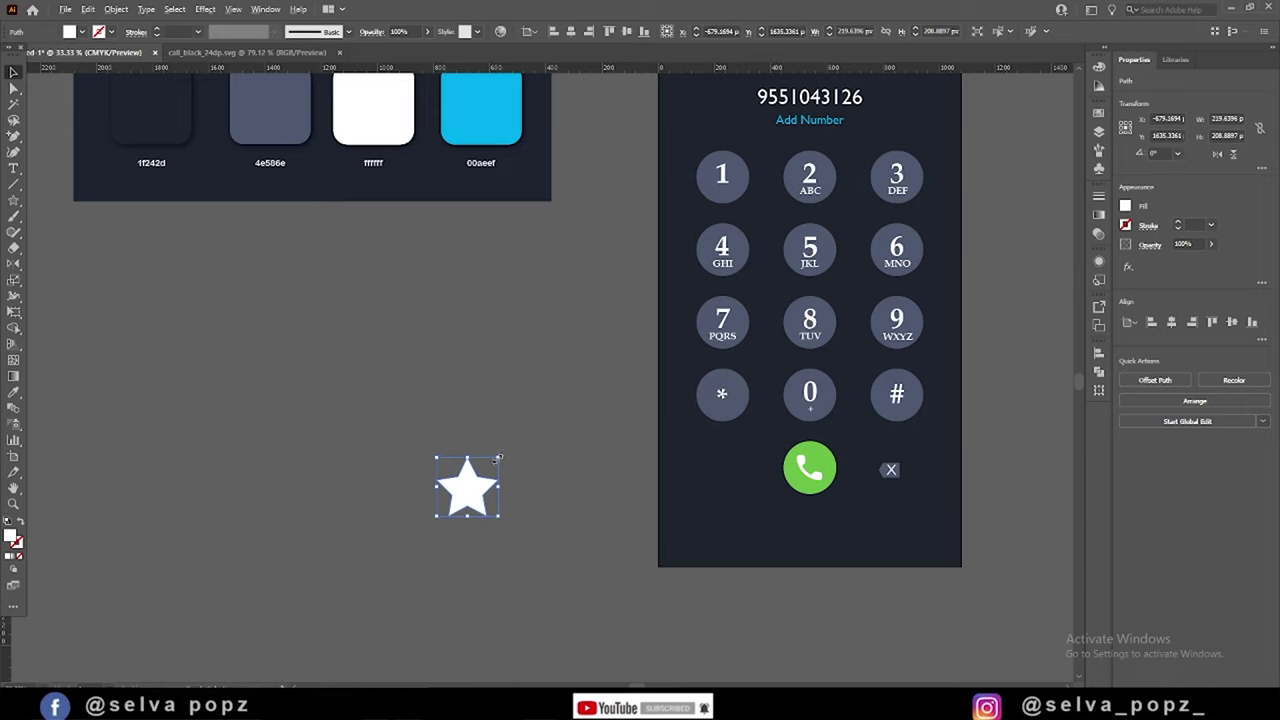
left_click_drag(498, 457, 485, 474)
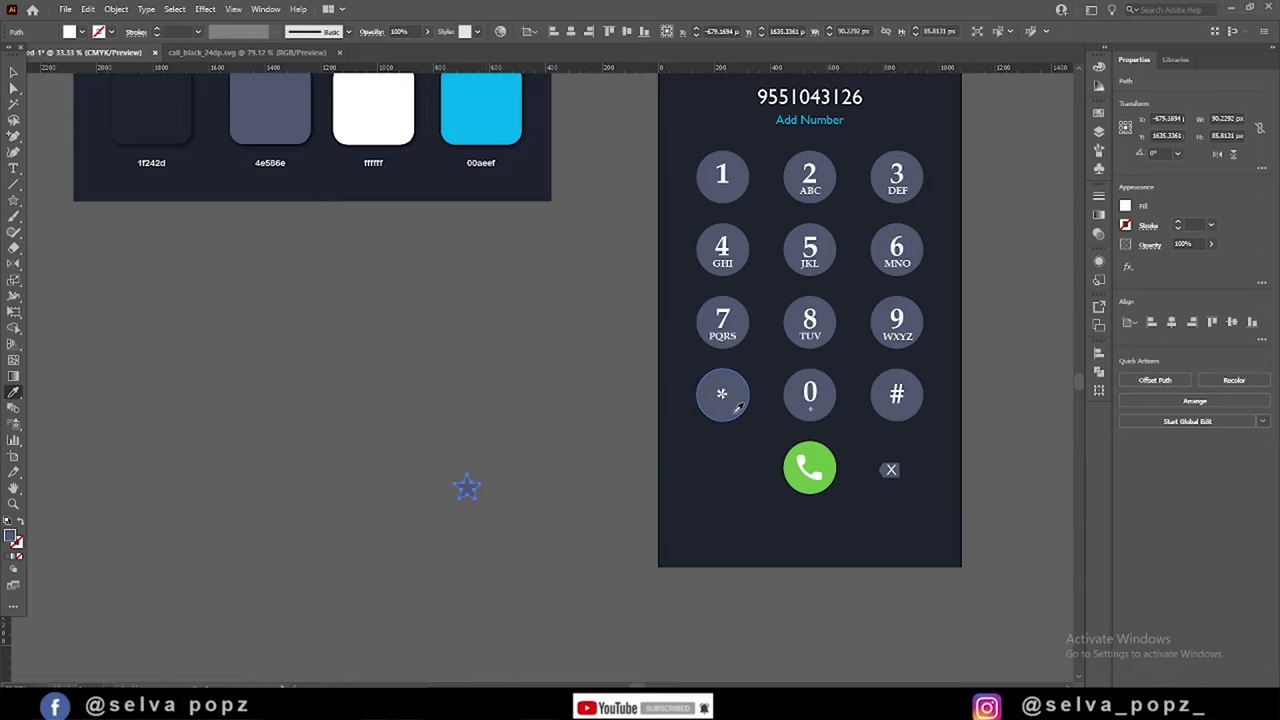
left_click(377, 122)
left_click(14, 72)
left_click_drag(467, 488, 679, 538)
left_click(538, 519)
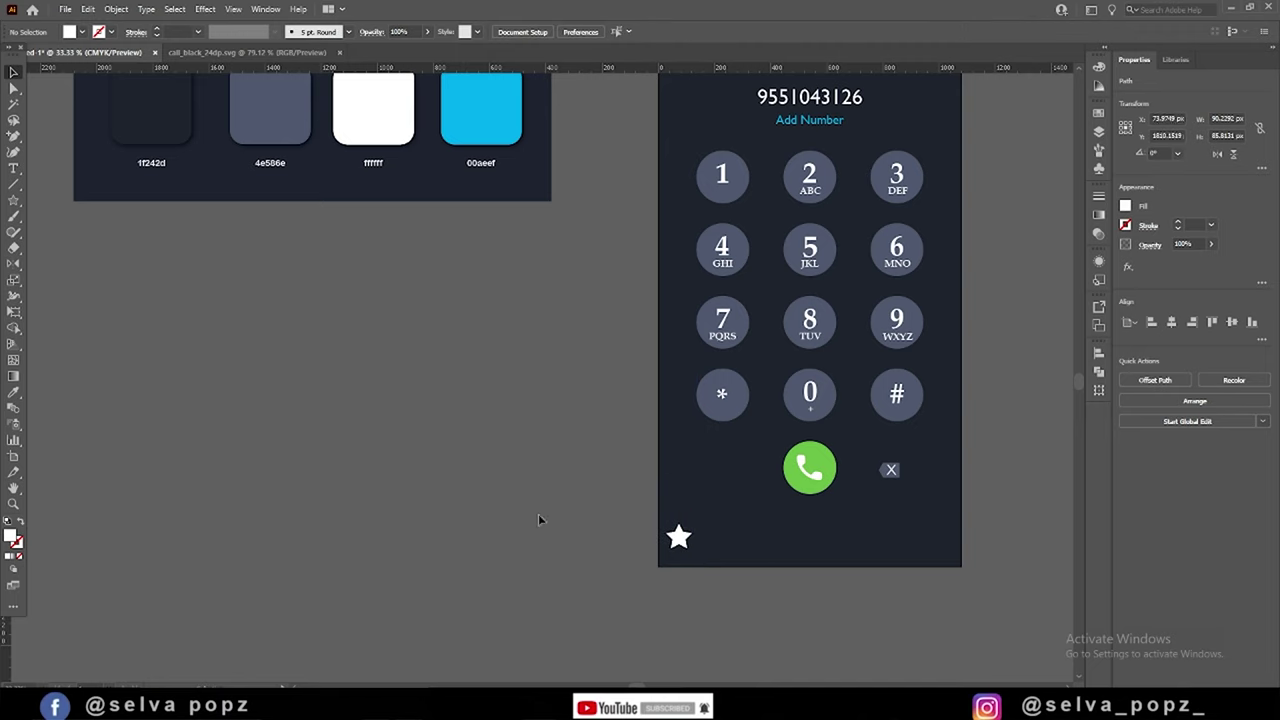
- Add a horizontal guide through the star, nudge it up, and show the Layers list
left_click_drag(731, 559, 711, 540)
left_click(679, 537)
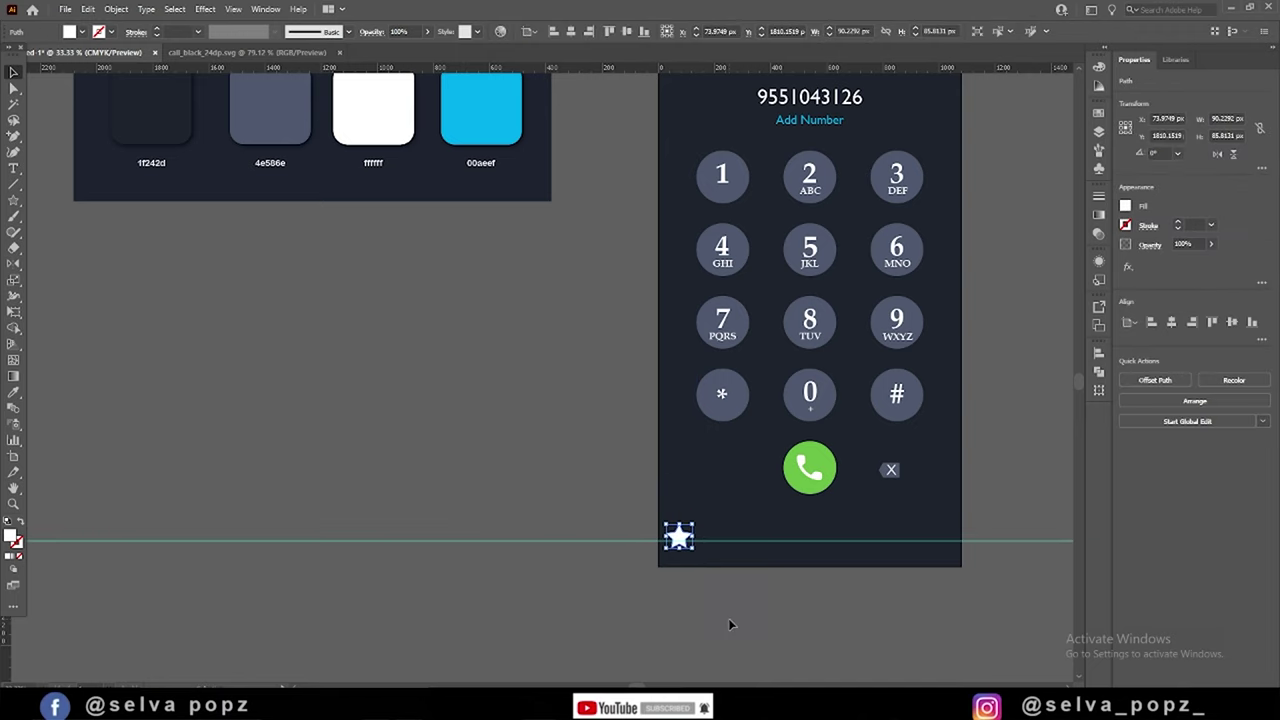
key("Up")
key("Up")
key("Up")
key("Up")
scroll(868, 566, "up", 2)
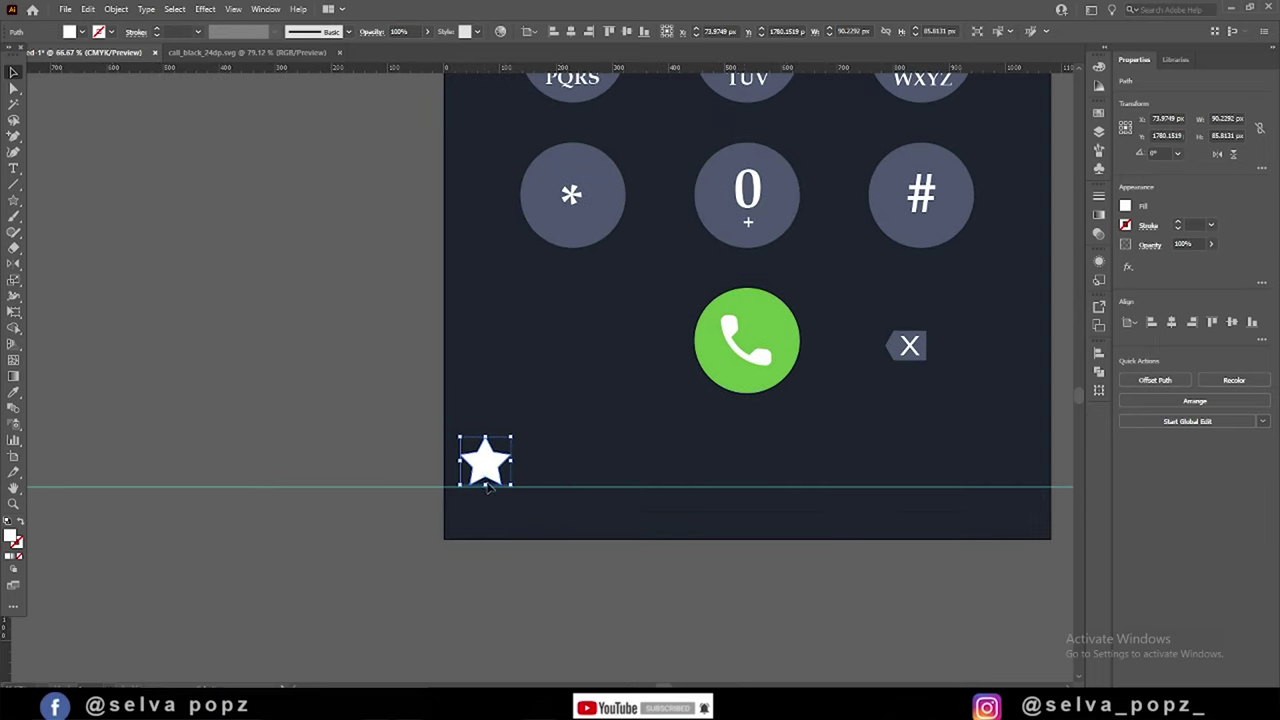
left_click(400, 498)
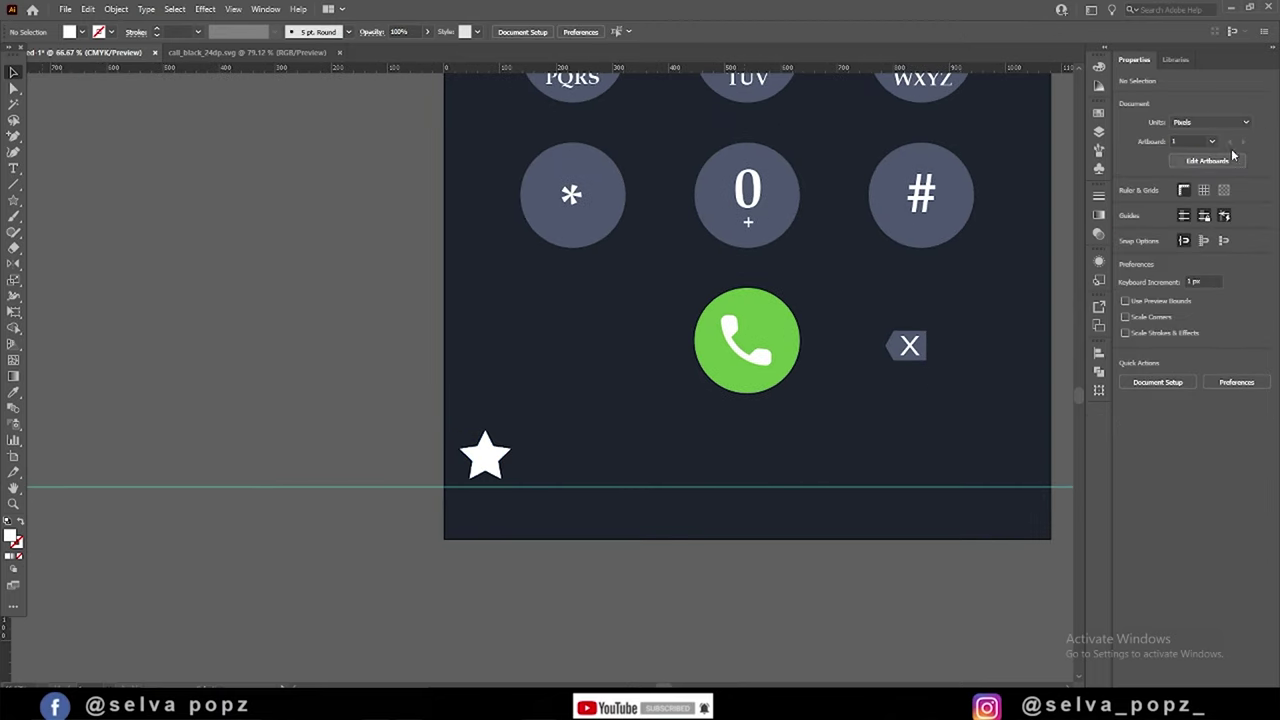
left_click(1098, 131)
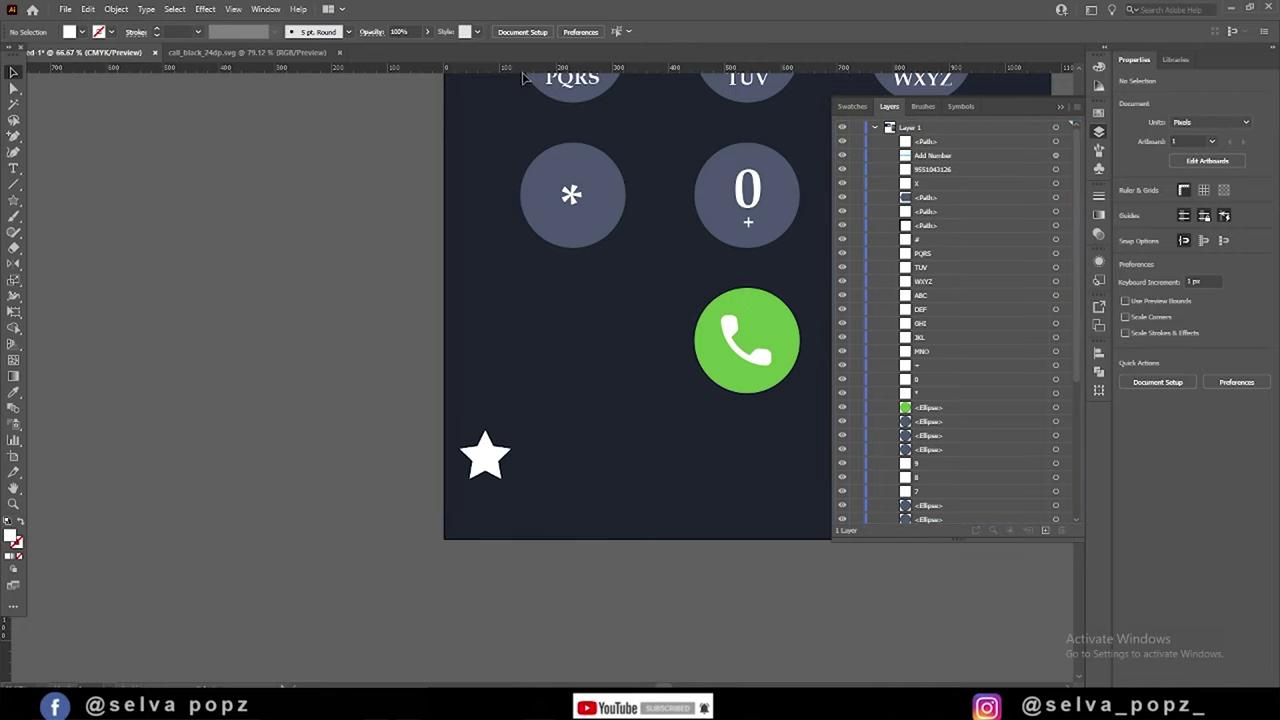
- Slide the star slightly right along the guide
mouse_move(490, 462)
left_mouse_down()
mouse_move(532, 462)
mouse_move(510, 462)
left_mouse_up()
scroll(420, 470, "left", 2)
scroll(420, 470, "down", 1)
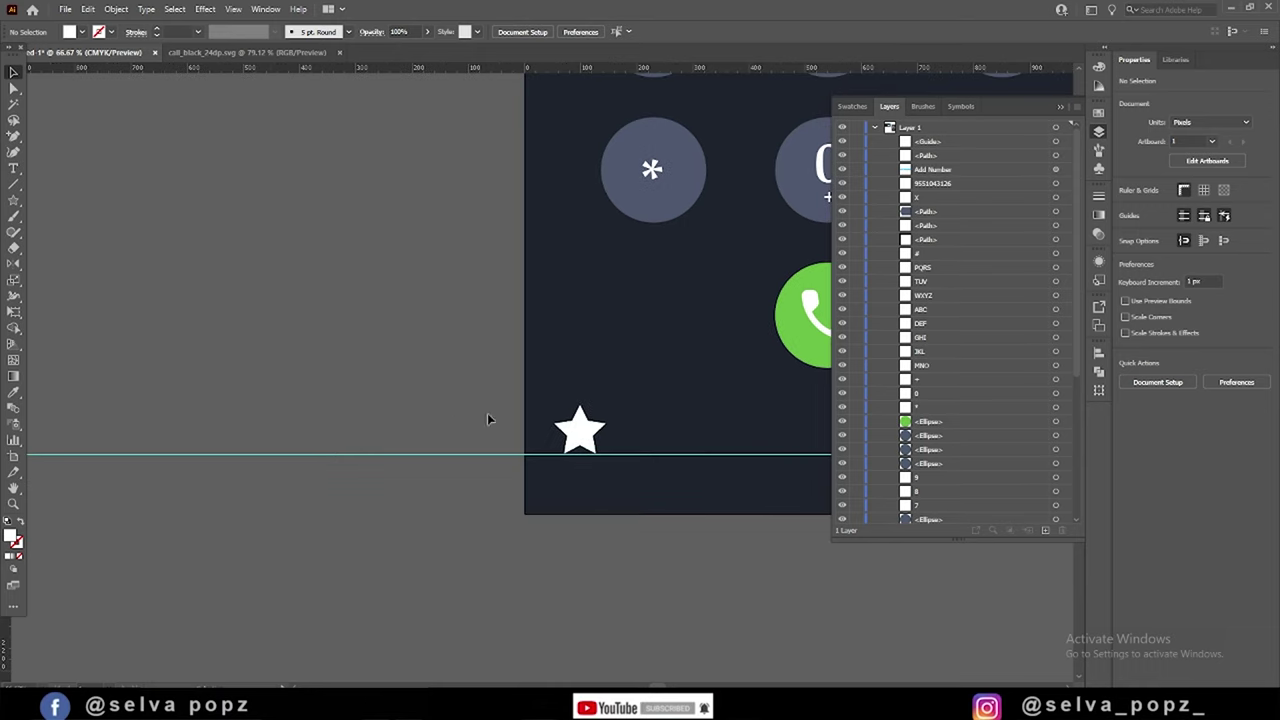
- Draw a grey-blue square of about 94 px, set the star on it, and match their sizes
left_click_drag(313, 315, 367, 368)
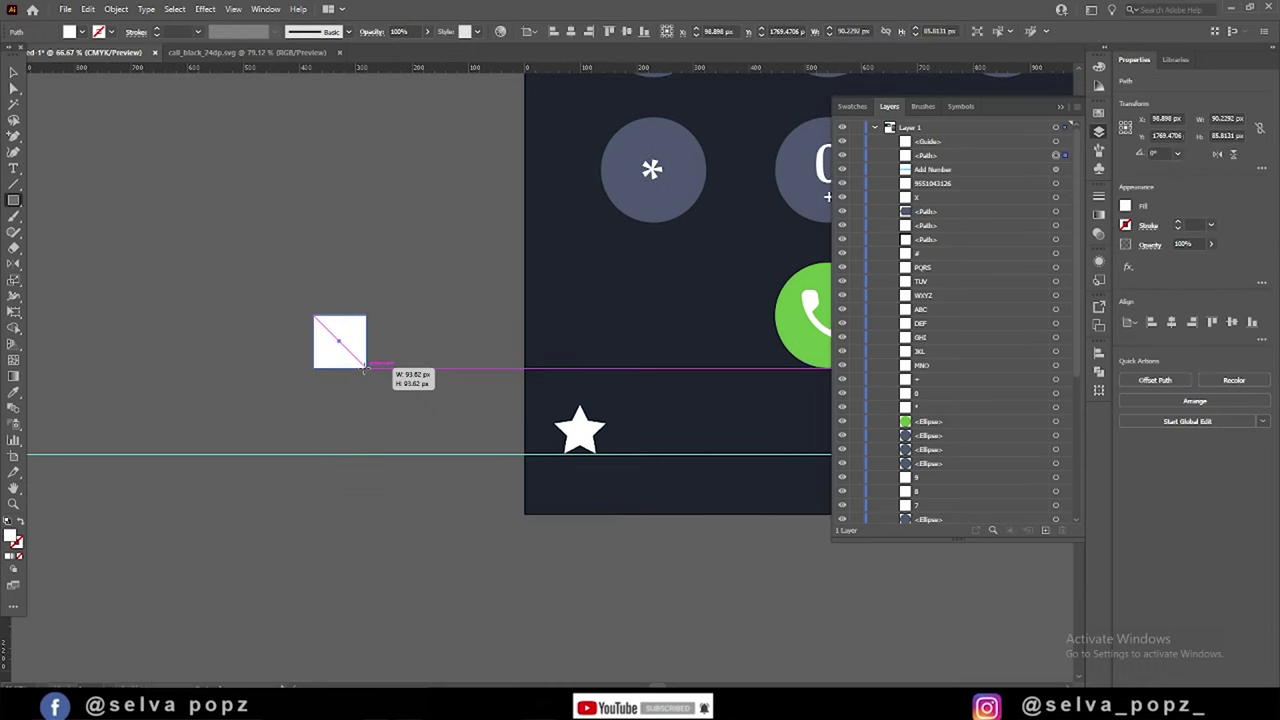
key("v")
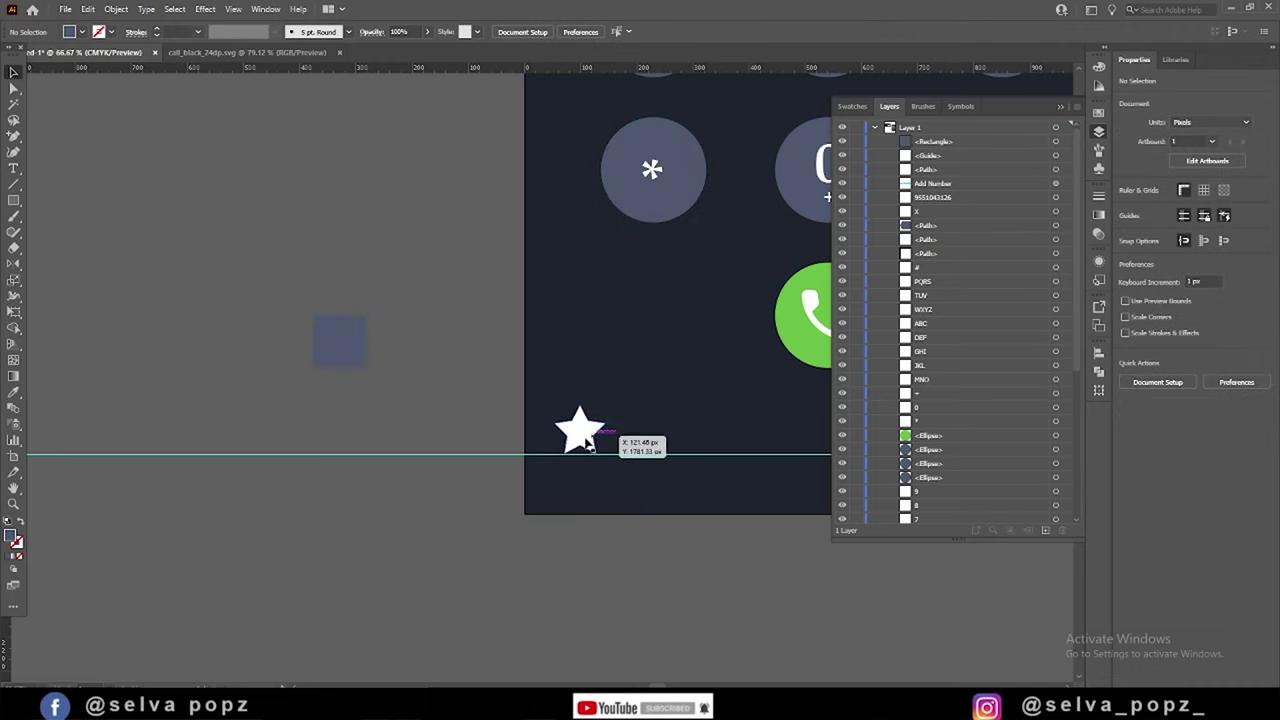
left_click_drag(584, 440, 352, 350)
scroll(354, 350, "up", 5)
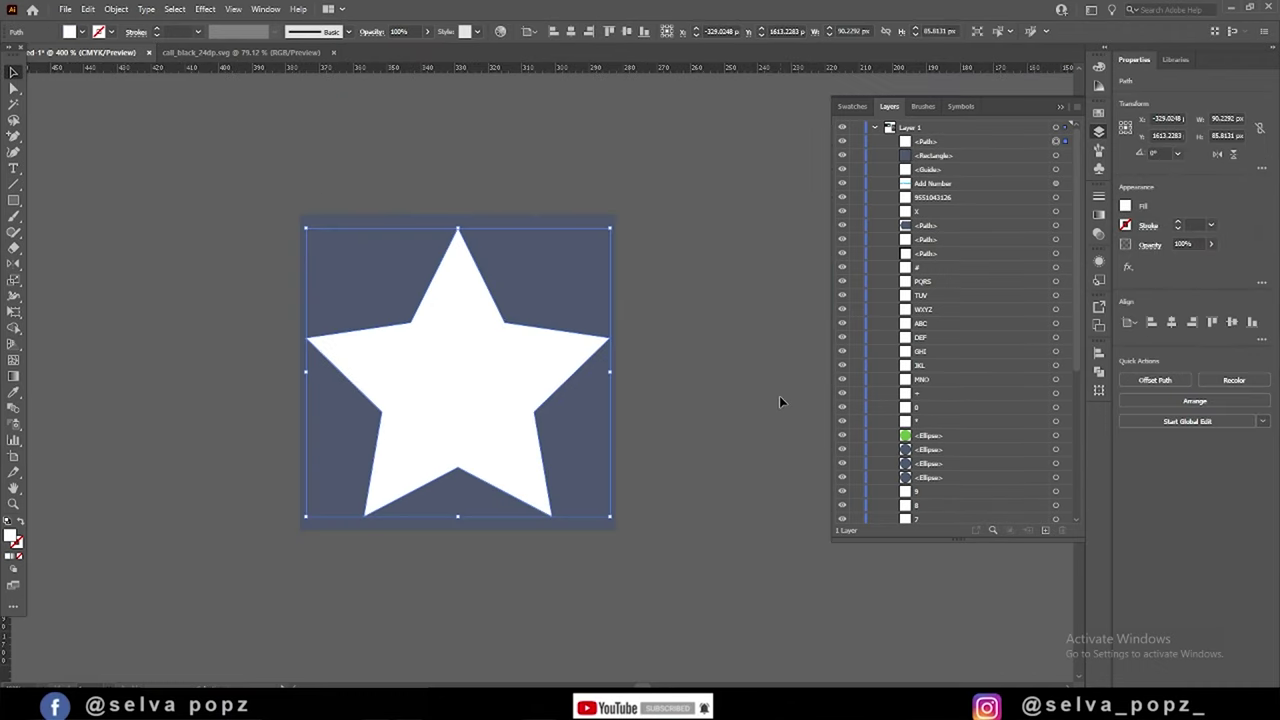
left_click_drag(610, 229, 623, 213)
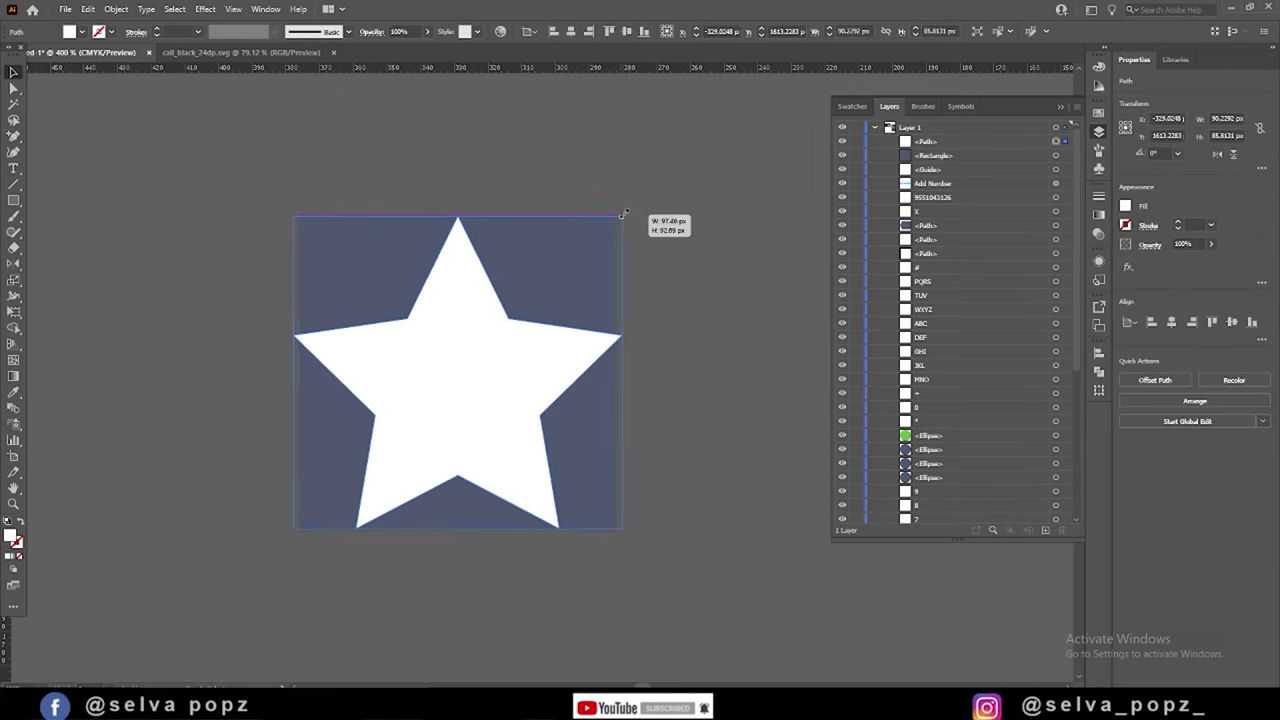
left_click_drag(617, 371, 623, 371)
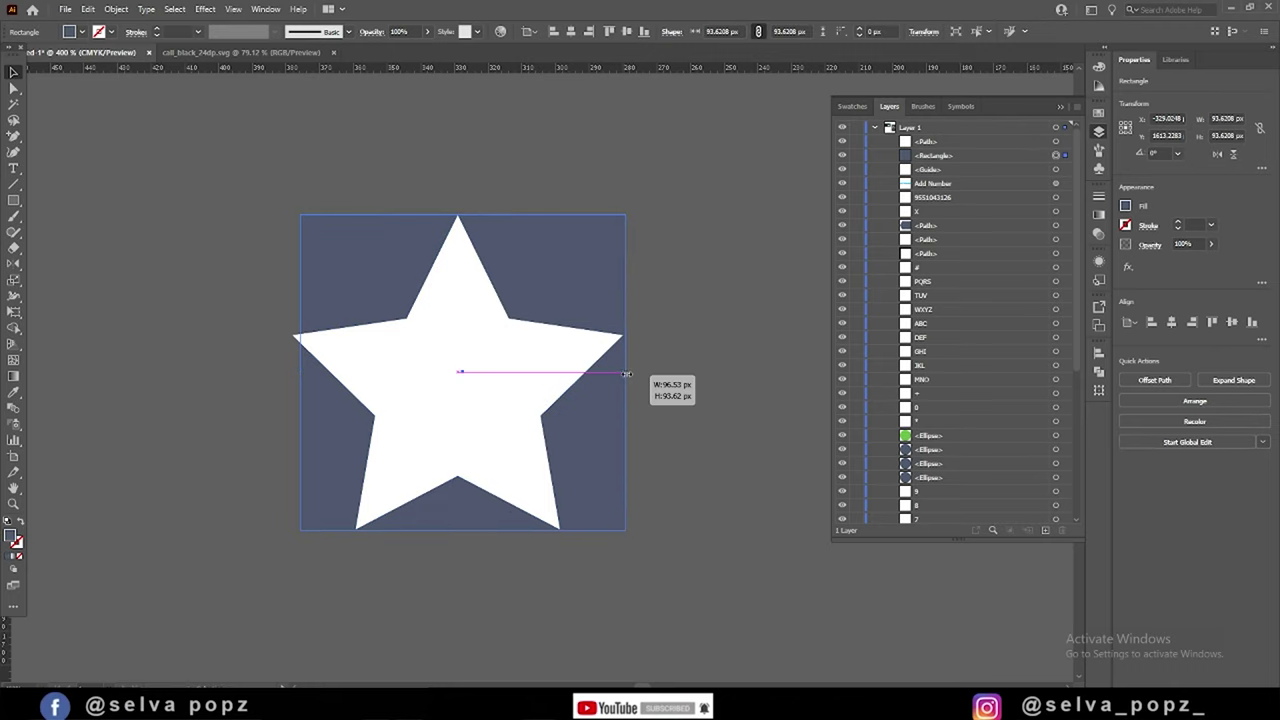
left_click_drag(300, 371, 293, 372)
left_click(652, 464)
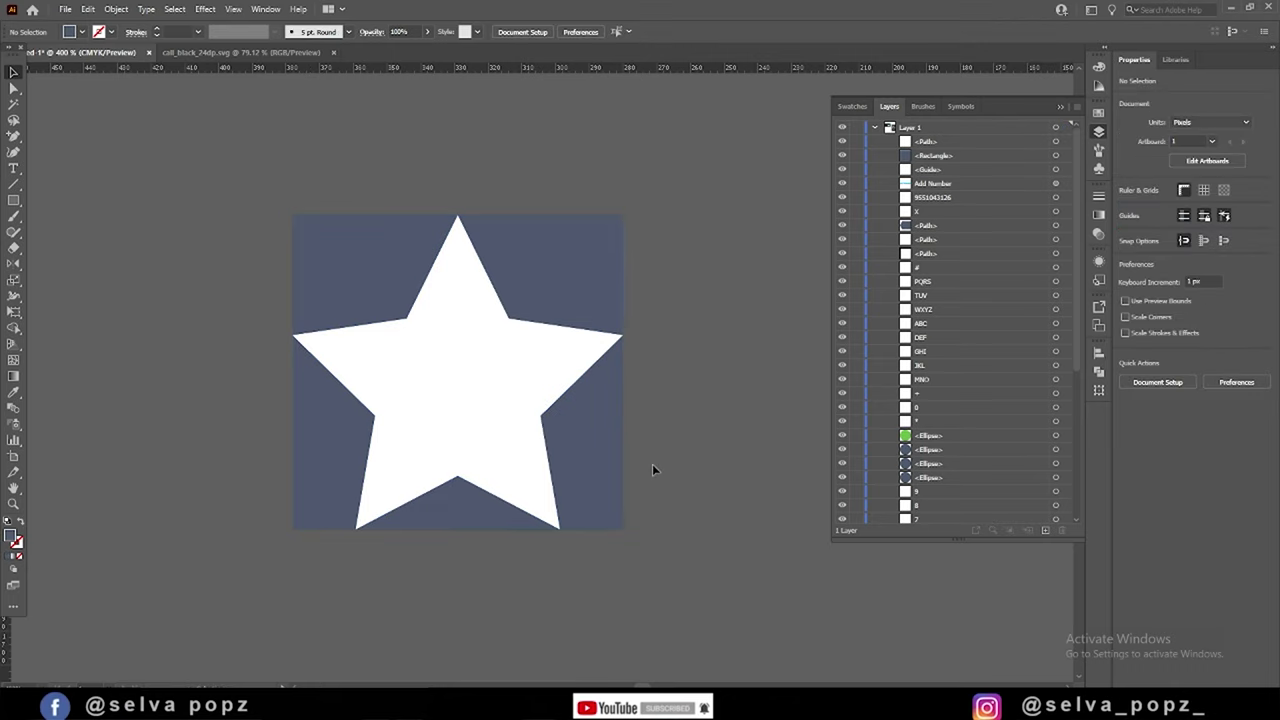
key("ctrl+1")
- Return the star to the dialer and draw a white circle over the grey-blue reference square
left_click_drag(346, 260, 747, 394)
key("l")
left_click_drag(386, 333, 451, 392)
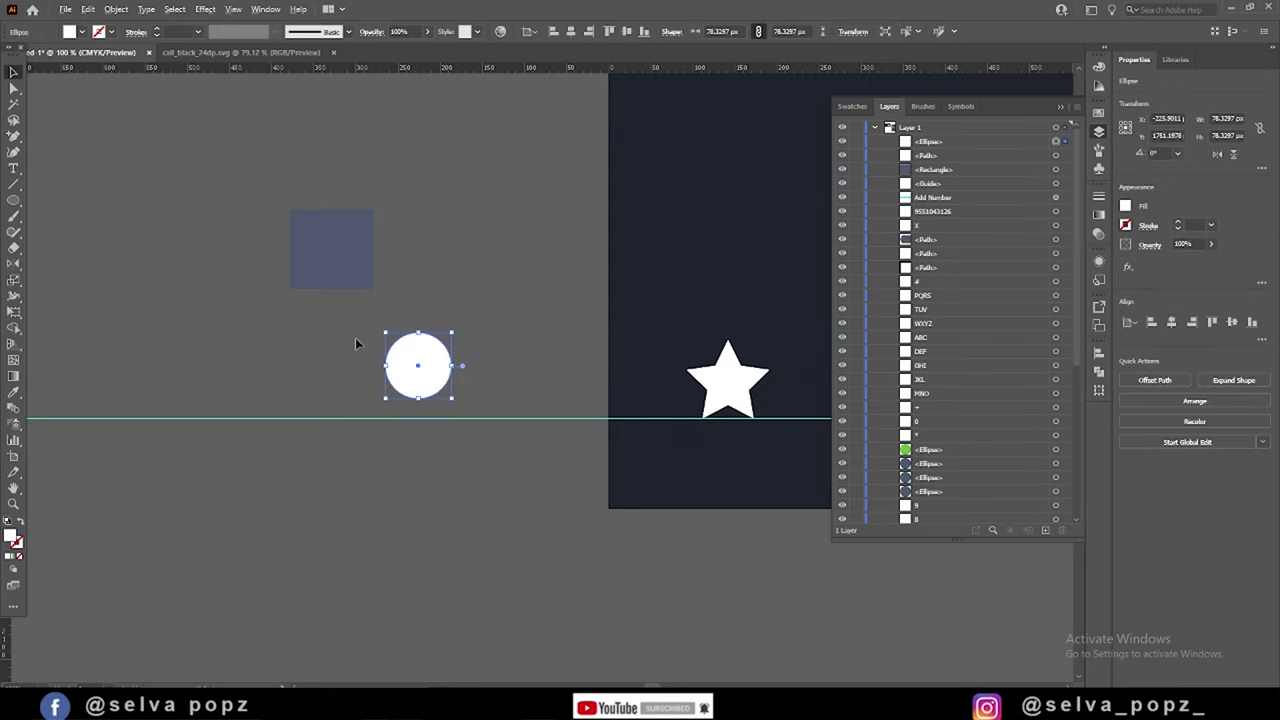
key("ctrl+plus")
key("v")
left_click_drag(597, 483, 423, 246)
- Enlarge the circle to the square's 93.62 px and move it off beside the dialer
left_click_drag(497, 136, 506, 131)
scroll(436, 210, "up", 2)
scroll(436, 210, "down", 3)
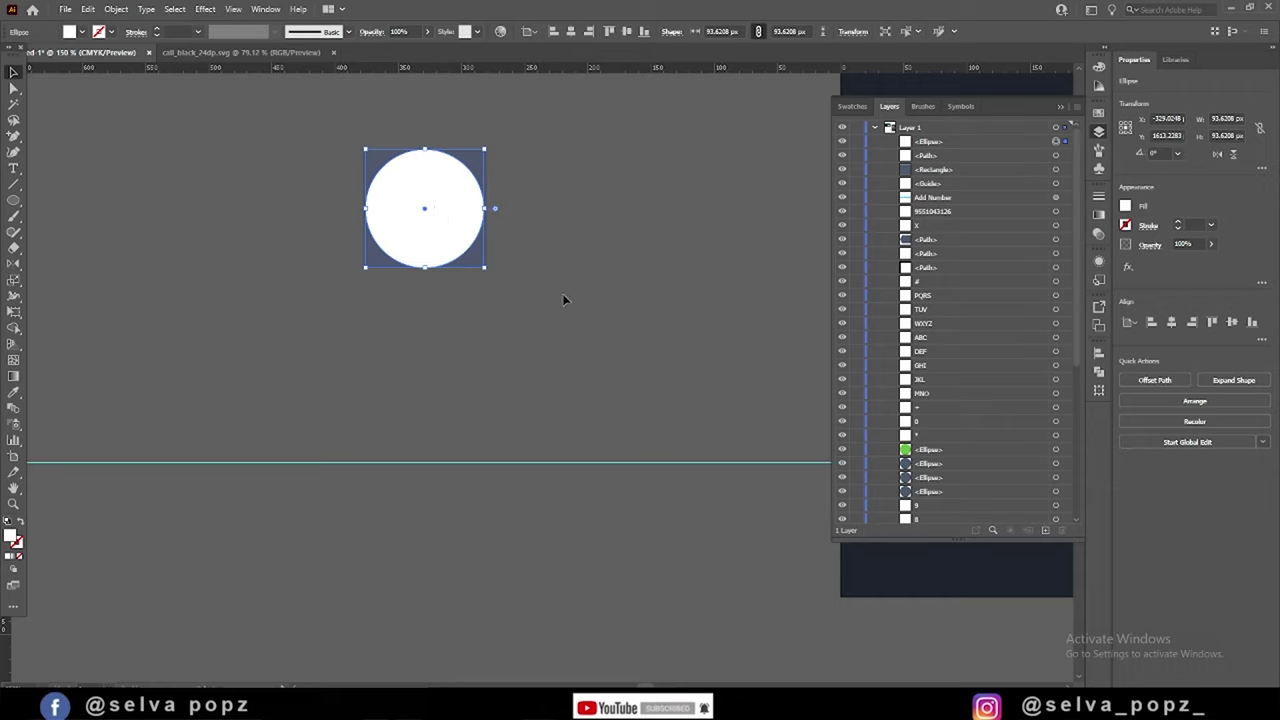
scroll(500, 330, "right", 5)
left_click_drag(174, 247, 464, 413)
left_click(522, 253)
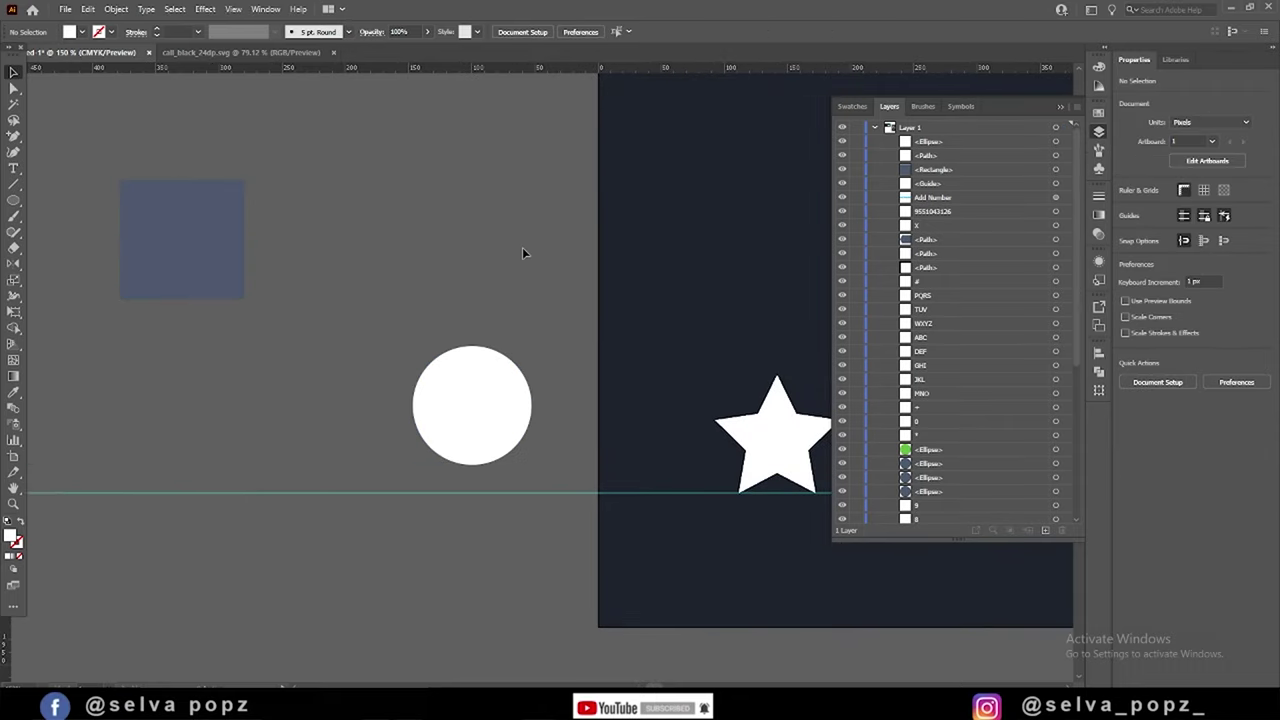
scroll(500, 251, "up", 1)
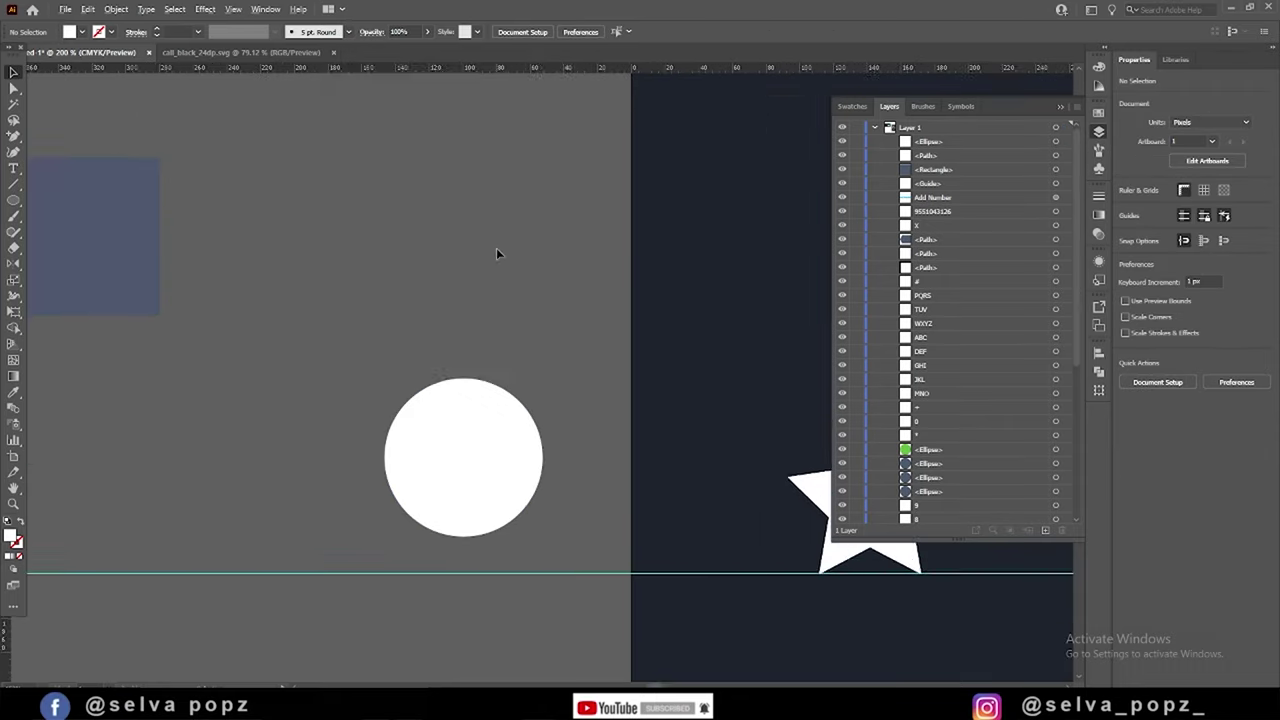
scroll(510, 240, "down", 2)
scroll(525, 233, "left", 2)
key("backslash")
- Draw a short vertical line with a black stroke and move it into the circle's top half
left_click_drag(508, 173, 508, 251)
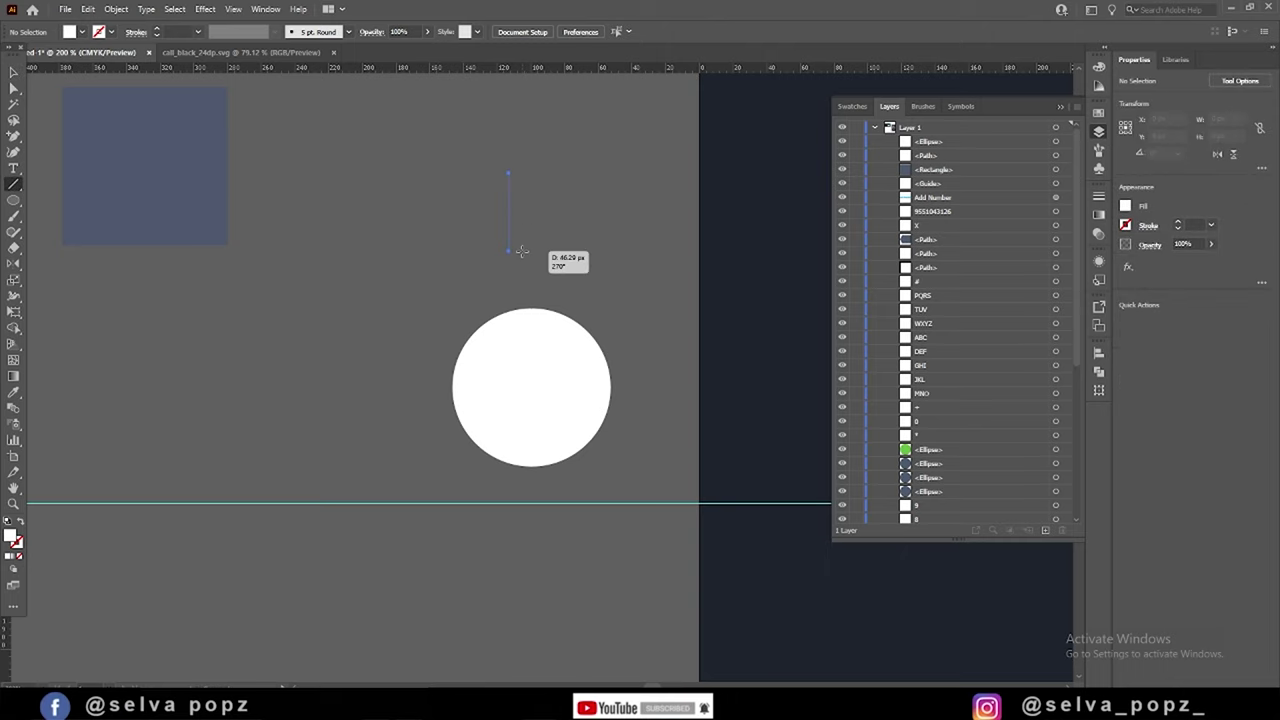
key("i")
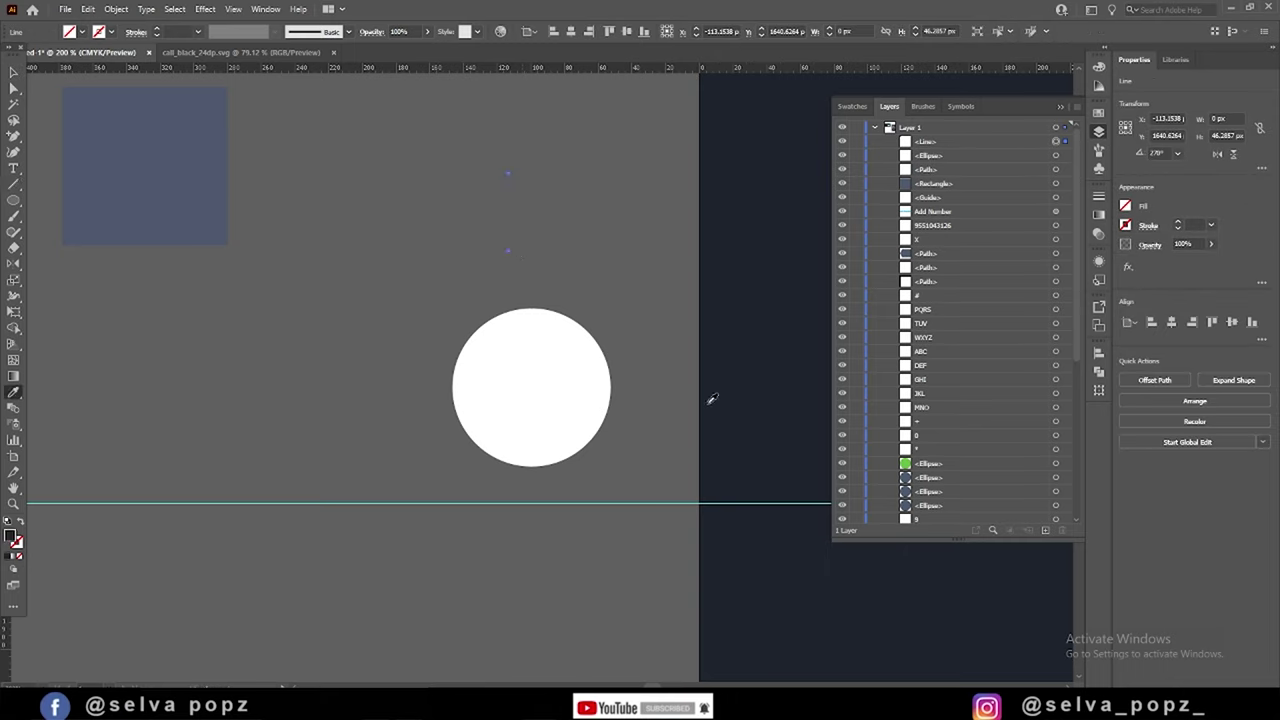
left_click(157, 31)
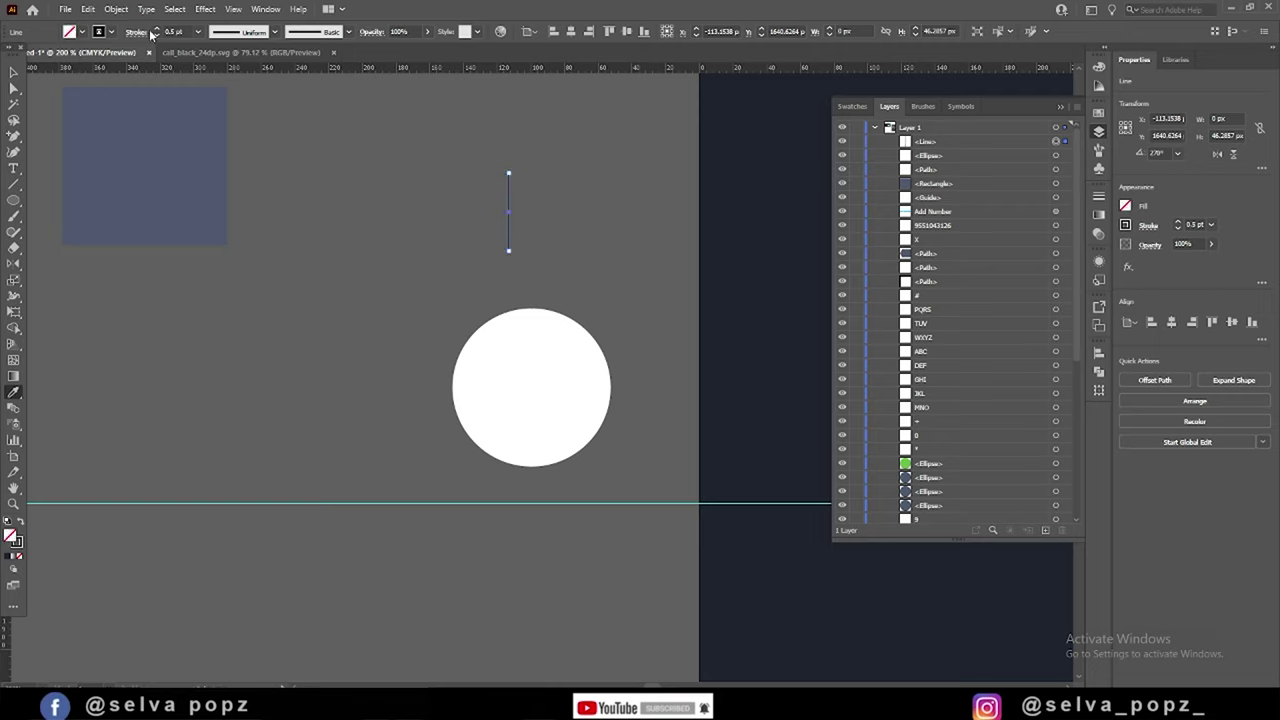
key("v")
left_click(526, 251)
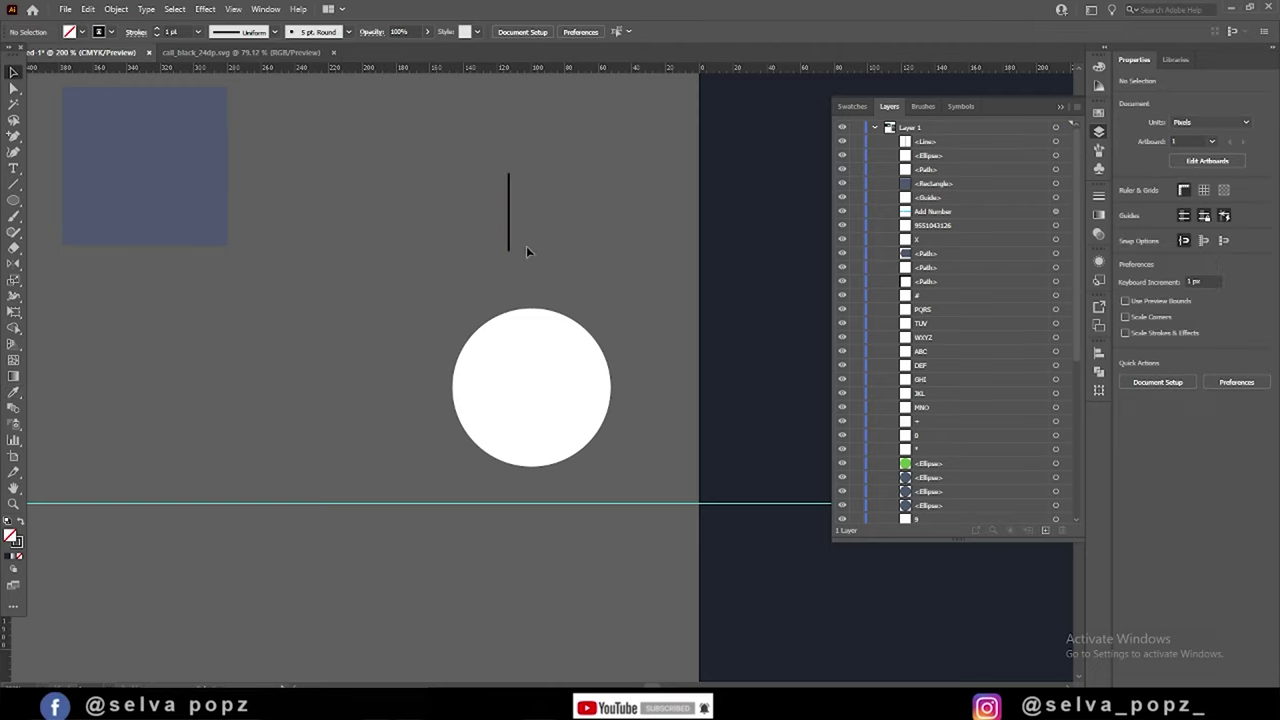
left_click_drag(540, 404, 531, 378)
scroll(551, 460, "left", 3)
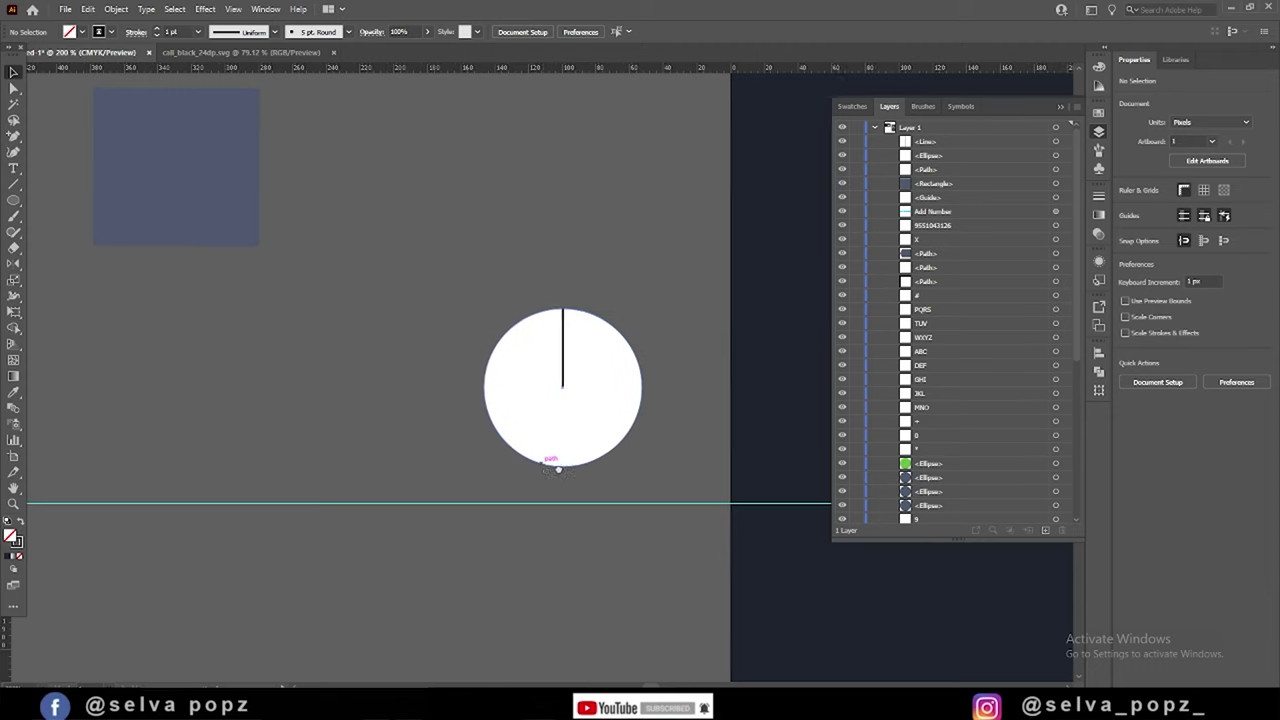
scroll(583, 449, "up", 1)
- Try a rotated diagonal copy of the line as a second hand, then undo it
left_click_drag(600, 355, 583, 443)
right_click(582, 446)
mouse_move(621, 358)
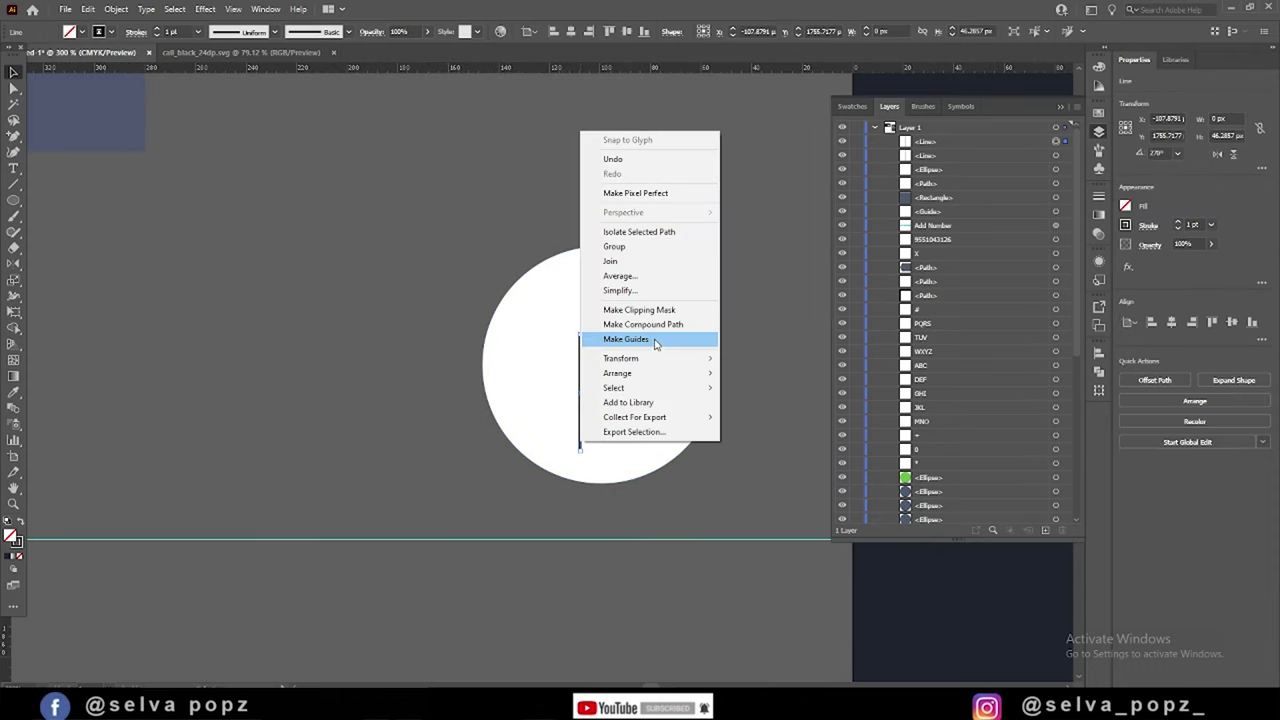
left_click(752, 392)
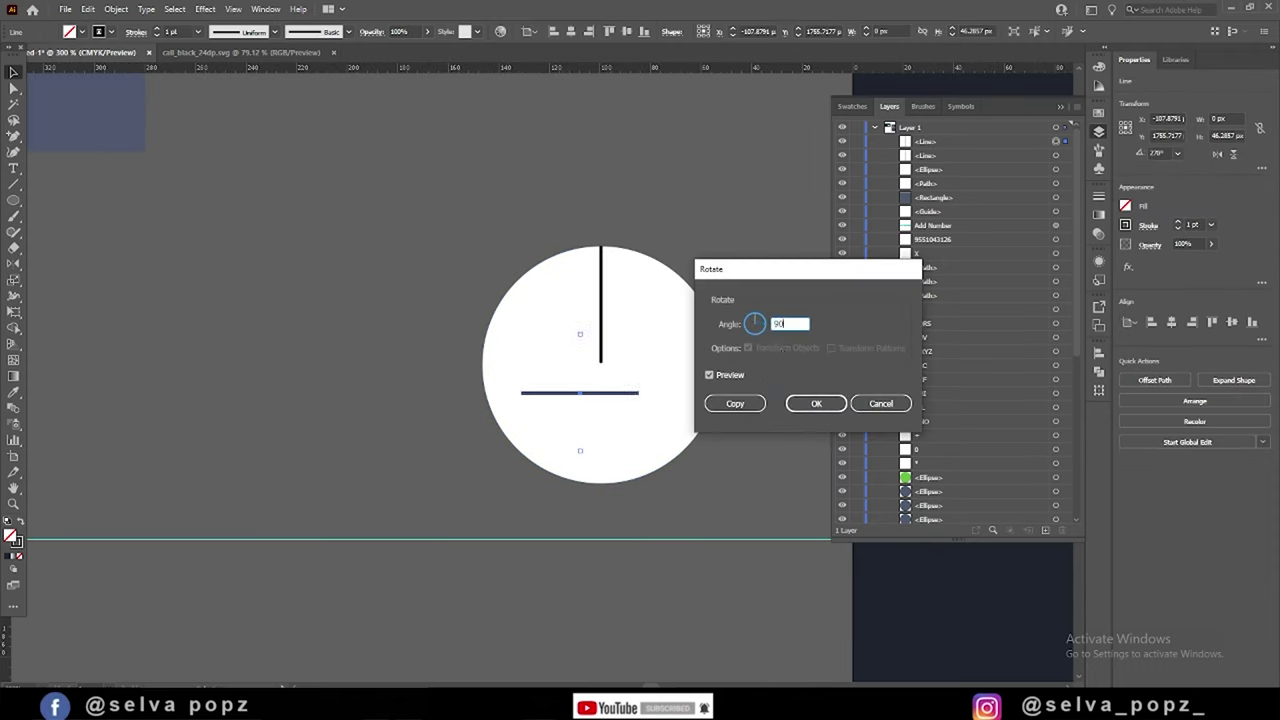
key("Return")
key("ctrl+z")
right_click(582, 410)
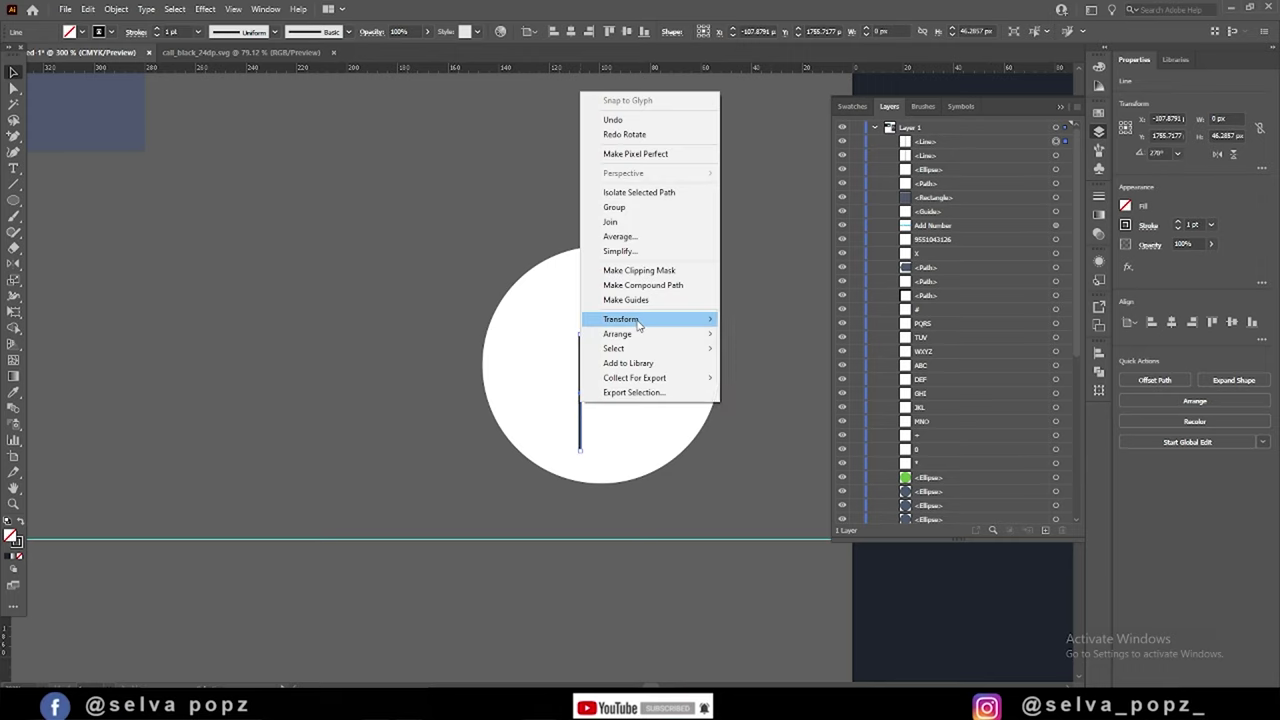
mouse_move(621, 319)
left_click(764, 354)
key("Return")
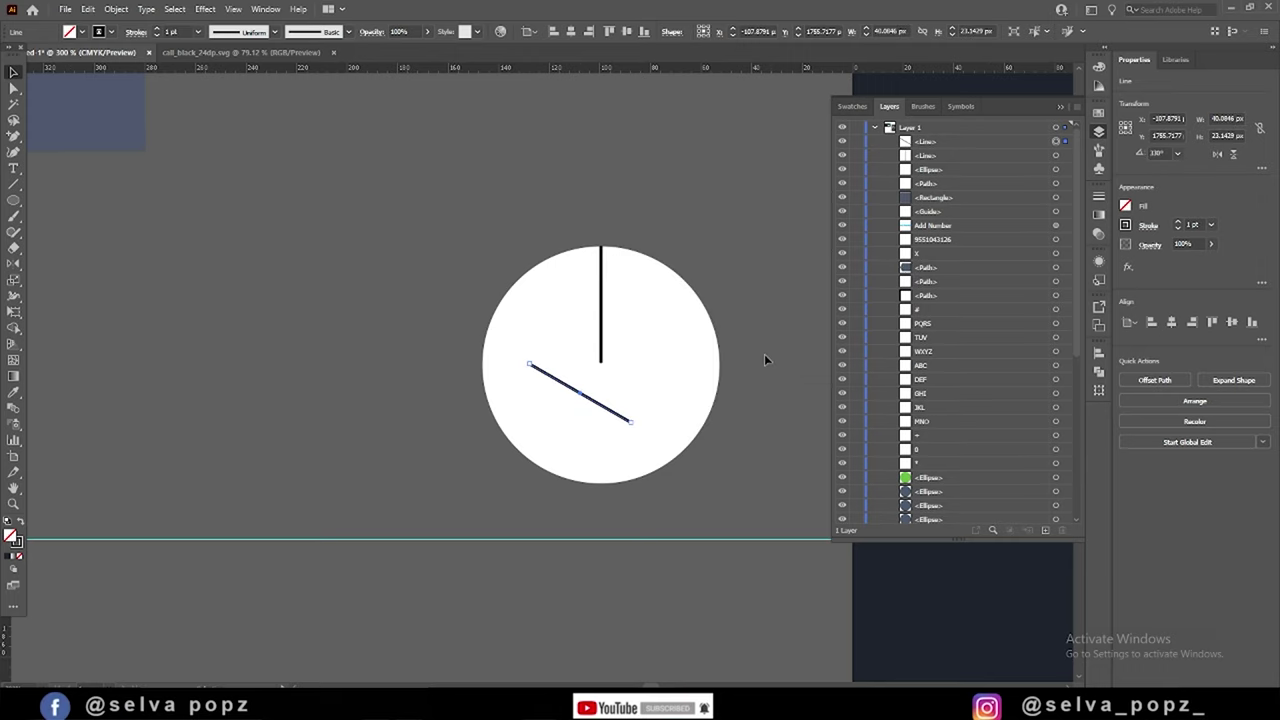
left_click_drag(623, 420, 598, 364)
scroll(532, 322, "up", 3, "alt")
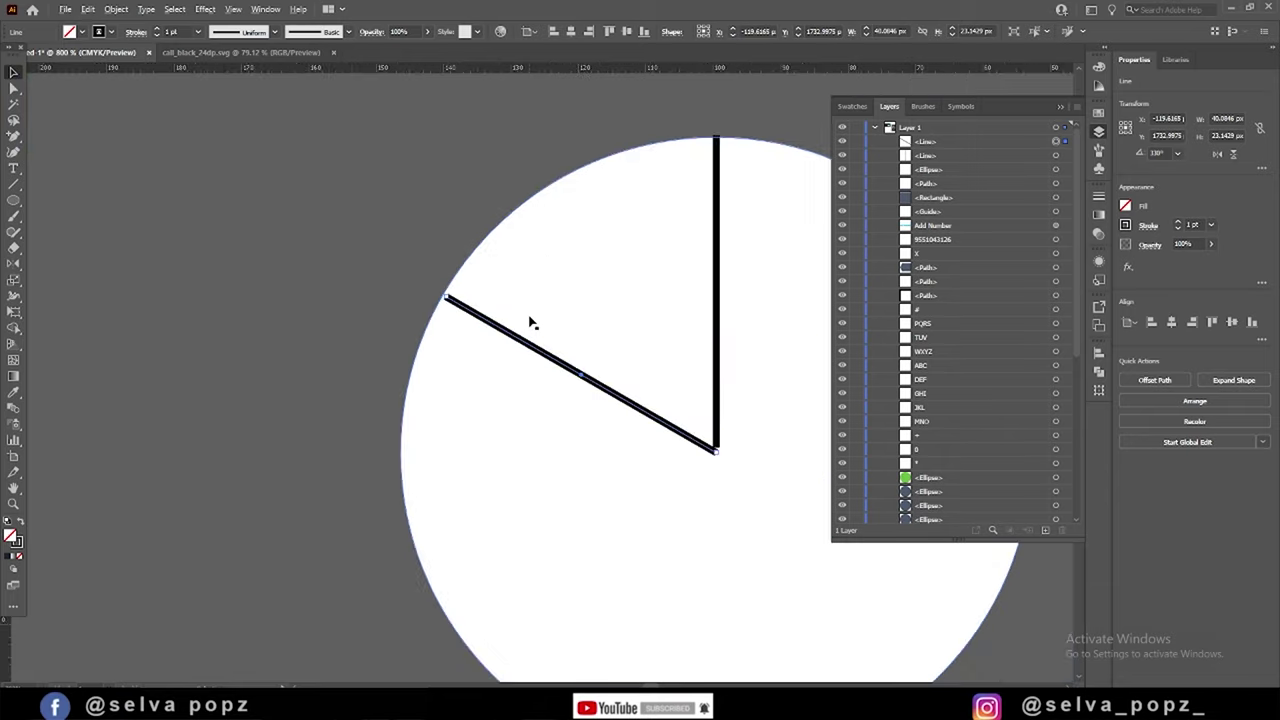
scroll(559, 365, "up", 1, "alt")
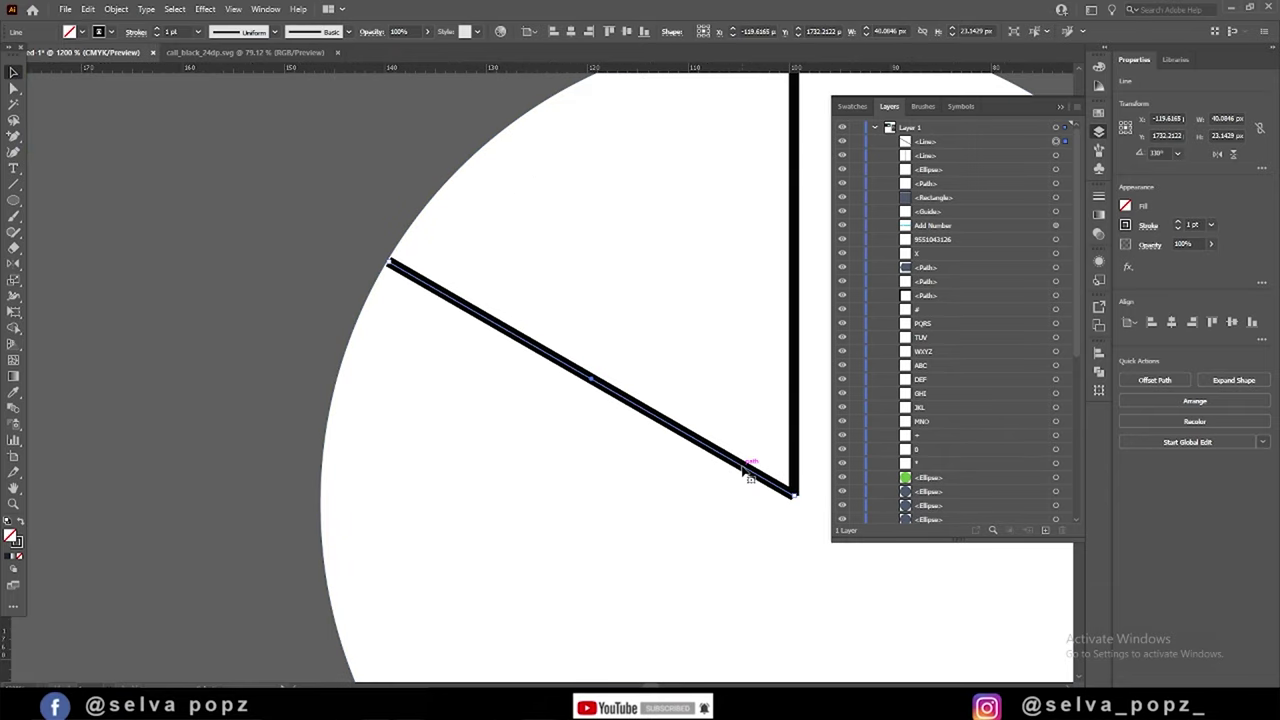
key("ctrl+z")
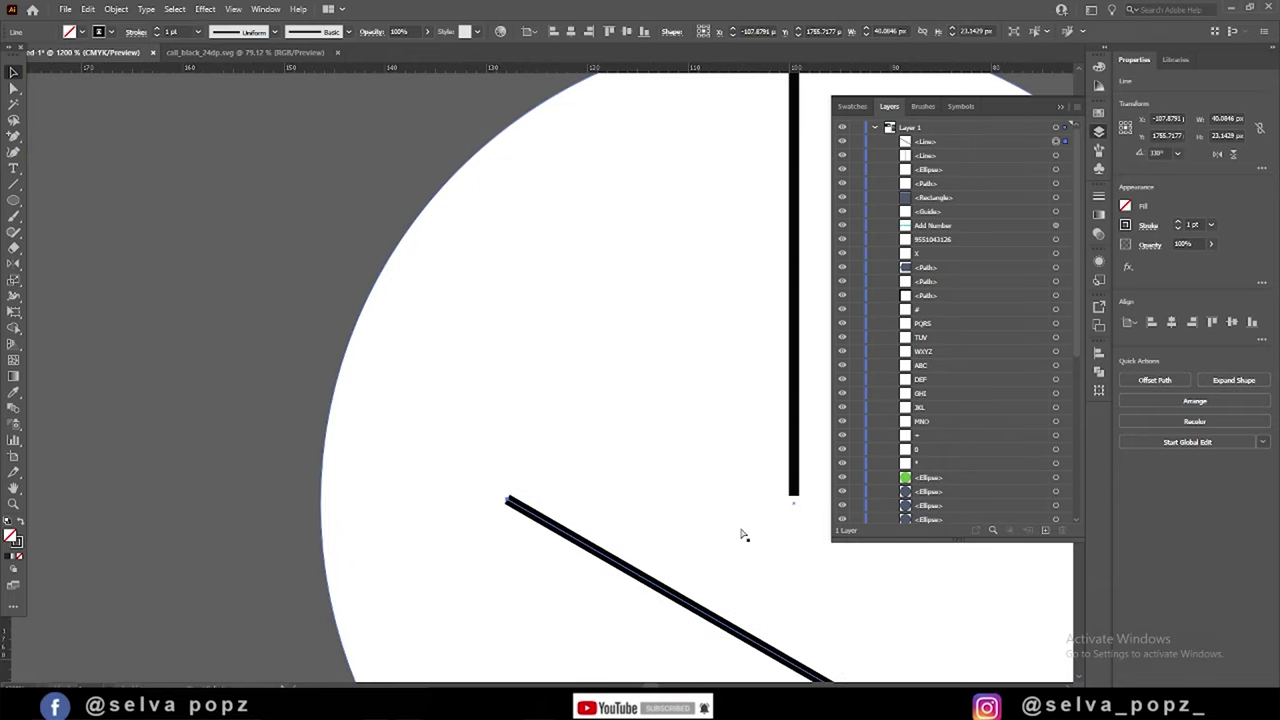
key("ctrl+z")
- Duplicate the vertical hand and rotate the copy 90° into a horizontal hand meeting it
scroll(734, 535, "down", 3, "alt")
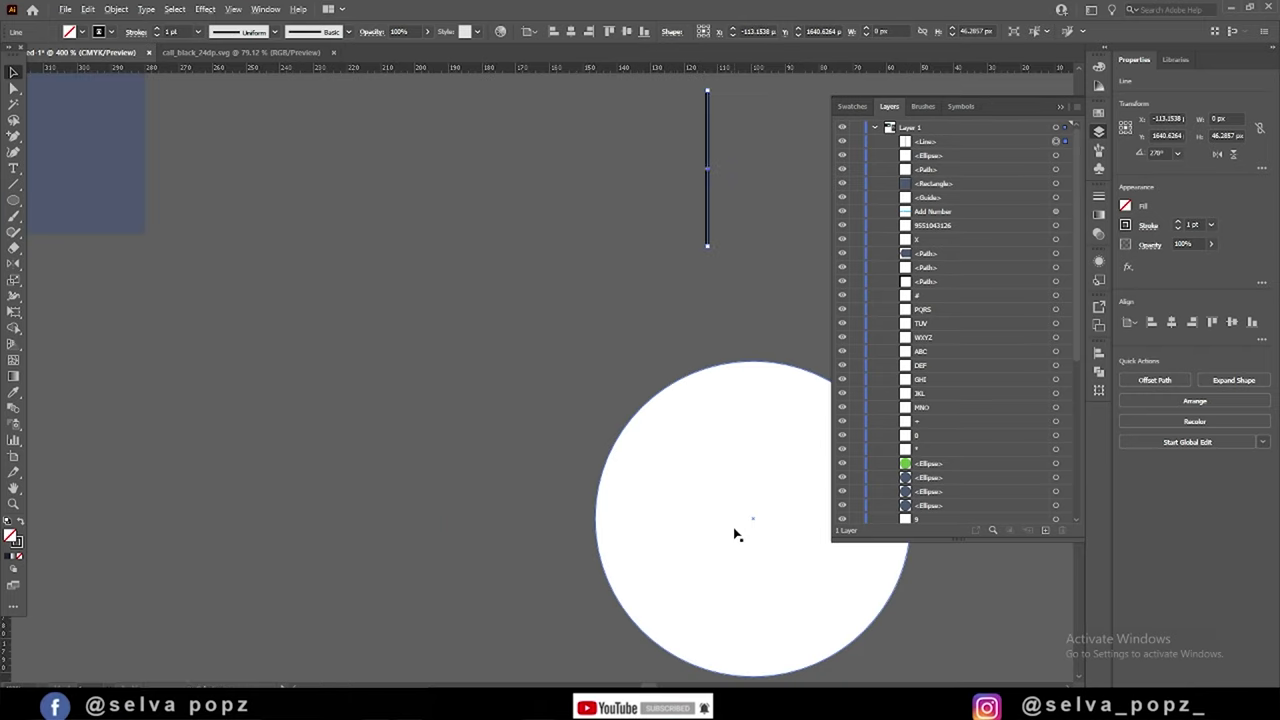
left_click_drag(752, 428, 728, 545, "alt")
right_click(728, 548)
key("Escape")
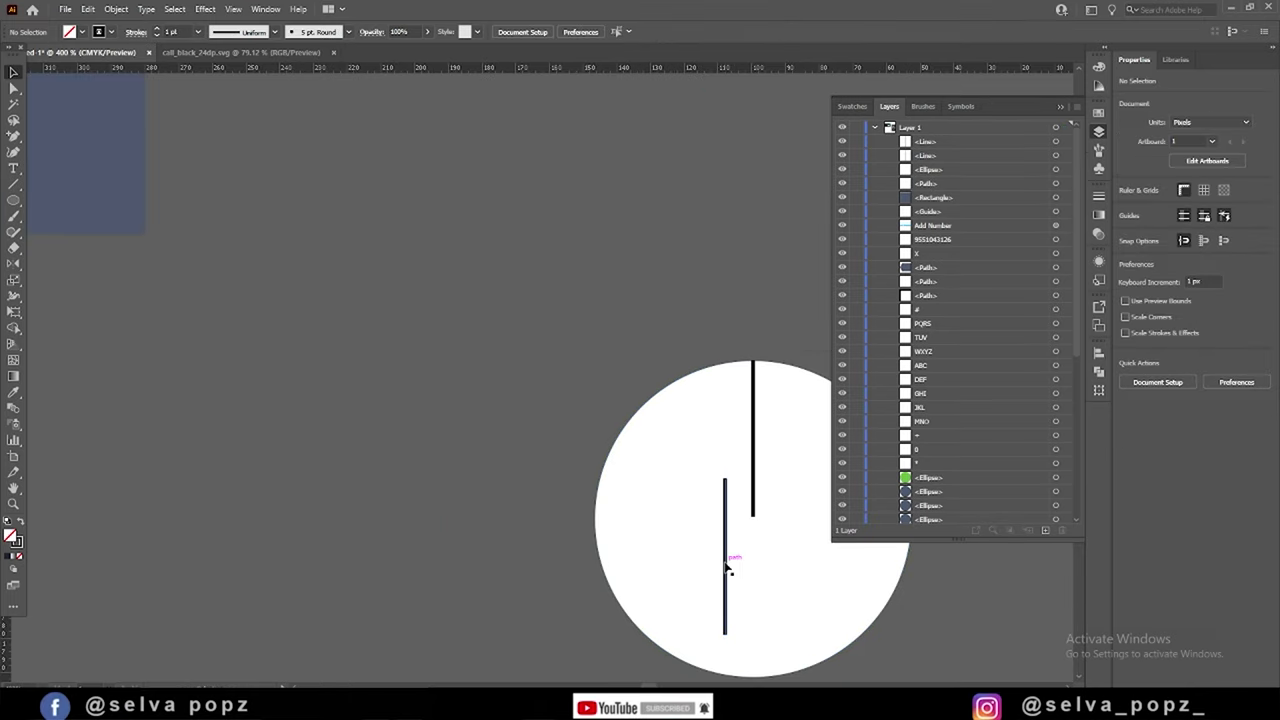
mouse_move(726, 478)
left_mouse_down()
mouse_move(793, 569)
mouse_move(737, 523)
left_mouse_up()
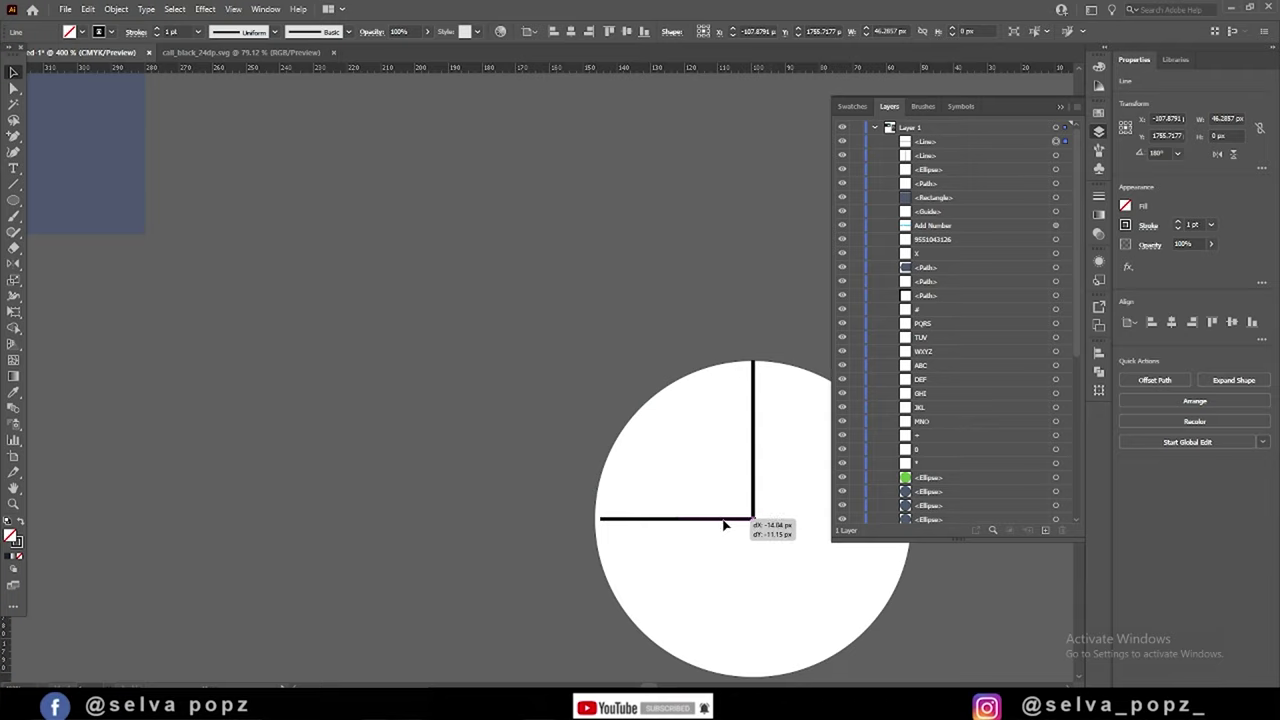
scroll(737, 523, "up", 8, "alt")
left_click_drag(717, 472, 713, 471)
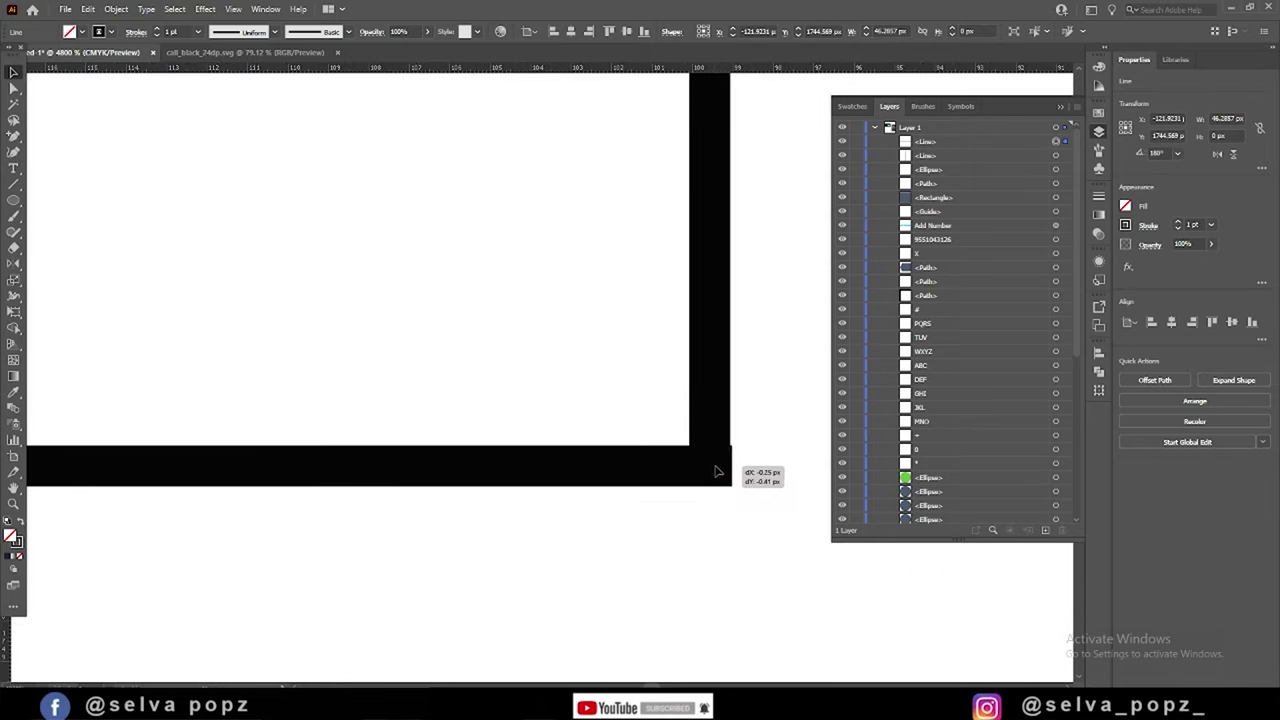
- Nudge the white circle so its centre meets the two clock hands
scroll(740, 440, "up", 5, "alt")
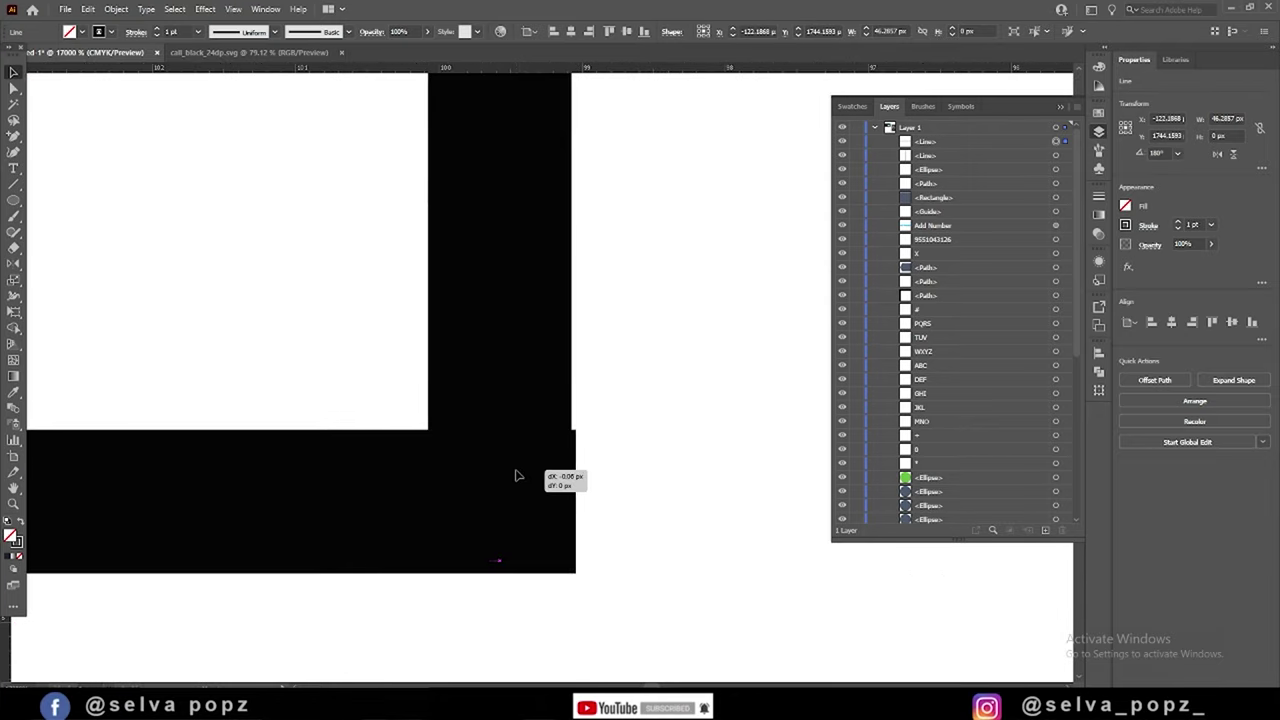
left_click(560, 500)
mouse_move(288, 503)
left_mouse_down()
mouse_move(254, 506)
mouse_move(280, 537)
left_mouse_up()
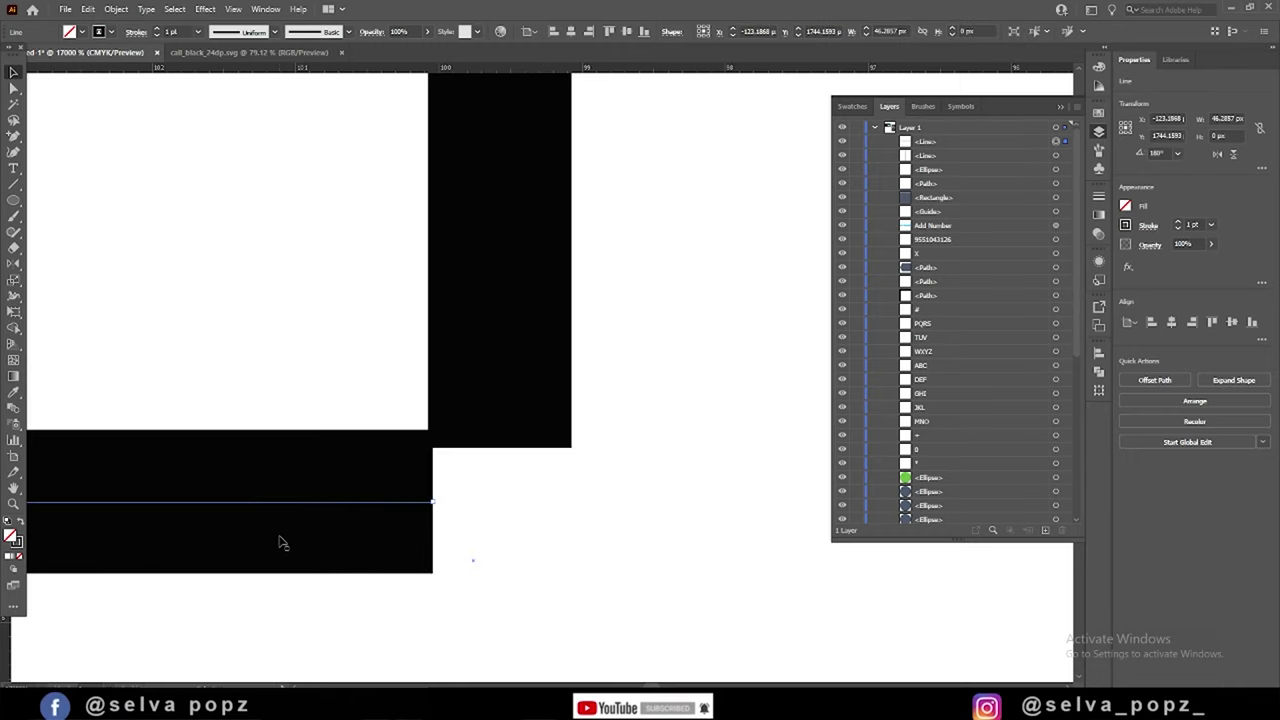
scroll(505, 462, "down", 10)
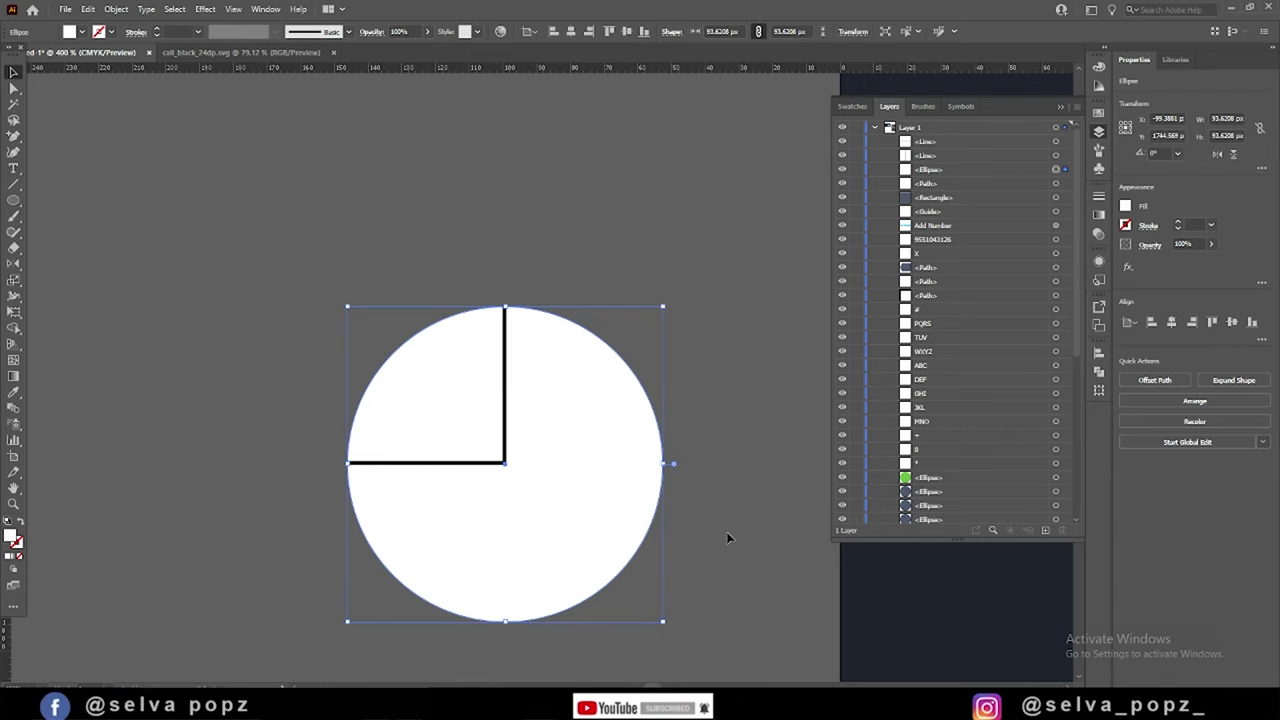
left_click(726, 534)
left_click(523, 520)
scroll(500, 466, "up", 5)
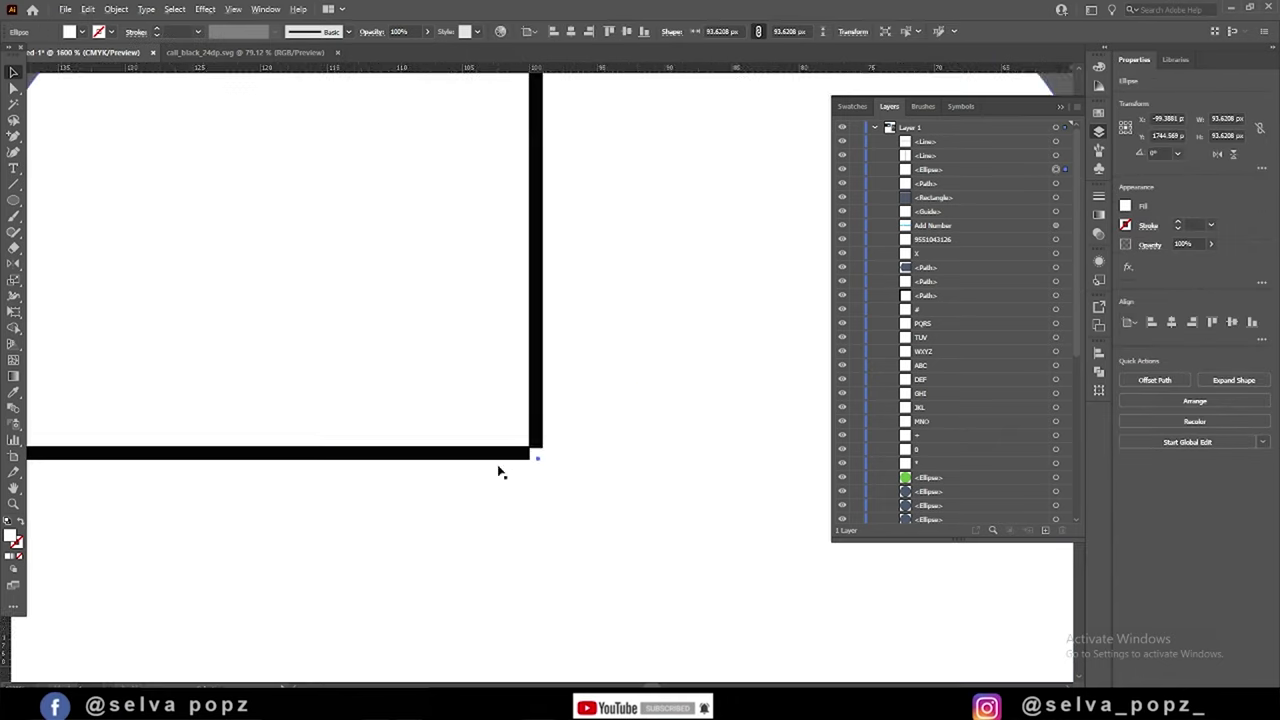
scroll(584, 558, "down", 5)
scroll(586, 547, "down", 1)
left_click(758, 465)
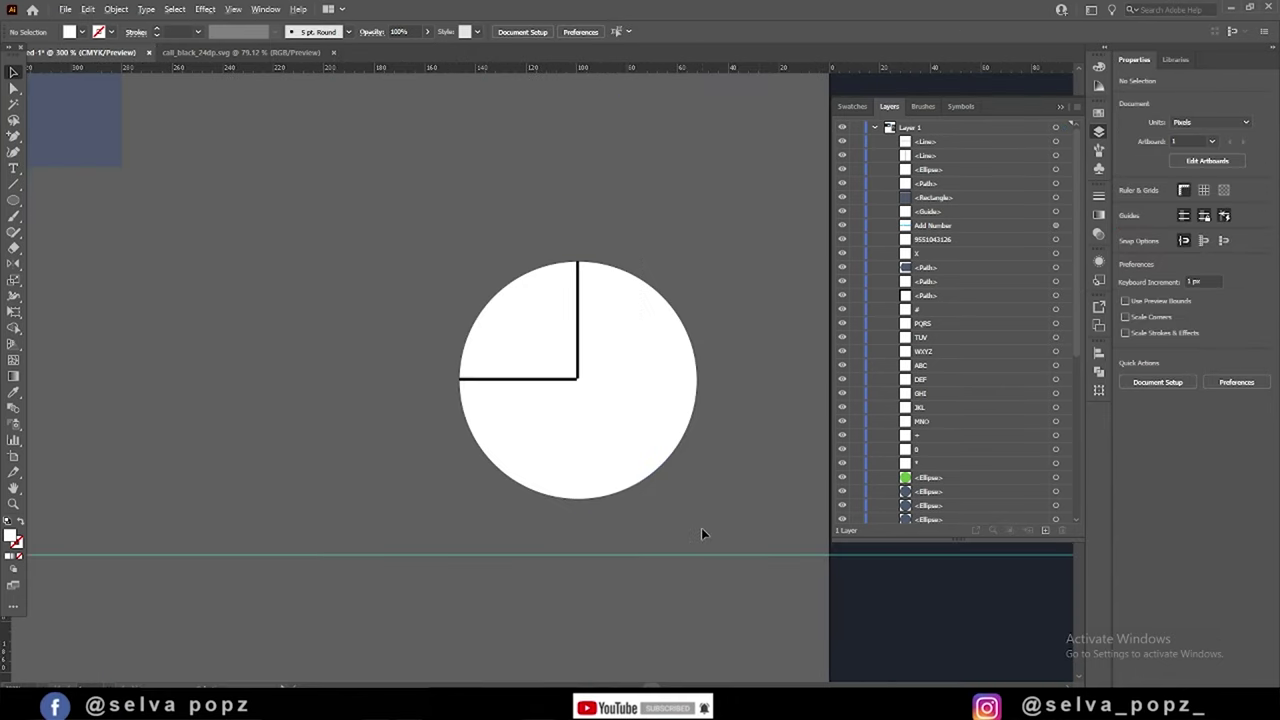
- Nudge the horizontal hand to close the corner gap with the vertical hand
scroll(701, 534, "down", 3)
scroll(523, 394, "up", 2)
left_click(523, 400)
scroll(523, 394, "up", 2)
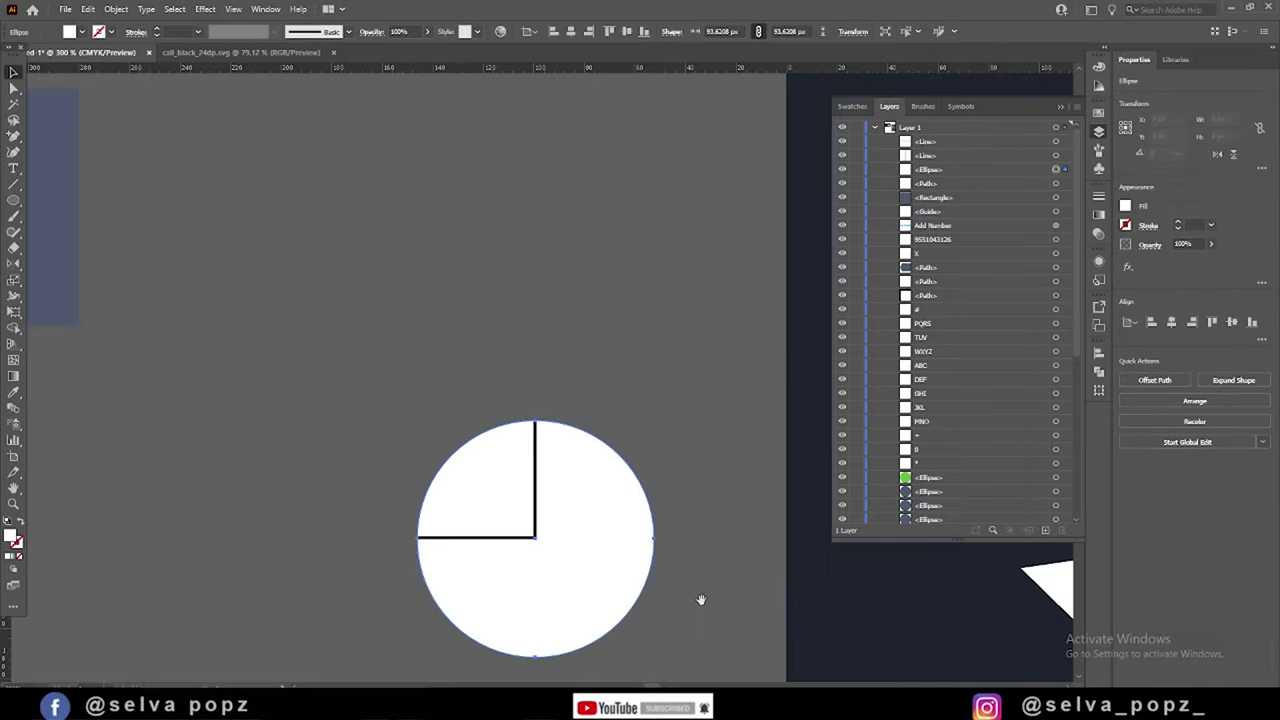
scroll(701, 599, "down", 2)
scroll(523, 415, "up", 5)
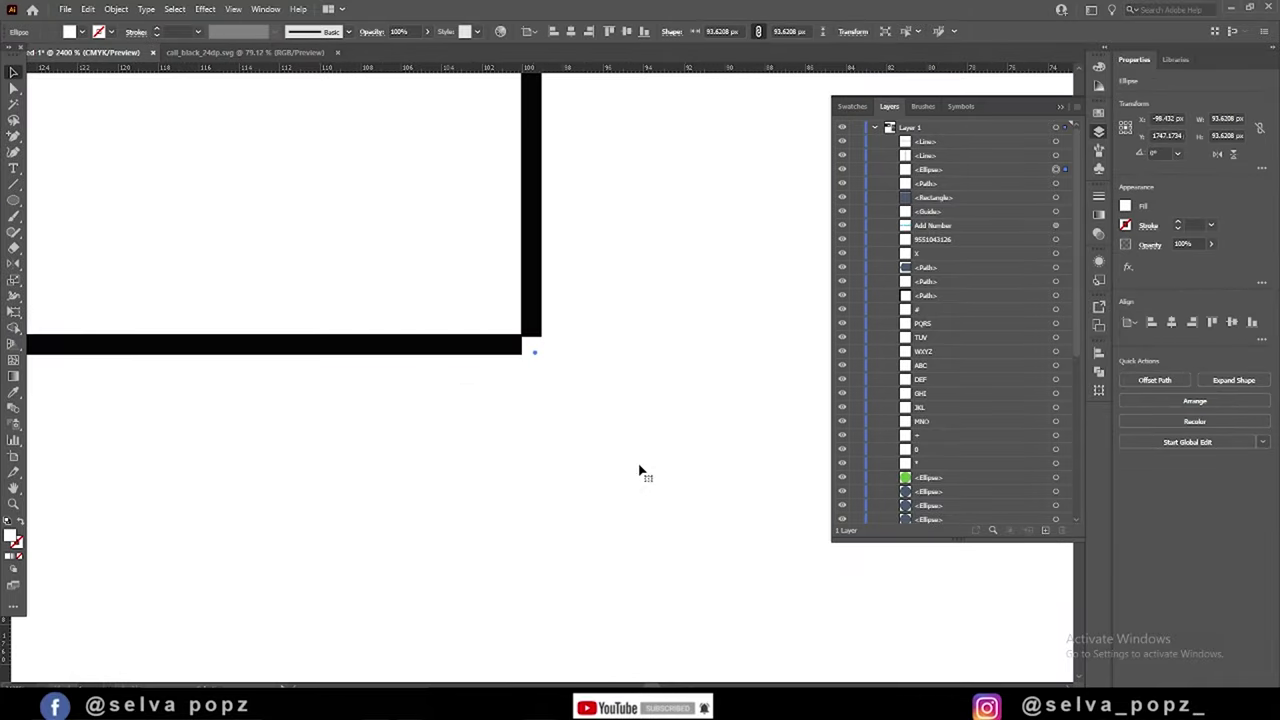
left_click_drag(445, 348, 463, 348)
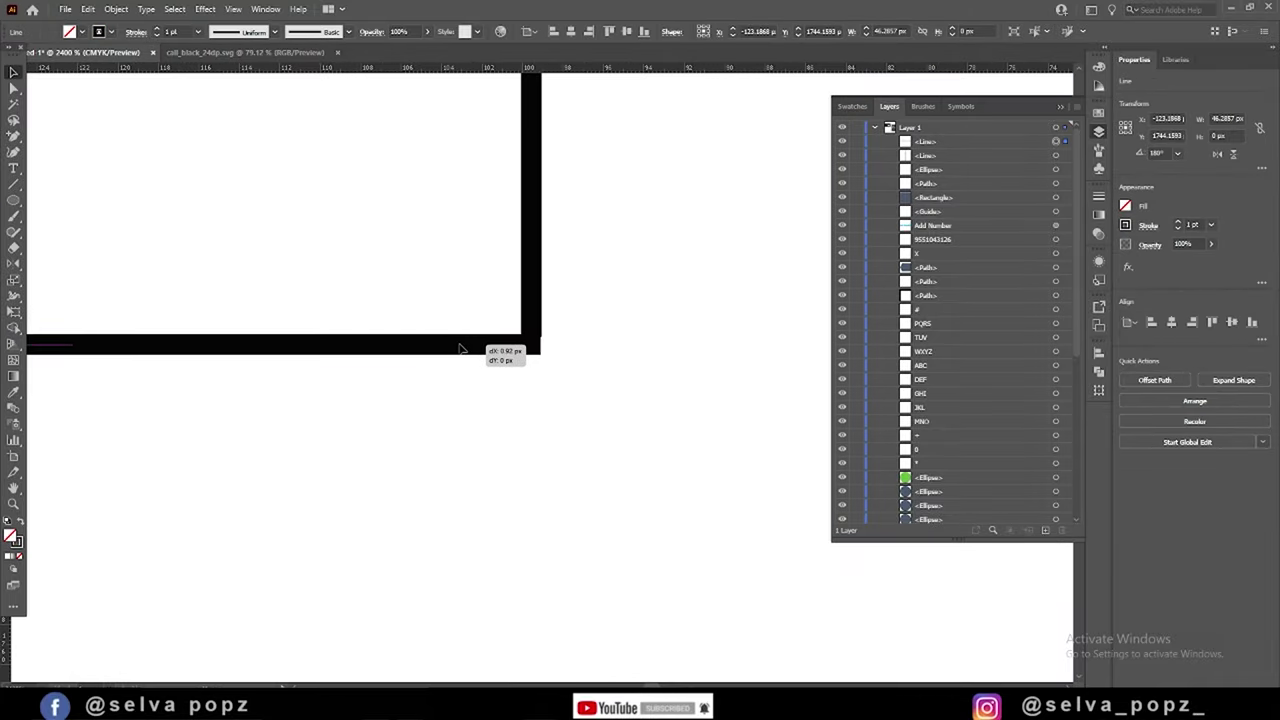
scroll(461, 348, "down", 5)
scroll(577, 451, "down", 2)
- Move the whole clock icon onto the artboard beside the star
left_click(594, 563)
left_click_drag(594, 563, 354, 340)
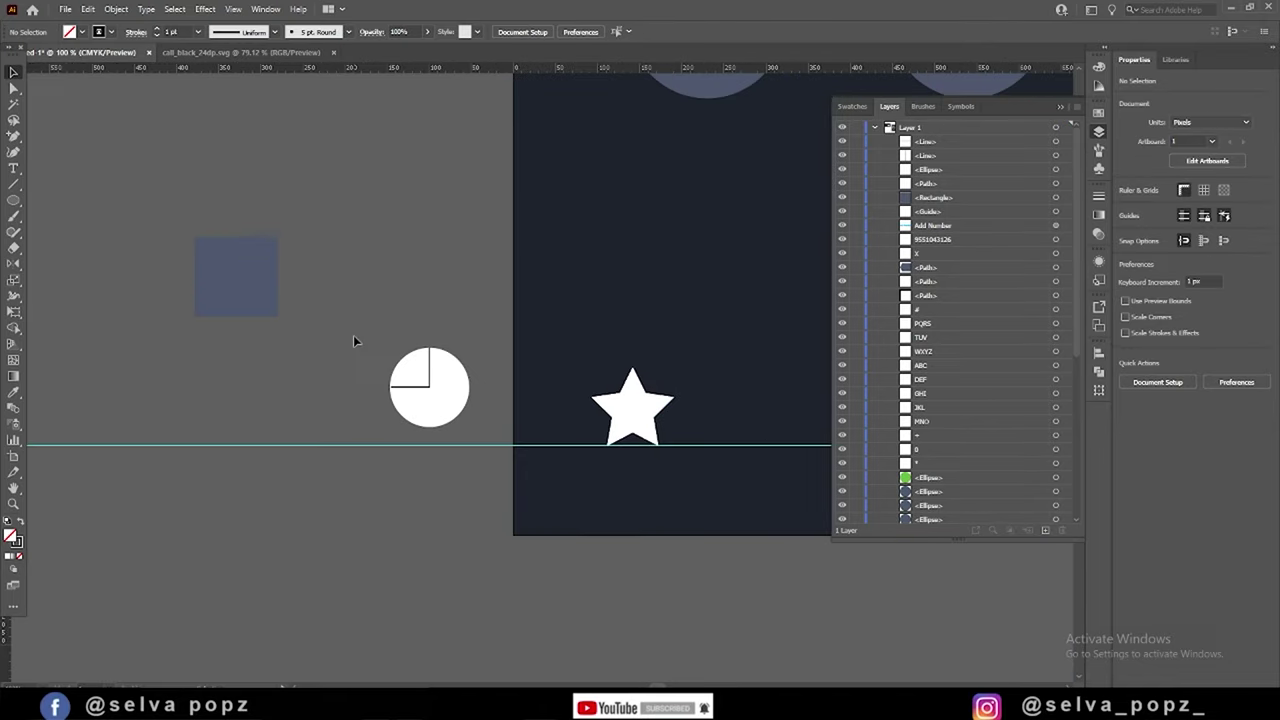
scroll(462, 471, "down", 1)
scroll(462, 471, "down", 2)
scroll(462, 471, "down", 1)
mouse_move(451, 453)
left_mouse_down()
mouse_move(549, 460)
mouse_move(536, 460)
left_mouse_up()
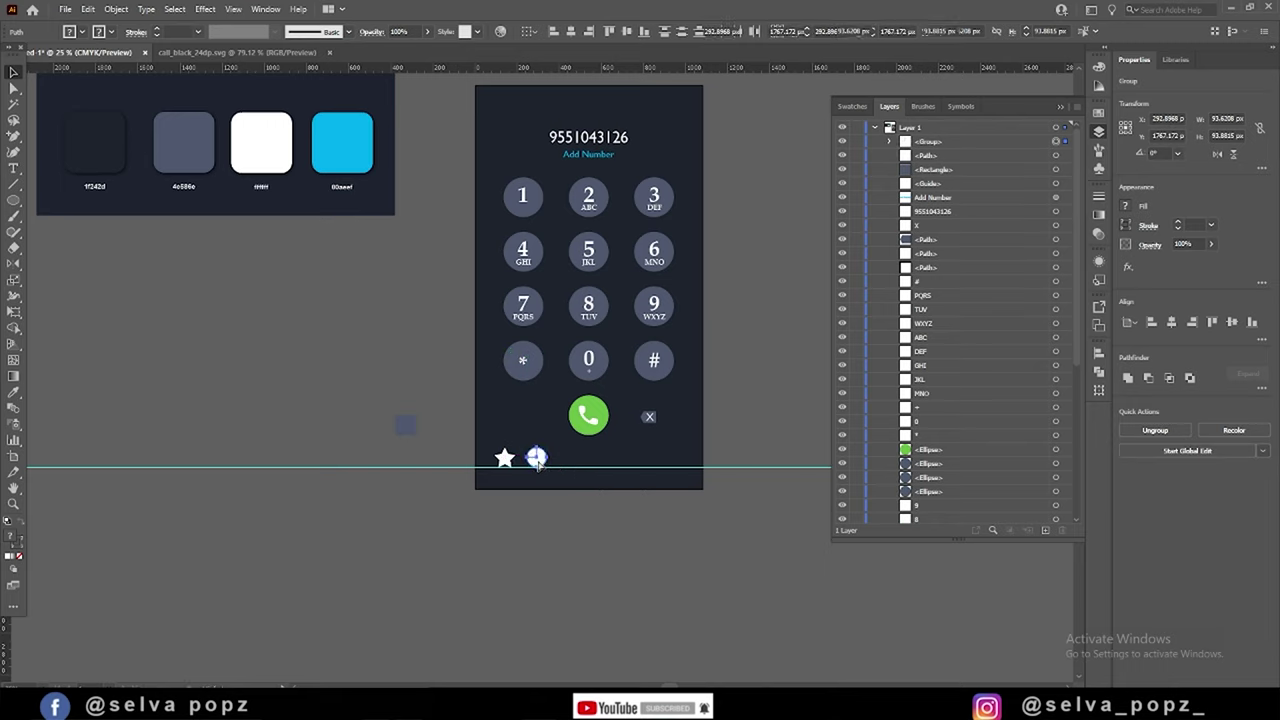
left_click(534, 486)
scroll(534, 486, "up", 2)
scroll(574, 445, "up", 4)
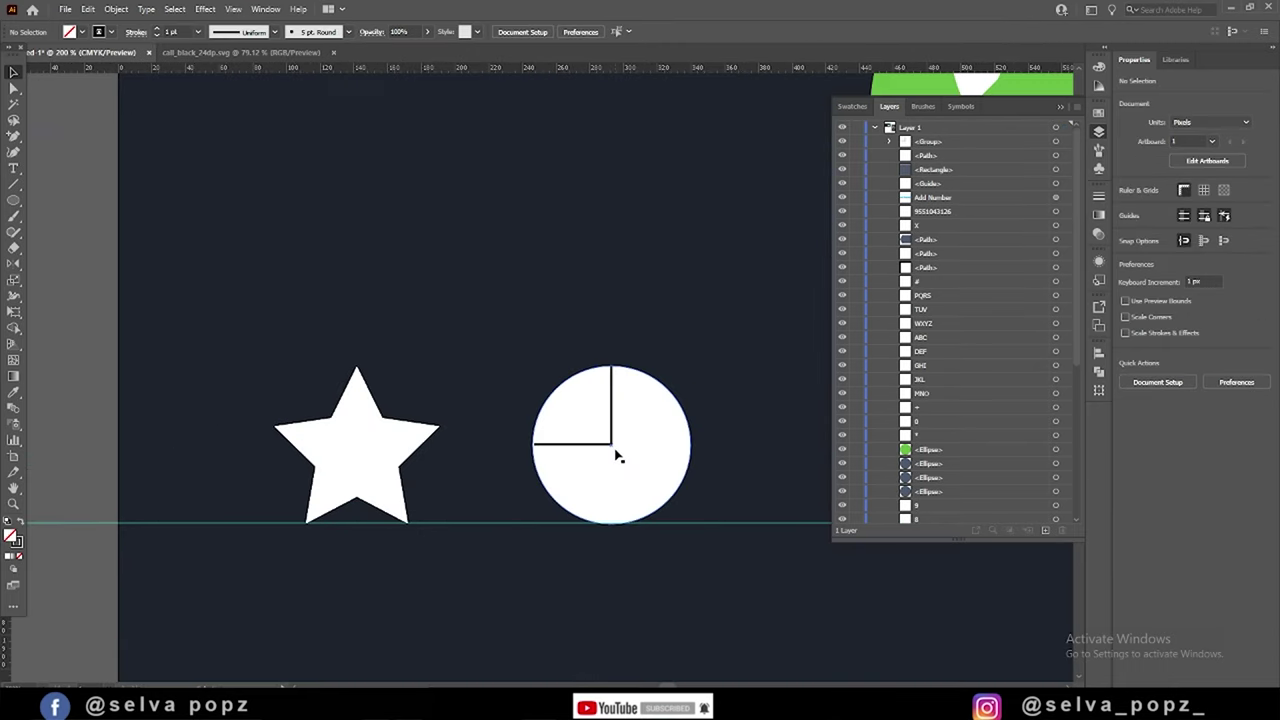
scroll(613, 446, "down", 3)
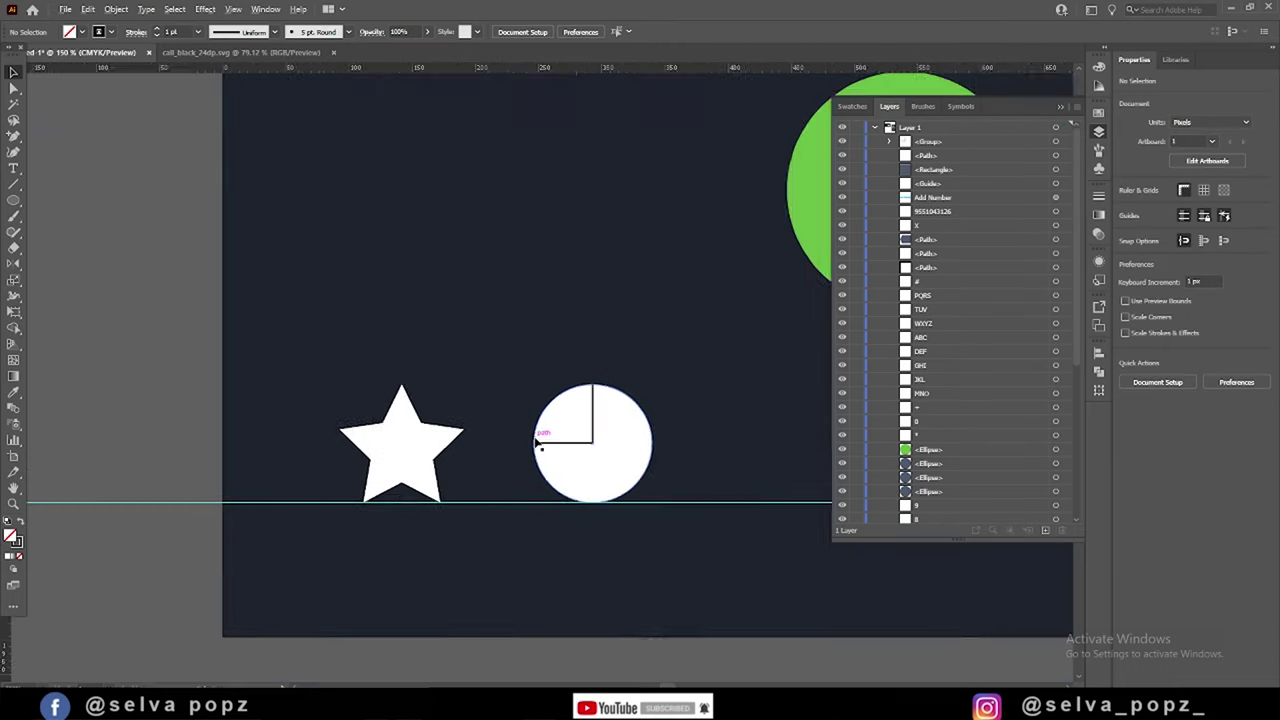
- Duplicate the clock icon to the left and delete the copy's hands, leaving a blank circle
left_click_drag(755, 450, 464, 450)
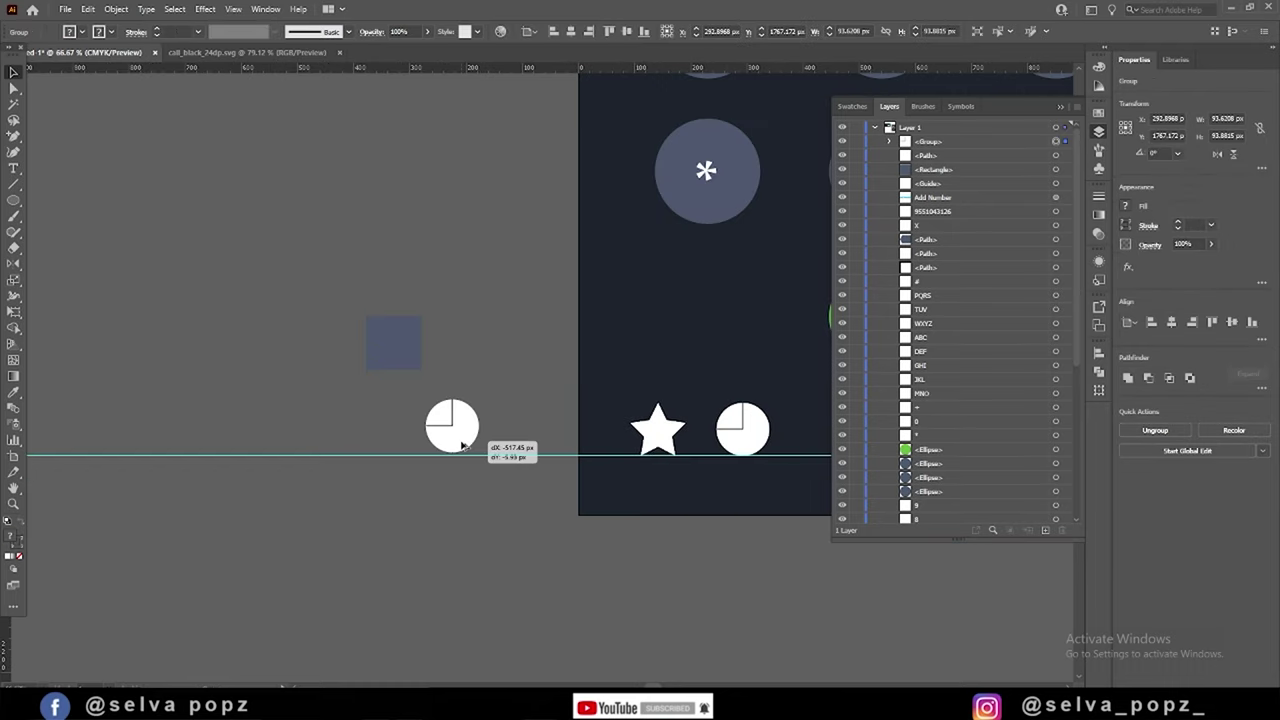
double_click(452, 432)
key("Delete")
key("Escape")
scroll(441, 471, "up", 1)
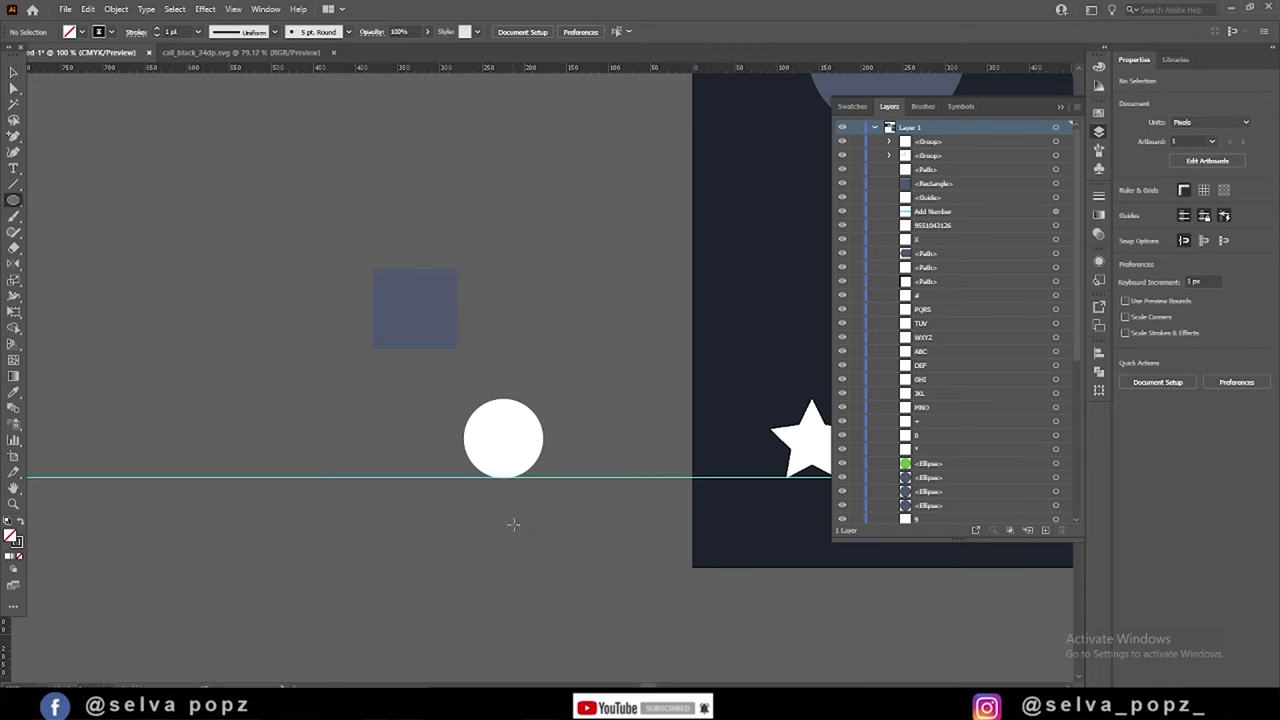
- Draw a small circle, fill it with the navy background colour, and place it on the white circle
left_click_drag(579, 437, 603, 459)
left_click(21, 521)
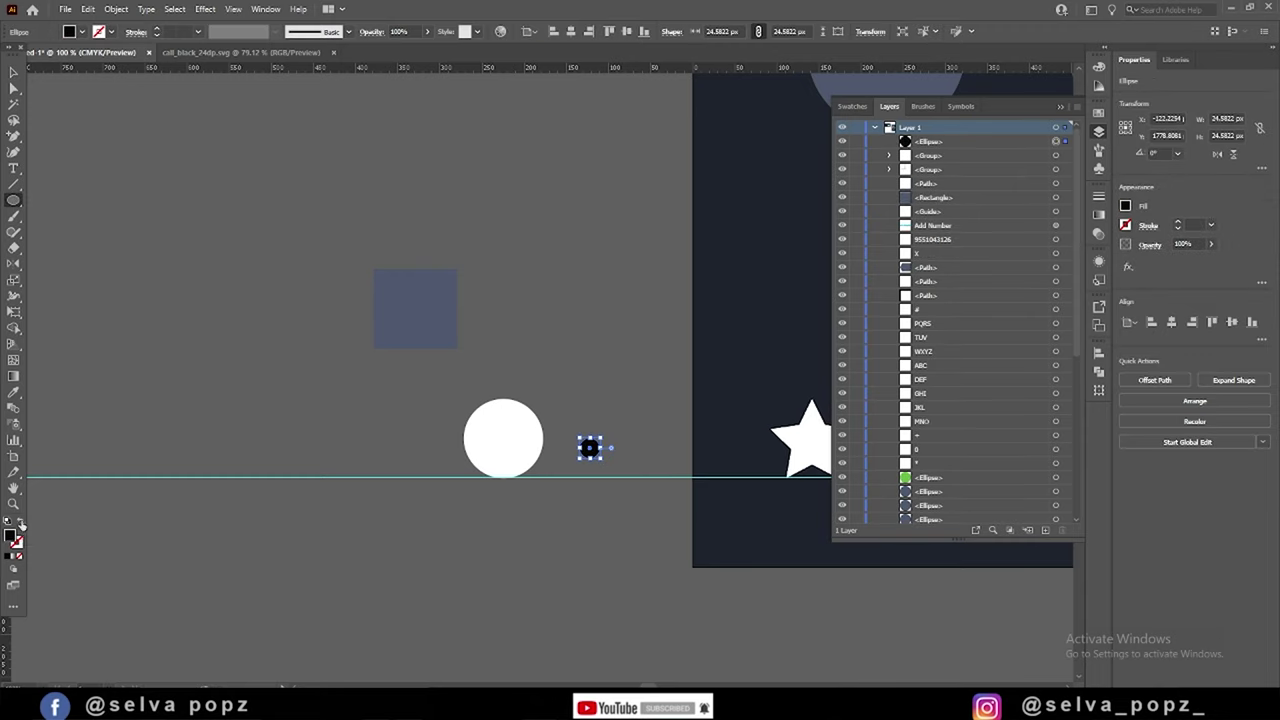
key("i")
left_click(751, 346)
key("v")
left_click(574, 470)
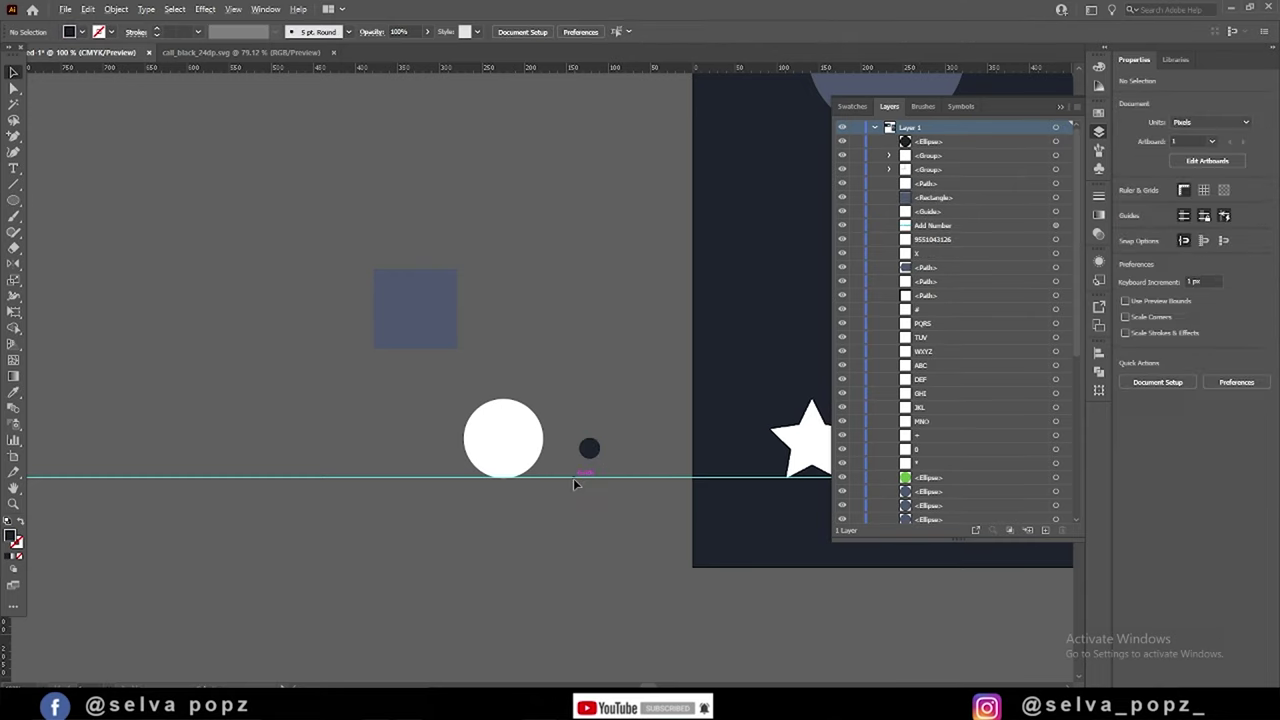
scroll(528, 473, "up", 3)
mouse_move(709, 420)
left_mouse_down()
mouse_move(440, 388)
mouse_move(453, 390)
left_mouse_up()
- Enlarge the navy head to about 30 px and add a larger navy copy below as shoulders
scroll(499, 441, "up", 1)
left_click(507, 356)
left_click_drag(569, 359, 579, 362)
left_click(717, 425)
left_click_drag(509, 341, 498, 474)
mouse_move(560, 394)
left_mouse_down()
mouse_move(551, 401)
mouse_move(580, 377)
left_mouse_up()
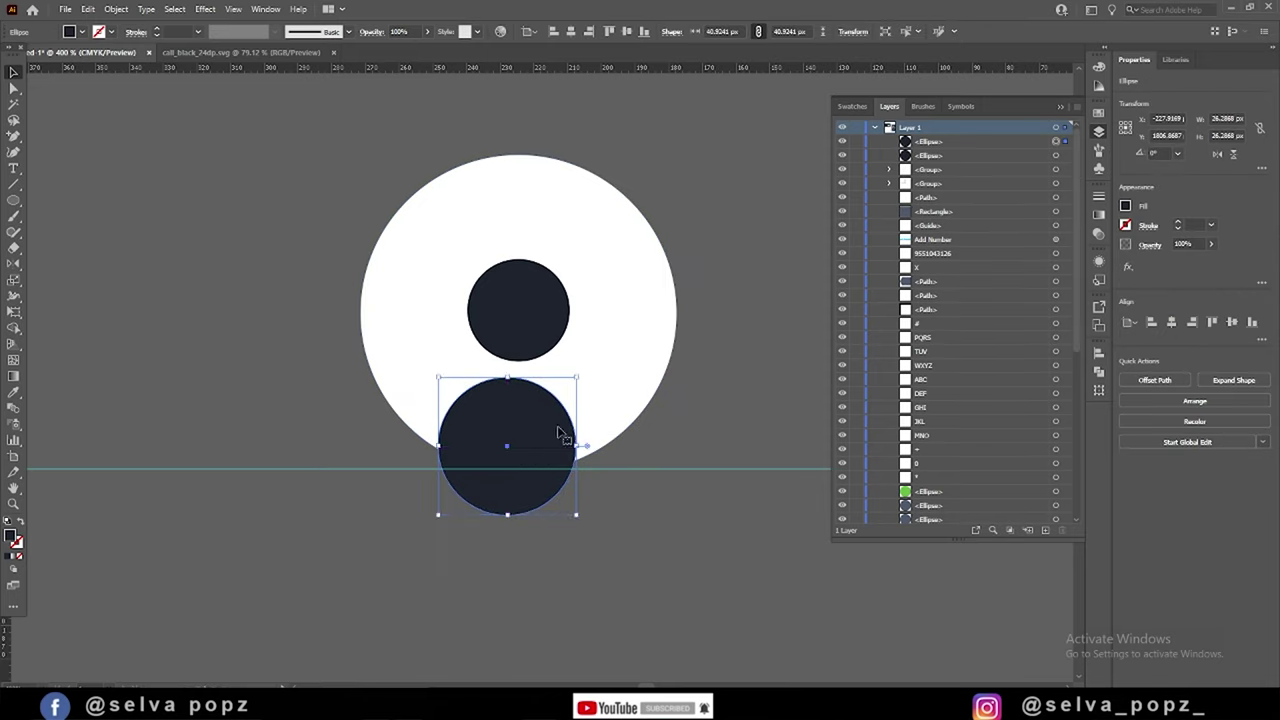
left_click_drag(523, 435, 523, 449)
left_click_drag(574, 396, 640, 371)
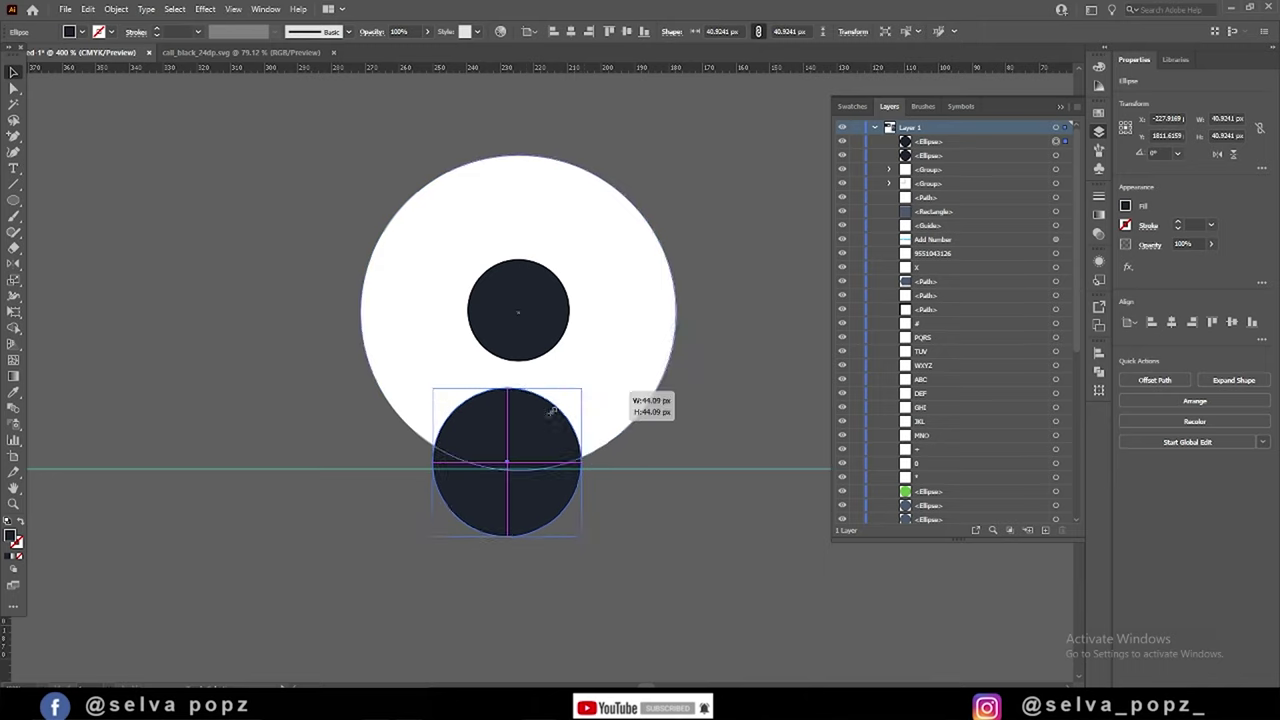
left_click(695, 452)
left_click_drag(474, 449, 476, 449)
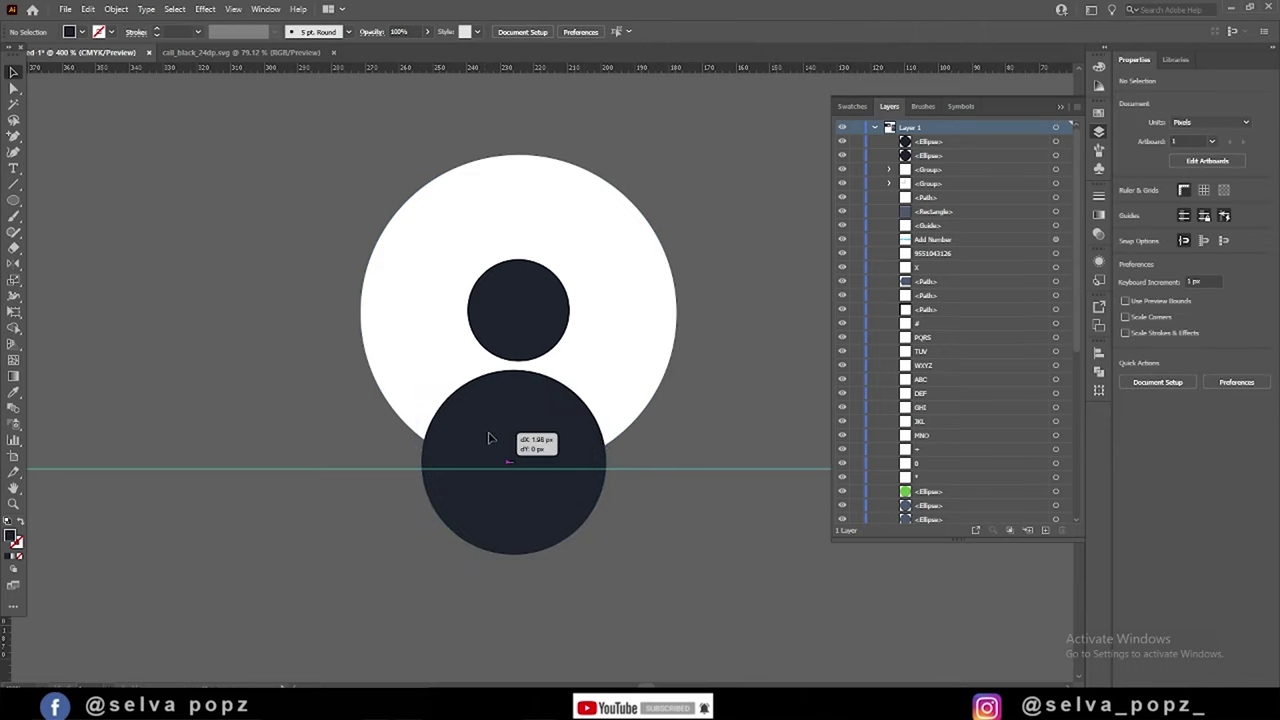
- Clip the navy head and shoulders with a copy of the white circle as a clipping mask
left_click(621, 380)
left_click_drag(621, 380, 617, 354)
right_click(606, 372)
left_click(671, 489)
left_click(725, 397)
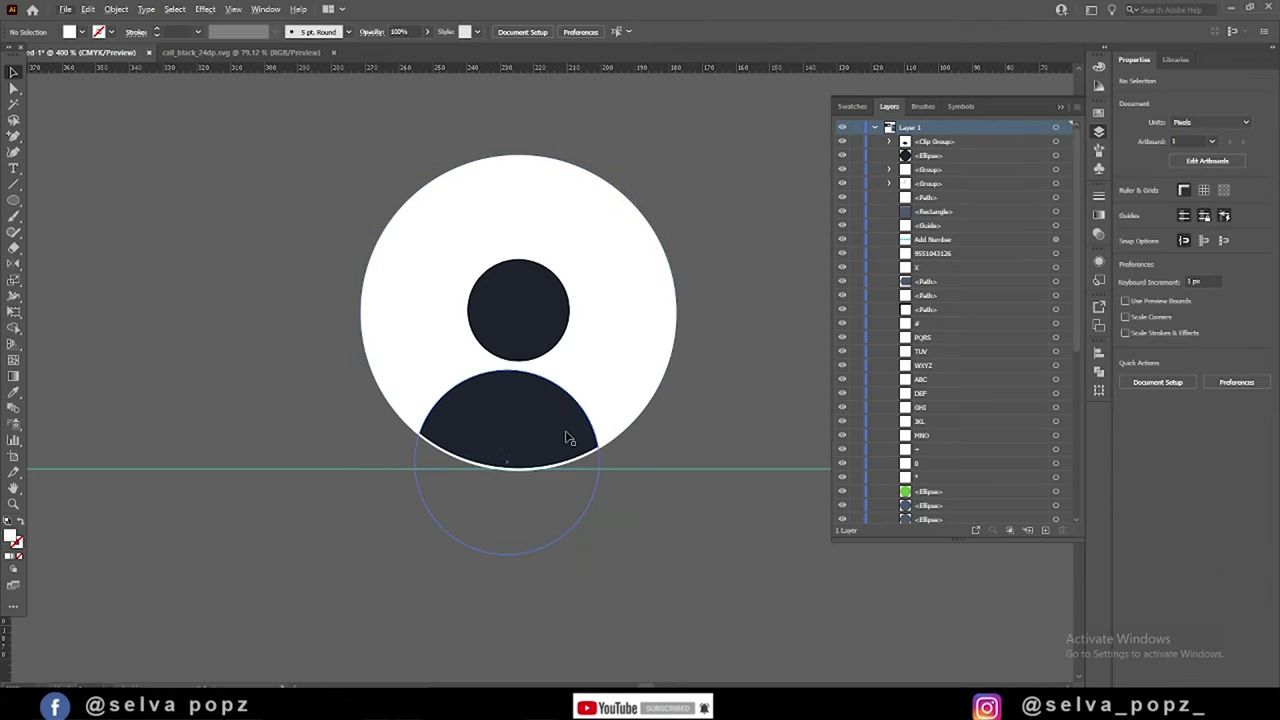
scroll(707, 431, "down", 2)
scroll(508, 505, "down", 2)
- Move the contact icon beside the clock, group it, and align it with the other icons
scroll(525, 494, "down", 1)
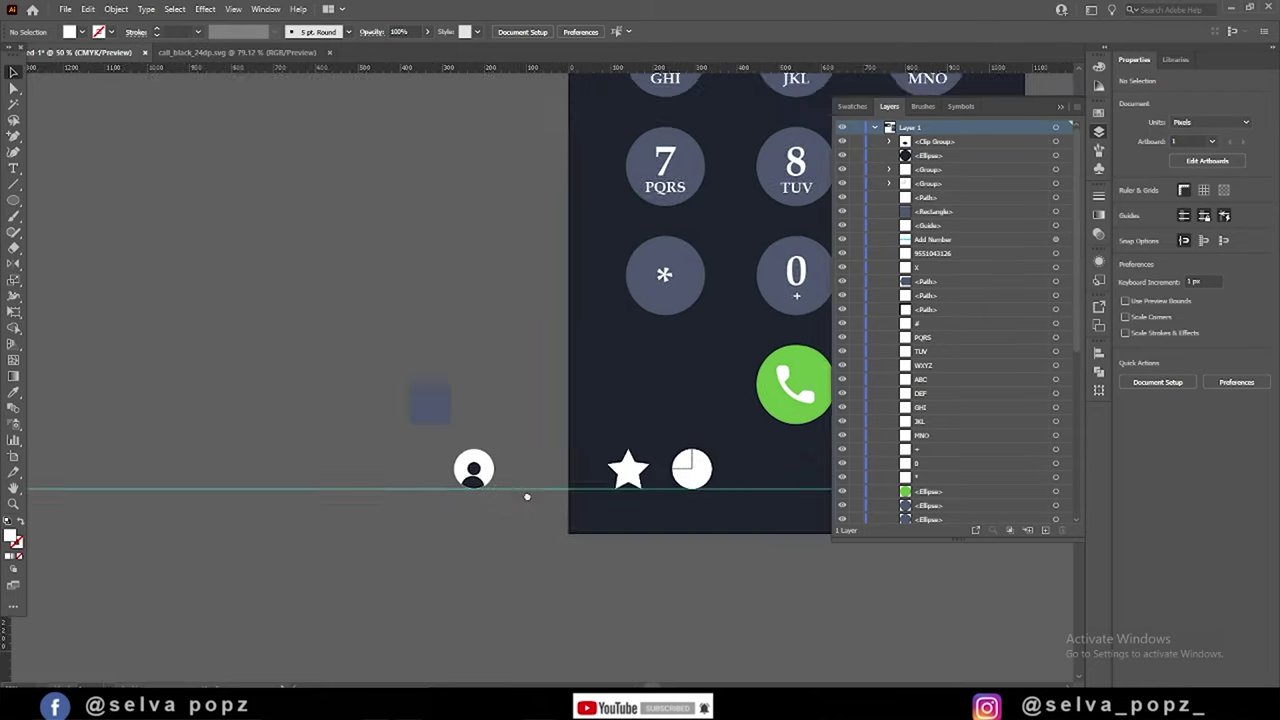
left_click_drag(408, 481, 728, 478)
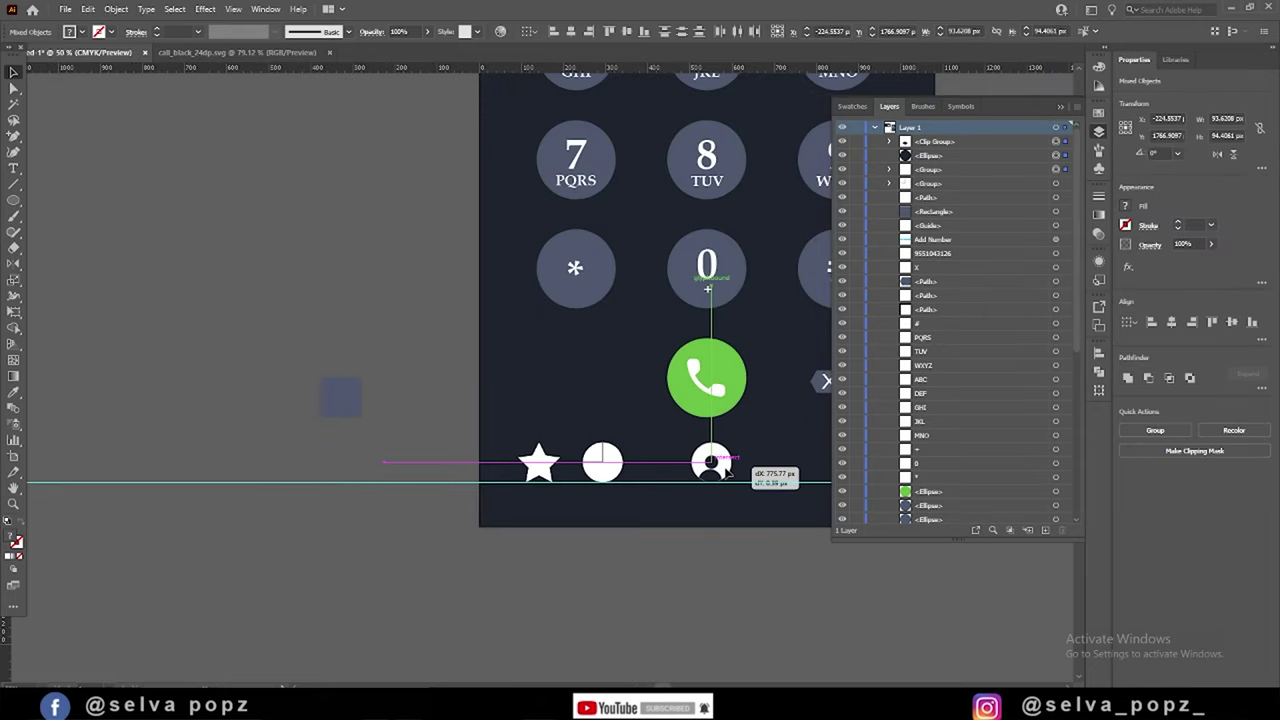
key("ctrl+g")
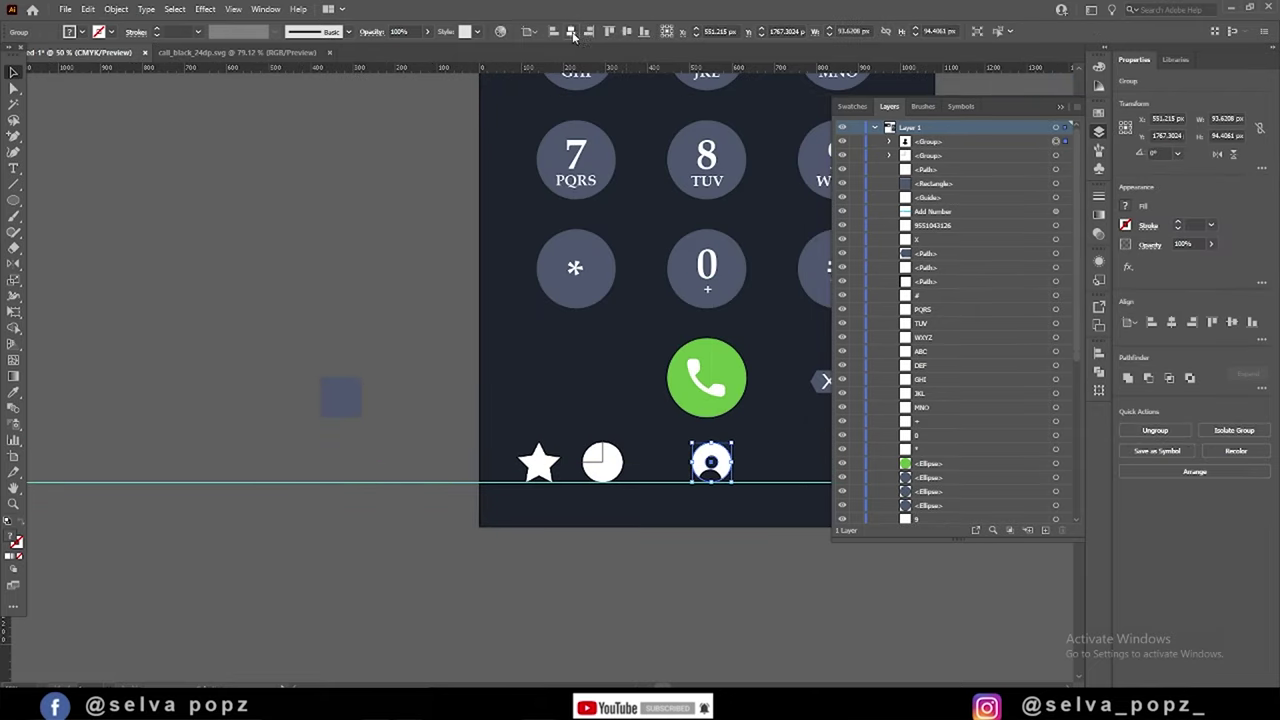
left_click(570, 31)
left_click(471, 463)
scroll(722, 553, "down", 2)
scroll(593, 498, "up", 4)
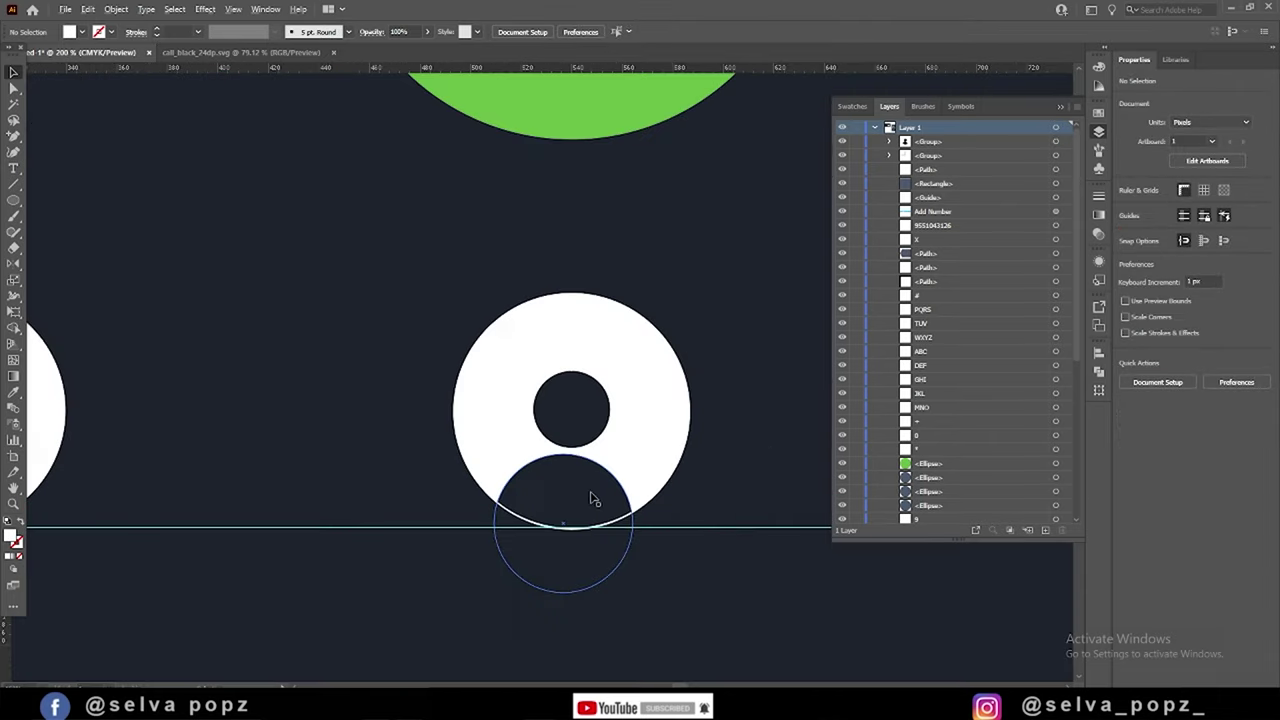
- Reposition the shoulder shape within the white circle inside the clip group
left_click(585, 415)
scroll(585, 415, "down", 4)
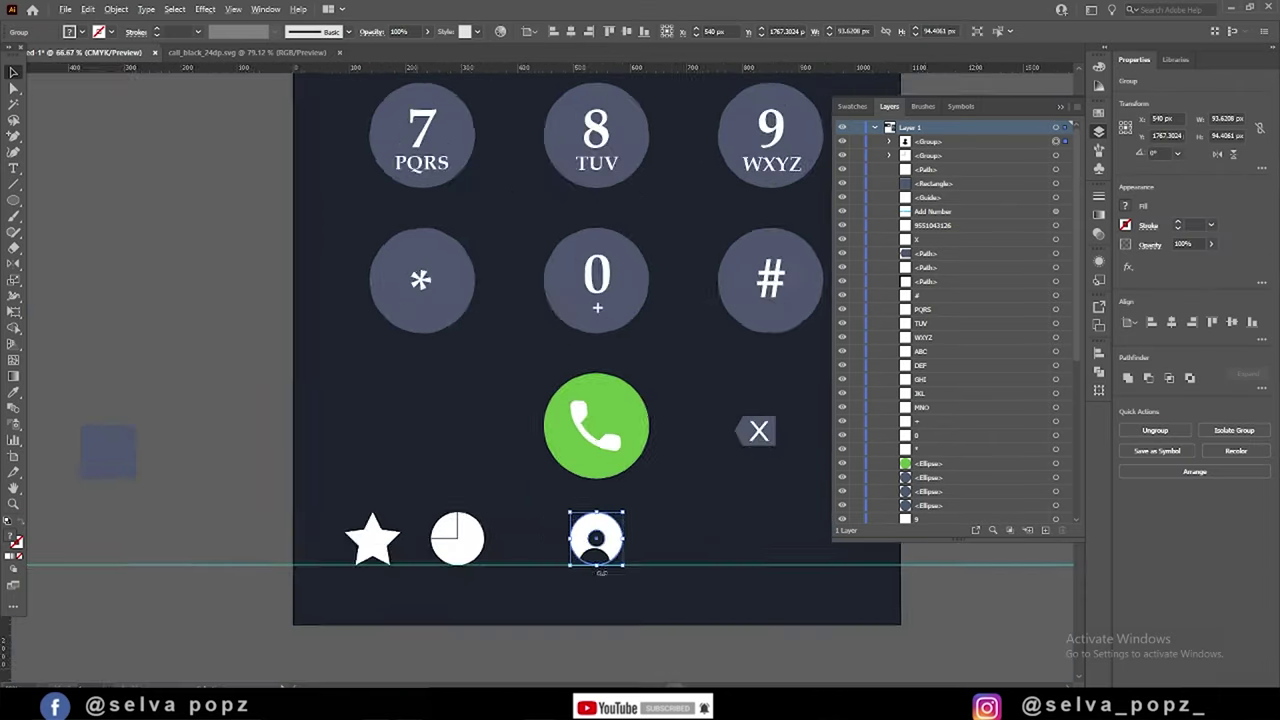
left_click(654, 620)
scroll(575, 505, "down", 2)
scroll(503, 456, "up", 5)
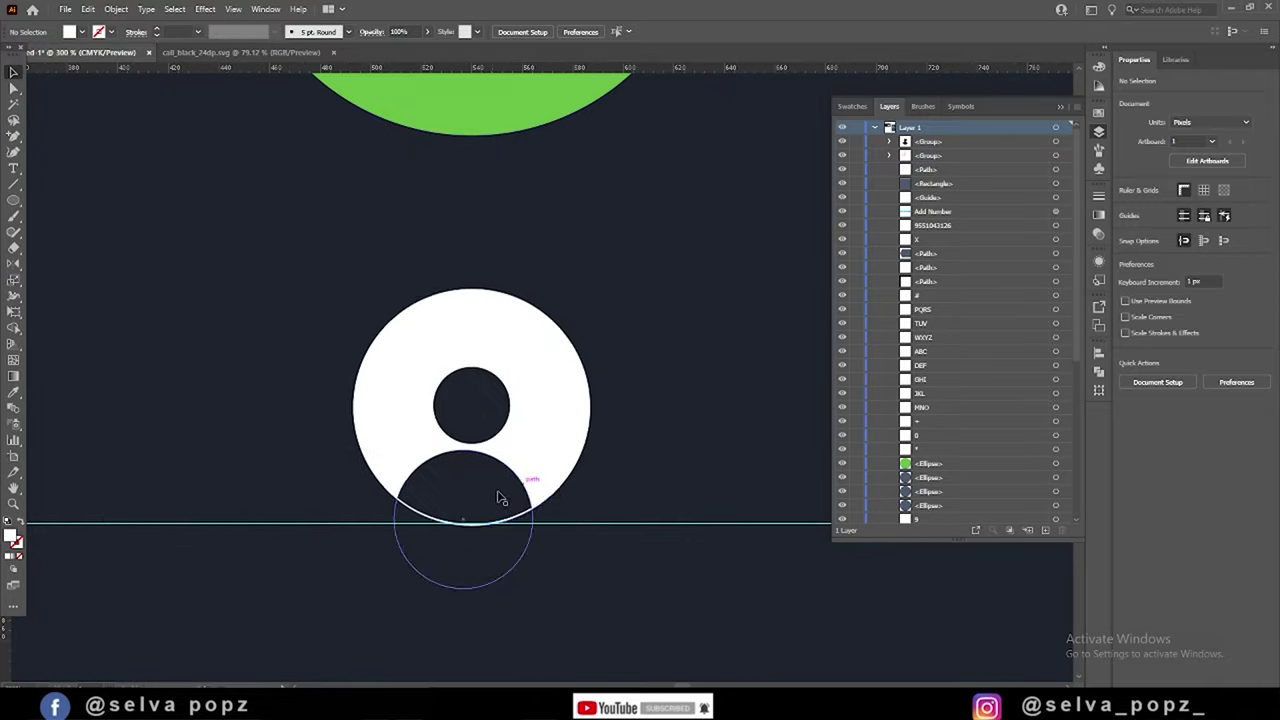
left_click(543, 463)
double_click(490, 503)
double_click(490, 503)
left_click_drag(490, 503, 488, 501)
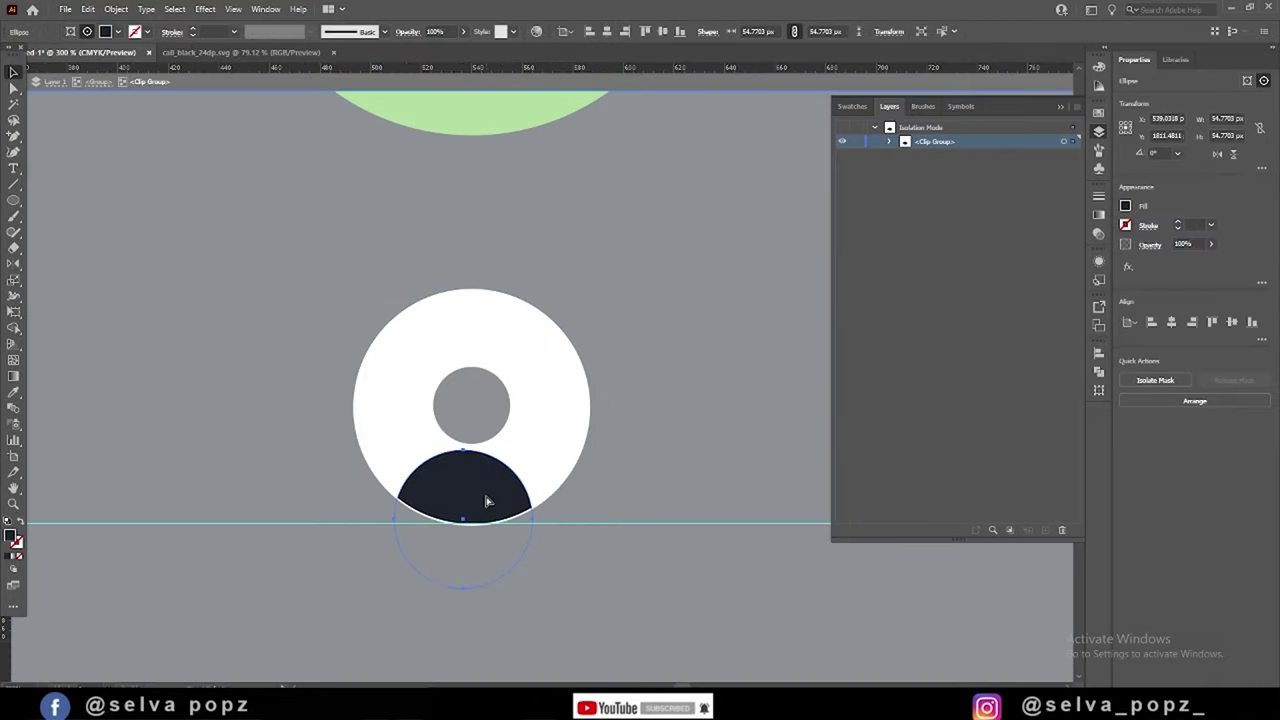
left_click(603, 486)
key("Escape")
- Select the clock icon group to compare it with the contact icon
scroll(523, 556, "down", 3)
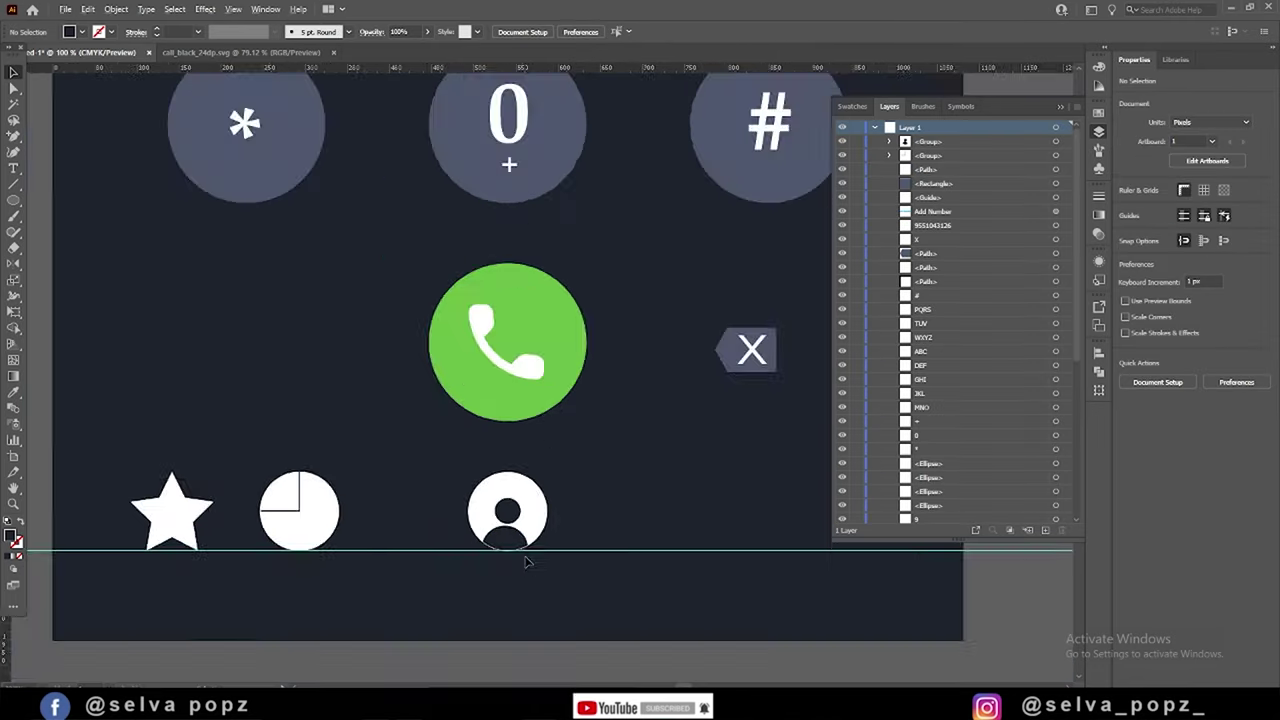
scroll(637, 531, "down", 3)
left_click(468, 430)
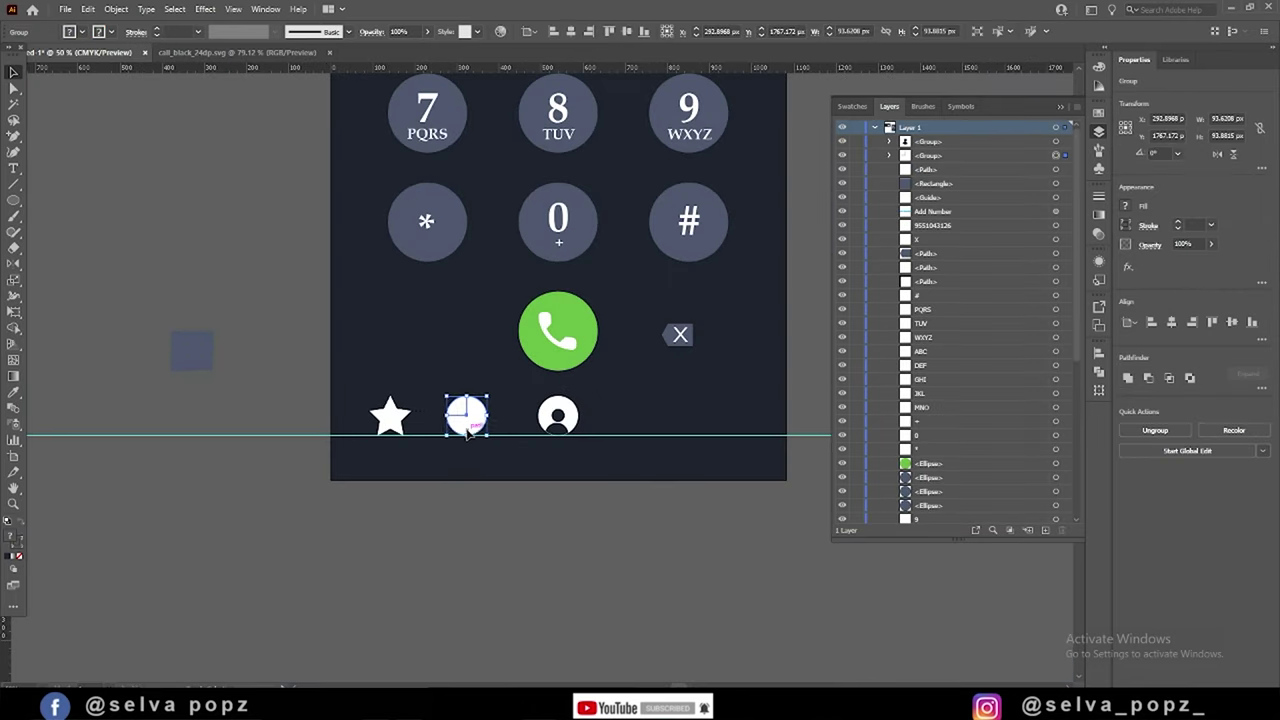
left_click(512, 578)
scroll(600, 580, "left", 3)
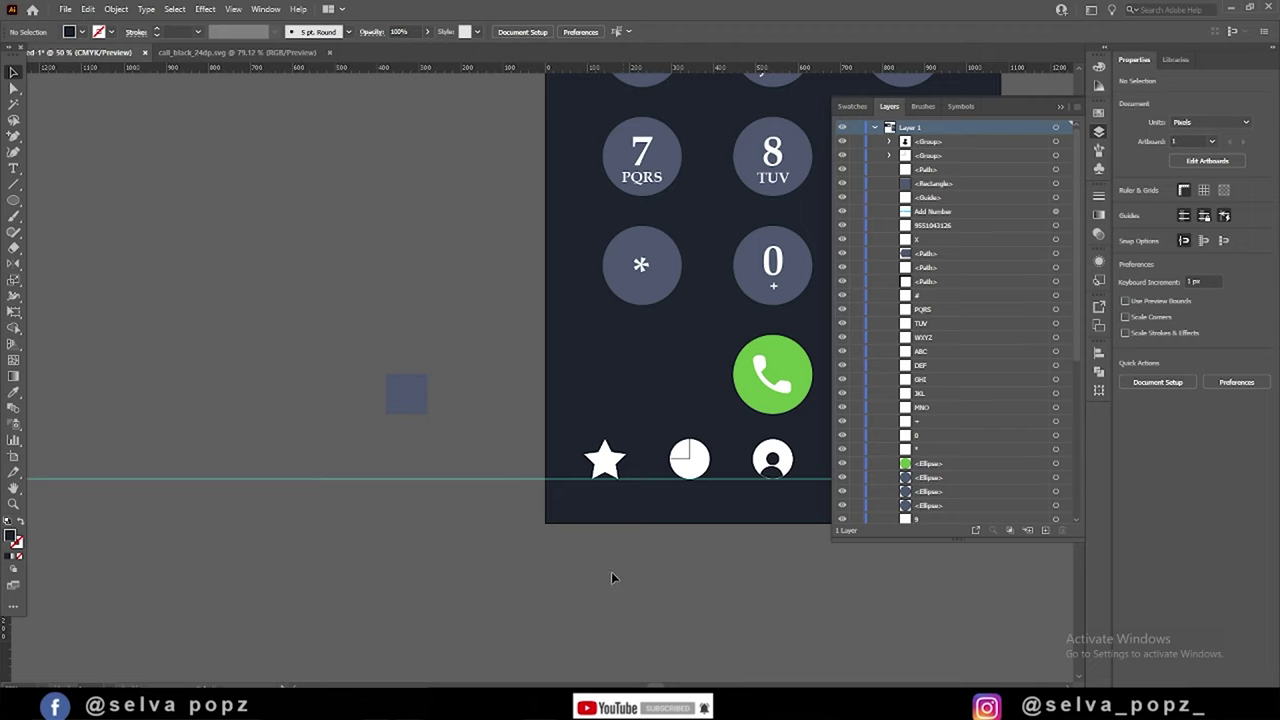
- Draw a small white-filled circle and place it in the backing square's top-left corner
key("l")
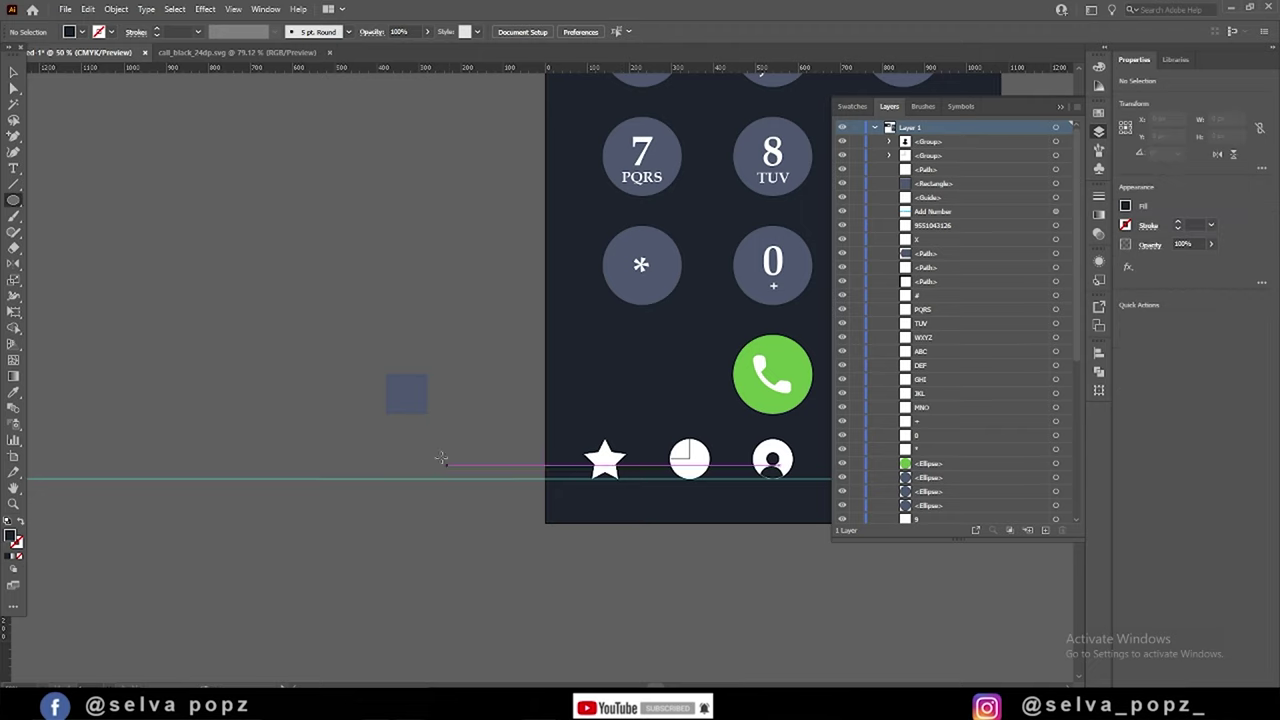
left_click_drag(440, 454, 448, 462)
key("i")
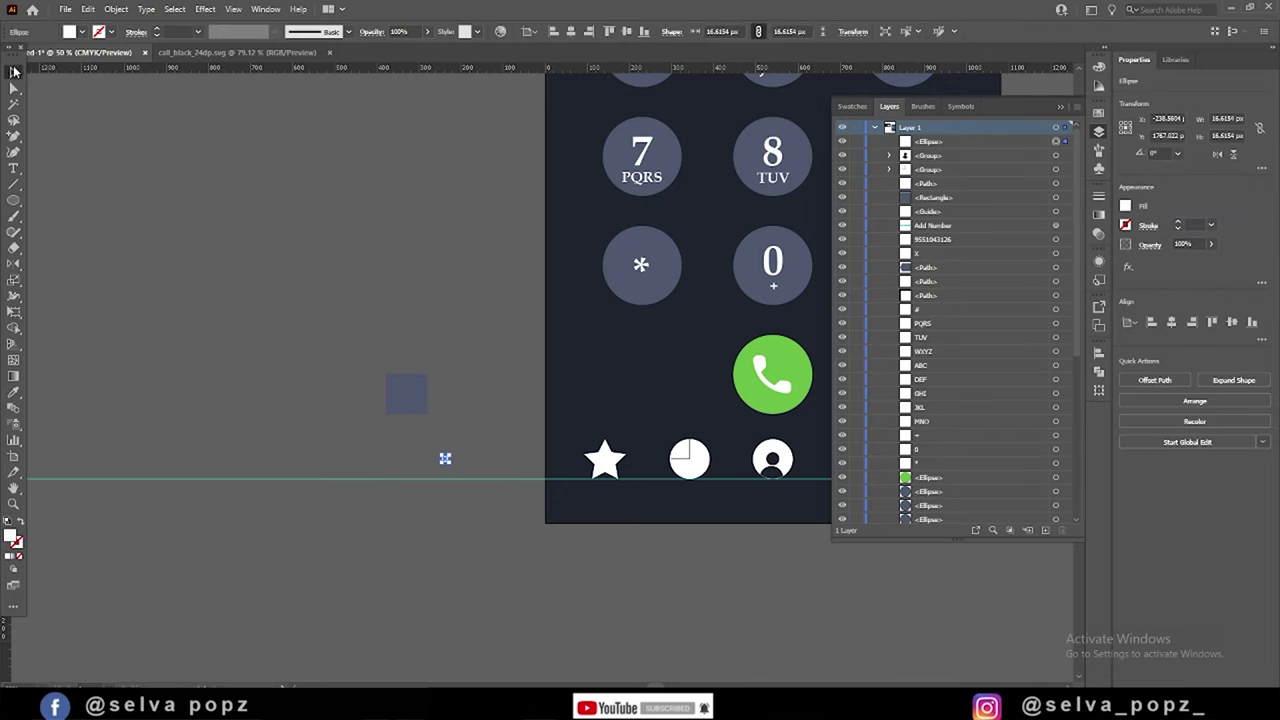
key("v")
scroll(436, 458, "up", 4)
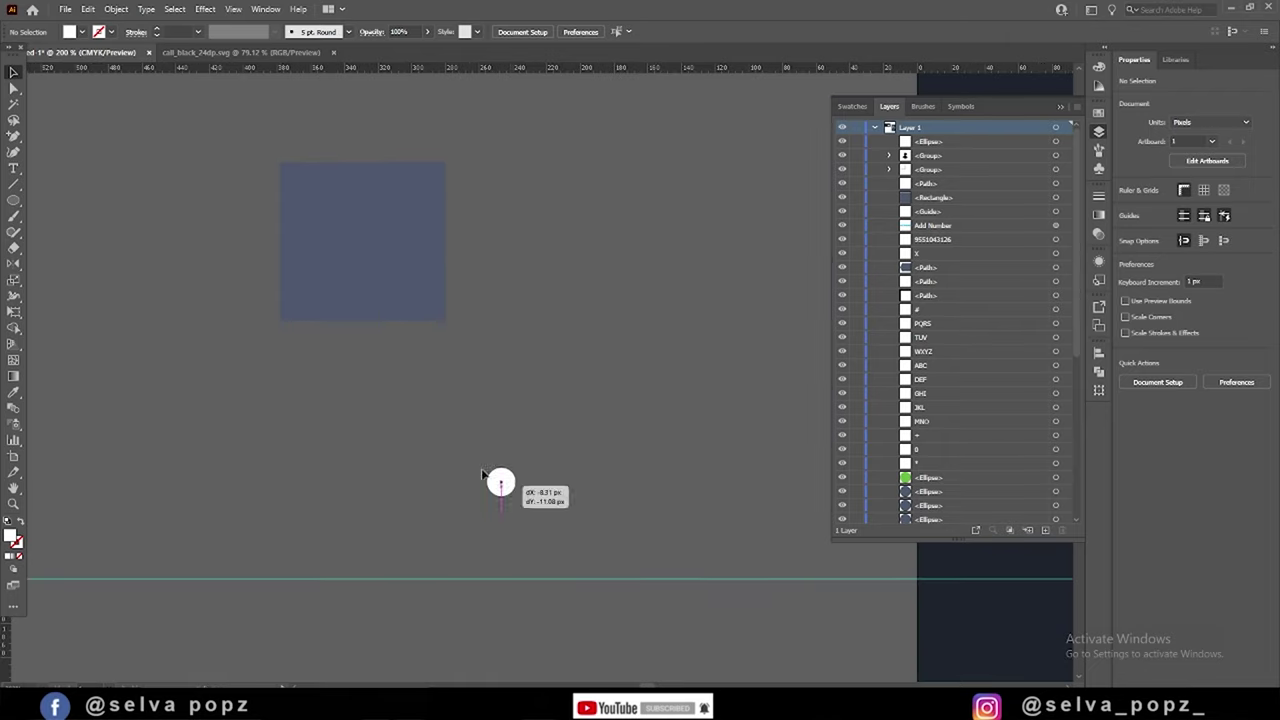
left_click_drag(468, 458, 258, 152)
scroll(457, 386, "up", 4)
scroll(457, 386, "left", 4)
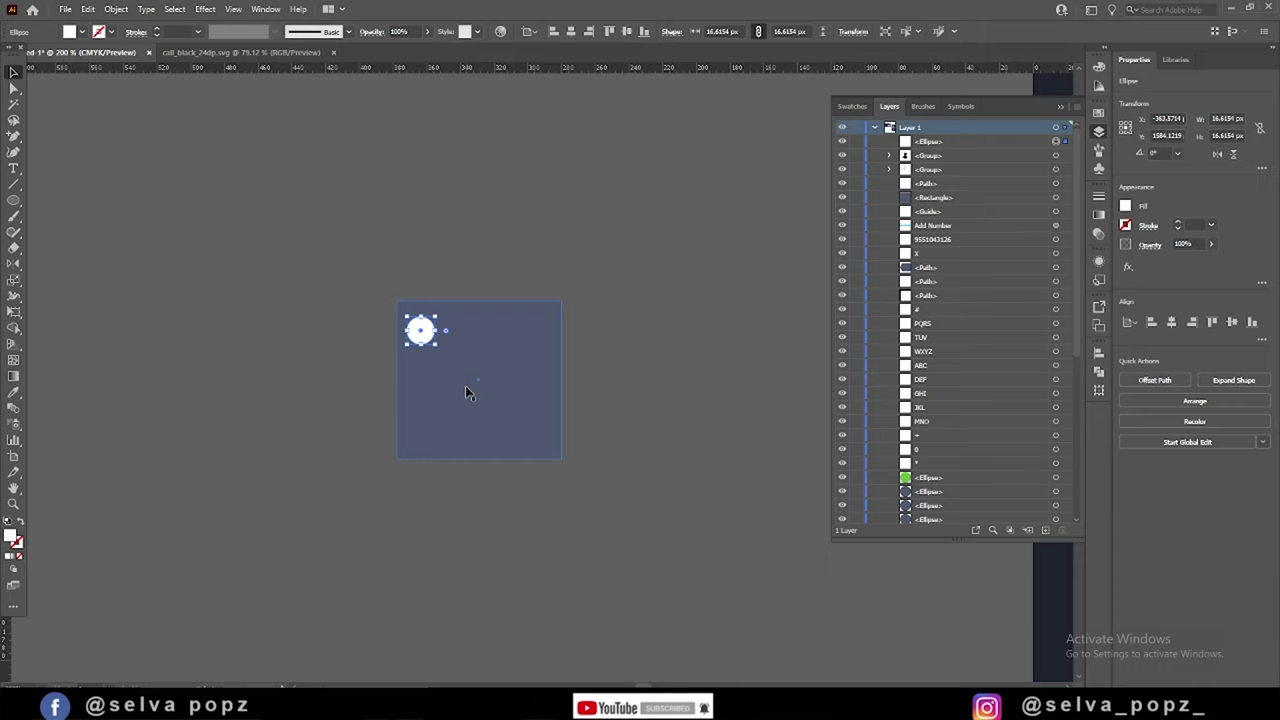
- Duplicate the dot to the right to form a row of three dots
left_click(465, 388)
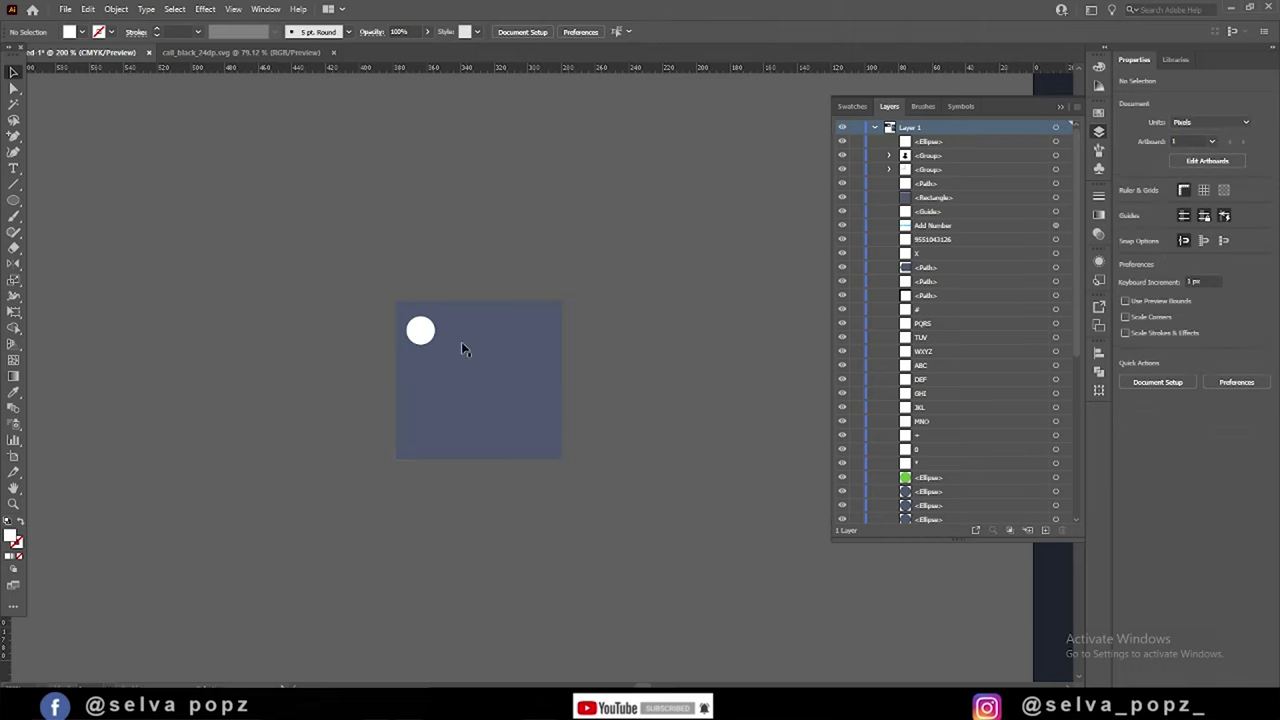
left_click_drag(430, 333, 527, 340)
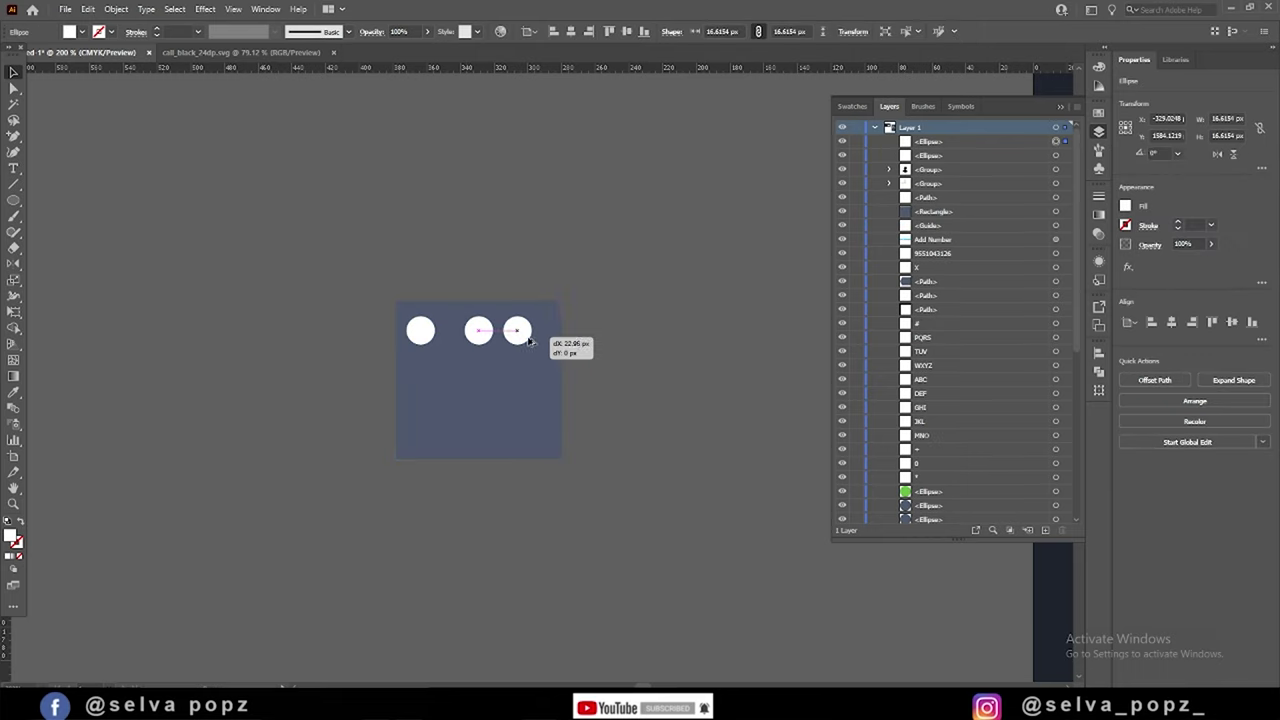
left_click_drag(527, 340, 532, 338)
left_click(616, 366)
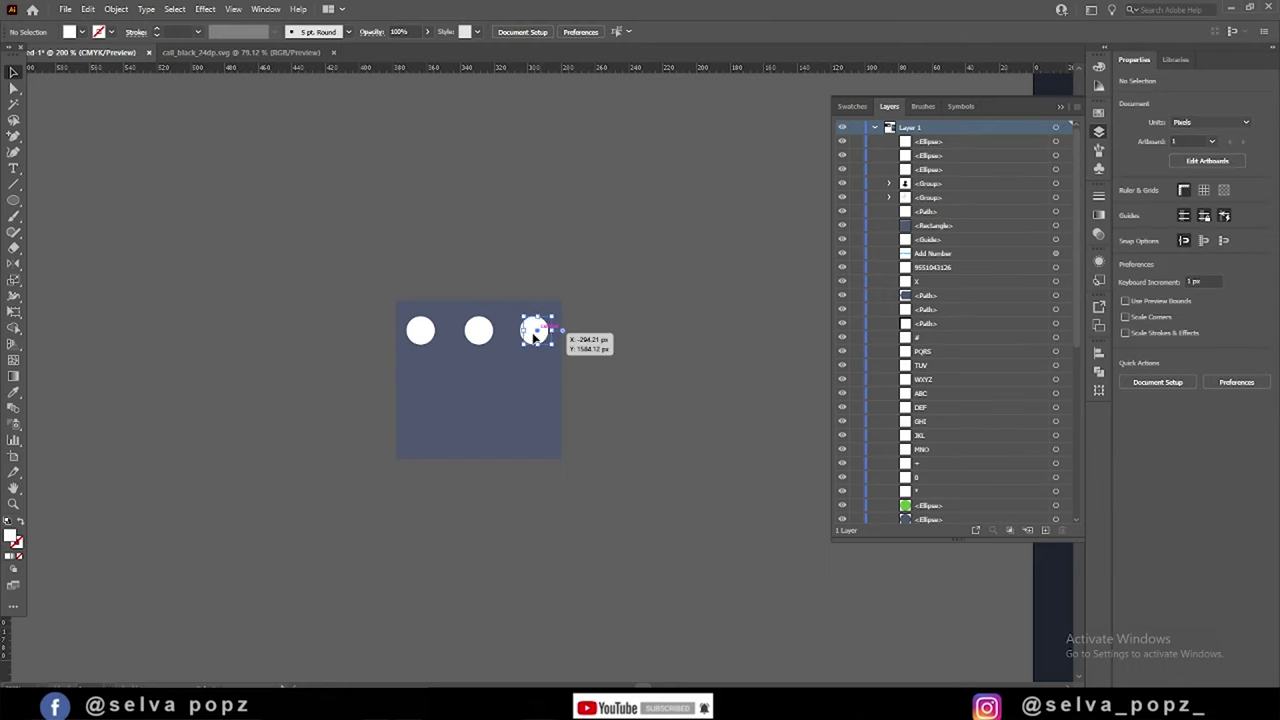
- Copy the dot row downward twice to make a 3×3 grid, nudging it down-right
scroll(488, 374, "up", 2)
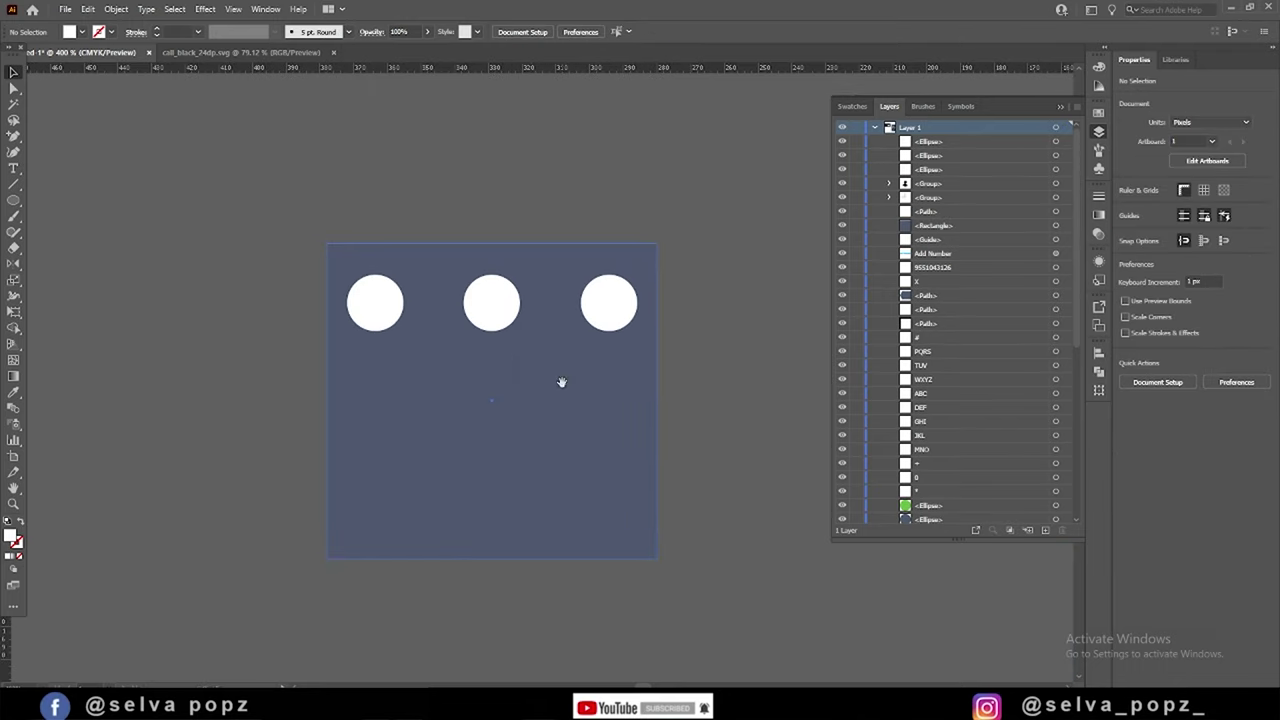
left_click(378, 308)
left_click(491, 305, "shift")
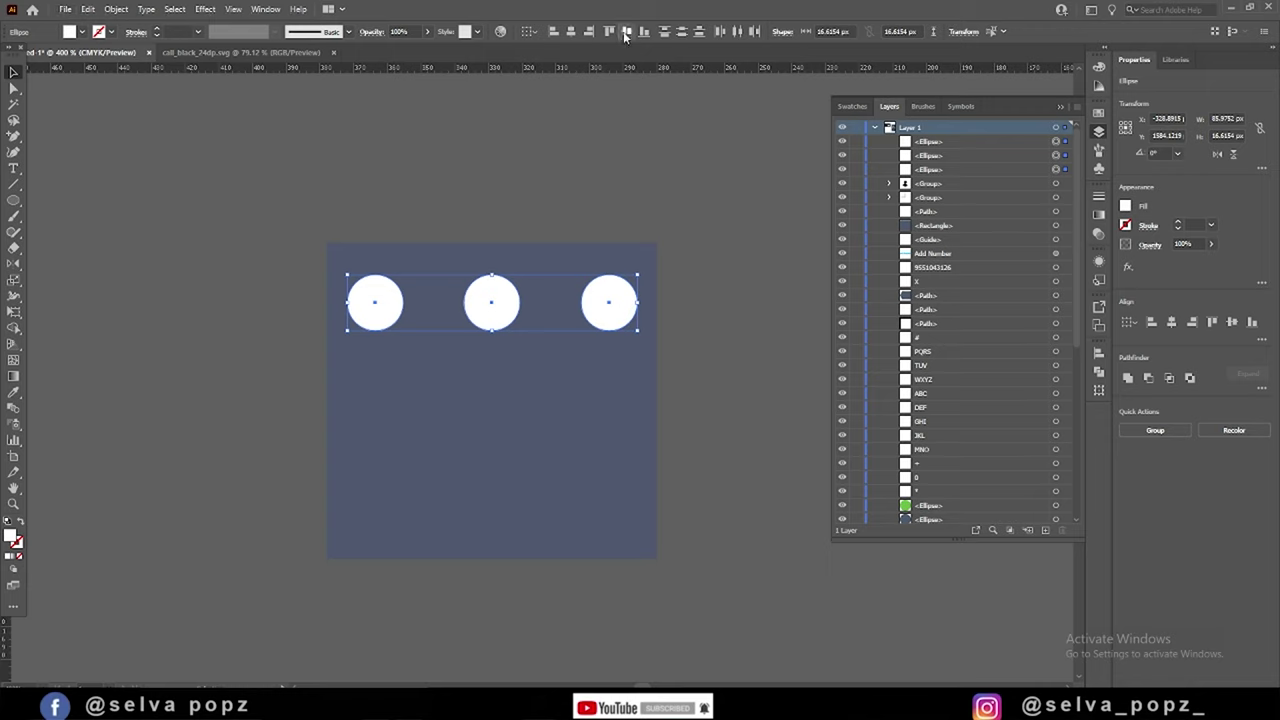
left_click_drag(616, 320, 617, 410)
left_click_drag(617, 410, 617, 517)
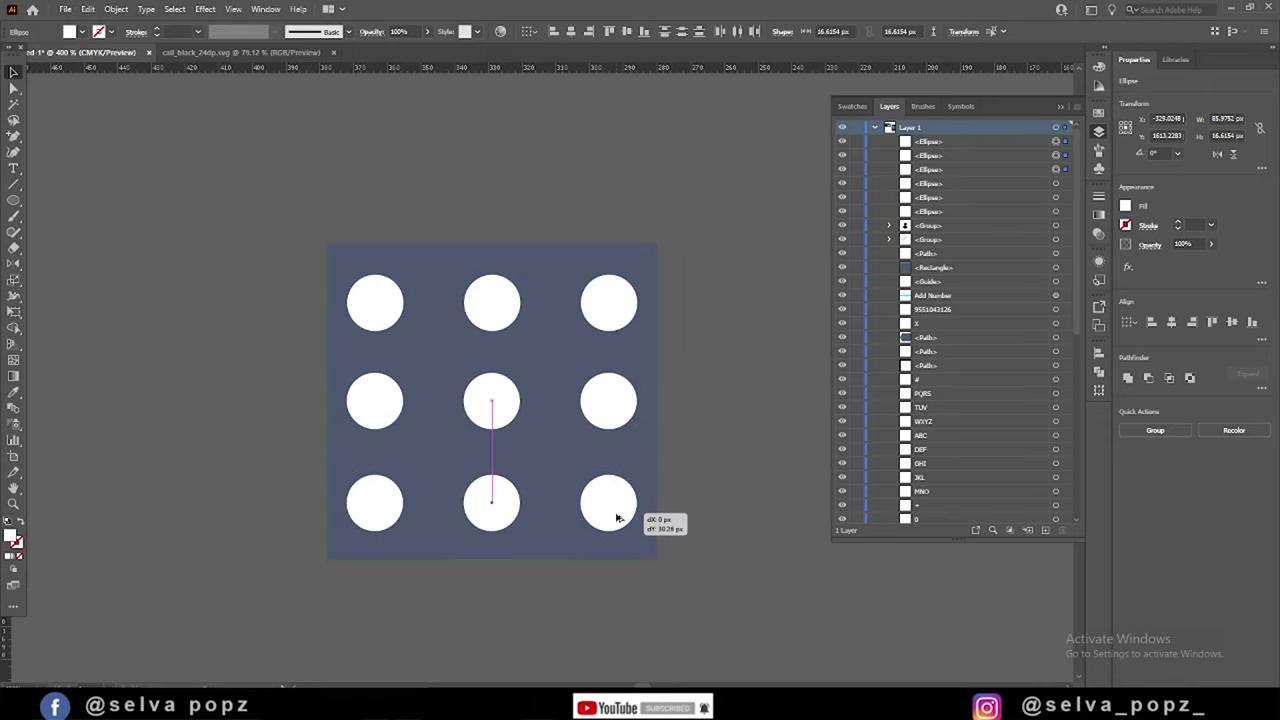
scroll(722, 440, "down", 2)
scroll(409, 346, "down", 2)
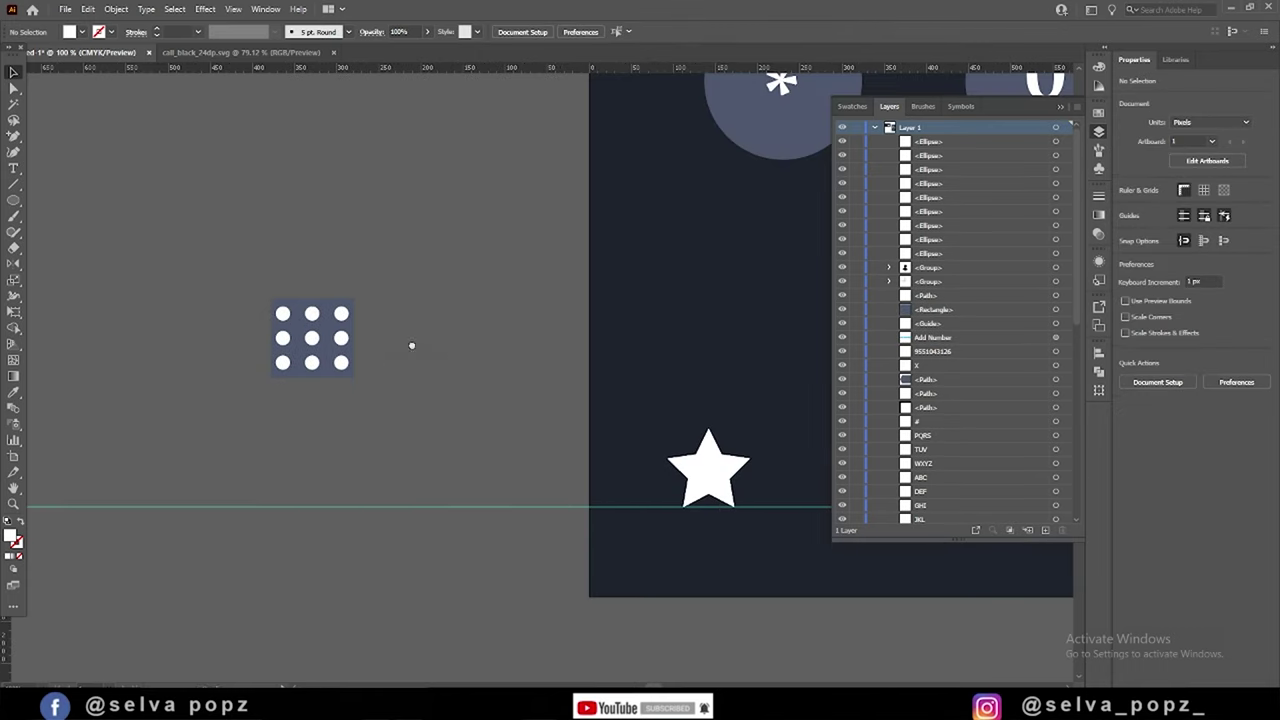
left_click_drag(350, 372, 386, 388)
left_click(296, 325)
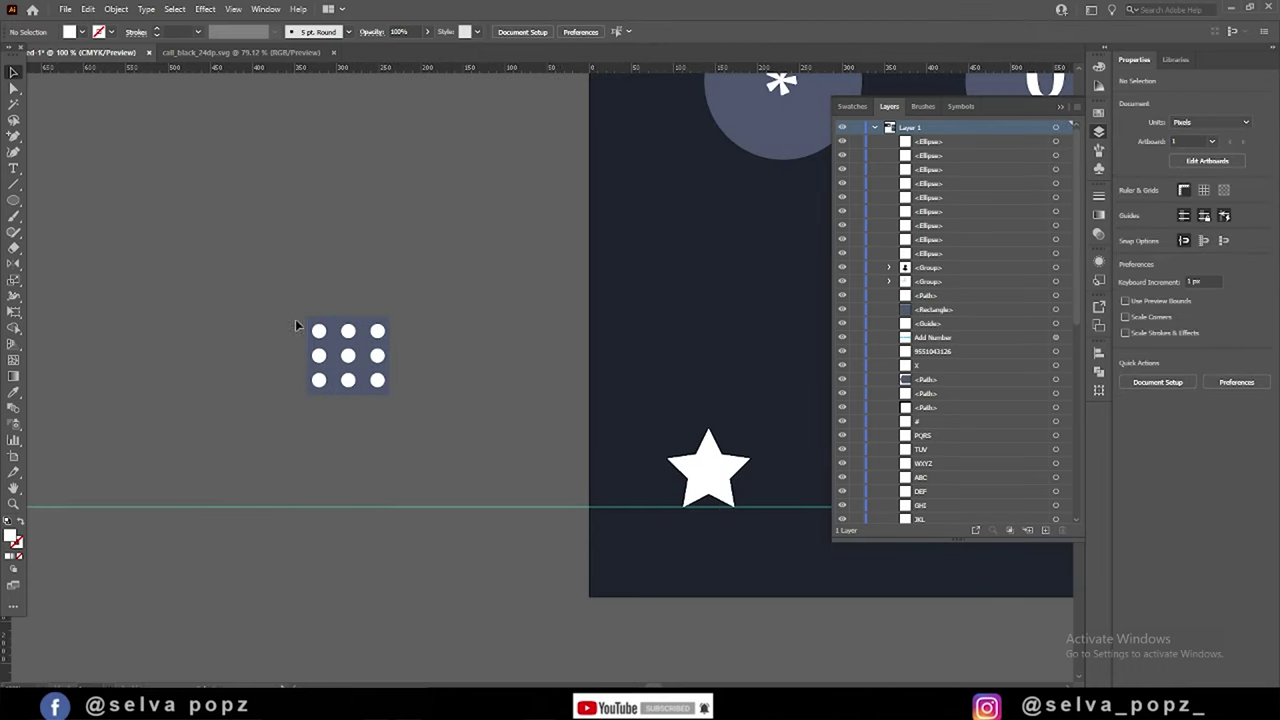
- Lock the grey-blue backing square and move the nine dots toward the bottom icon row
left_click(330, 325)
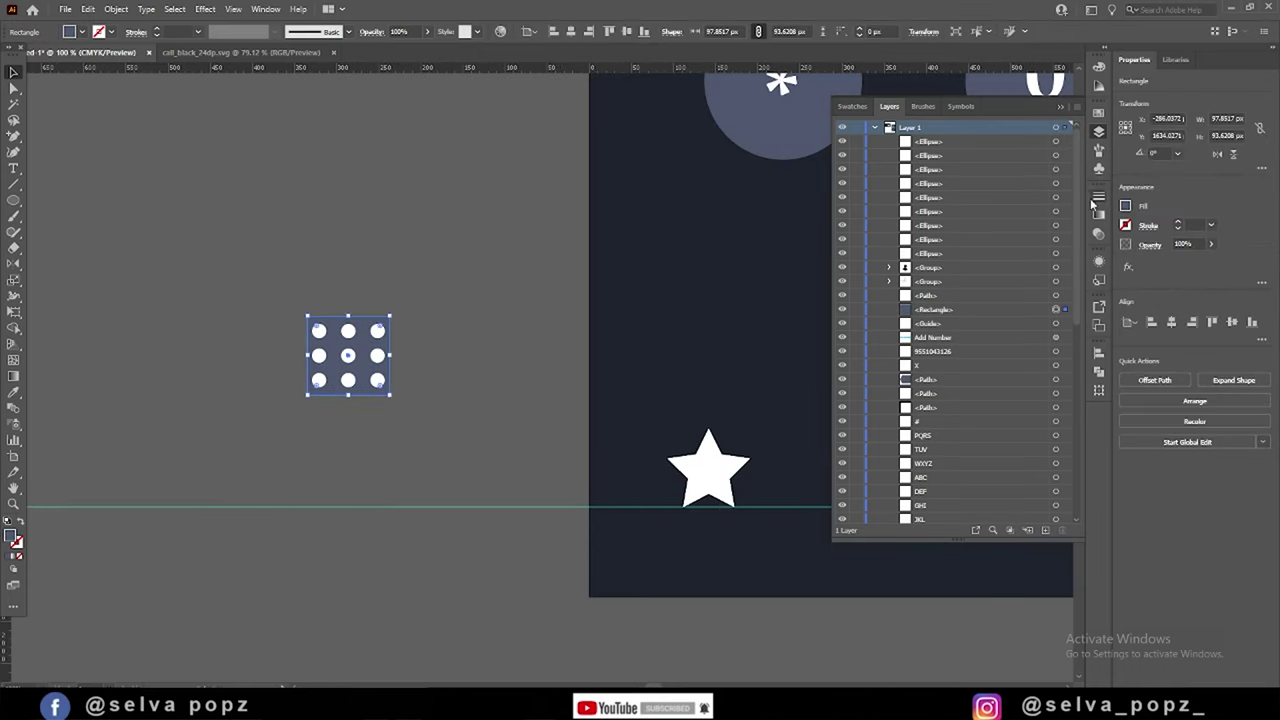
left_click(856, 310)
left_click_drag(374, 407, 300, 316)
left_click_drag(377, 380, 491, 480)
scroll(491, 480, "down", 2)
scroll(254, 326, "down", 3)
left_click_drag(233, 300, 234, 300)
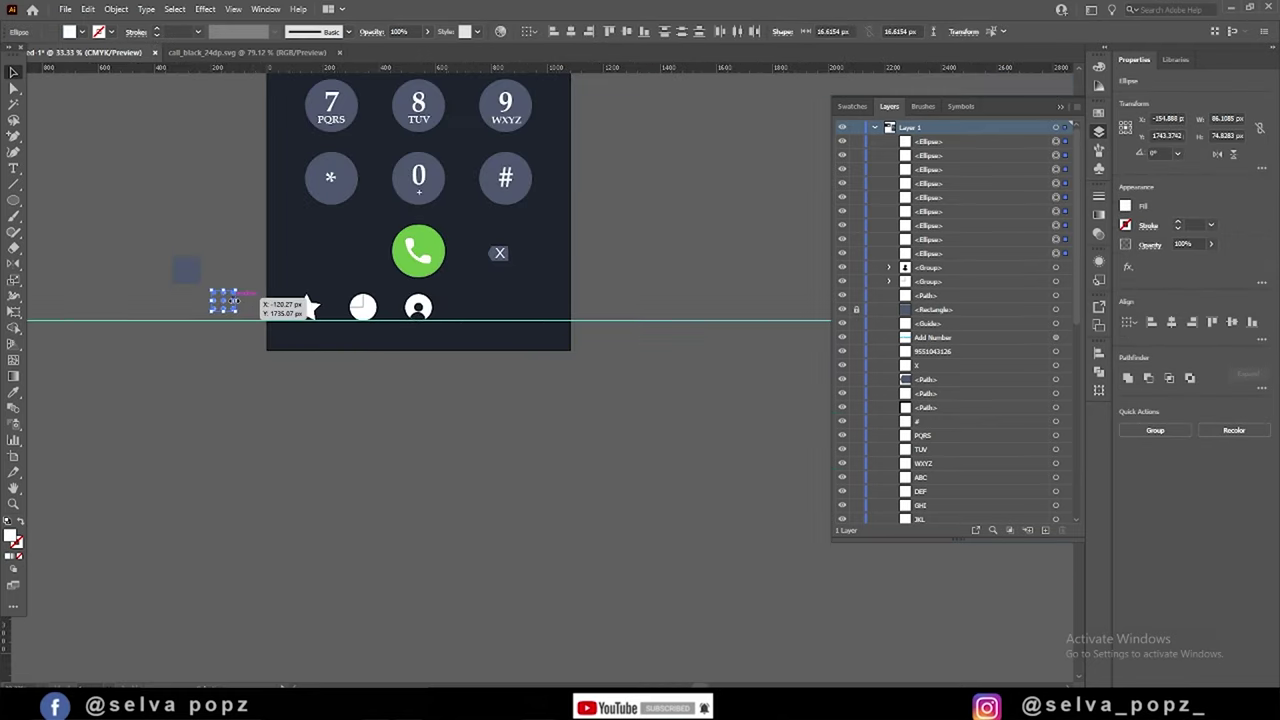
scroll(234, 314, "up", 2)
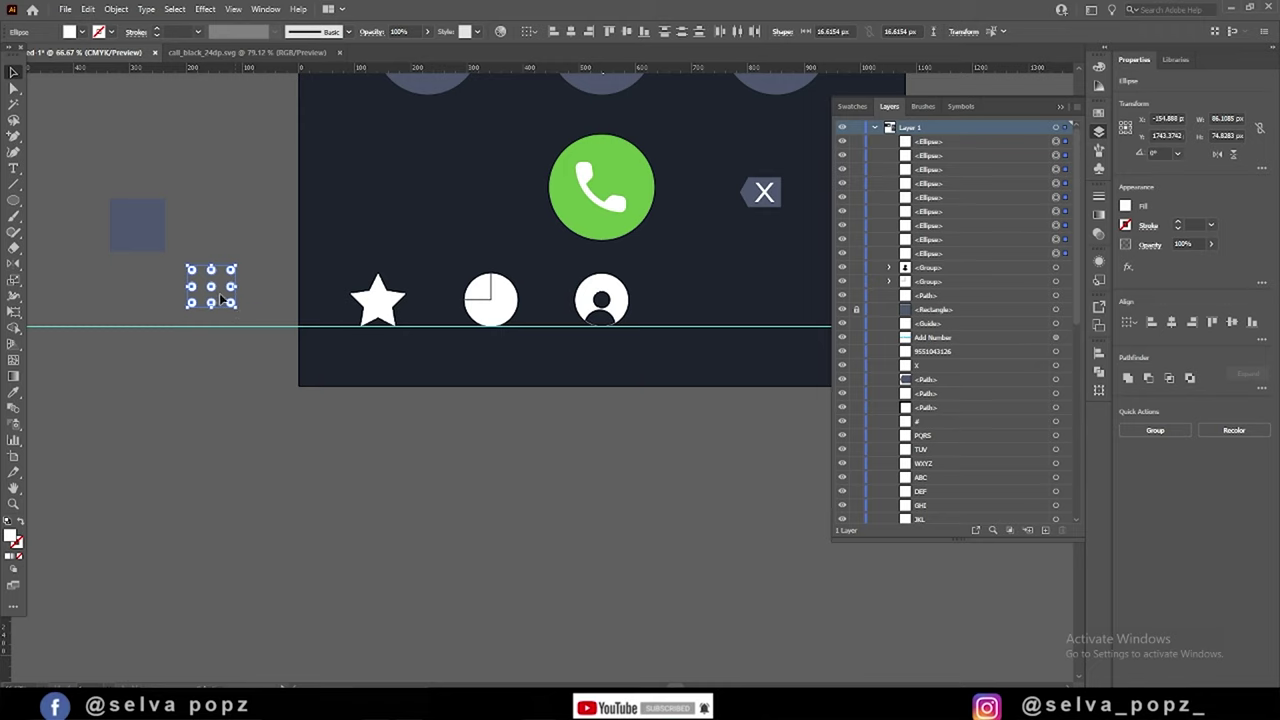
- Move the 3×3 white dot grid into the bottom tab row, right of the contacts icon
left_click(230, 302)
left_click_drag(241, 318, 735, 318)
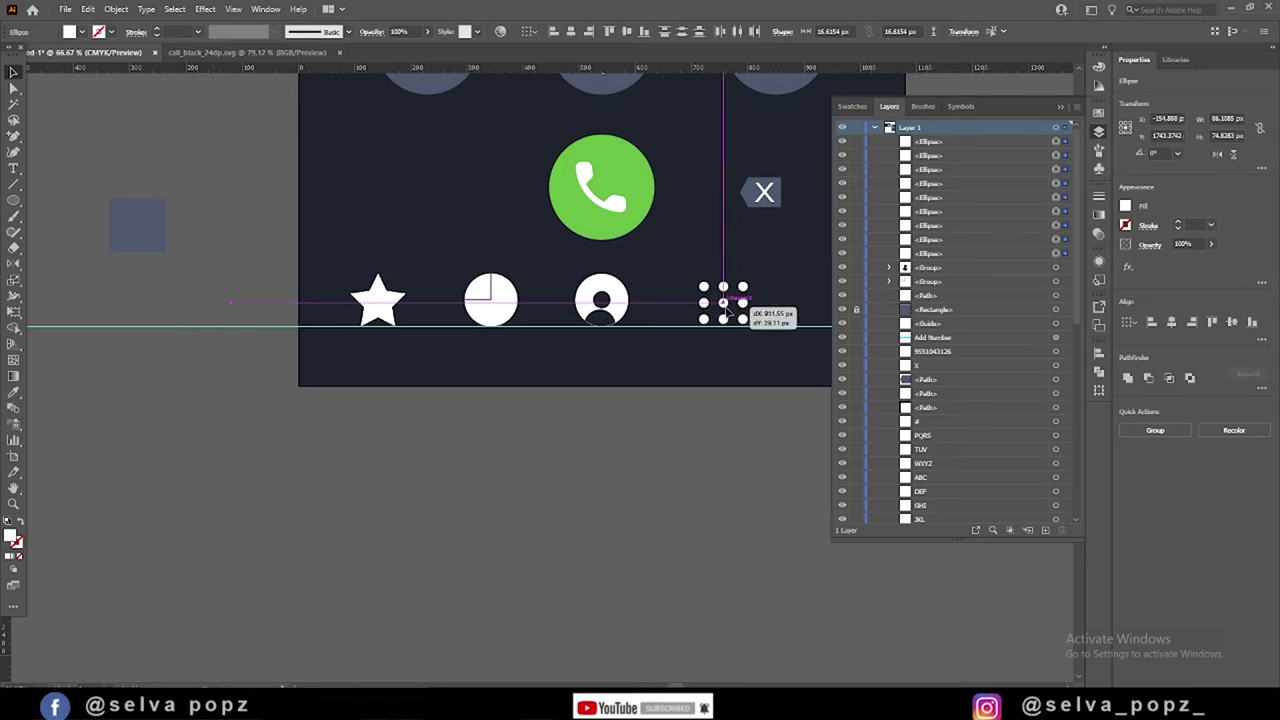
left_click(591, 477)
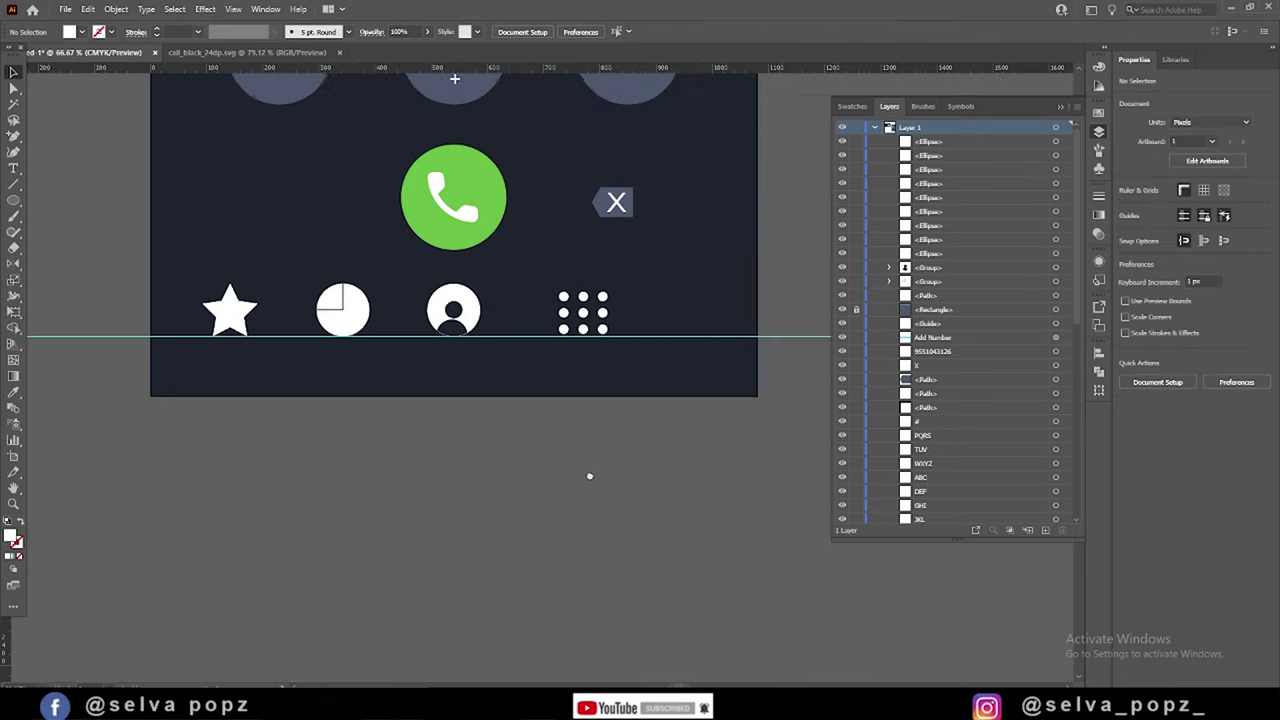
left_click_drag(591, 477, 671, 519)
- Draw a horizontal line near the grey square's bottom and give it a white stroke
scroll(361, 378, "up", 5)
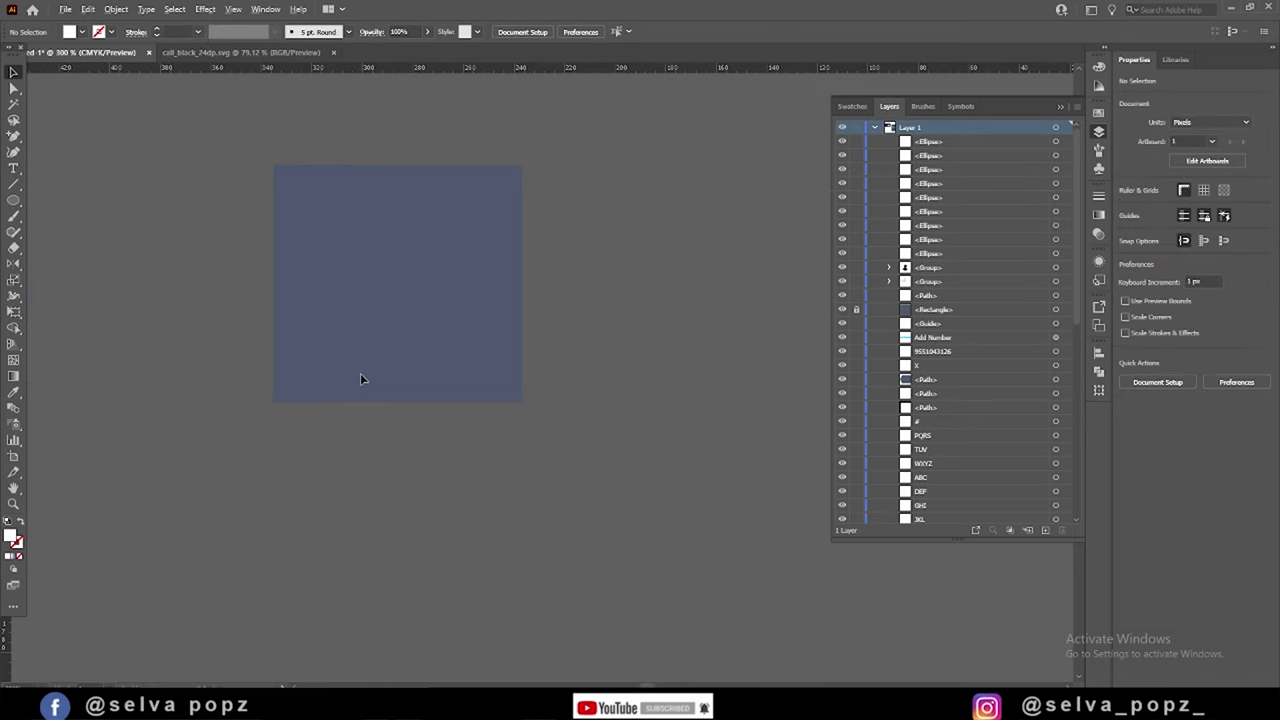
key("backslash")
left_click_drag(290, 385, 496, 385)
left_click(157, 33)
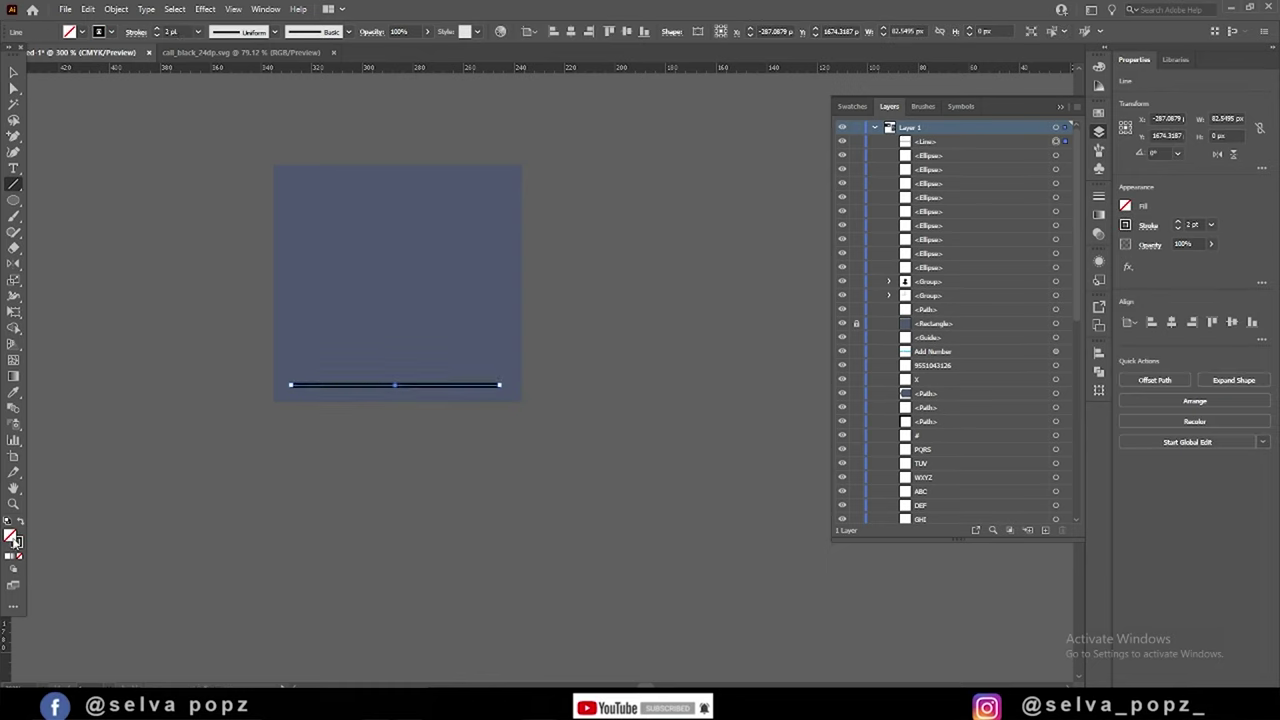
left_click(110, 32)
left_click(27, 59)
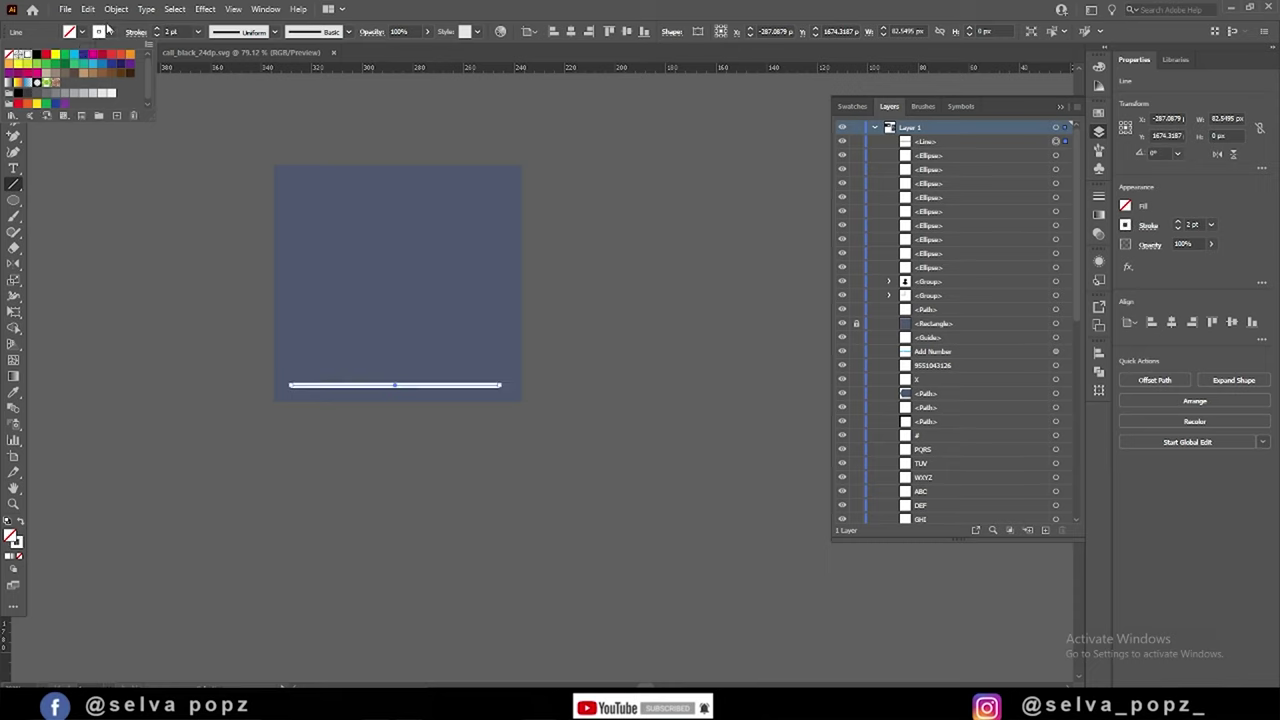
left_click(13, 72)
left_click(156, 288)
- Draw a small ellipse ring and place it on the line's left end
key("l")
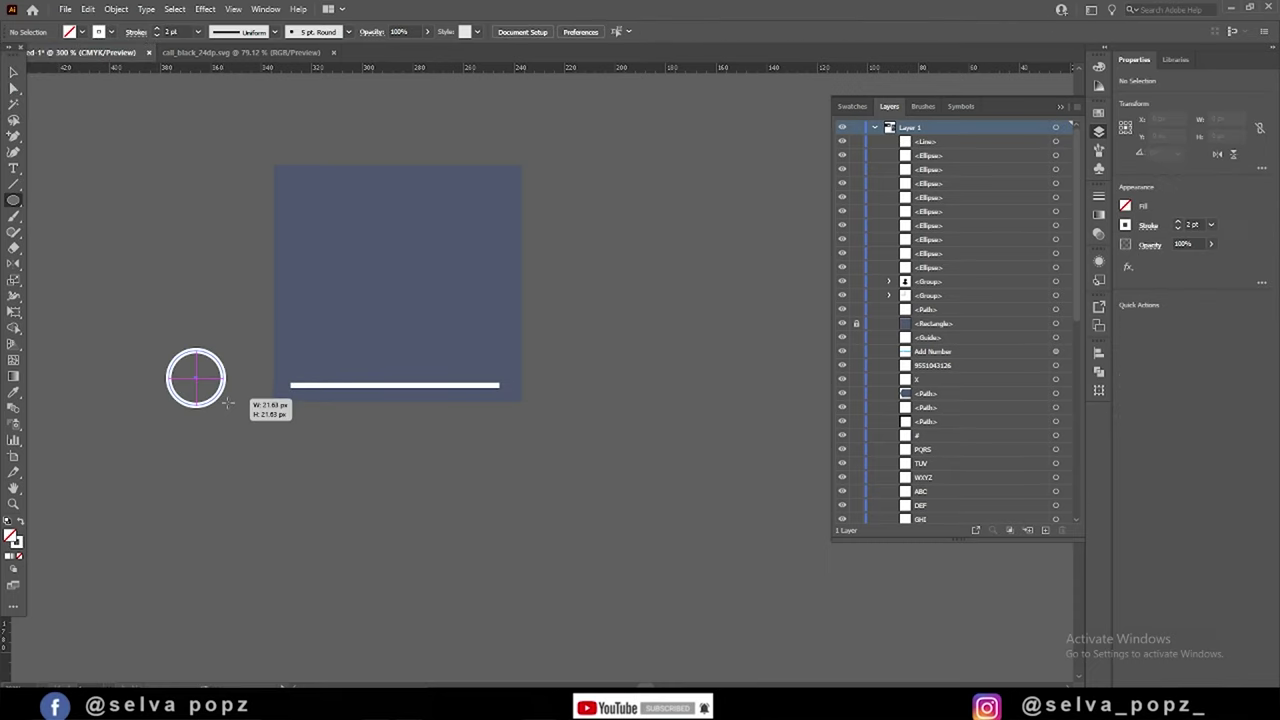
mouse_move(167, 350)
left_mouse_down()
mouse_move(243, 424)
mouse_move(334, 378)
left_mouse_up()
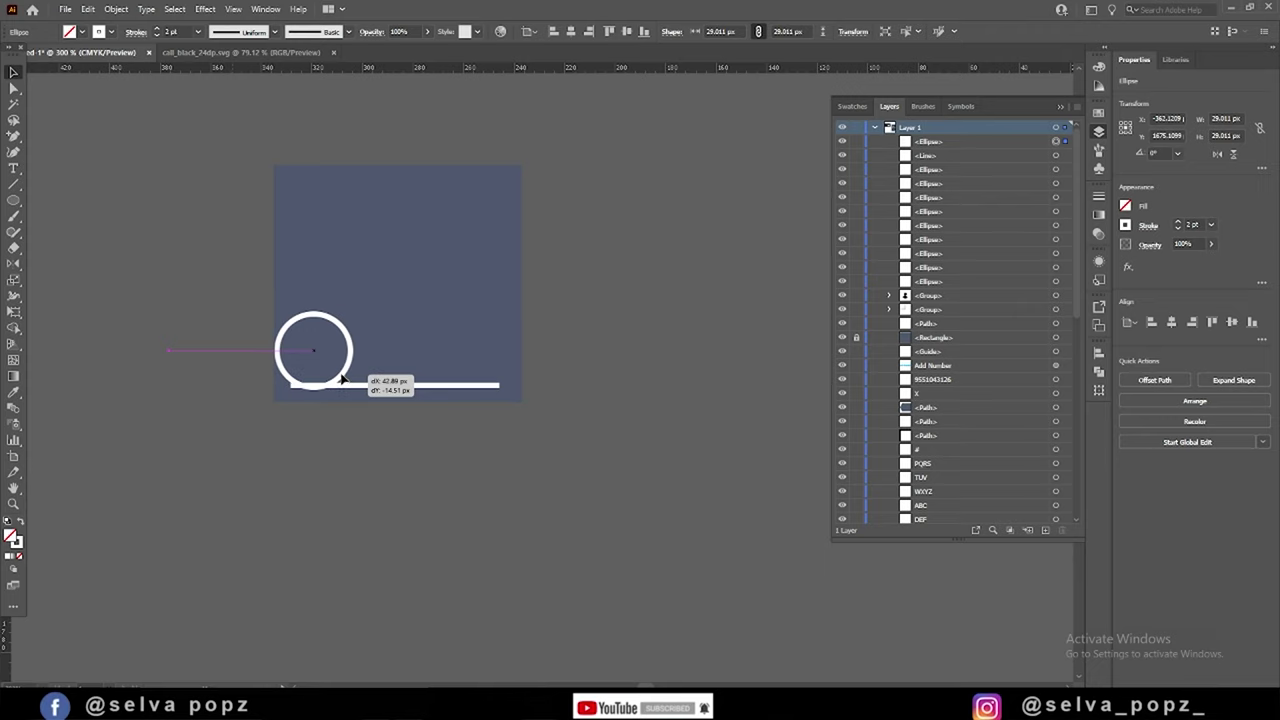
left_click_drag(334, 378, 383, 349)
scroll(282, 398, "up", 4)
- Align the horizontal line with the left ring's bottom edge
key("a")
left_click(314, 346)
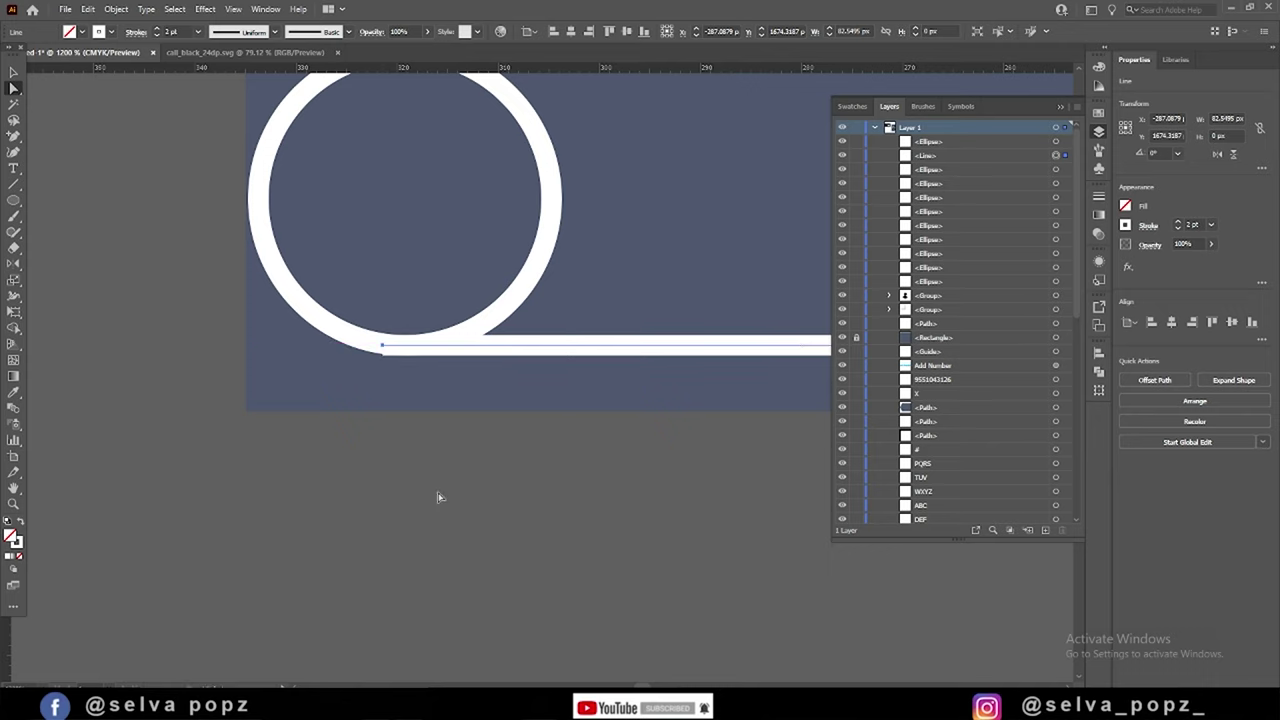
scroll(409, 377, "up", 4)
key("v")
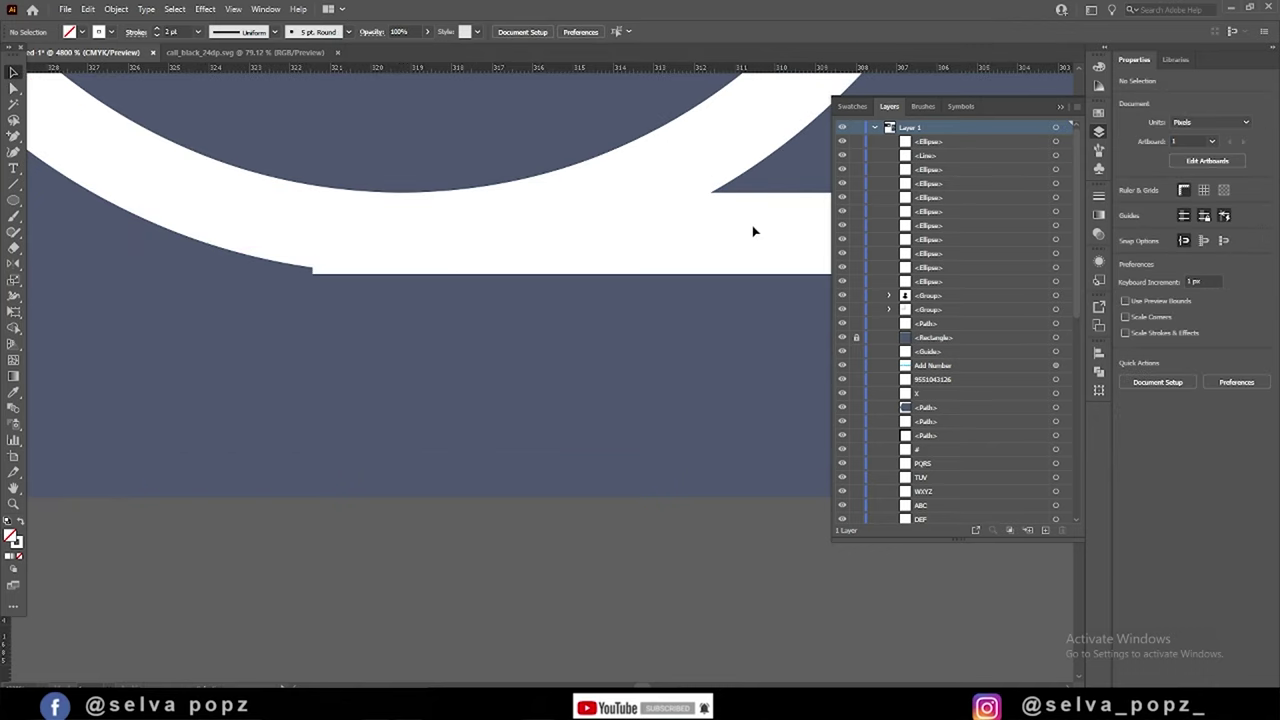
scroll(617, 458, "down", 3)
left_click(740, 376)
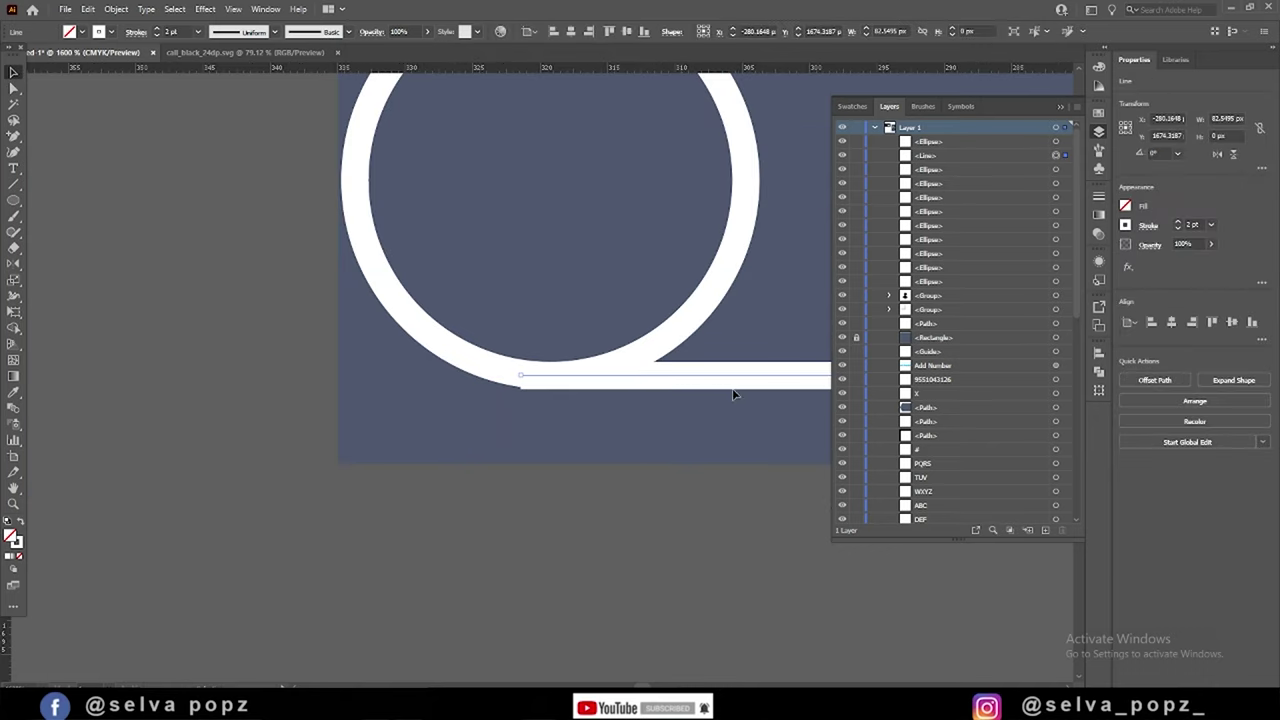
scroll(594, 381, "up", 2)
left_click_drag(604, 376, 613, 370)
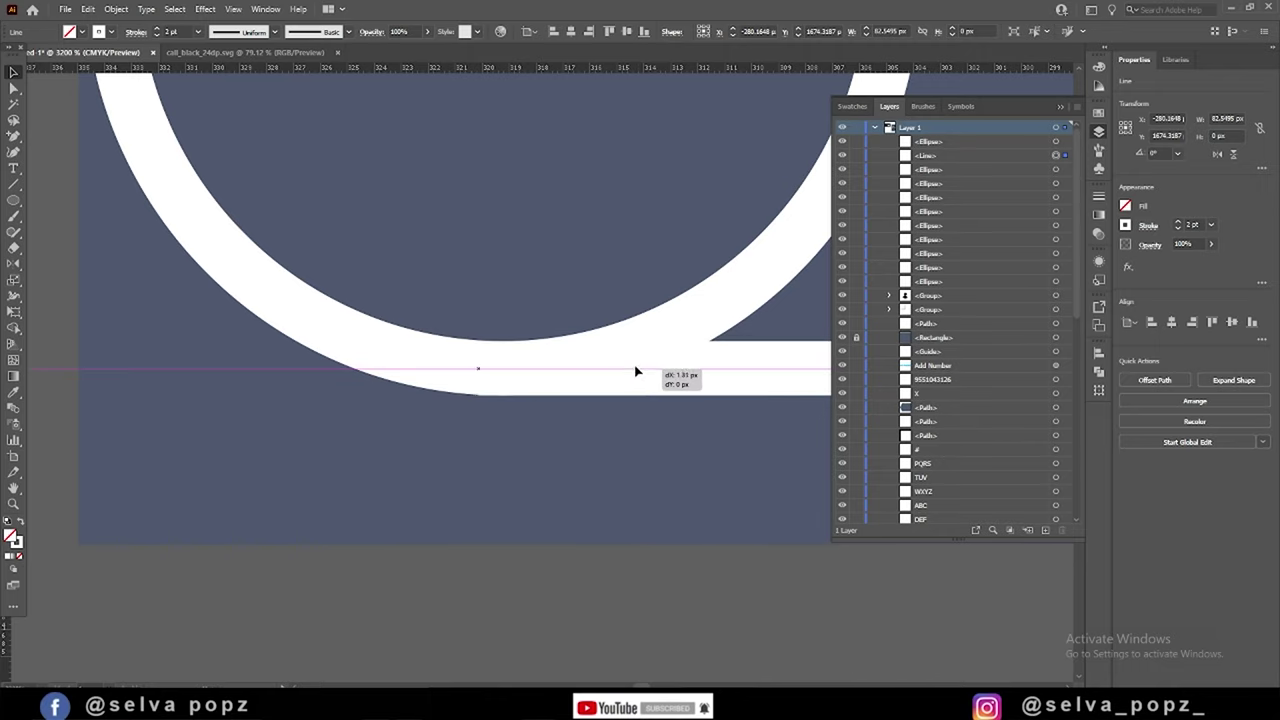
mouse_move(620, 370)
left_mouse_down()
mouse_move(743, 361)
mouse_move(655, 372)
left_mouse_up()
left_click(626, 434)
- Copy the ring to the line's right end and stretch the line's end anchor to meet it
scroll(600, 450, "down", 3)
scroll(593, 459, "down", 2)
scroll(666, 537, "right", 3)
left_click_drag(363, 412, 620, 412)
scroll(588, 446, "up", 4)
left_click(826, 557)
key("a")
left_click_drag(720, 457, 524, 456)
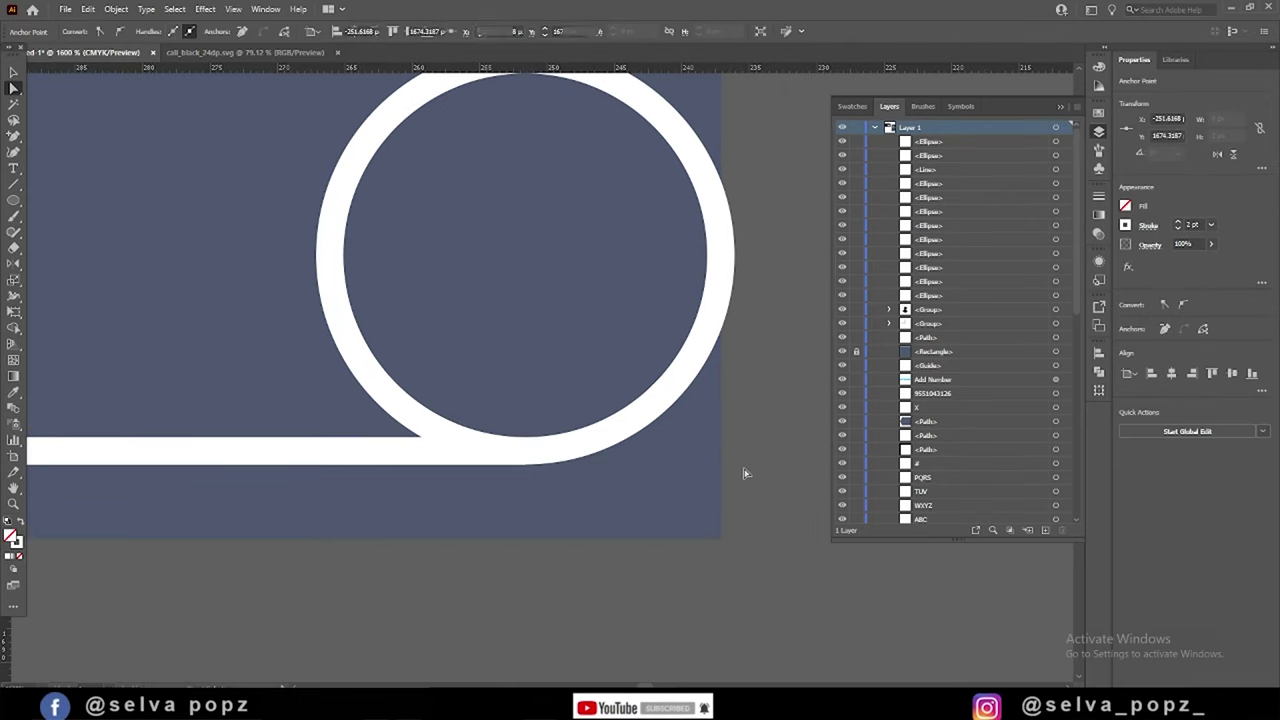
left_click(743, 471)
scroll(728, 484, "down", 1)
scroll(700, 420, "up", 3)
scroll(763, 417, "down", 2)
scroll(749, 503, "up", 1)
scroll(745, 494, "up", 1)
- Move the line's right-end anchor onto the bottom of the right ring
left_click(693, 487)
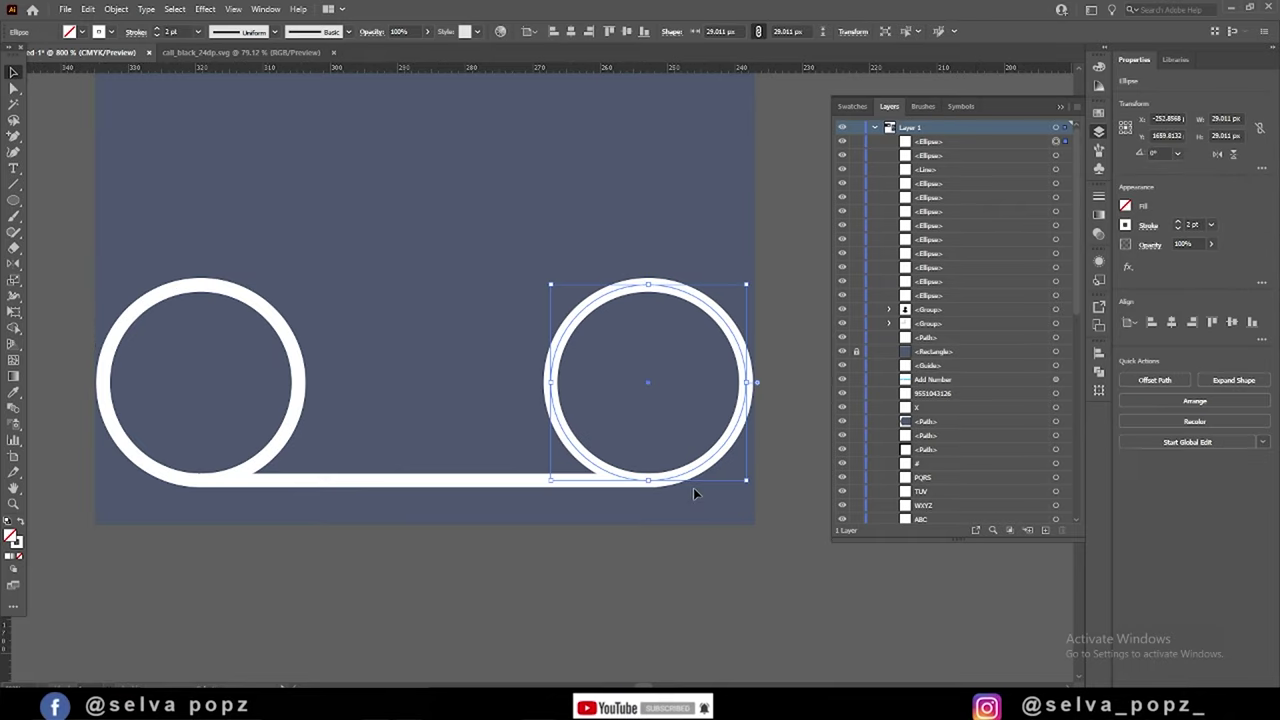
scroll(700, 482, "up", 1)
scroll(707, 567, "up", 1)
left_click(707, 567)
key("a")
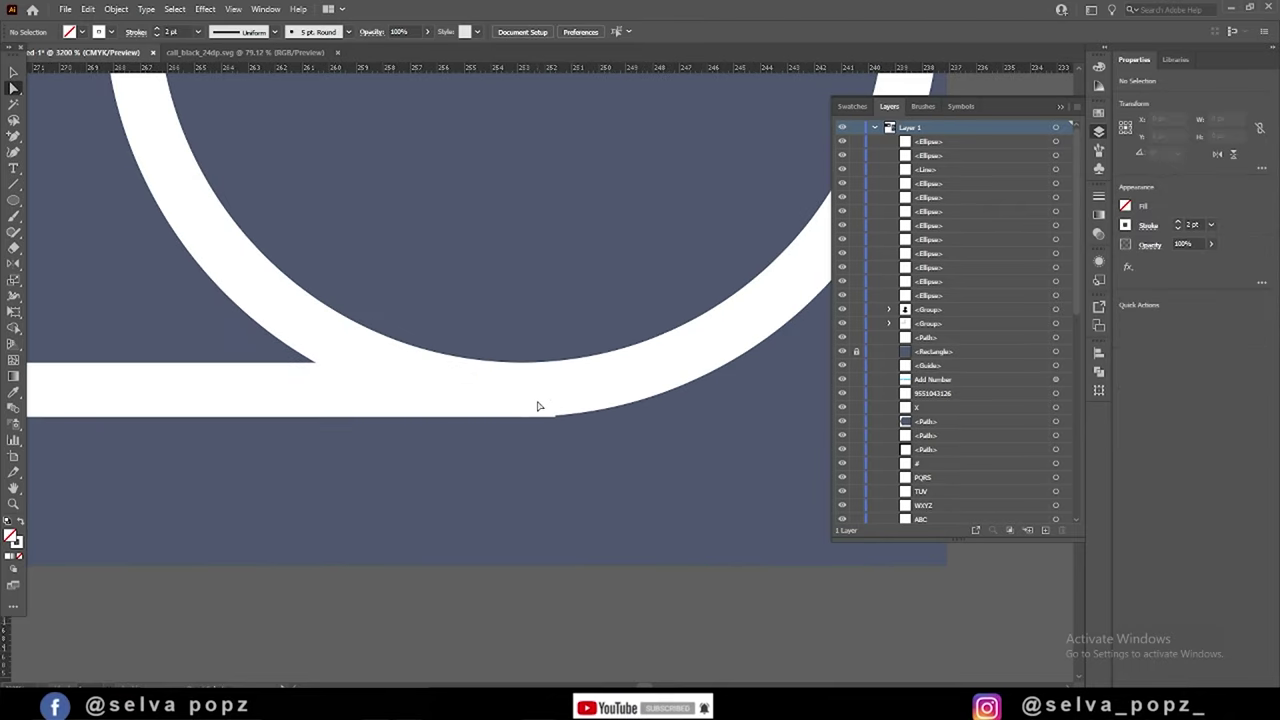
left_click(545, 397)
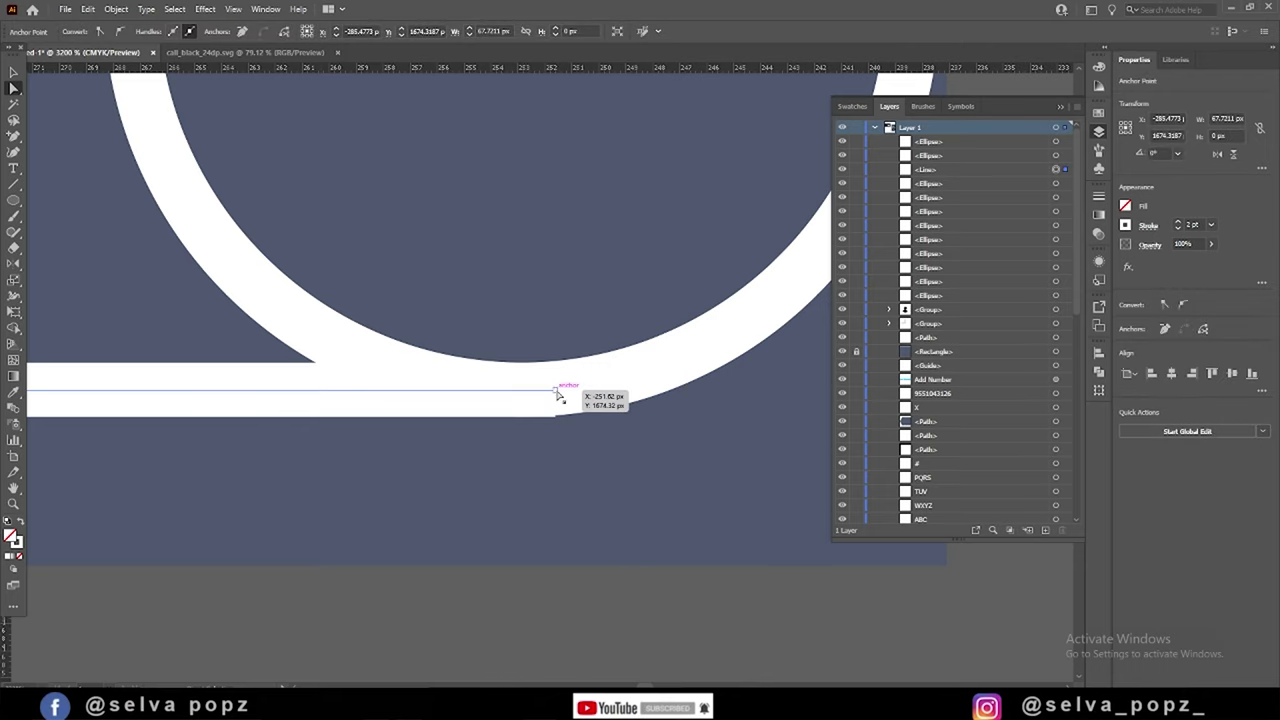
left_click_drag(559, 397, 520, 389)
scroll(617, 529, "down", 5)
scroll(621, 502, "down", 2)
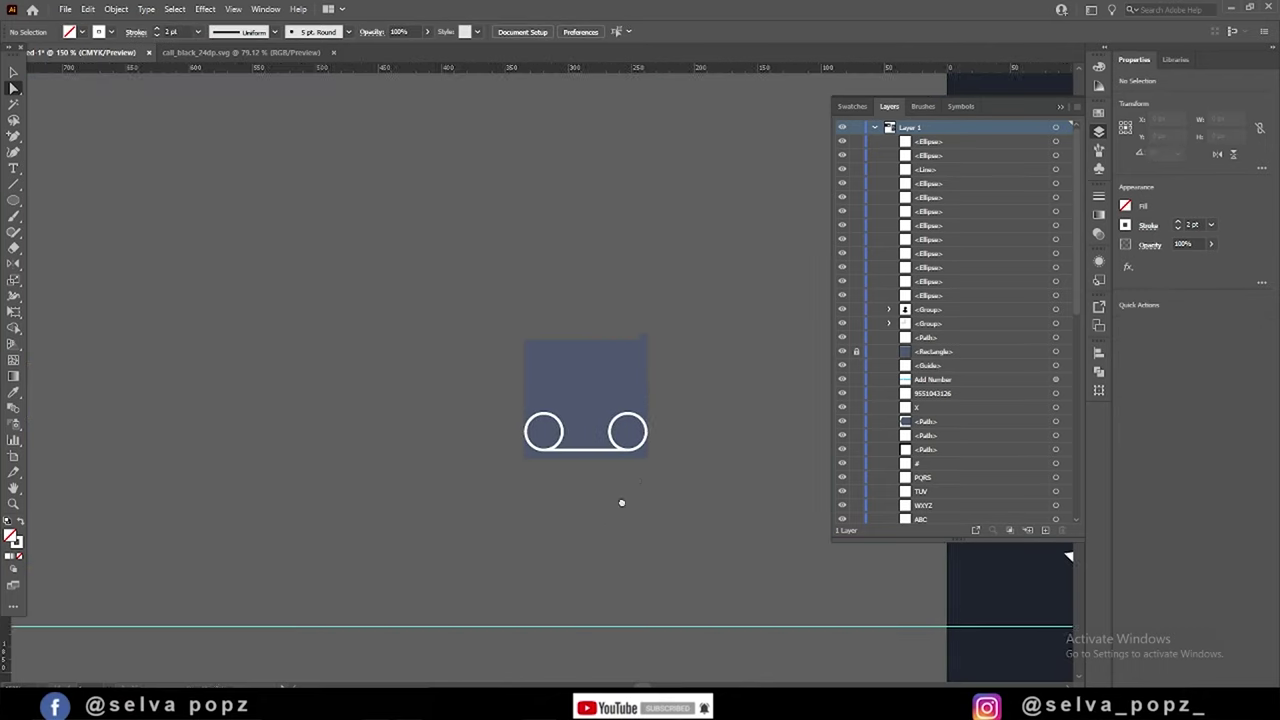
key("v")
- Centre the voicemail symbol in view and select the connecting line and left ring
left_click_drag(614, 501, 394, 422)
scroll(308, 403, "up", 3)
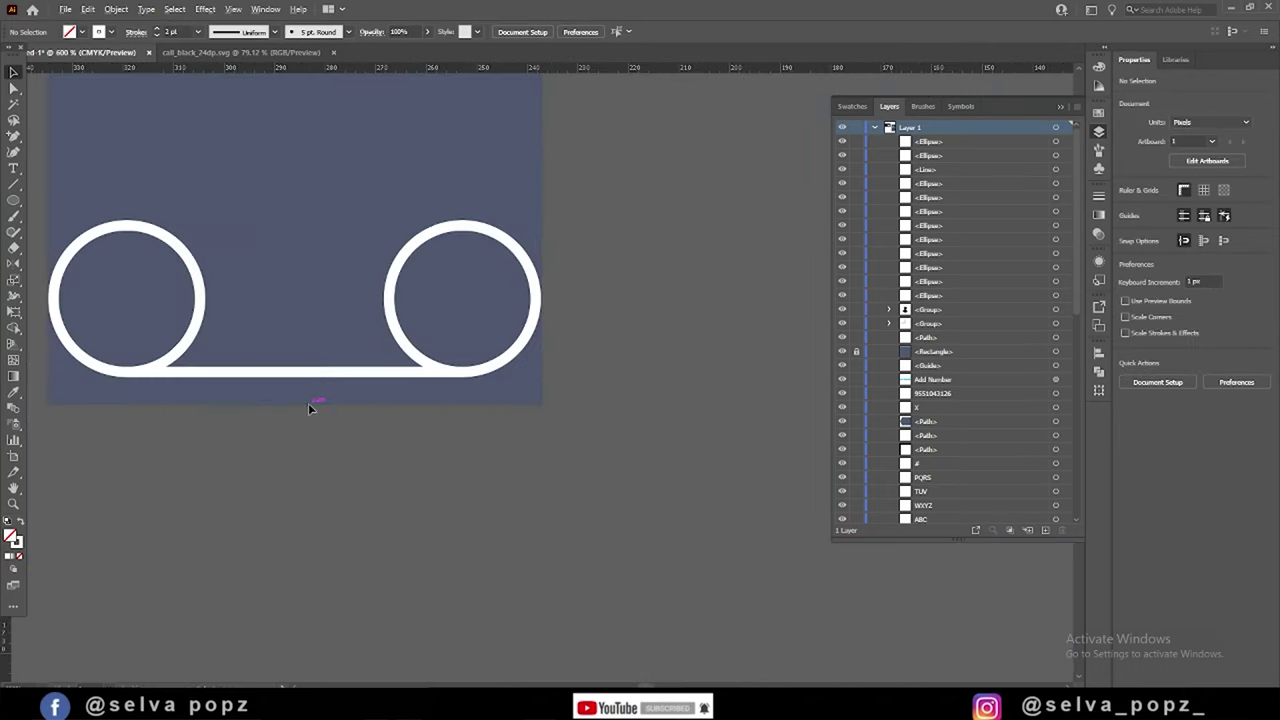
left_click_drag(308, 403, 556, 466)
left_click(550, 436)
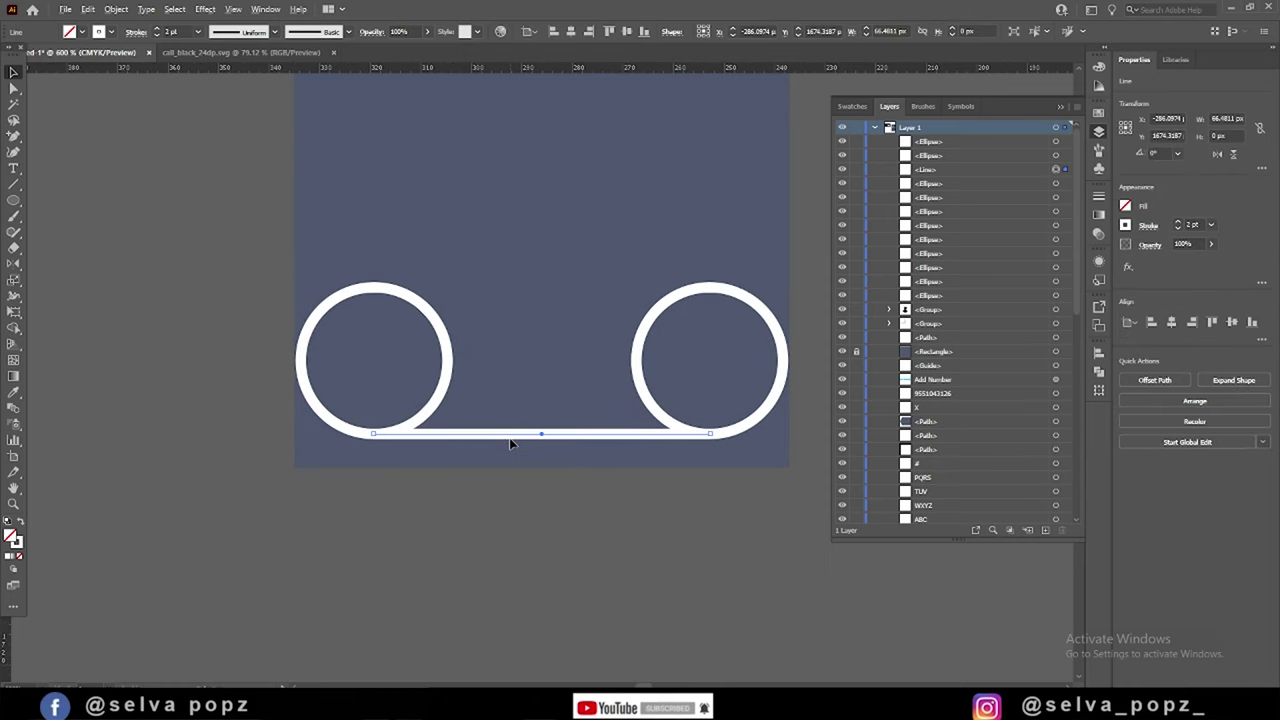
scroll(510, 443, "up", 3)
left_click(351, 394)
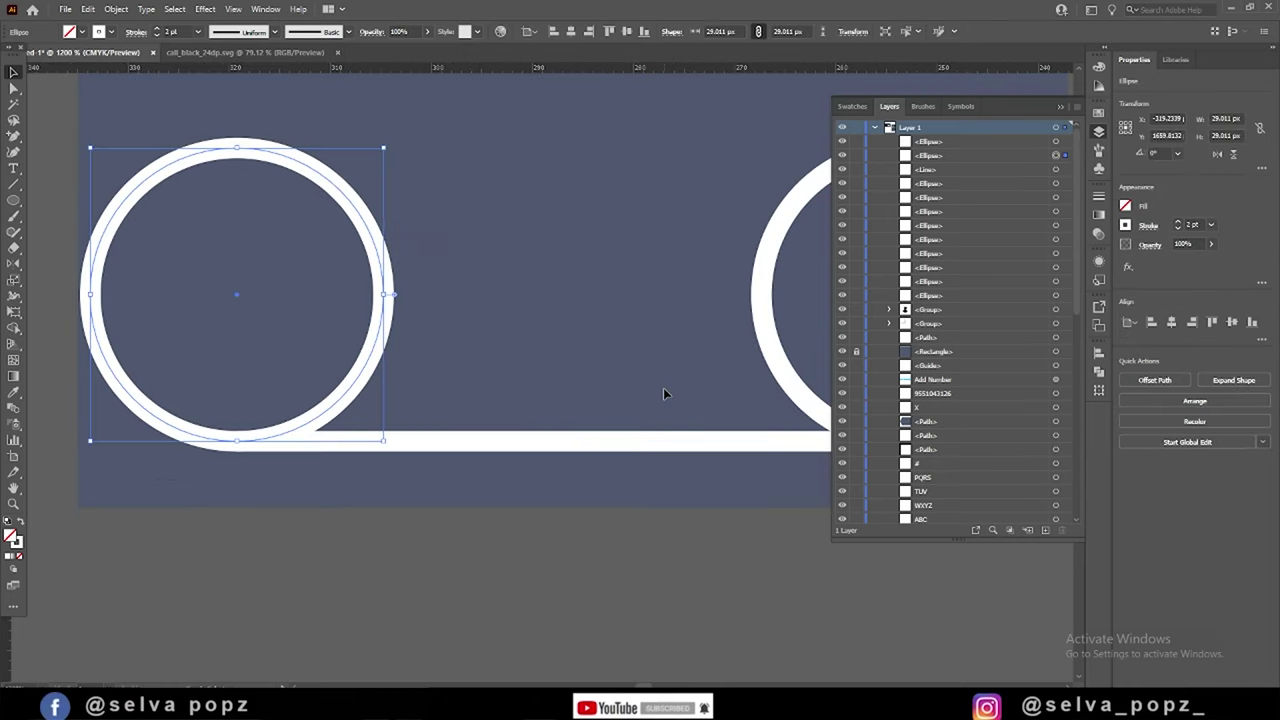
scroll(663, 394, "left", 3)
scroll(663, 394, "right", 2)
scroll(663, 394, "left", 2)
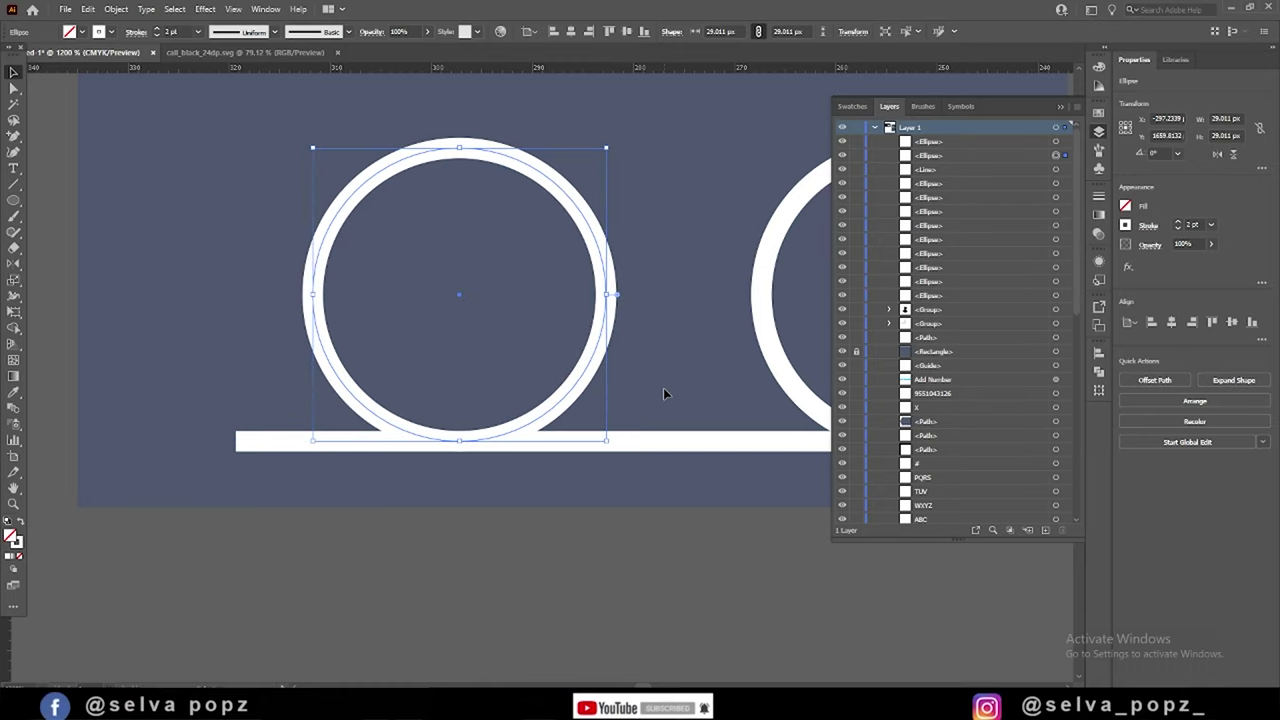
scroll(655, 427, "down", 3)
scroll(506, 471, "up", 2)
- Snap the line's left-end anchor to the bottom of the left ring
key("a")
left_click(360, 417)
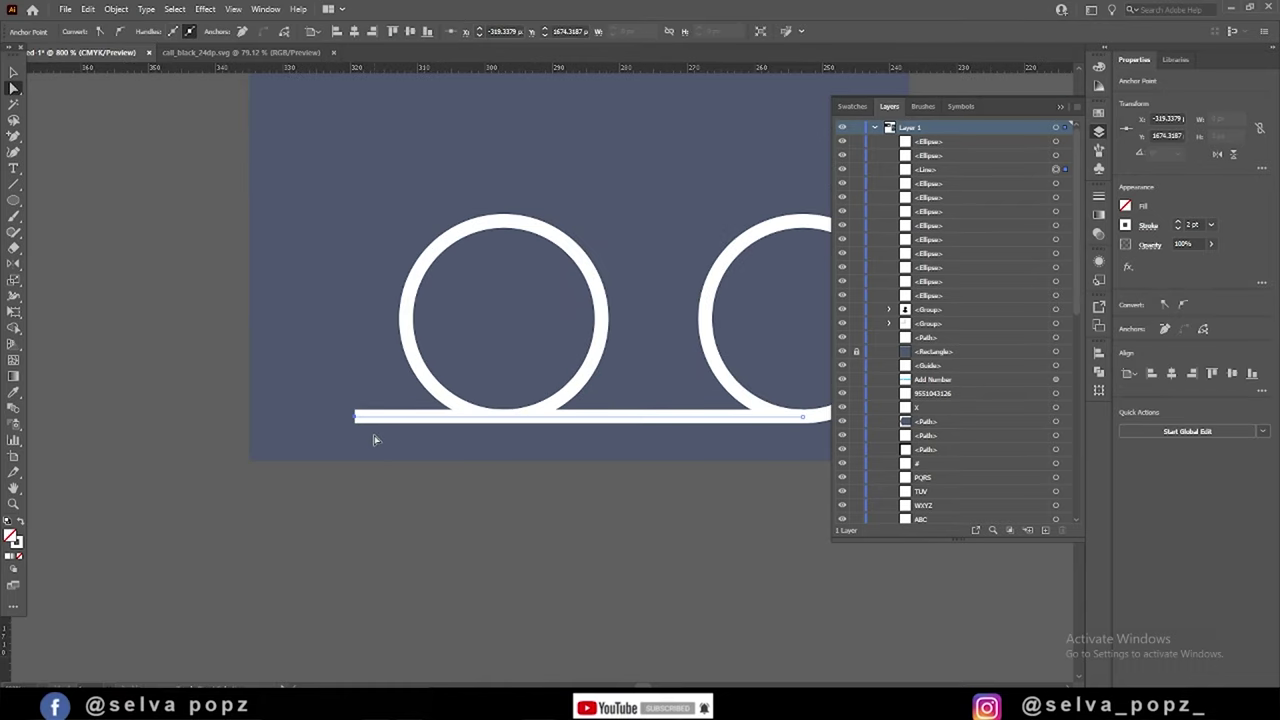
key("shift+Right")
key("shift+Right")
key("shift+Right")
scroll(503, 426, "up", 2)
mouse_move(613, 410)
left_mouse_down()
mouse_move(505, 406)
mouse_move(694, 532)
left_mouse_up()
scroll(547, 521, "down", 5)
- Enlarge the voicemail symbol to fill the square's width
key("v")
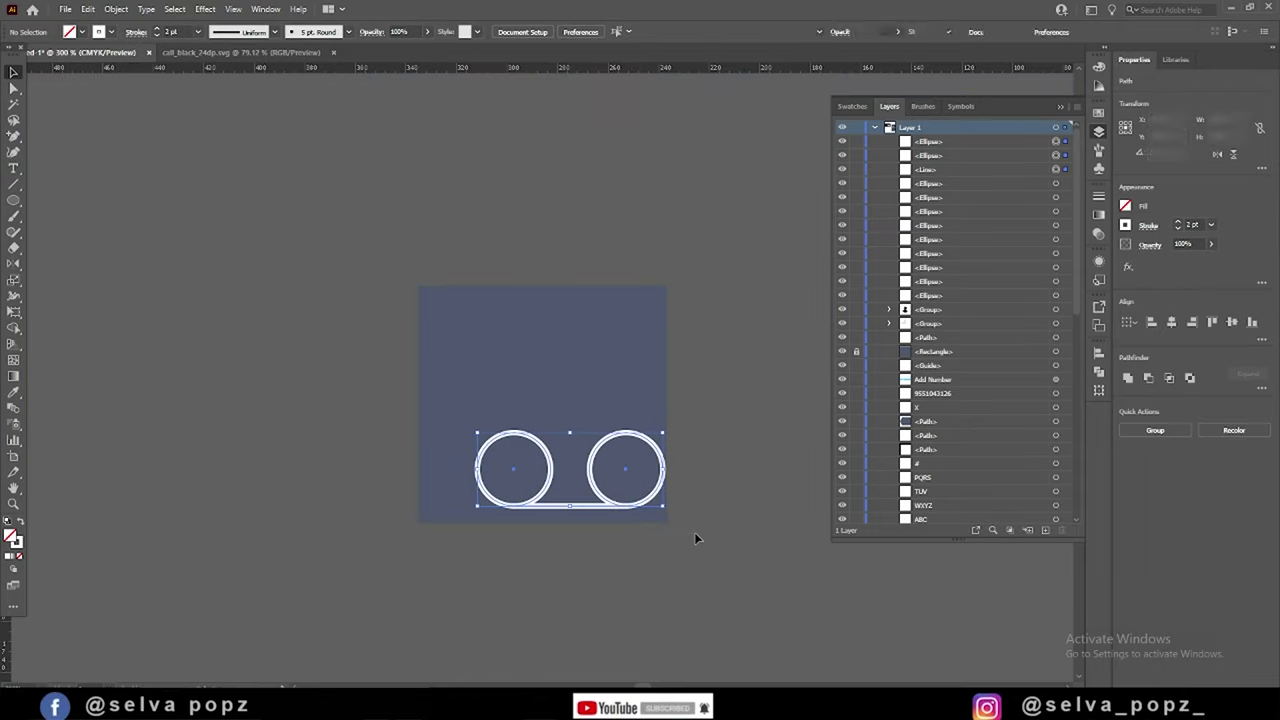
left_click_drag(617, 508, 589, 508)
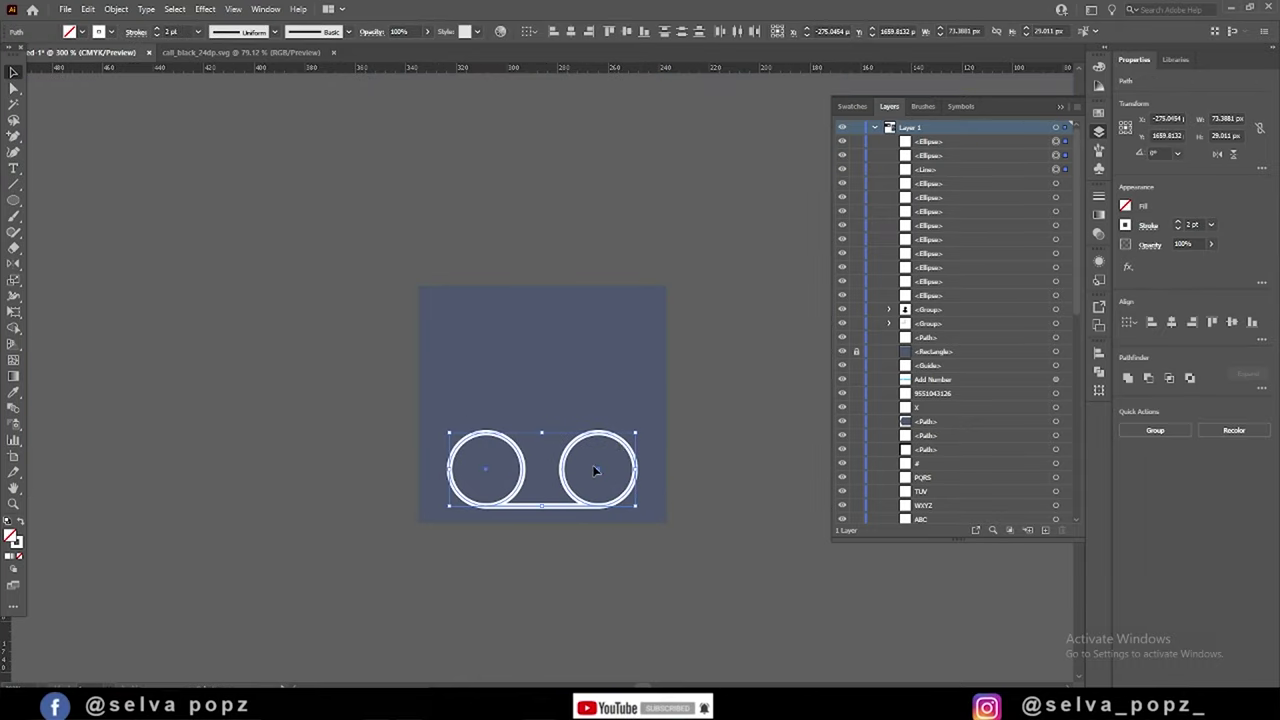
left_click_drag(636, 434, 666, 419)
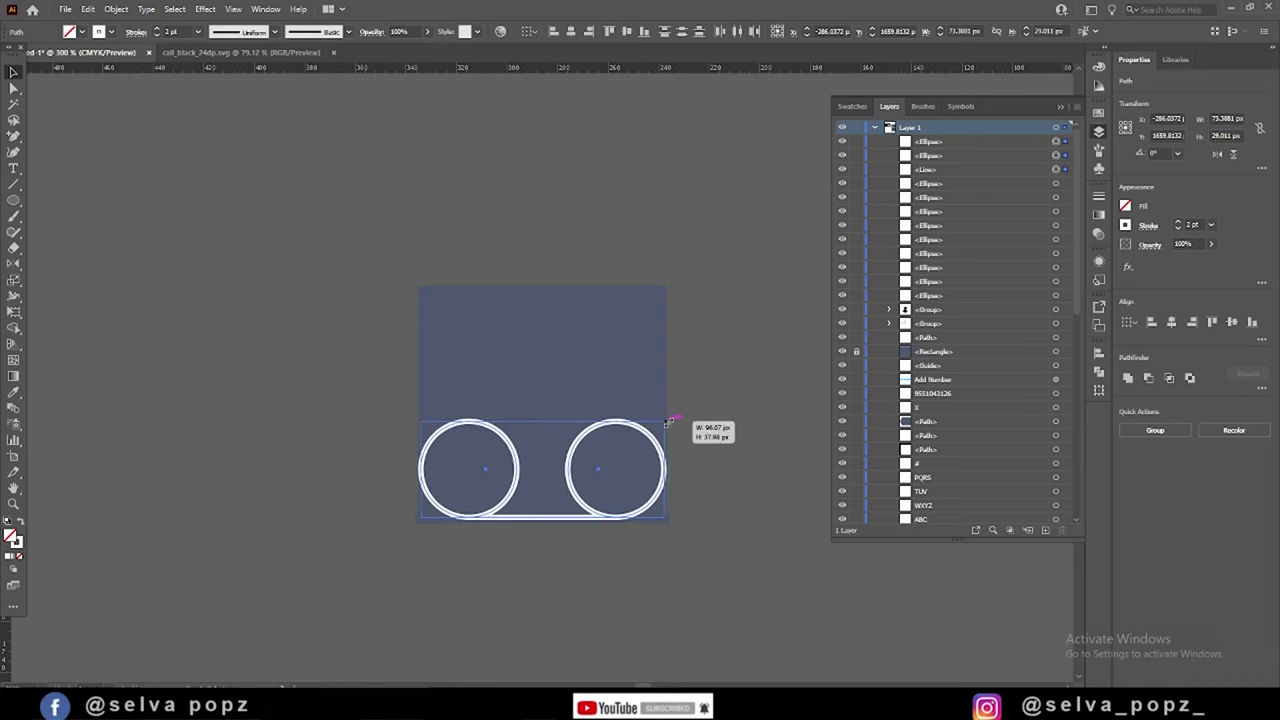
left_click(662, 517)
scroll(180, 290, "down", 5)
- Group the rings and line, and line the group up with the other bottom tab row icons
left_click(262, 322)
key("ctrl+g")
mouse_move(262, 322)
left_mouse_down()
mouse_move(252, 330)
mouse_move(778, 387)
left_mouse_up()
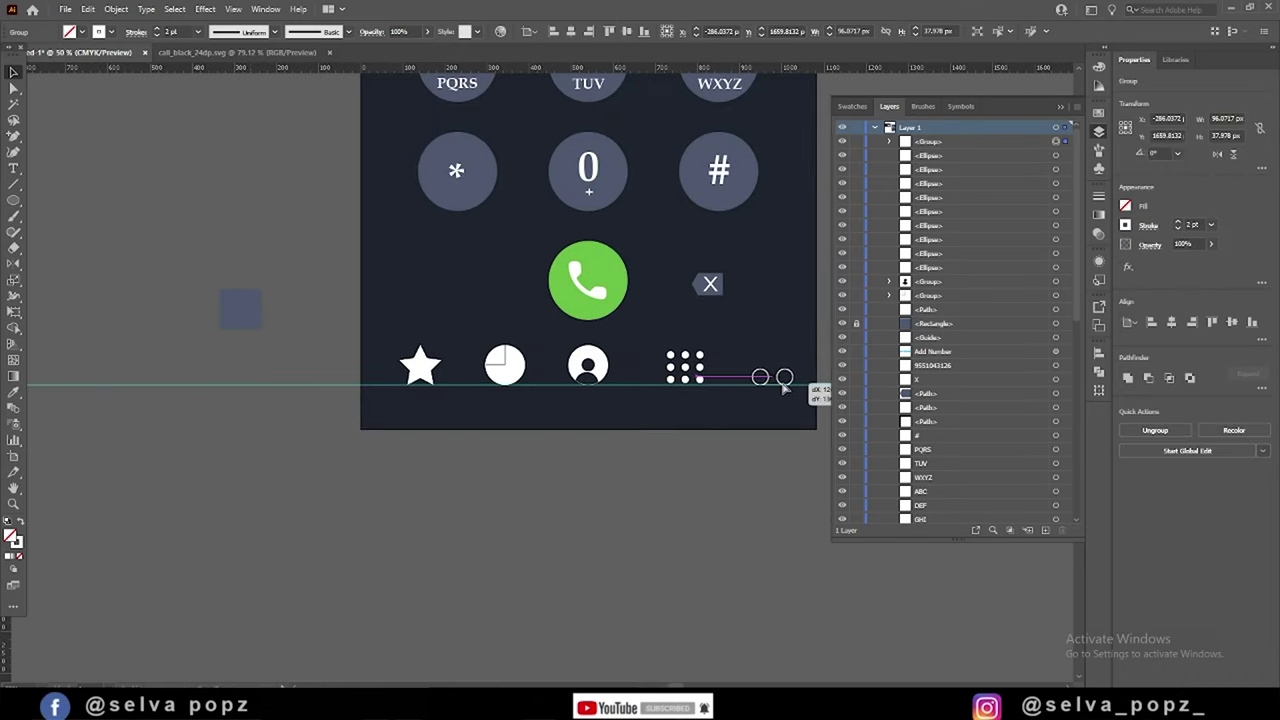
left_click(708, 535)
left_click_drag(705, 502, 678, 526)
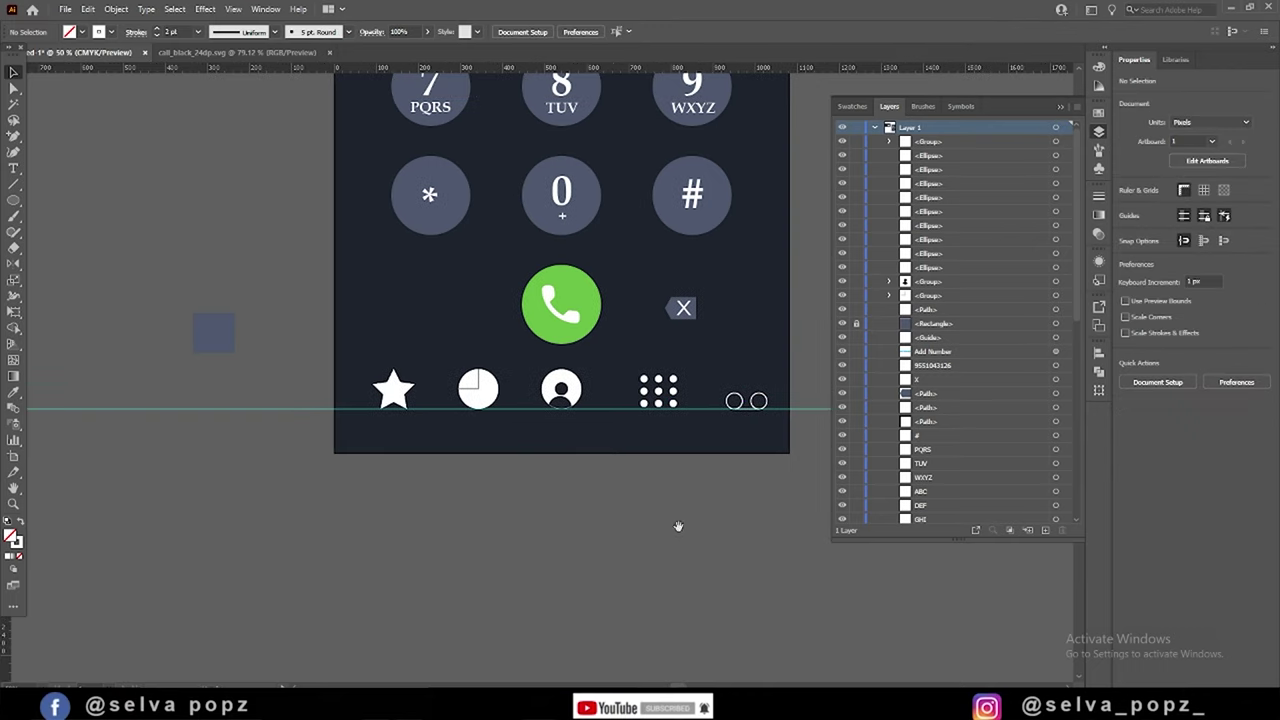
left_click_drag(760, 401, 757, 392)
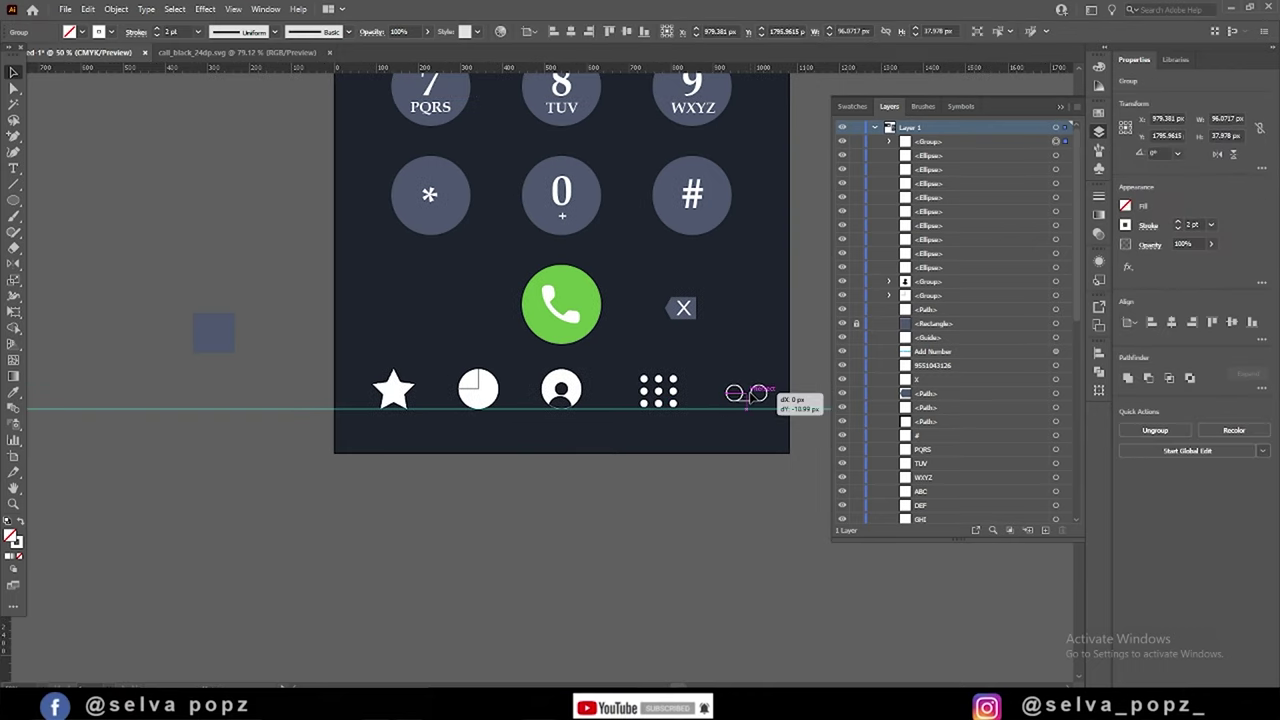
left_click(751, 491)
- Select the existing horizontal guide
scroll(686, 508, "up", 1)
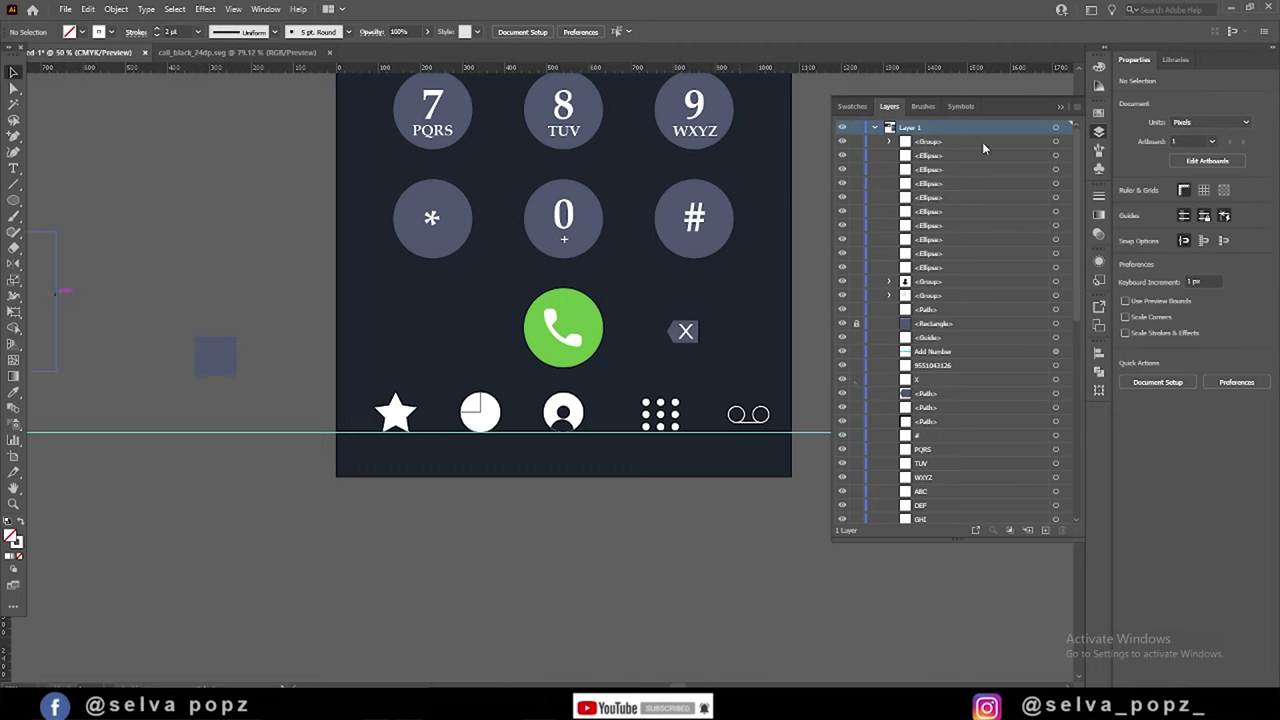
left_click(927, 339)
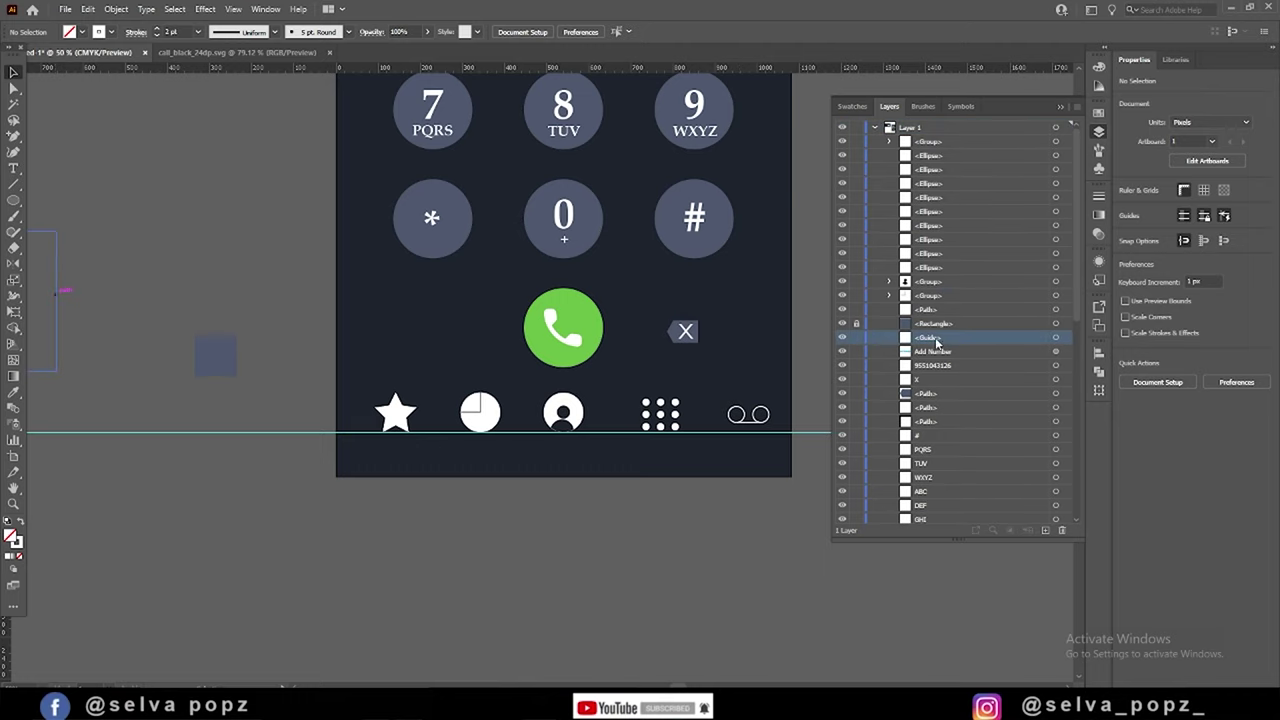
scroll(595, 585, "left", 3)
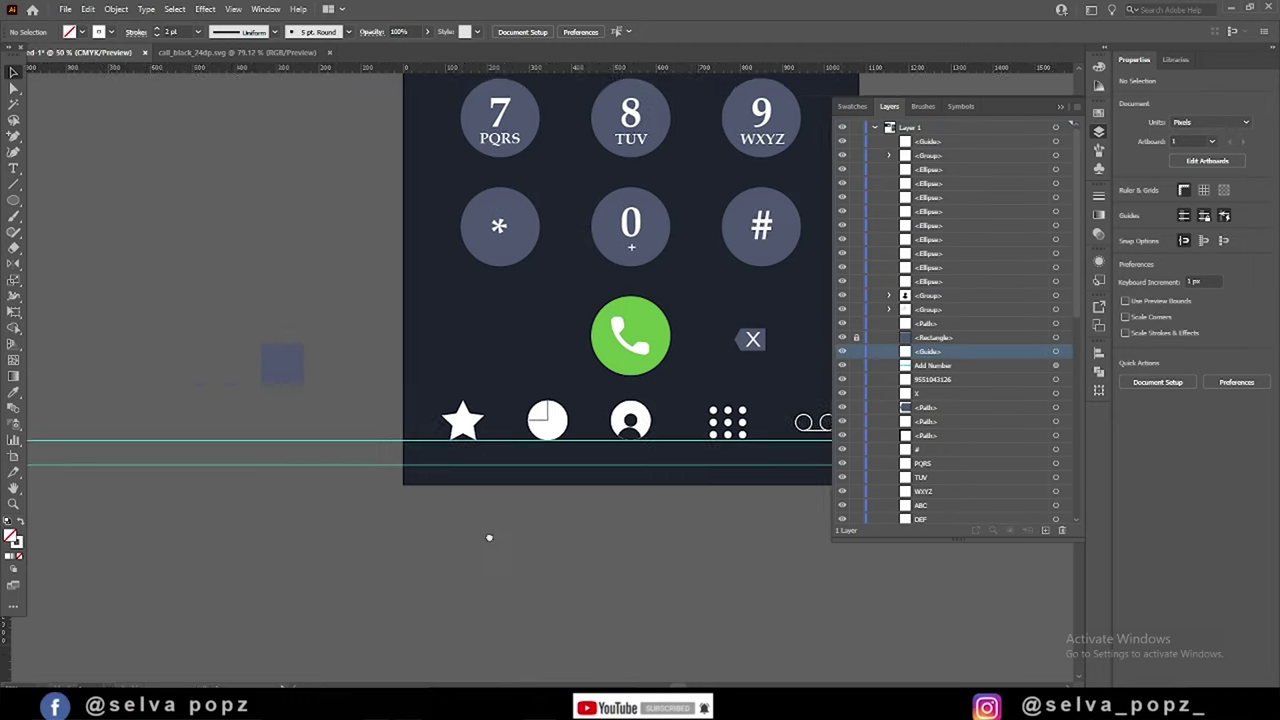
scroll(600, 250, "up", 10)
- Place a copy of the Add Number text under the star and retype it as 'Favourites'
mouse_move(660, 110)
left_mouse_down()
mouse_move(491, 672)
mouse_move(585, 343)
mouse_move(588, 422)
left_mouse_up()
scroll(538, 427, "up", 2)
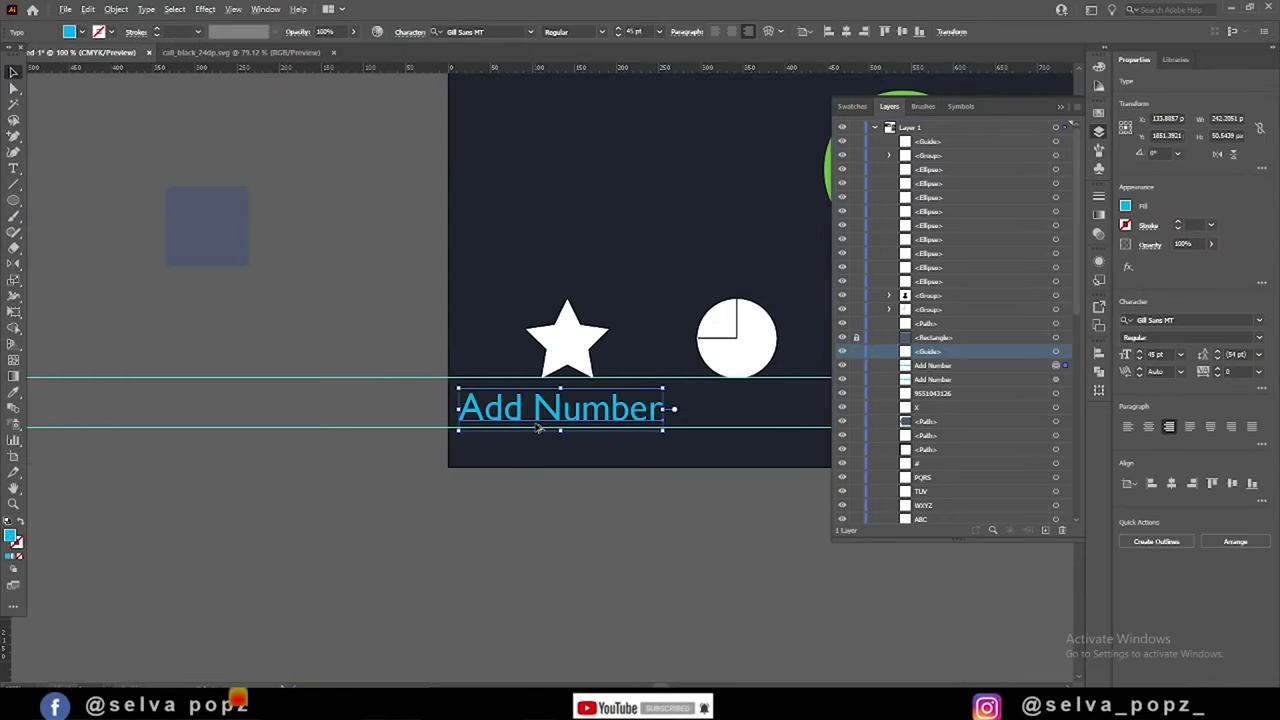
triple_click(579, 414)
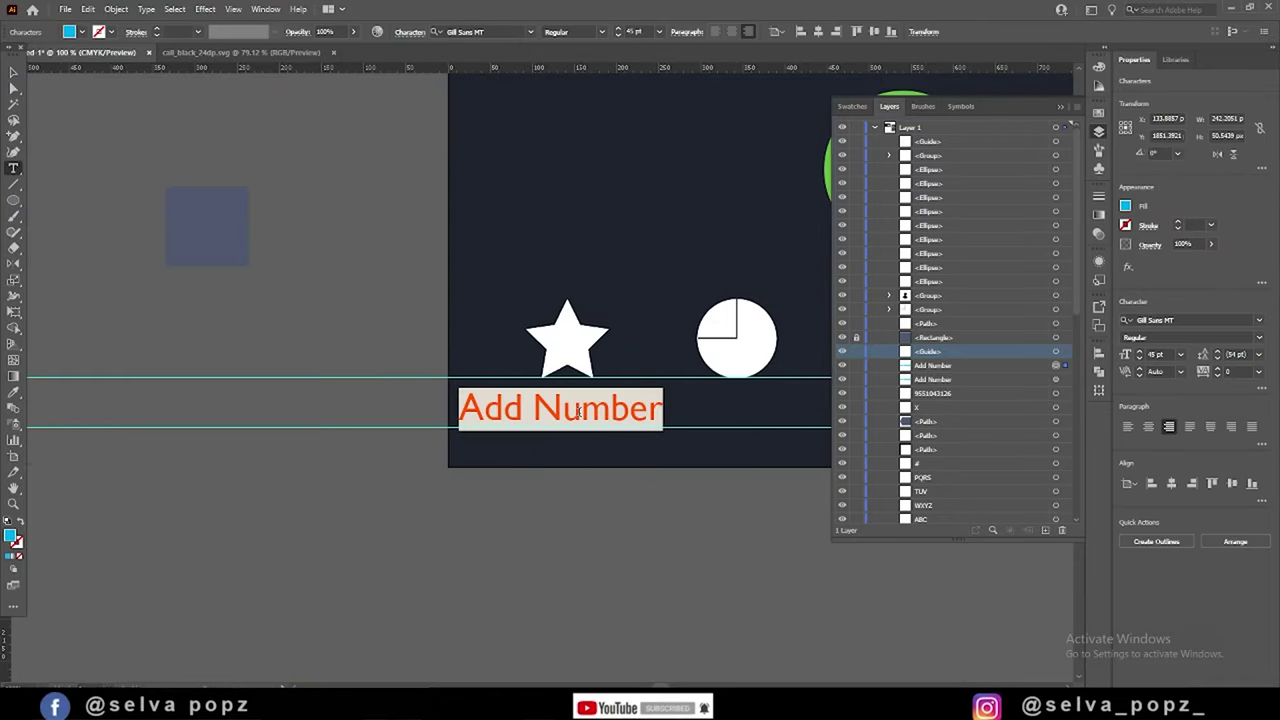
type("Favpirotes")
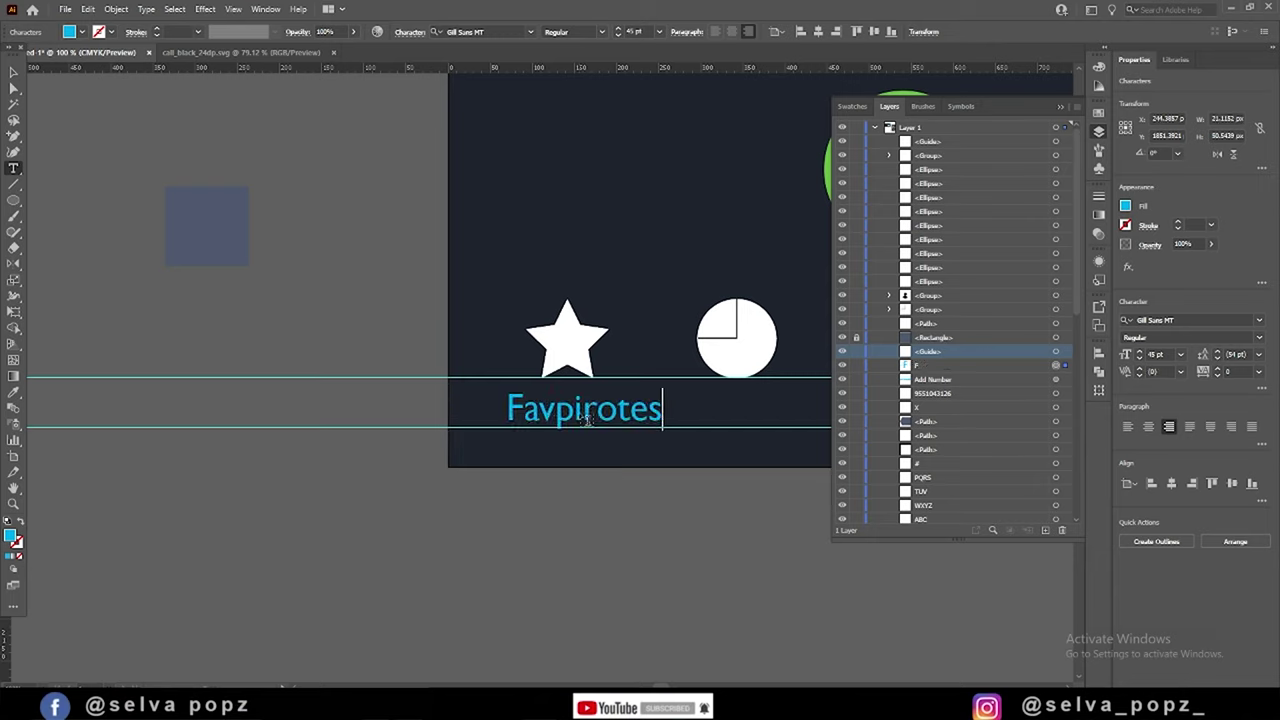
left_click(558, 414)
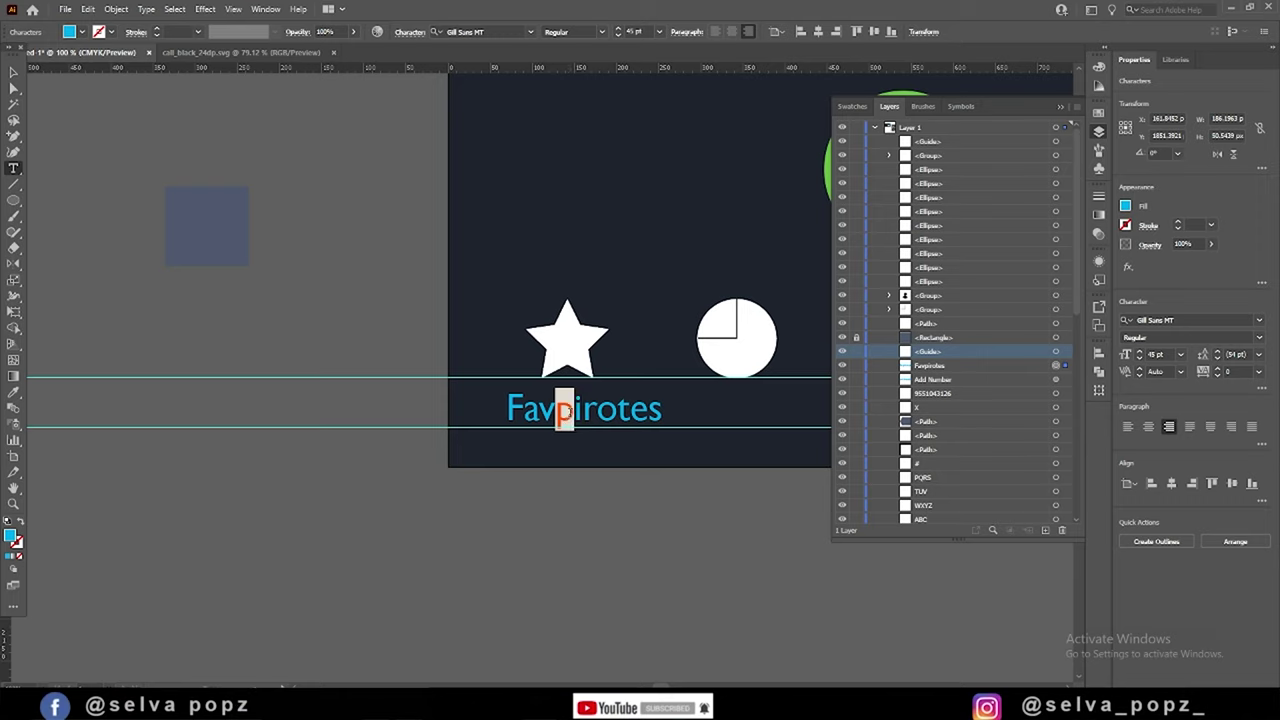
double_click(565, 412)
type("Fa")
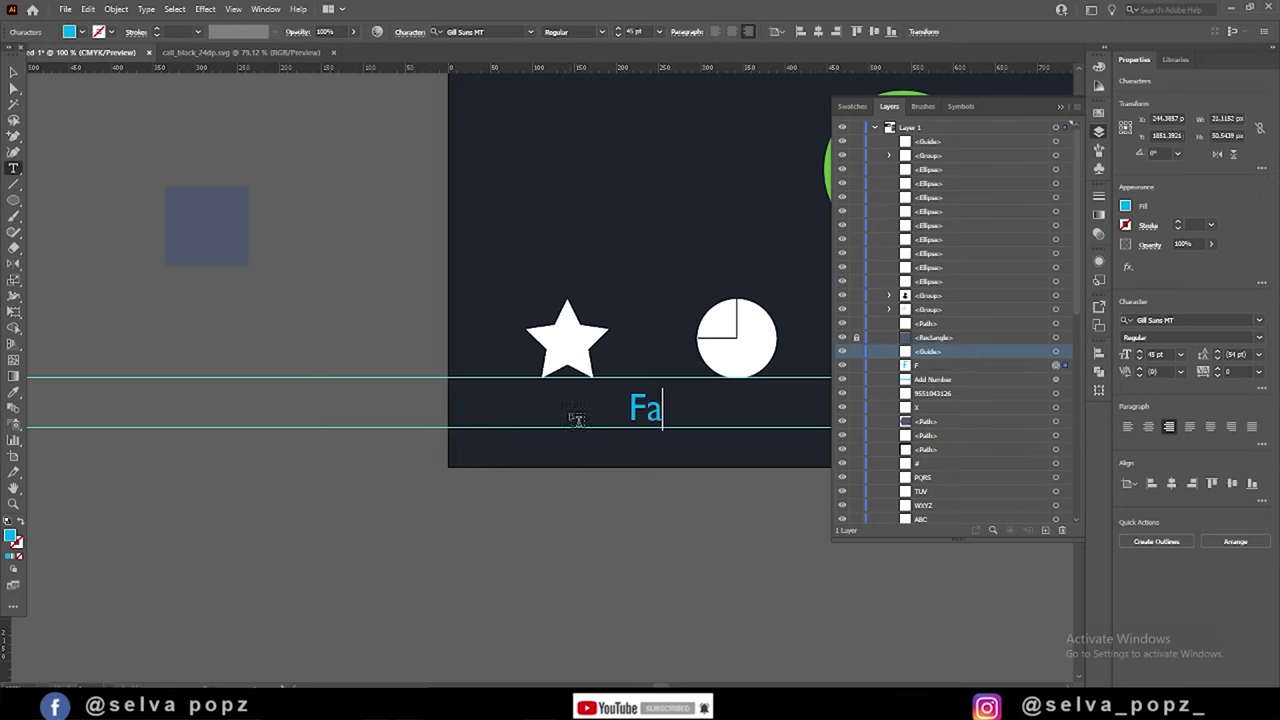
type("vour")
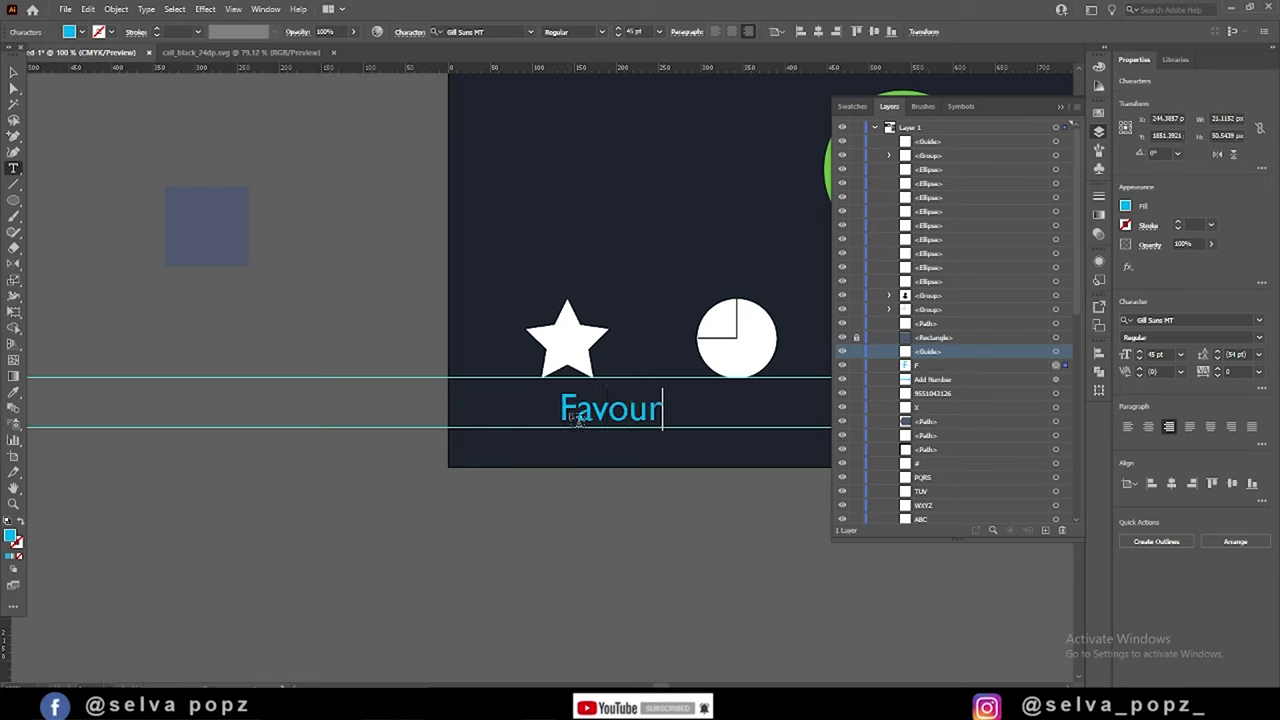
type("ites")
left_click(13, 72)
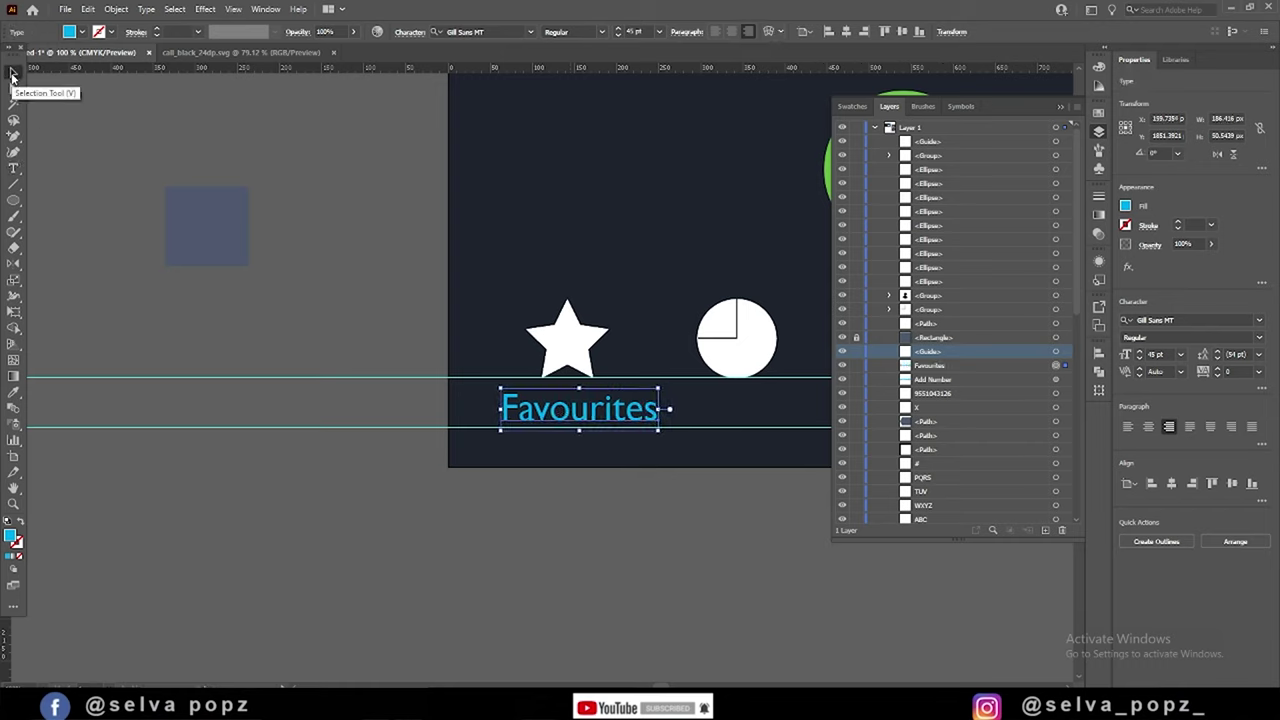
- Colour the Favourites label cyan by sampling the star with the Eyedropper
left_click(572, 352)
left_click(572, 412)
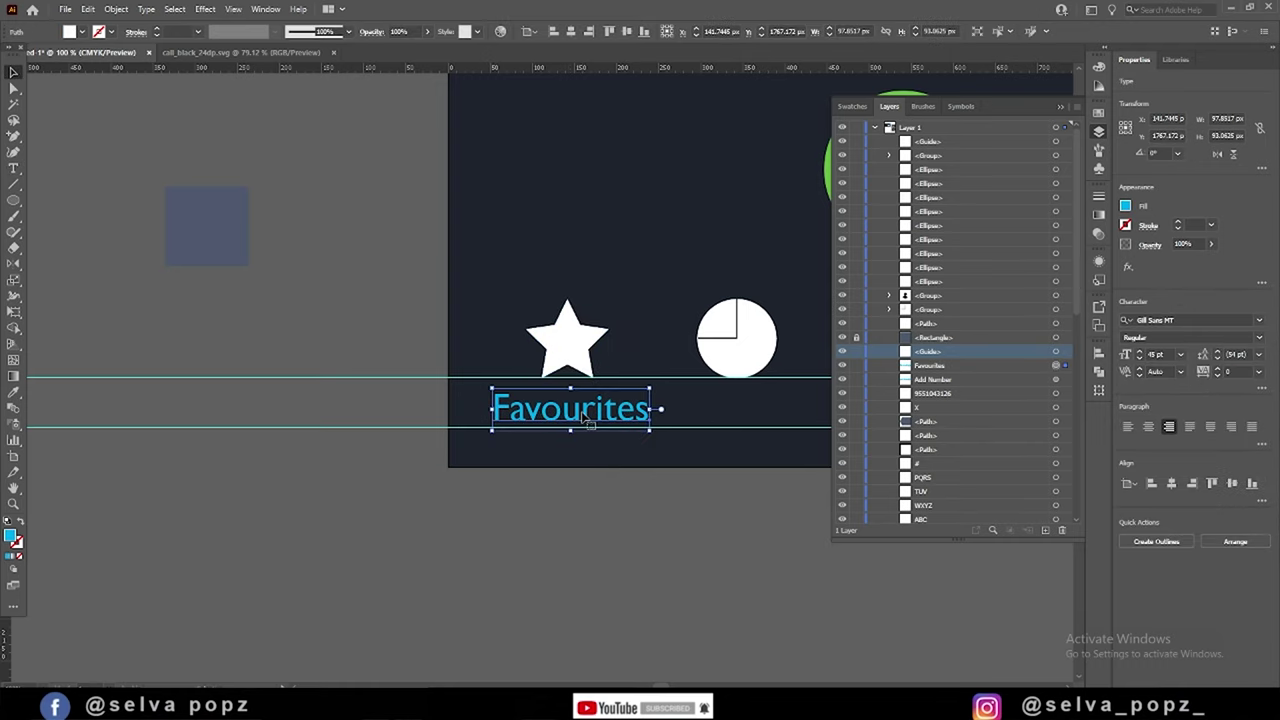
key("i")
left_click(574, 346)
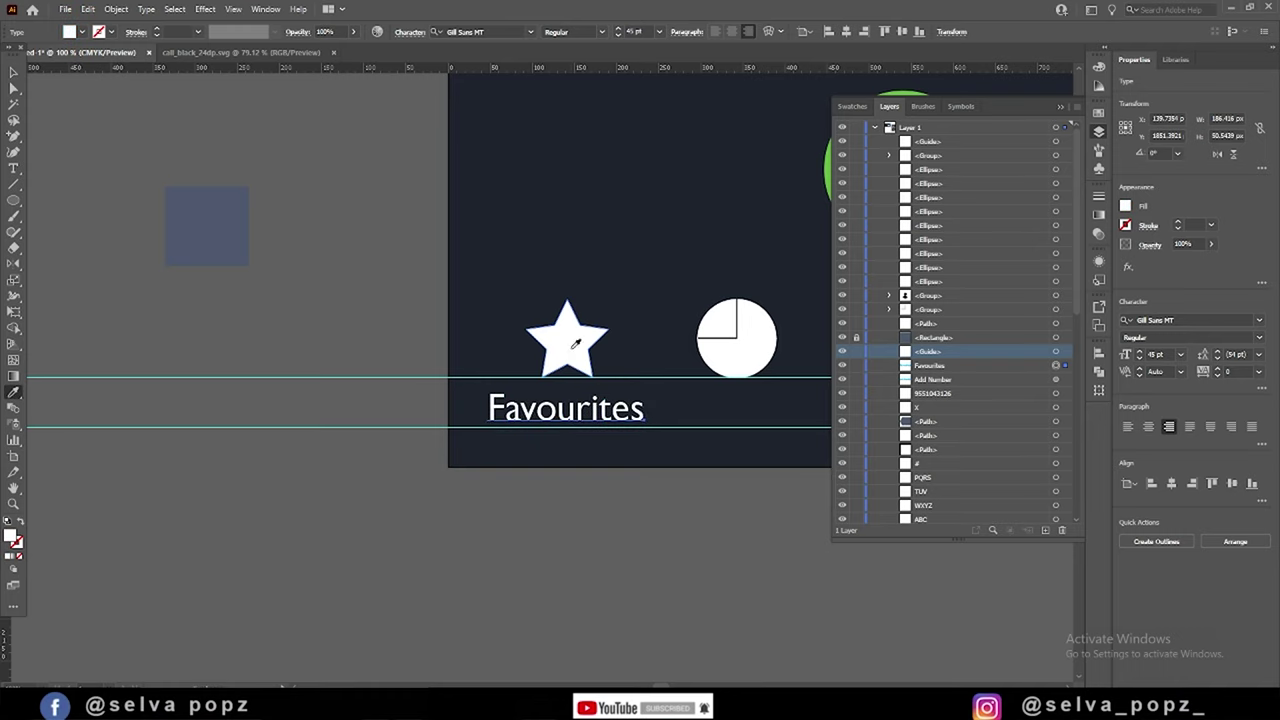
- Duplicate the Favourites label rightward as 'Recents' and 'Contacts' under their icons
scroll(563, 543, "right", 2)
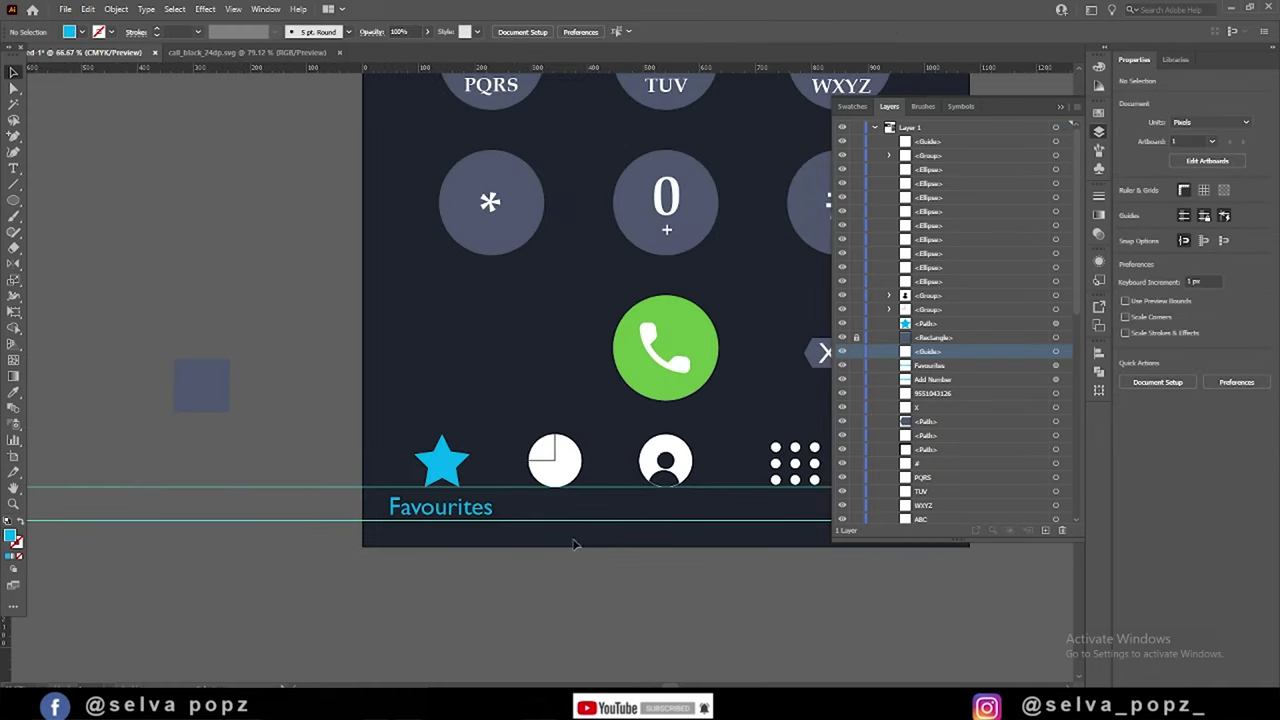
scroll(574, 543, "up", 2)
left_click_drag(462, 503, 645, 505)
double_click(600, 503)
key("ctrl+a")
type("Recents")
left_click(14, 73)
left_click_drag(580, 500, 755, 500)
double_click(740, 500)
key("ctrl+a")
type("C")
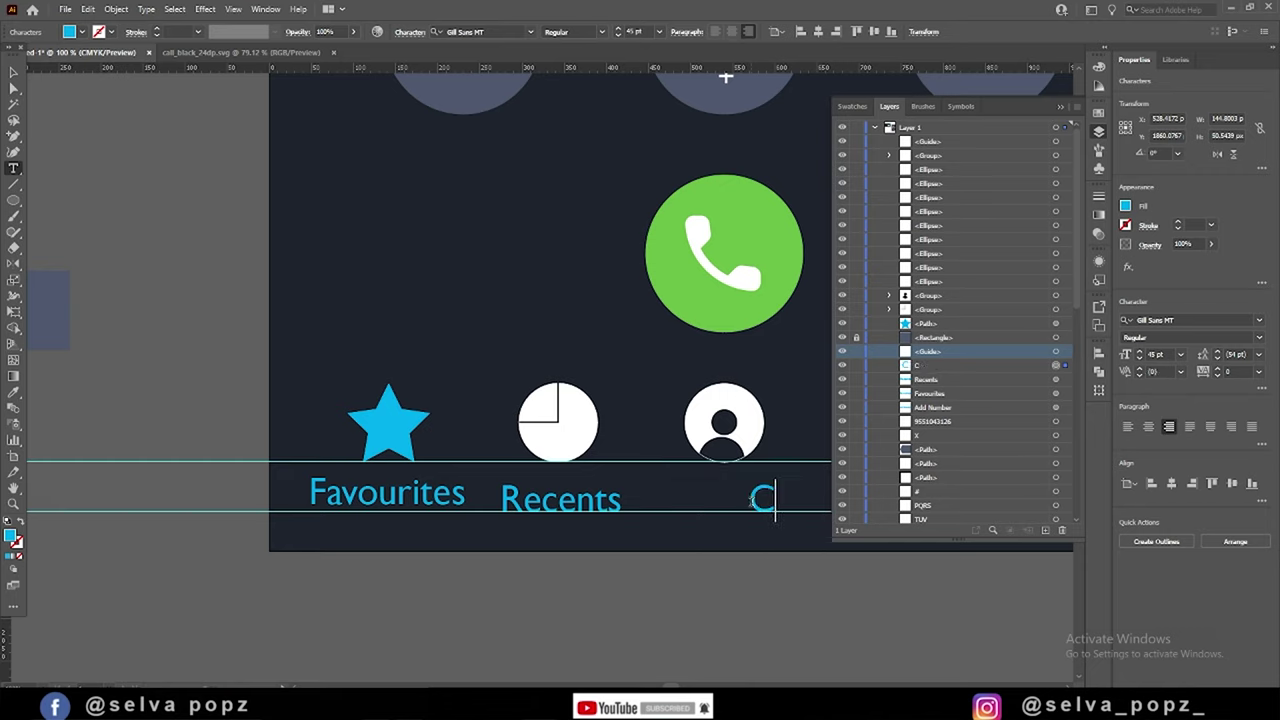
type("ontacts")
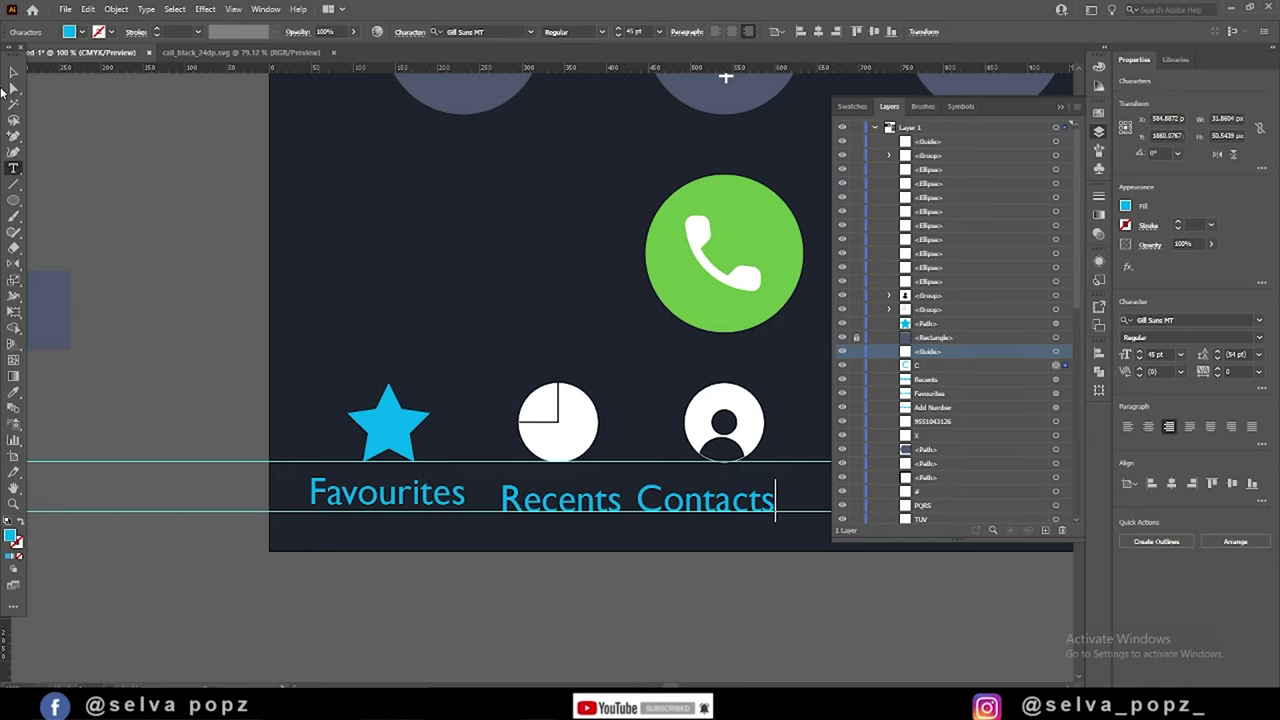
left_click(13, 73)
- Add 'Keypad' and 'Voicemail' label copies under the keypad and voicemail icons
scroll(606, 309, "right", 5)
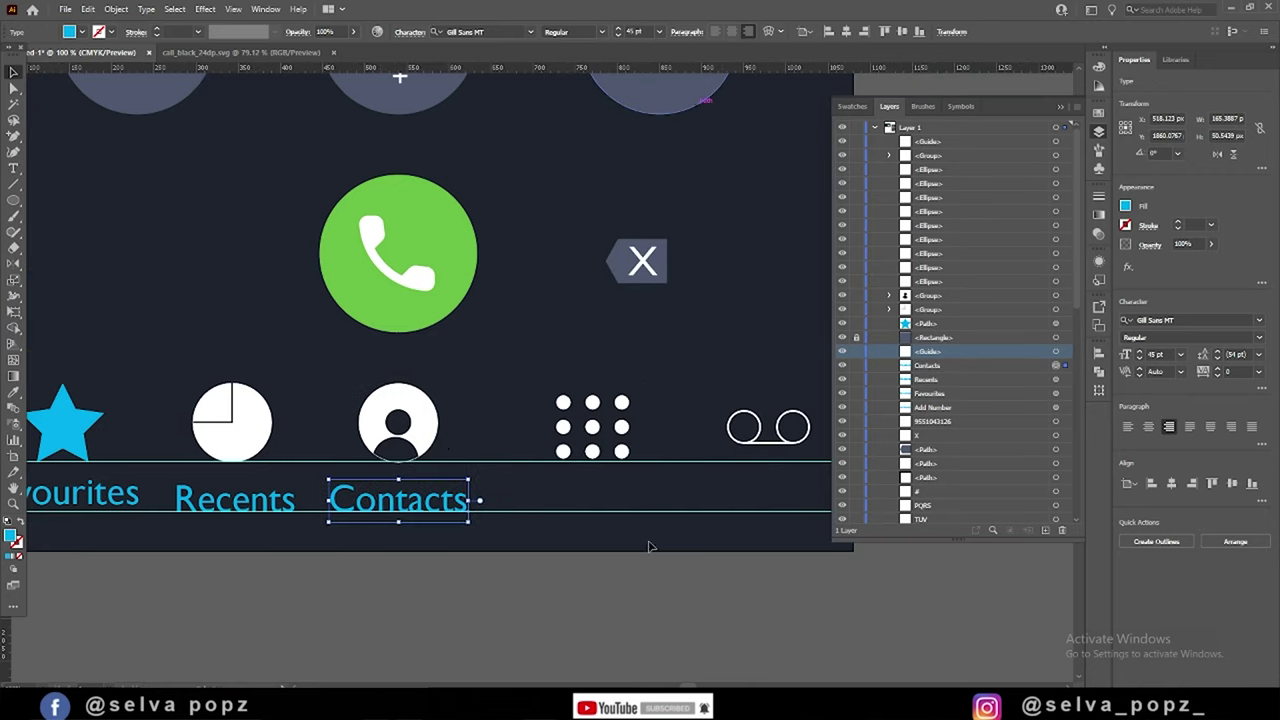
left_click_drag(400, 500, 575, 500)
double_click(598, 507)
type("Key")
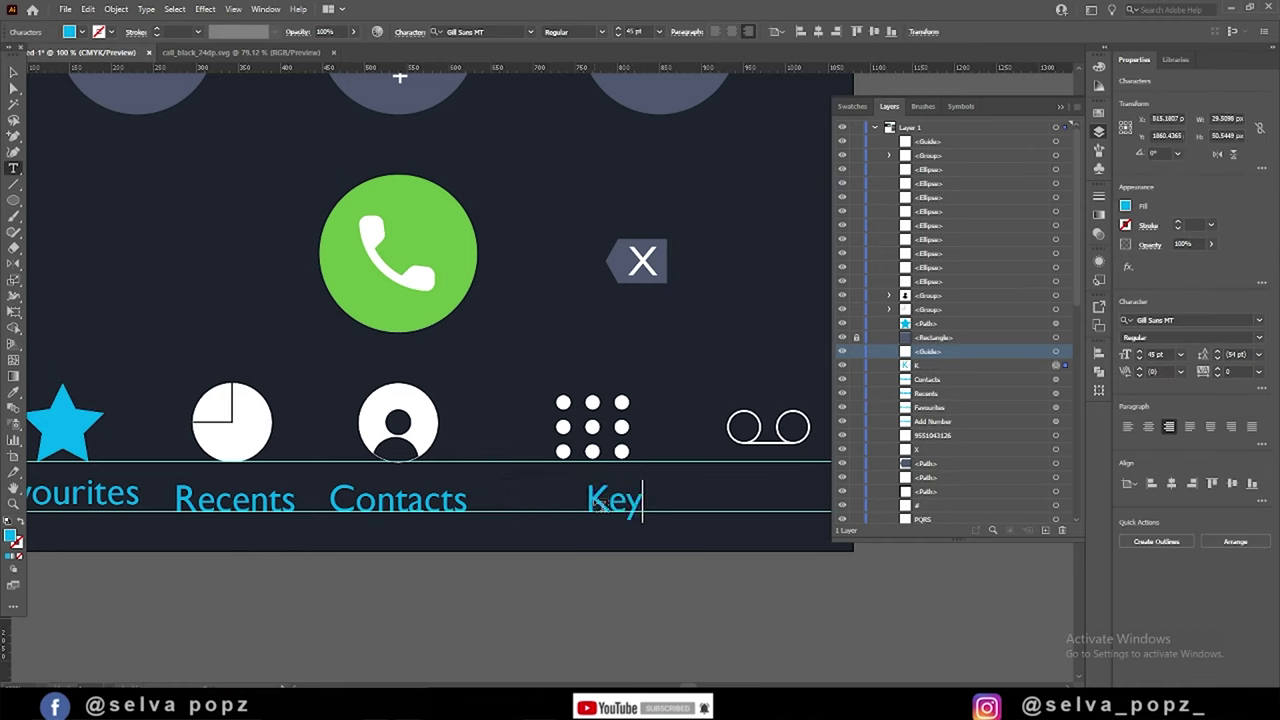
type("pad")
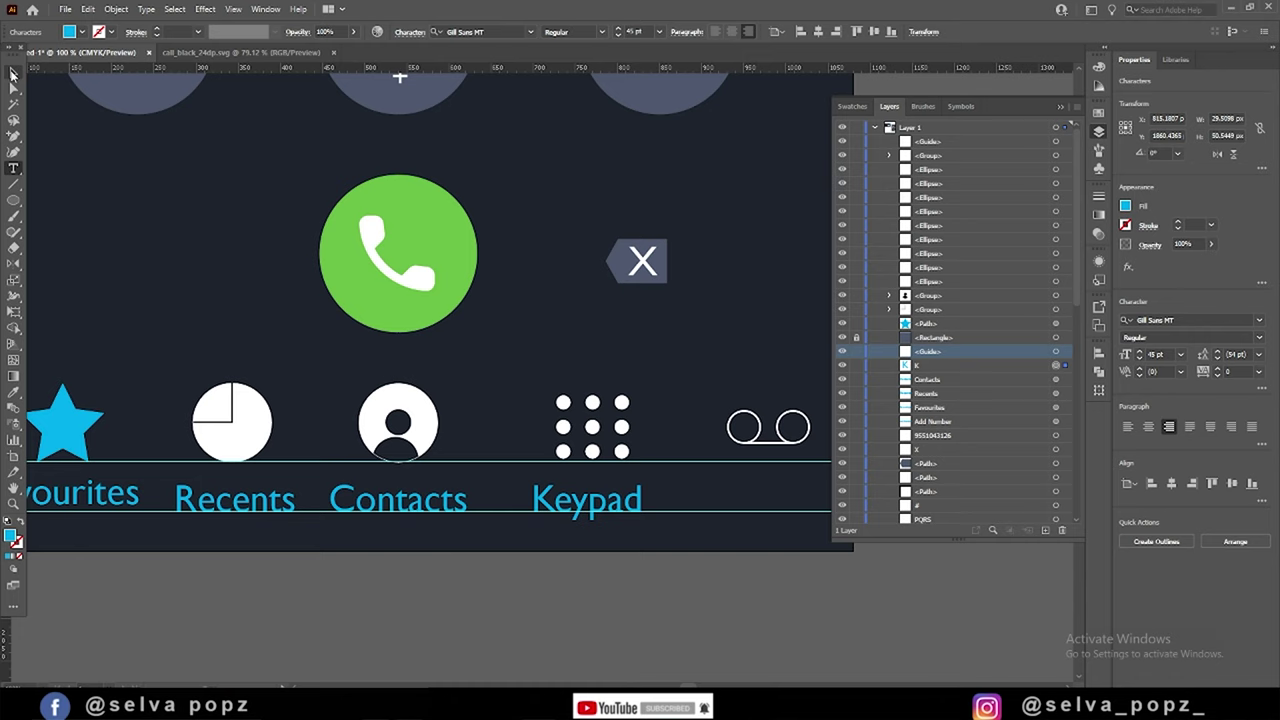
left_click(13, 73)
left_click(679, 576)
left_click_drag(674, 588, 629, 586)
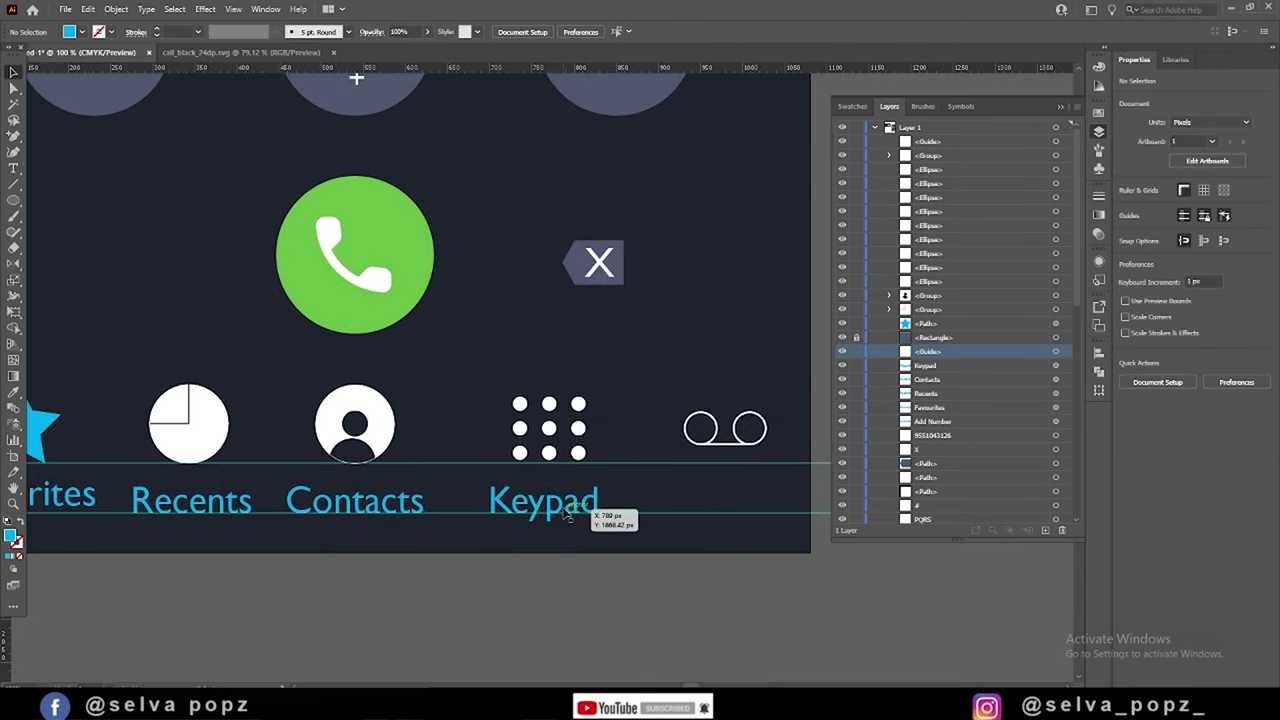
left_click_drag(566, 514, 735, 514)
double_click(729, 507)
type("Voicemail")
left_click(14, 72)
- Centre the Voicemail label beneath the voicemail icon
key("shift+Right")
key("shift+Right")
key("shift+Right")
left_click(752, 440)
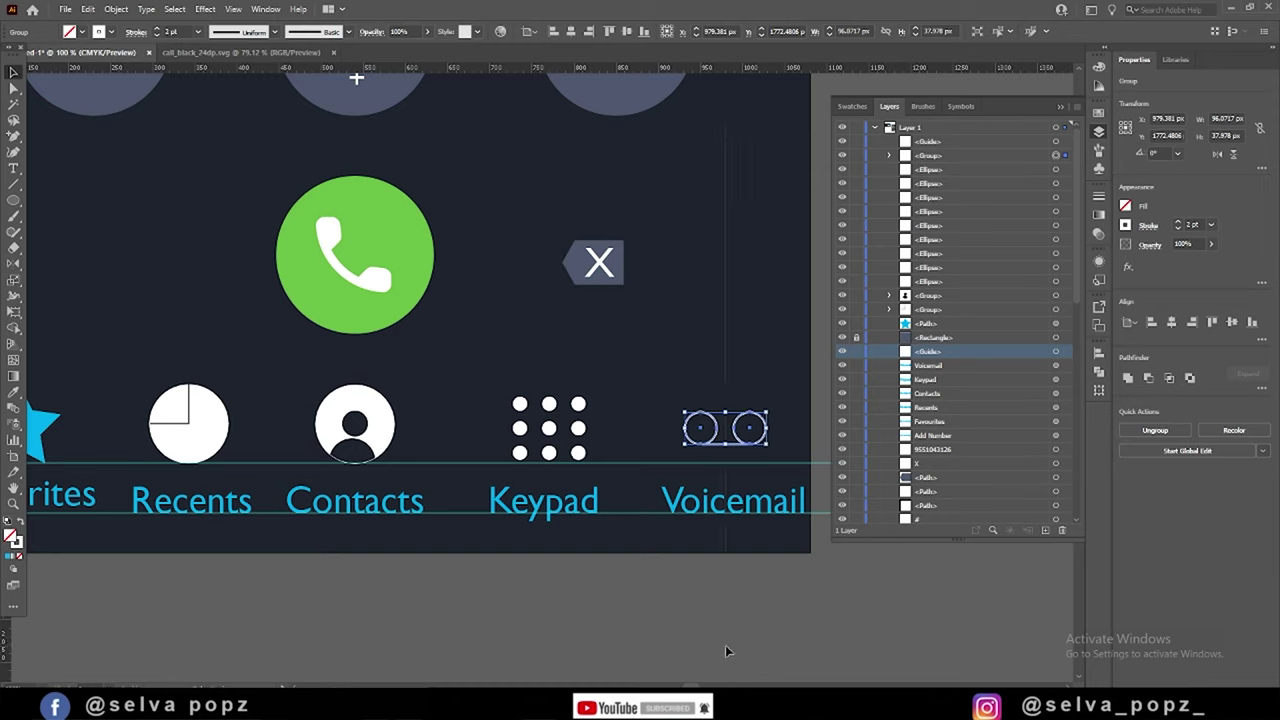
left_click_drag(787, 503, 780, 505)
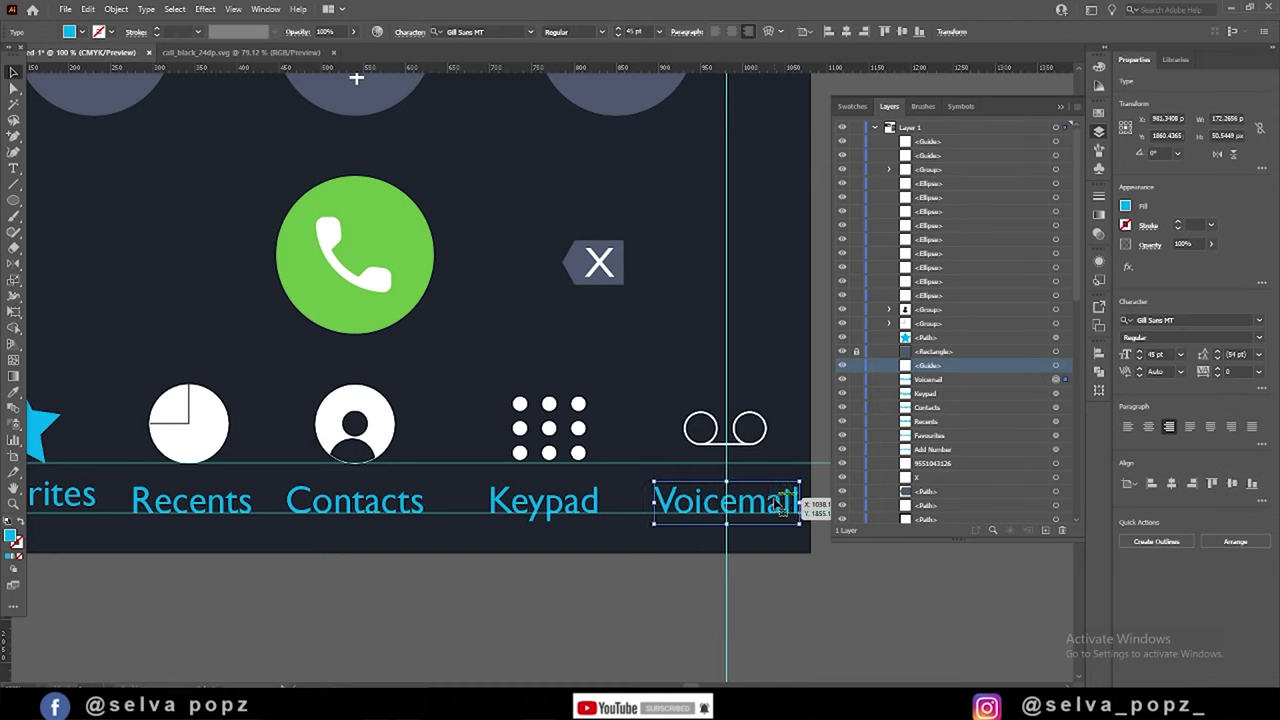
left_click(950, 142)
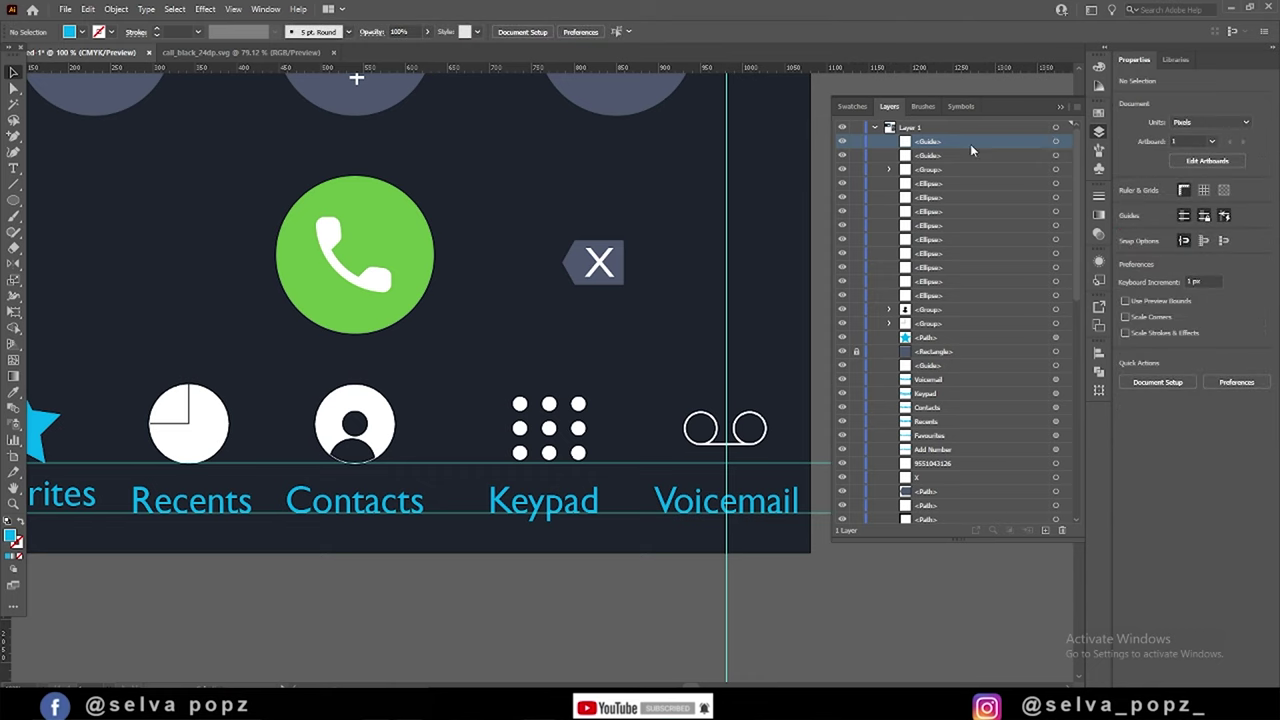
- Centre the Keypad and Contacts labels beneath their icons using a vertical guide
scroll(960, 200, "down", 2)
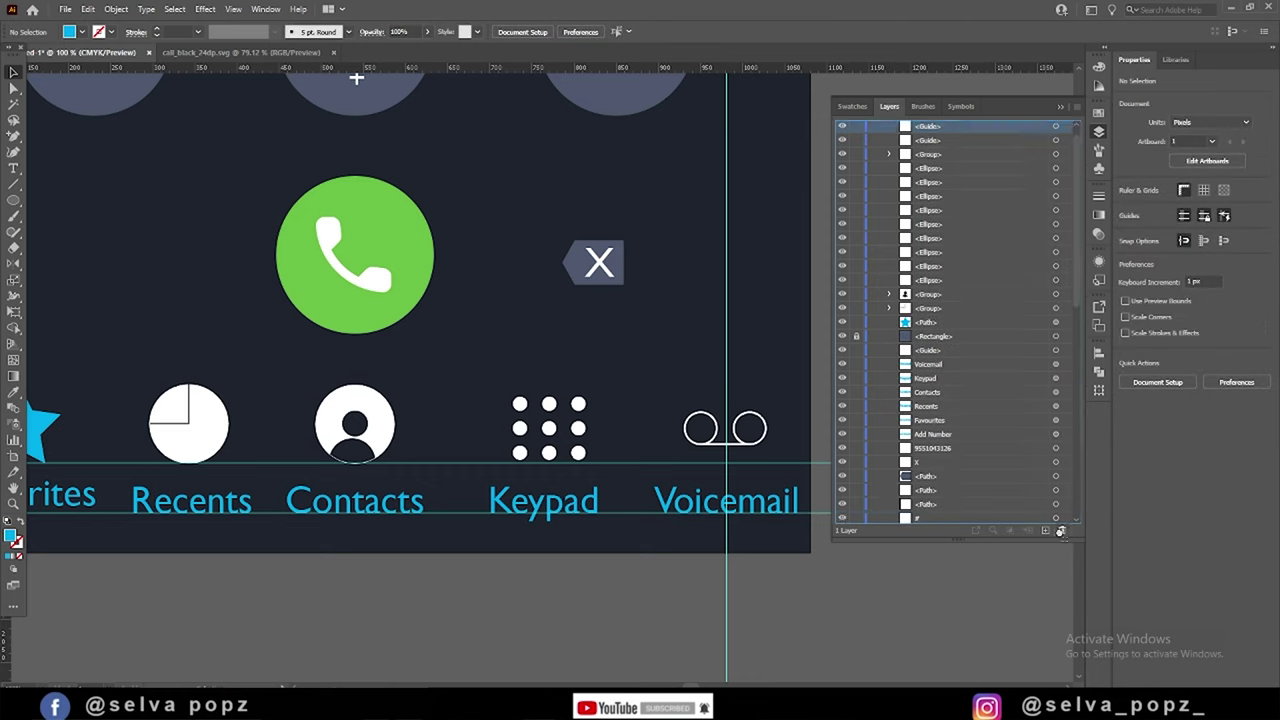
left_click(549, 453)
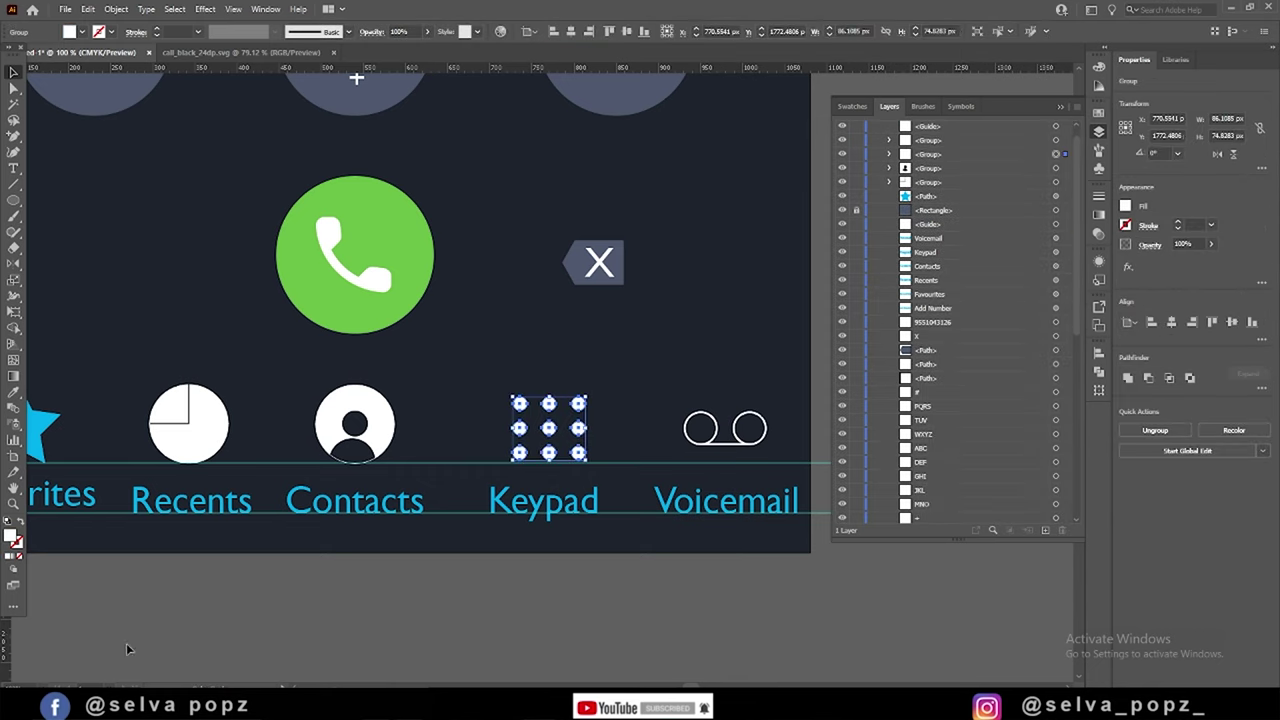
left_click(560, 500)
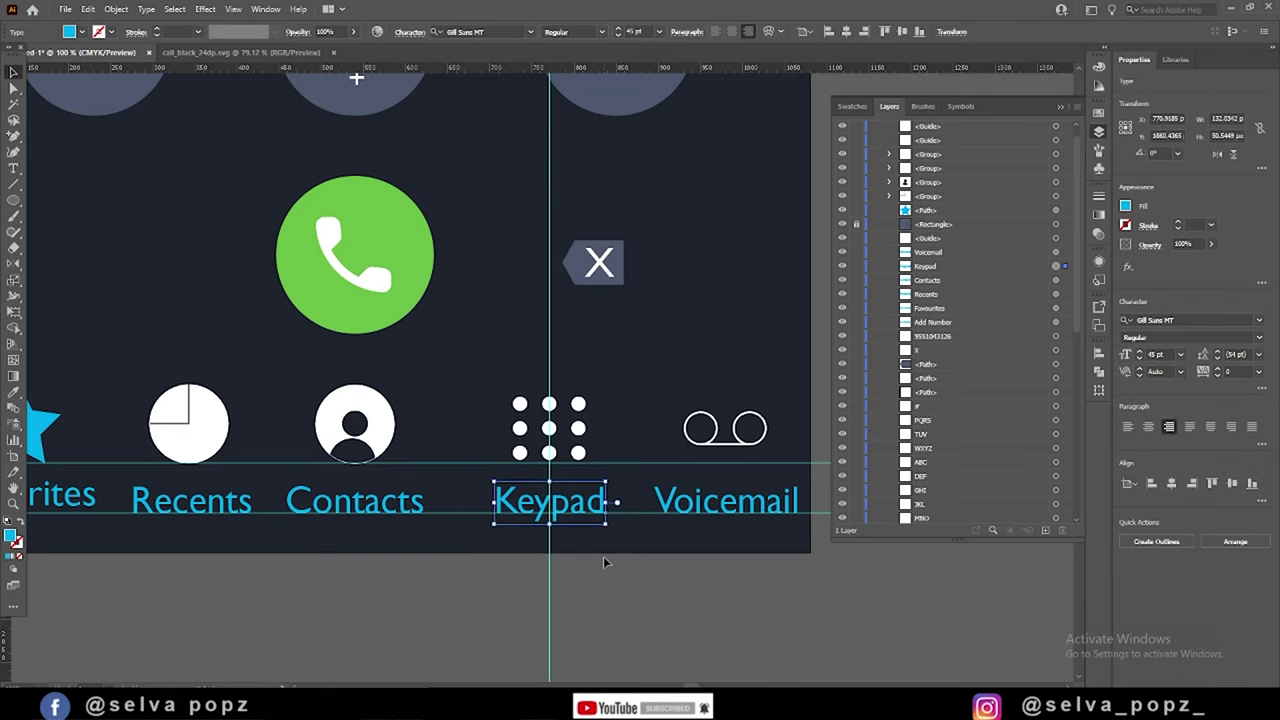
scroll(603, 562, "left", 5)
left_click(600, 430)
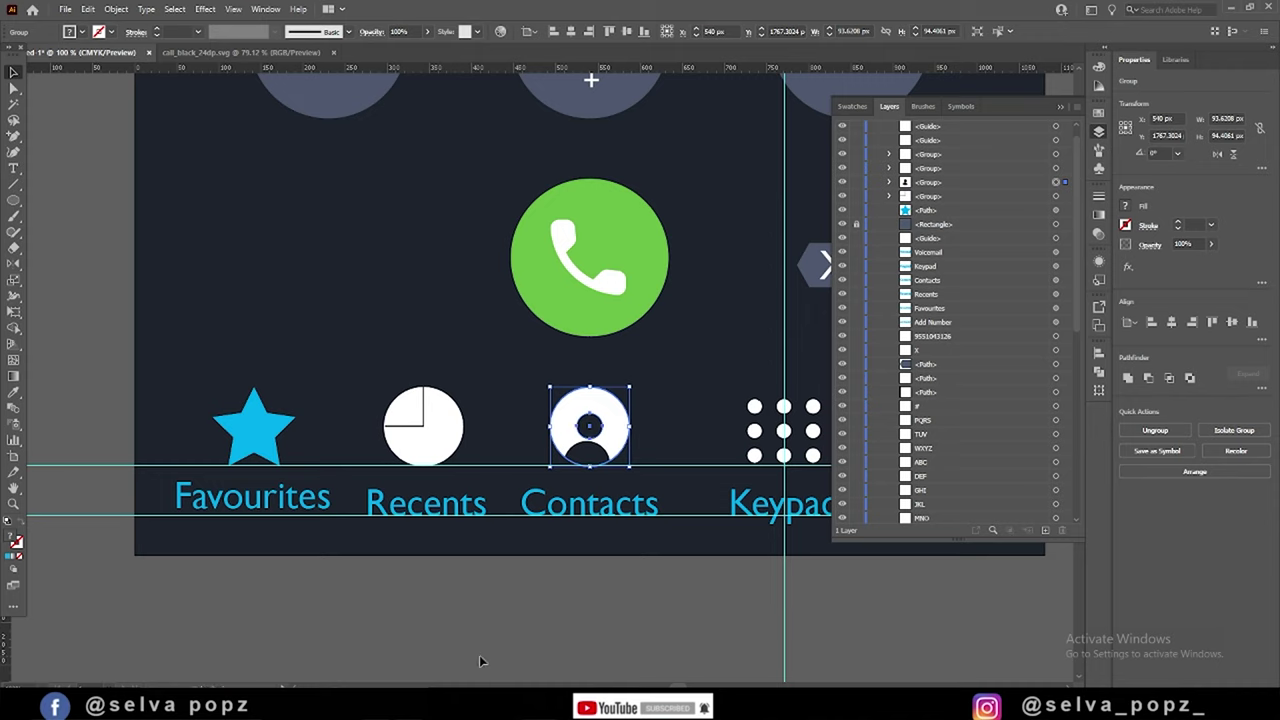
left_click(645, 510)
left_click(615, 422)
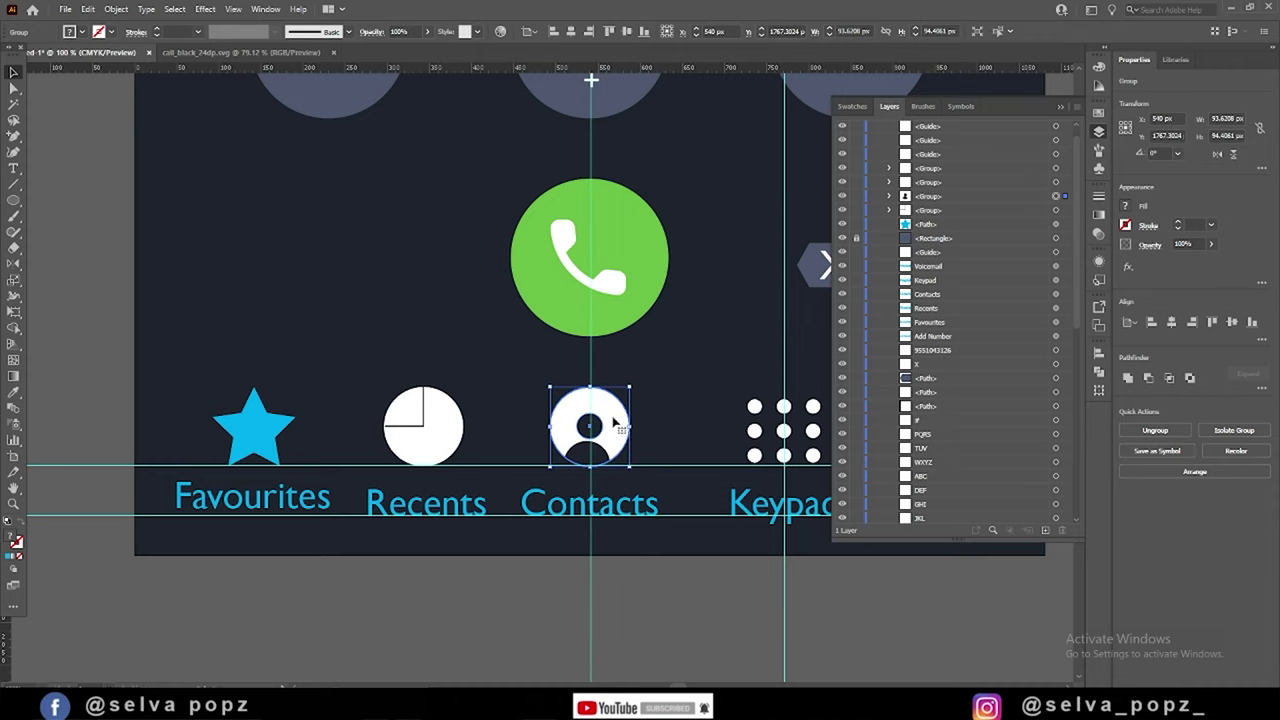
left_click_drag(966, 153, 1050, 520)
- Centre the Recents label under the clock icon and check the Favourites label's alignment
scroll(503, 600, "left", 2)
scroll(447, 580, "left", 4)
left_click(535, 435)
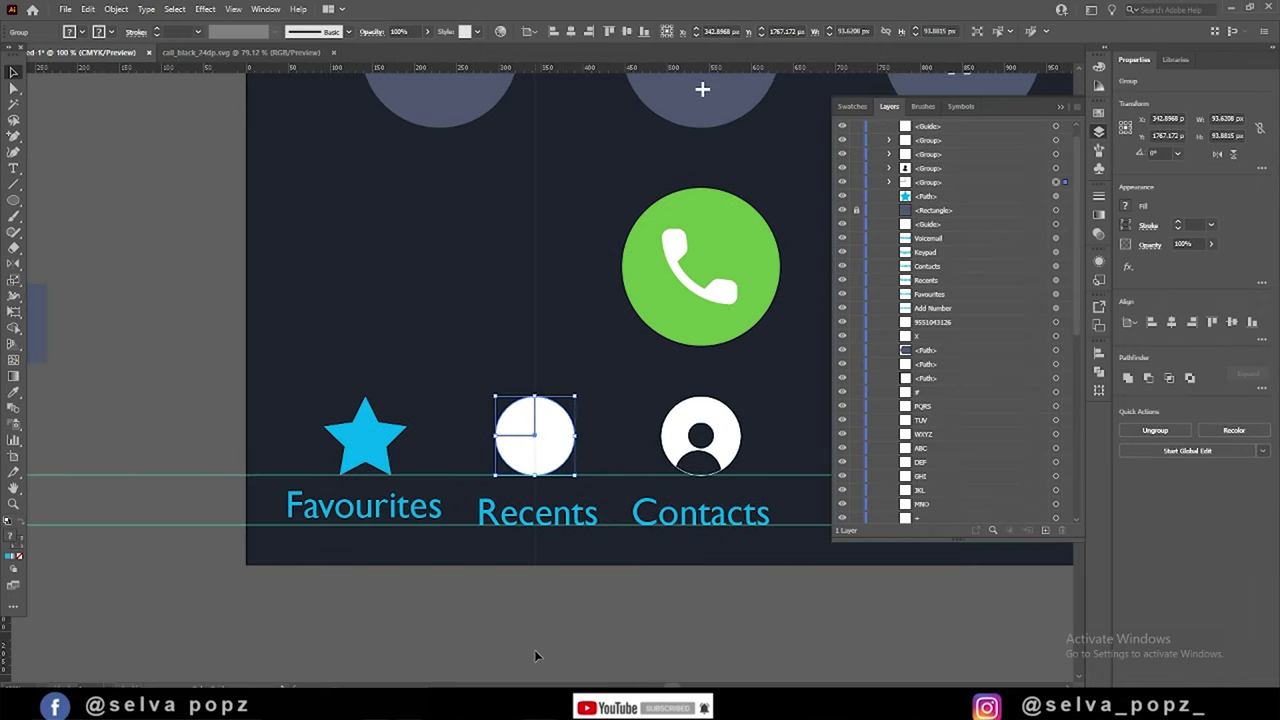
left_click_drag(570, 513, 566, 516)
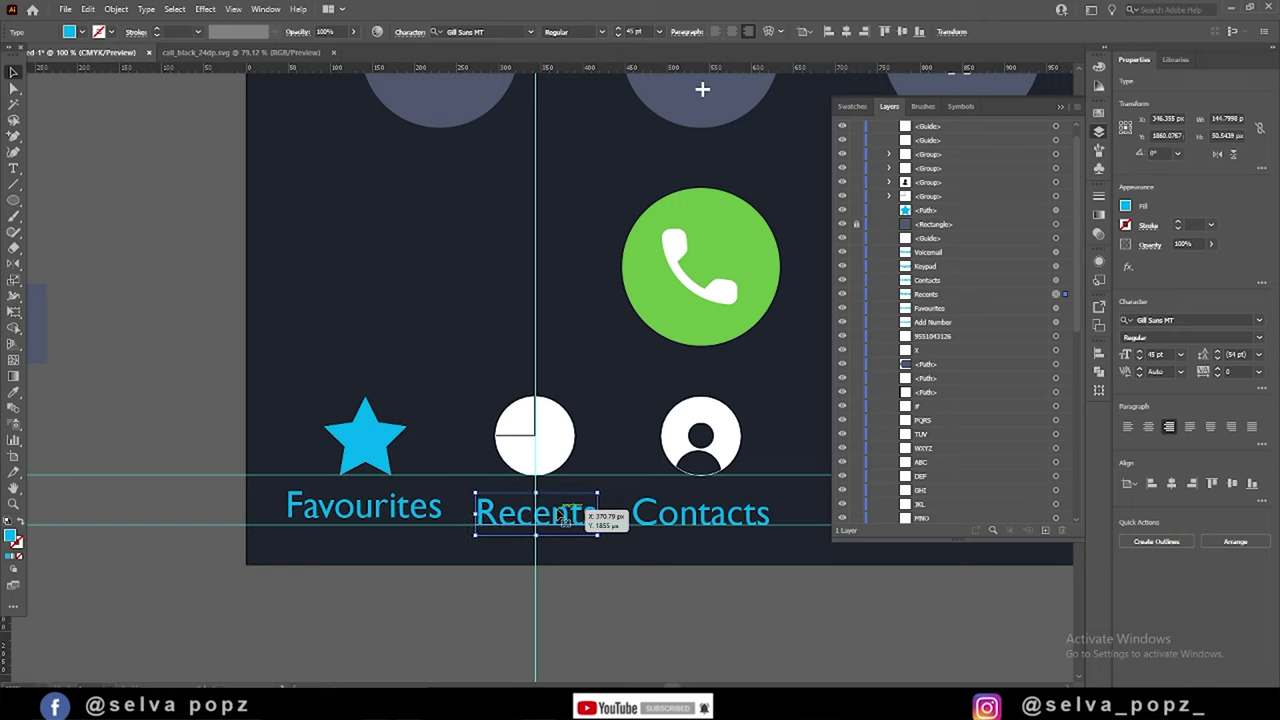
left_click(371, 455)
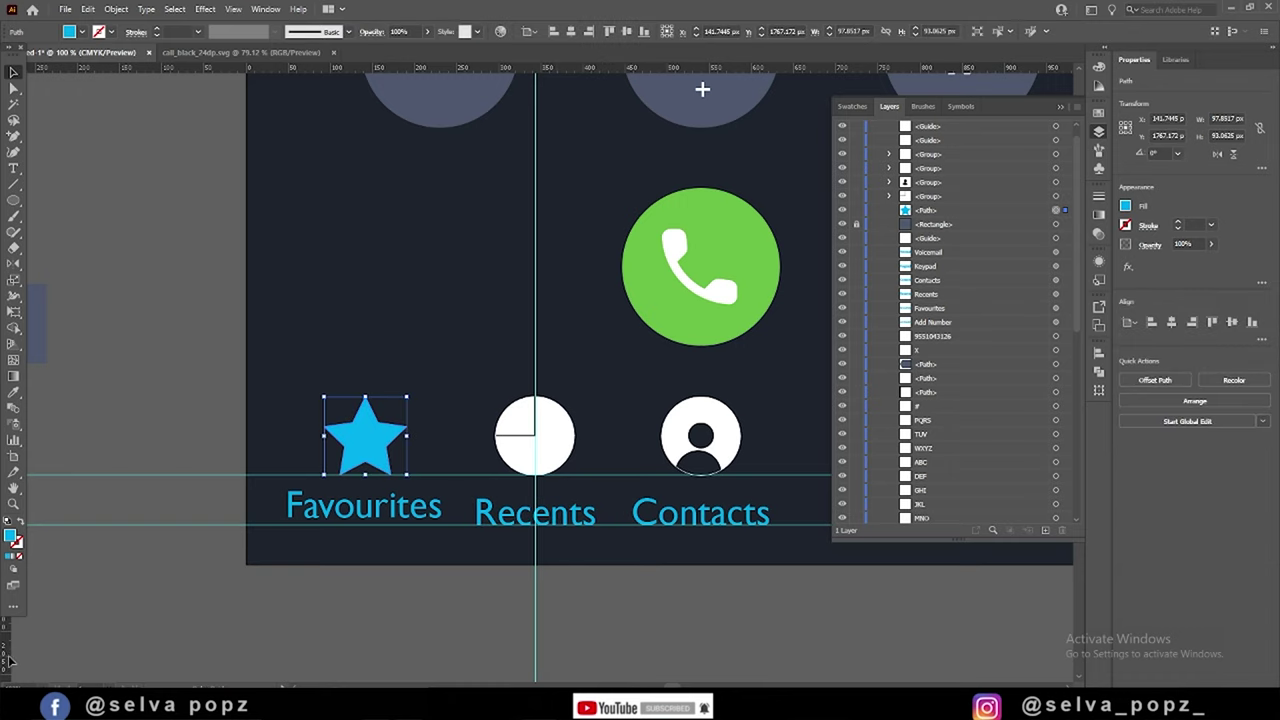
left_click(414, 515)
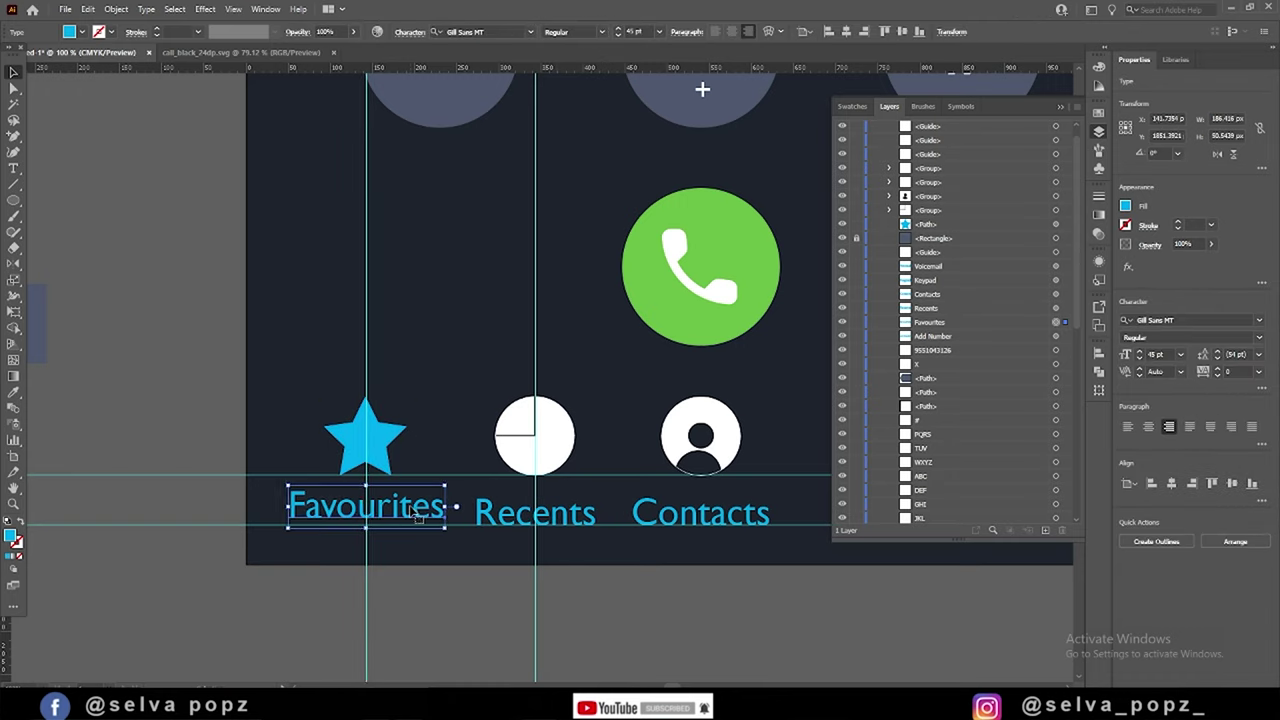
- Delete the temporary vertical alignment guides
scroll(864, 140, "up", 1)
left_click(945, 143)
left_click(1061, 530)
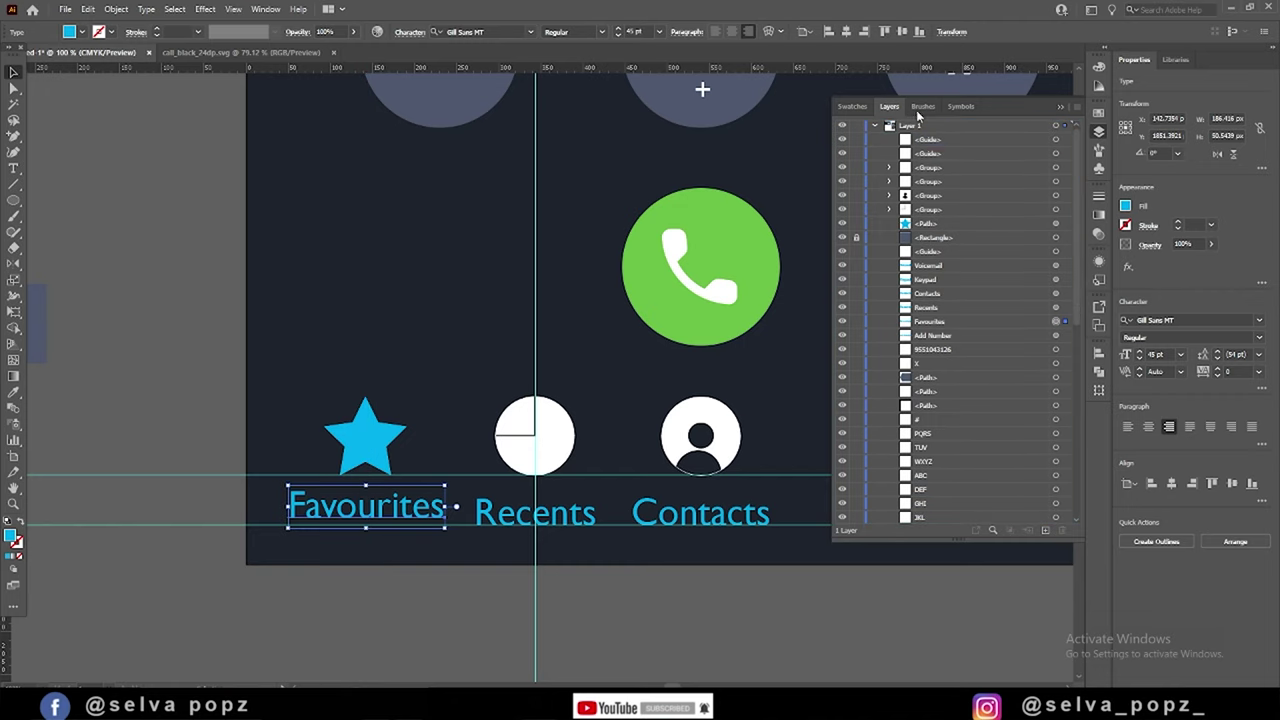
left_click(945, 153)
left_click(1061, 530)
- Zoom out, undo the last changes, and eyedrop the star's cyan onto the Recents clock icon
key("ctrl+0")
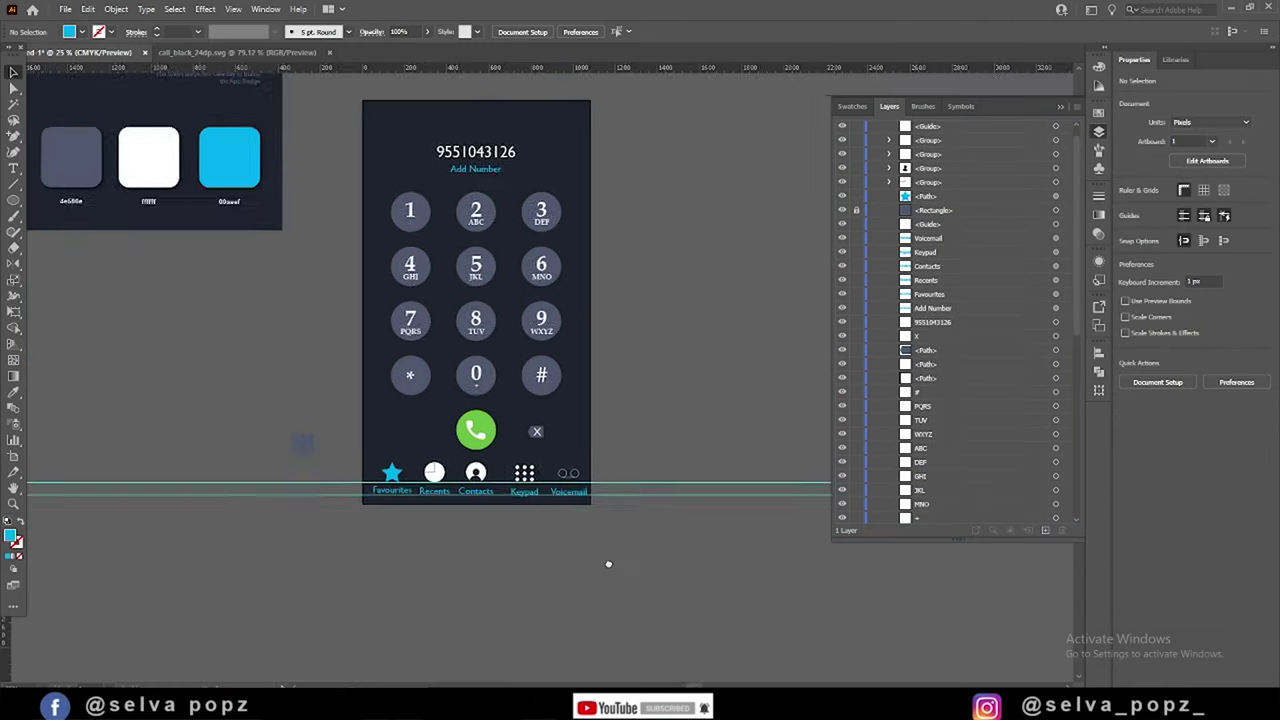
scroll(453, 557, "up", 3)
key("ctrl+z")
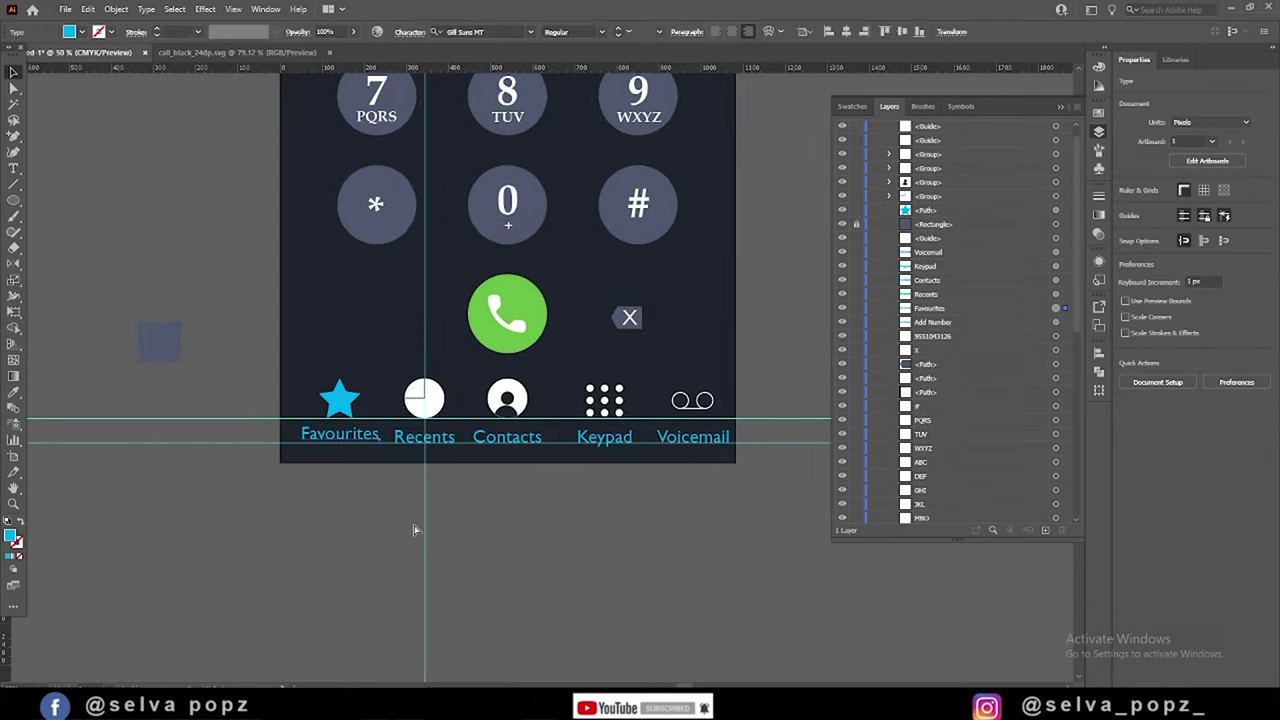
key("ctrl+z")
left_click(424, 398)
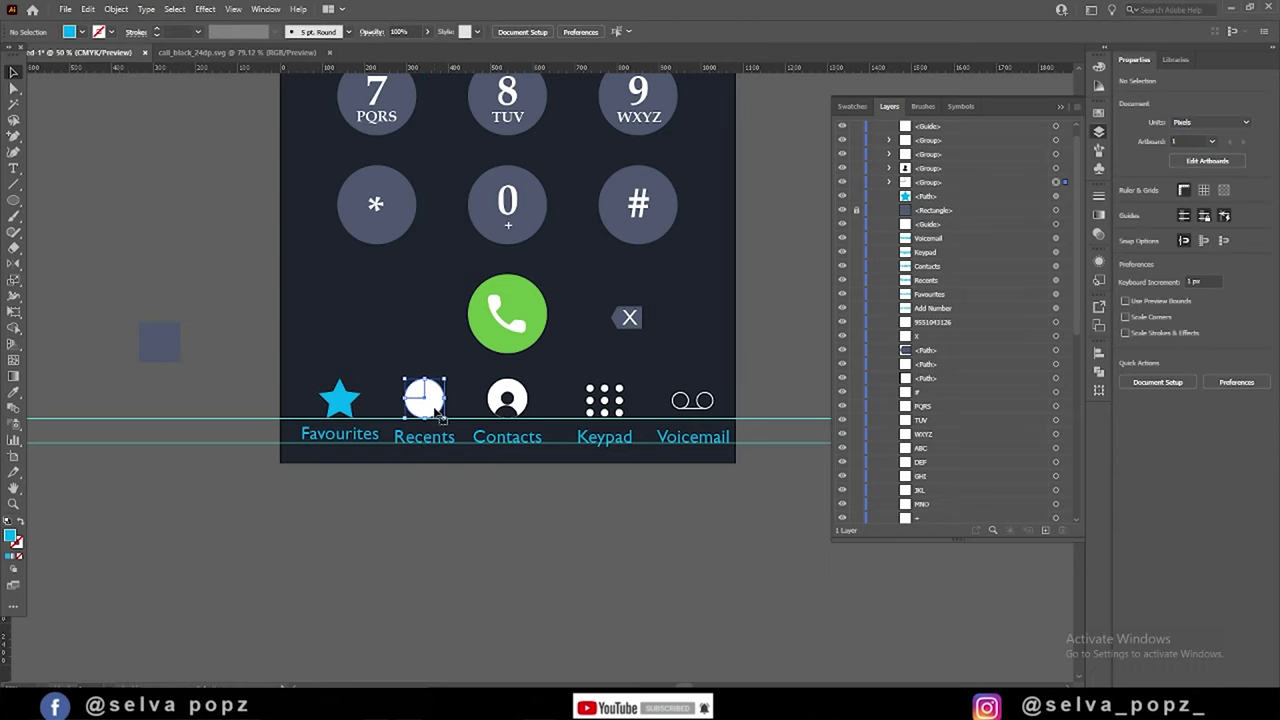
key("i")
left_click(352, 399)
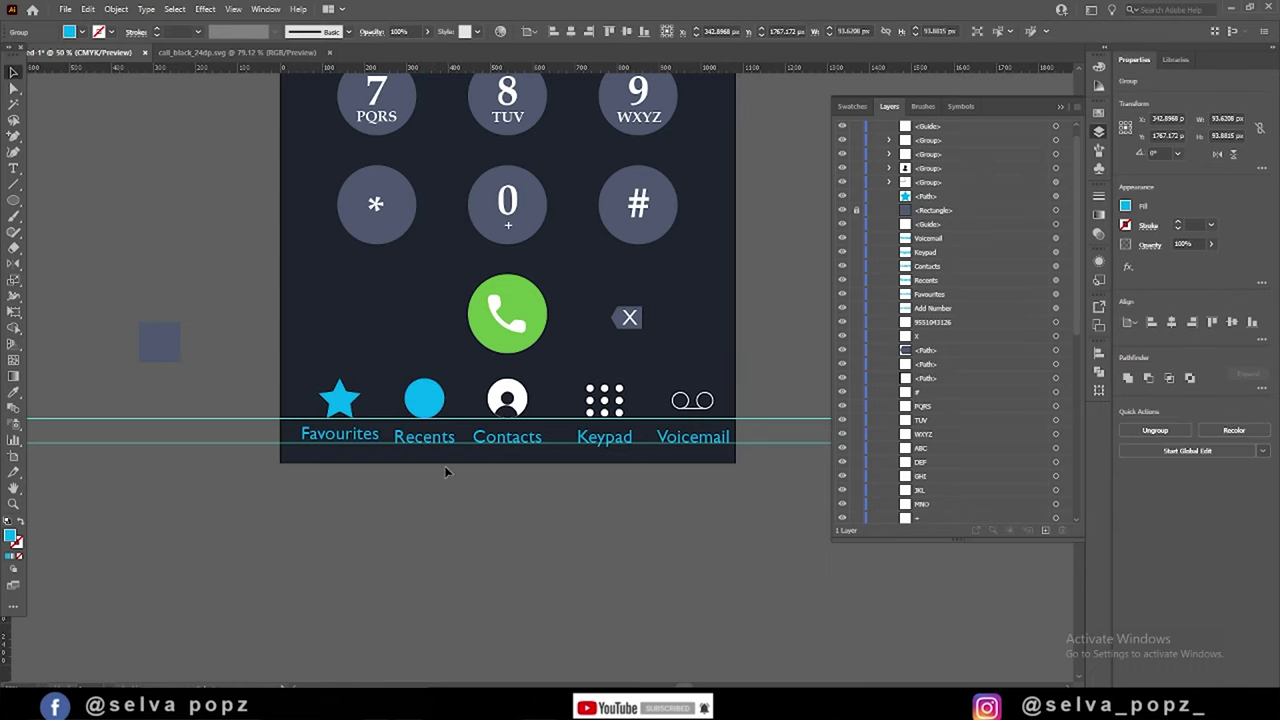
- Inside the Recents group, swap the clock hand from a fill to a stroke
scroll(427, 413, "up", 3)
double_click(407, 366)
left_click(420, 352)
key("v")
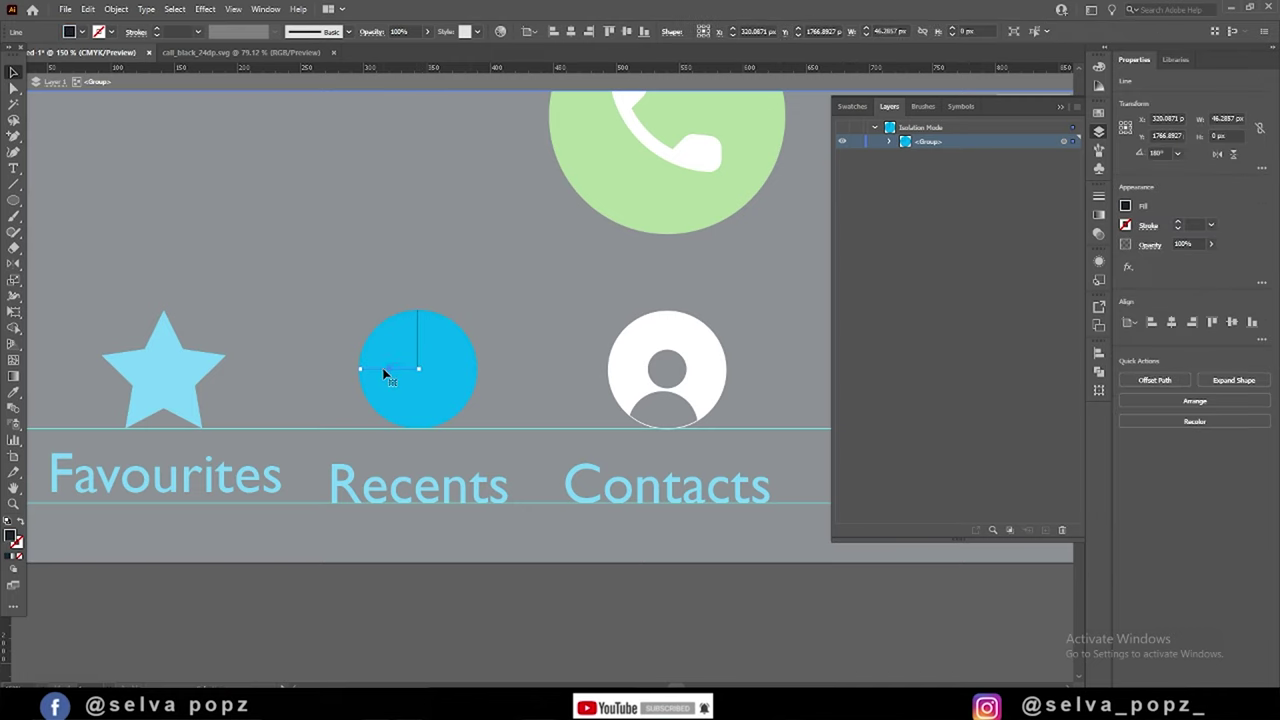
left_click(464, 560)
double_click(464, 555)
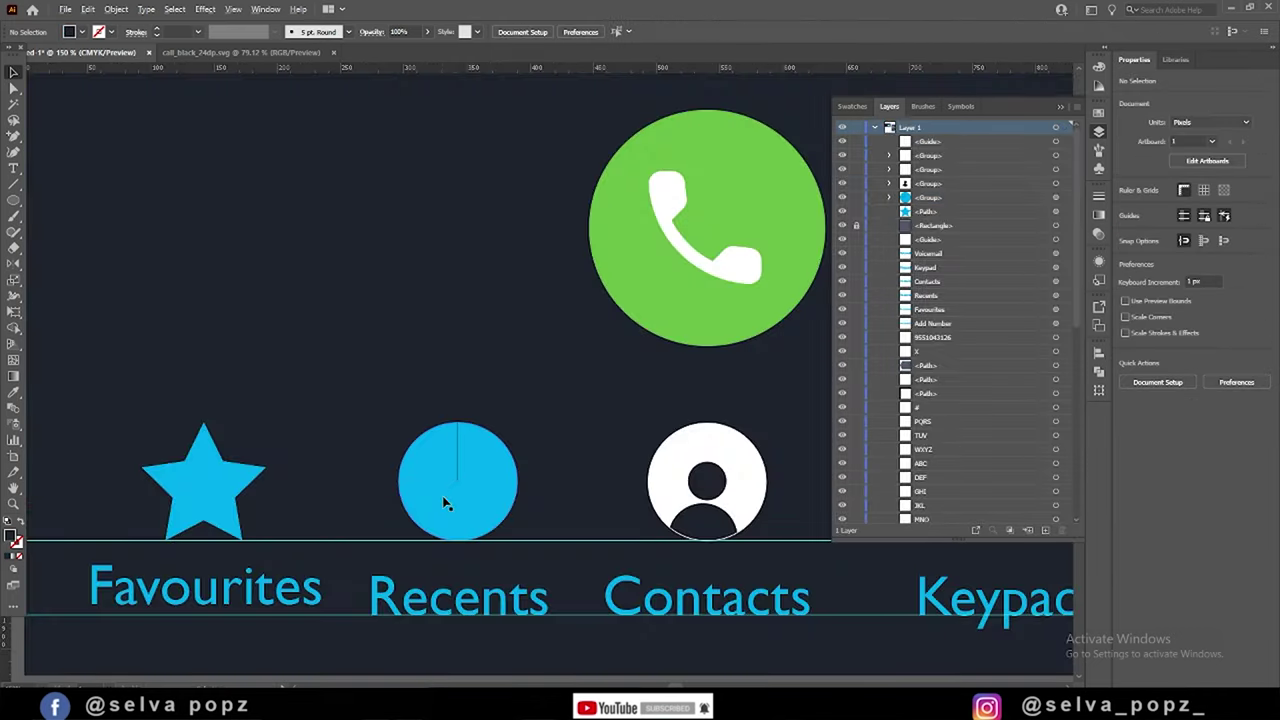
double_click(446, 457)
left_click(457, 456)
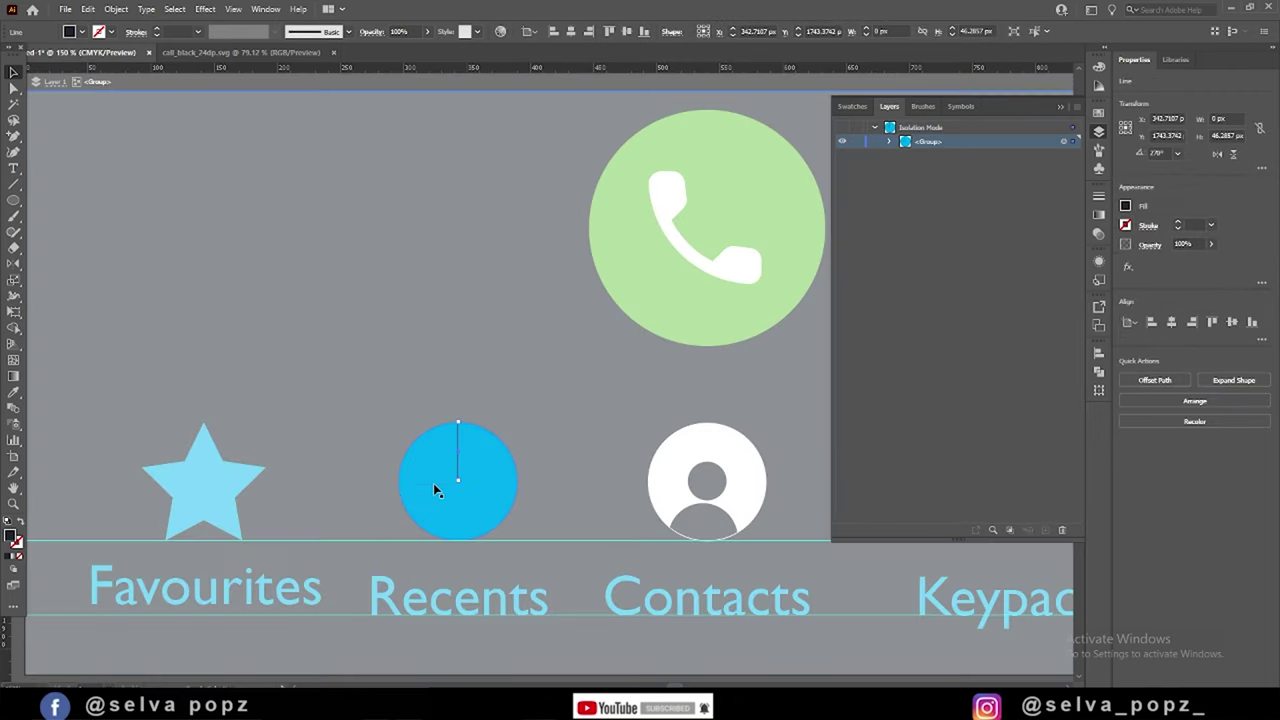
left_click(21, 528)
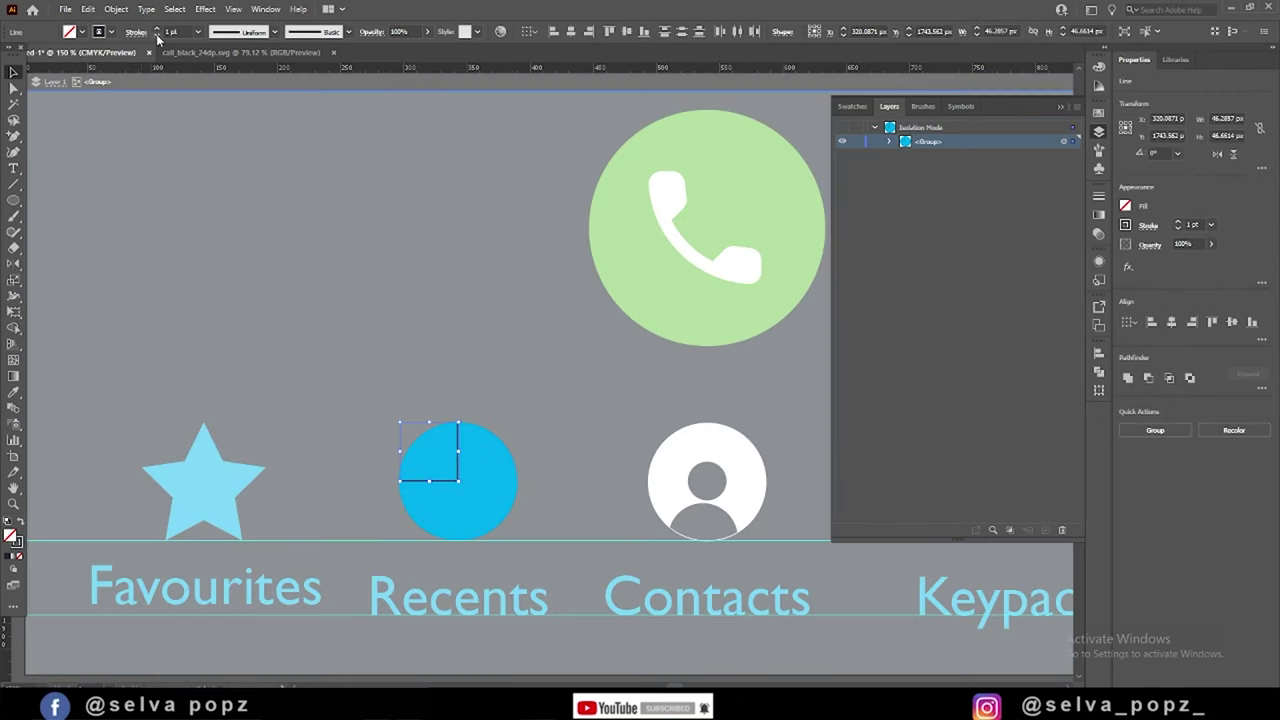
double_click(652, 660)
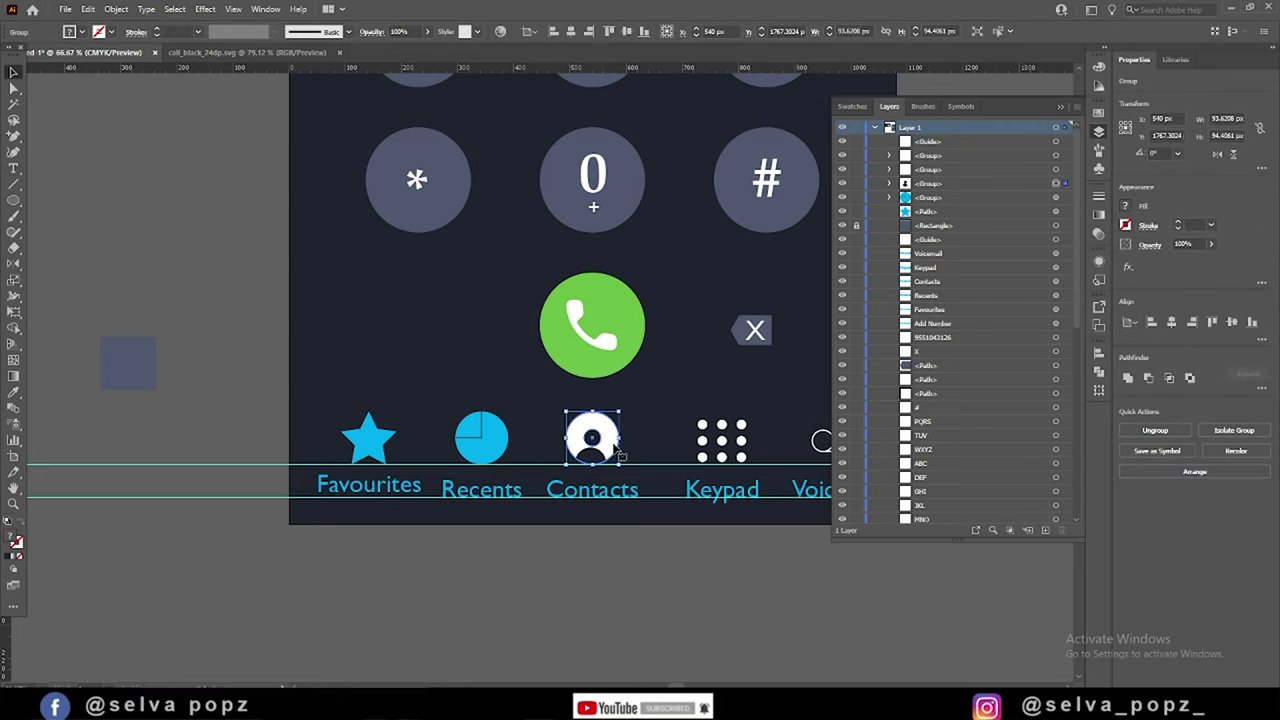
- Eyedrop the star's cyan onto the Contacts icon and the Keypad dots
double_click(606, 447)
key("i")
left_click(384, 442)
key("v")
double_click(640, 584)
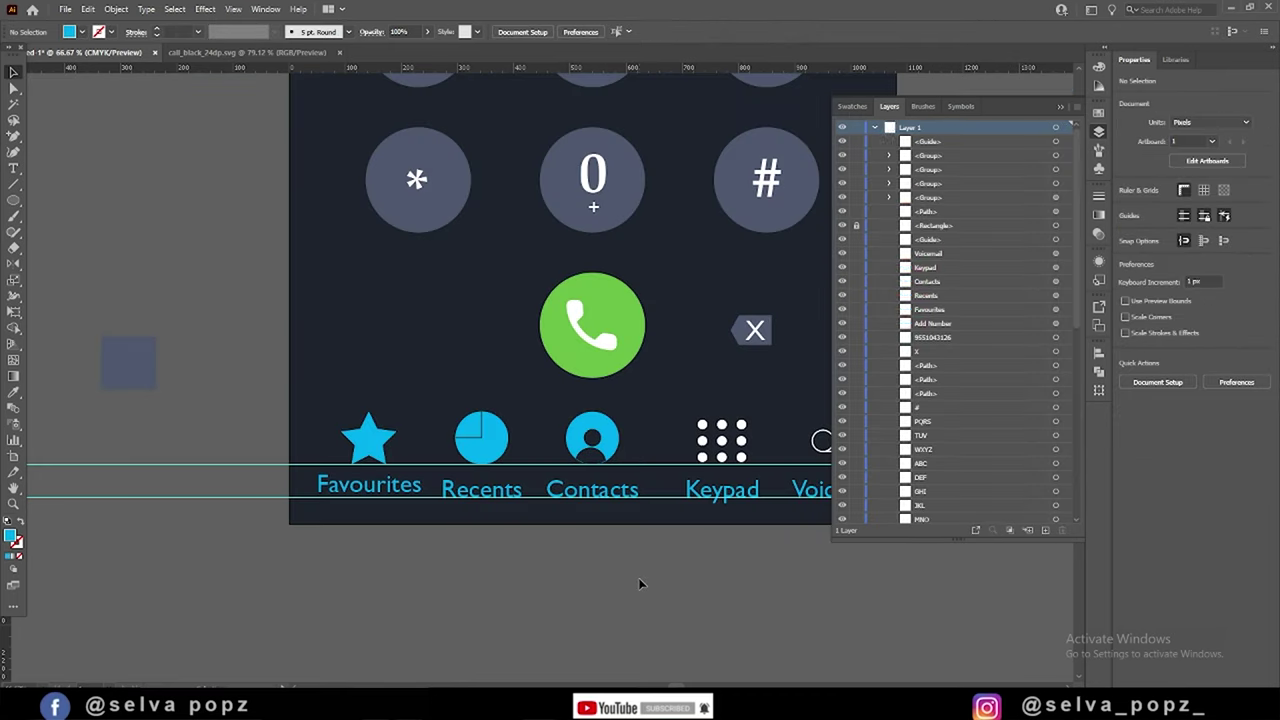
scroll(640, 584, "down", 1)
left_click_drag(734, 563, 634, 529)
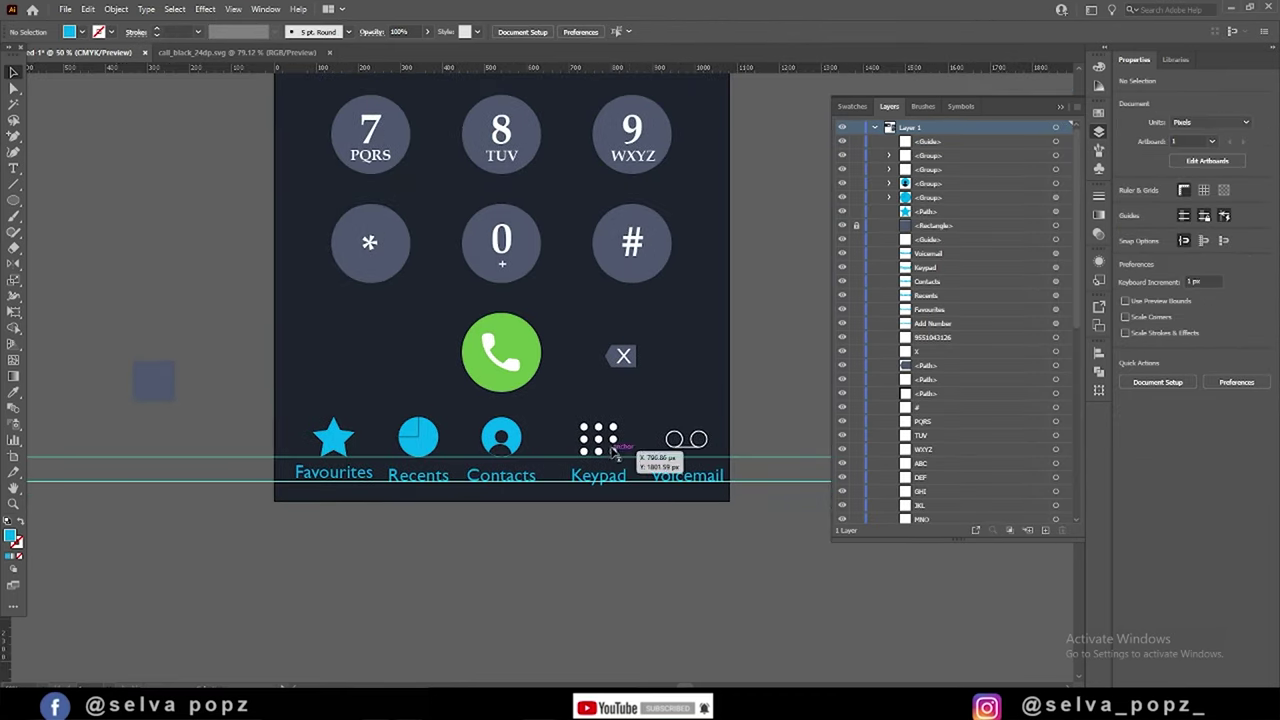
left_click(615, 450)
key("i")
left_click(508, 432)
key("v")
left_click(647, 518)
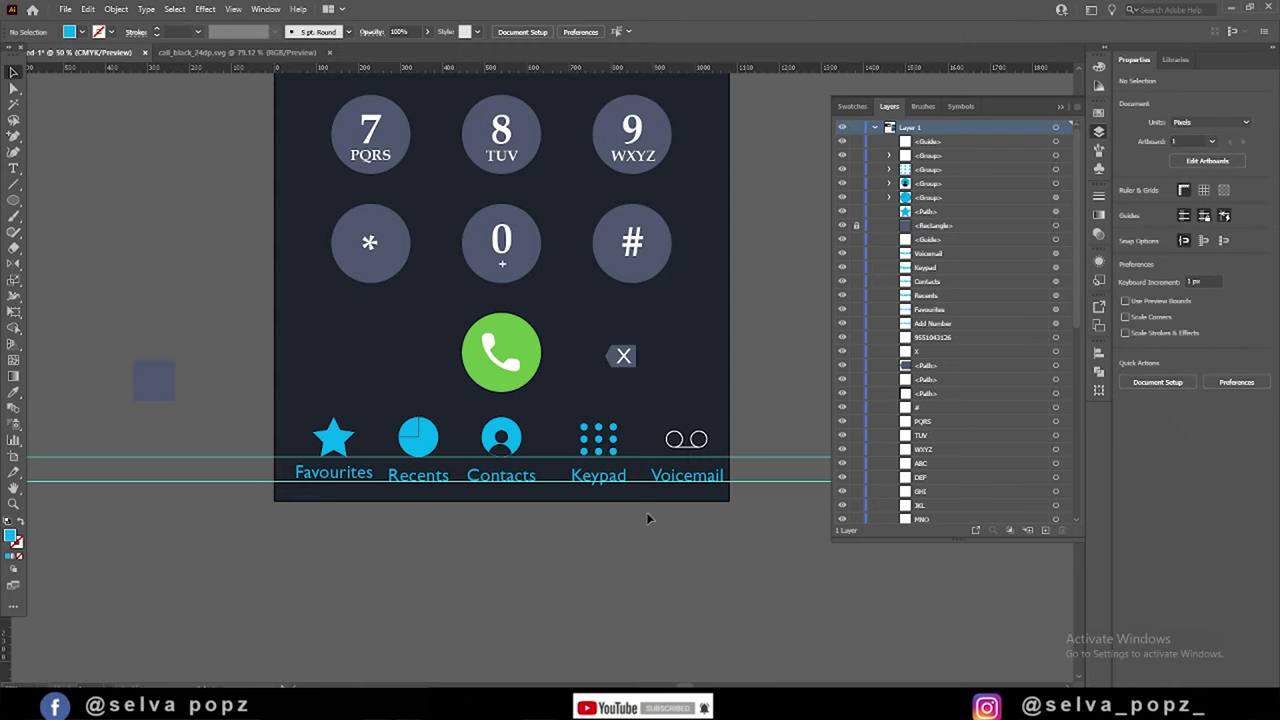
- Restyle the Voicemail icon as a cyan outline only
left_click(690, 440)
key("i")
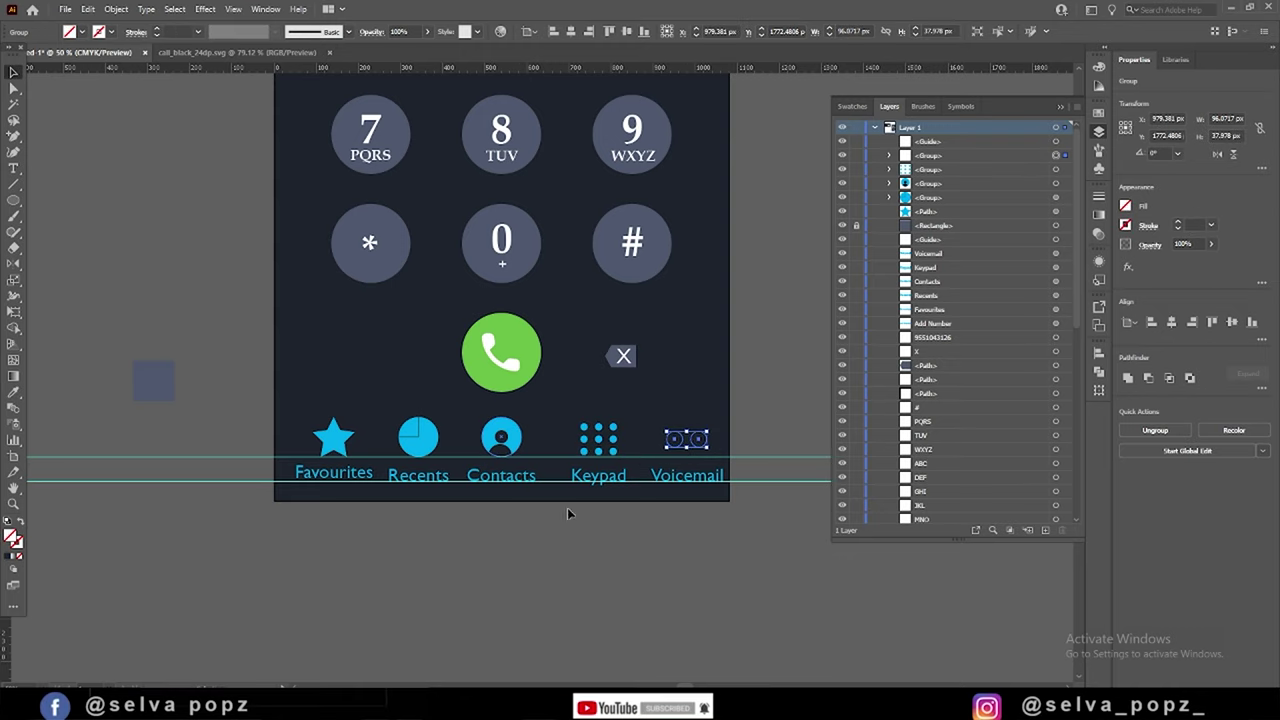
scroll(622, 519, "up", 1)
key("i")
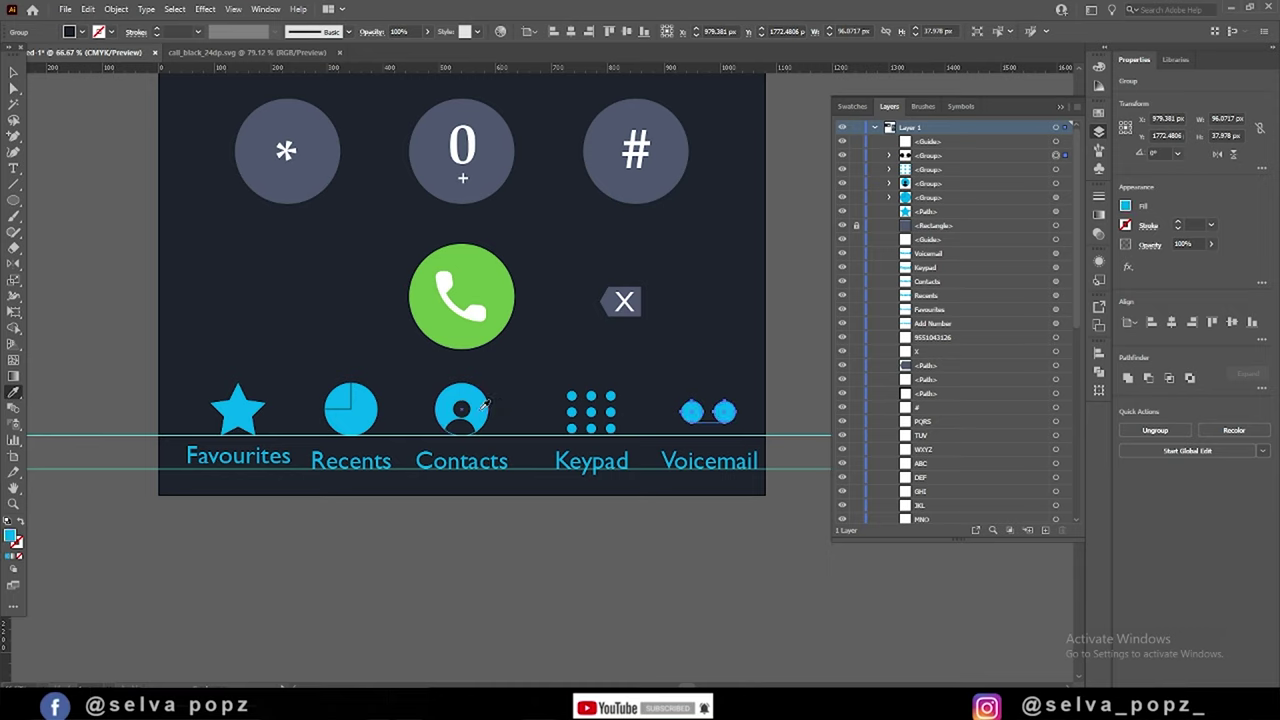
left_click(20, 523)
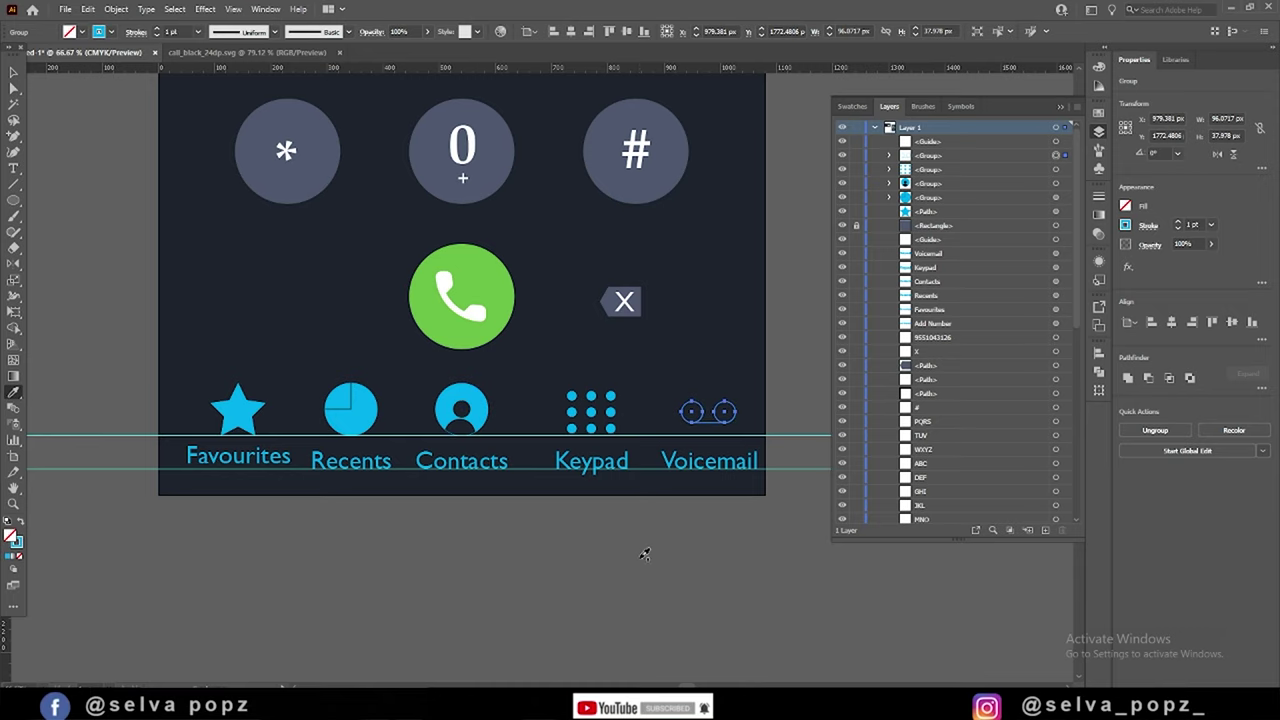
- Select all five tab icons and labels and dim their opacity
key("v")
left_click(641, 561)
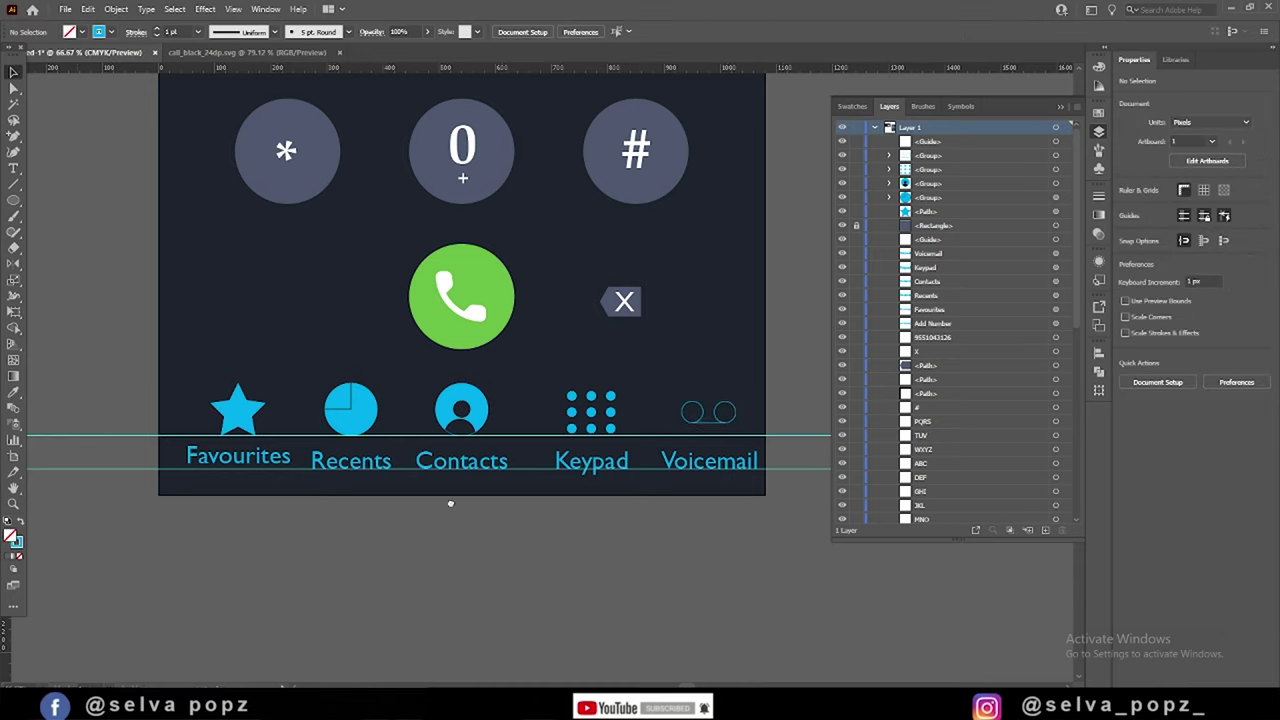
left_click_drag(409, 490, 428, 530)
left_click(632, 507)
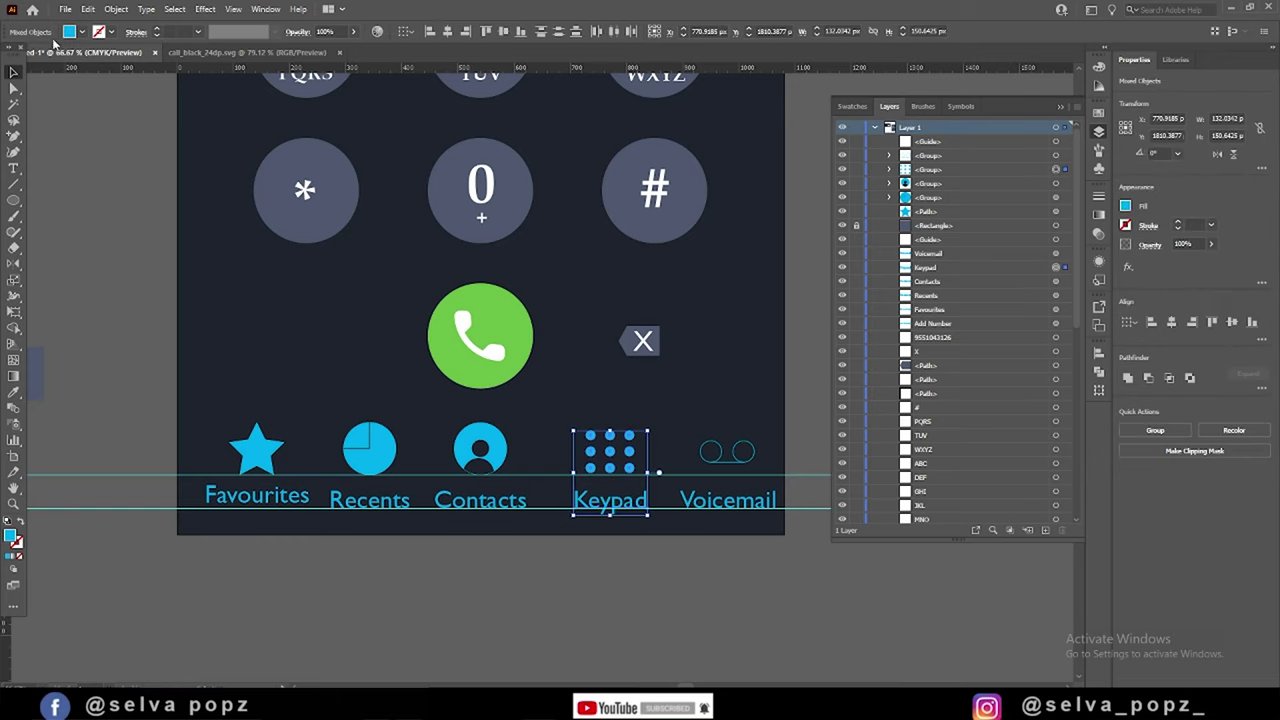
left_click_drag(222, 413, 405, 490)
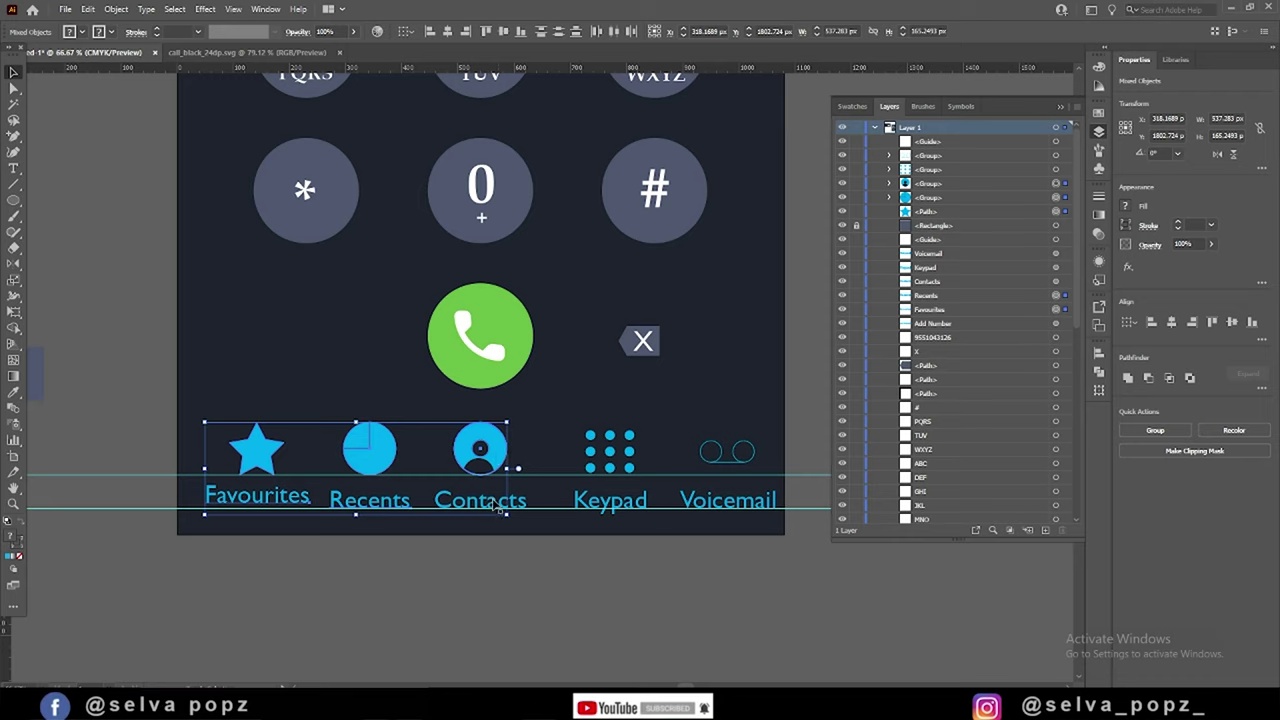
left_click_drag(430, 505, 733, 453)
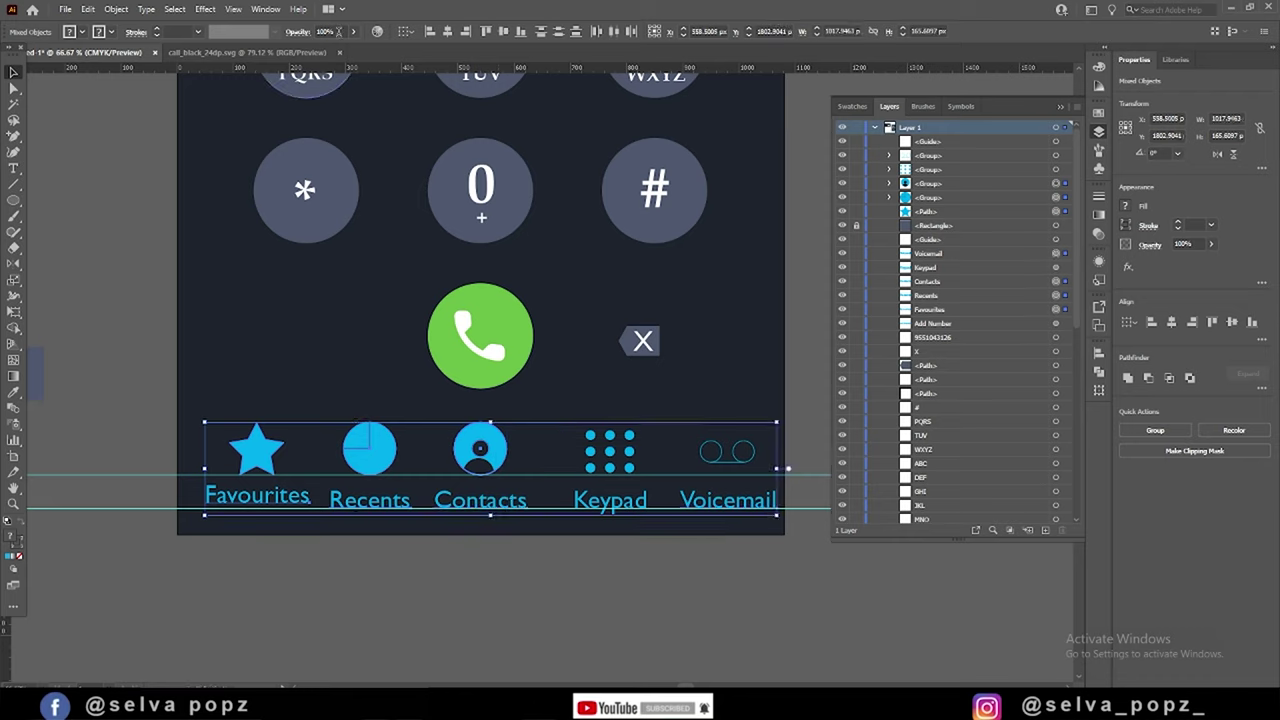
type("50")
key("Return")
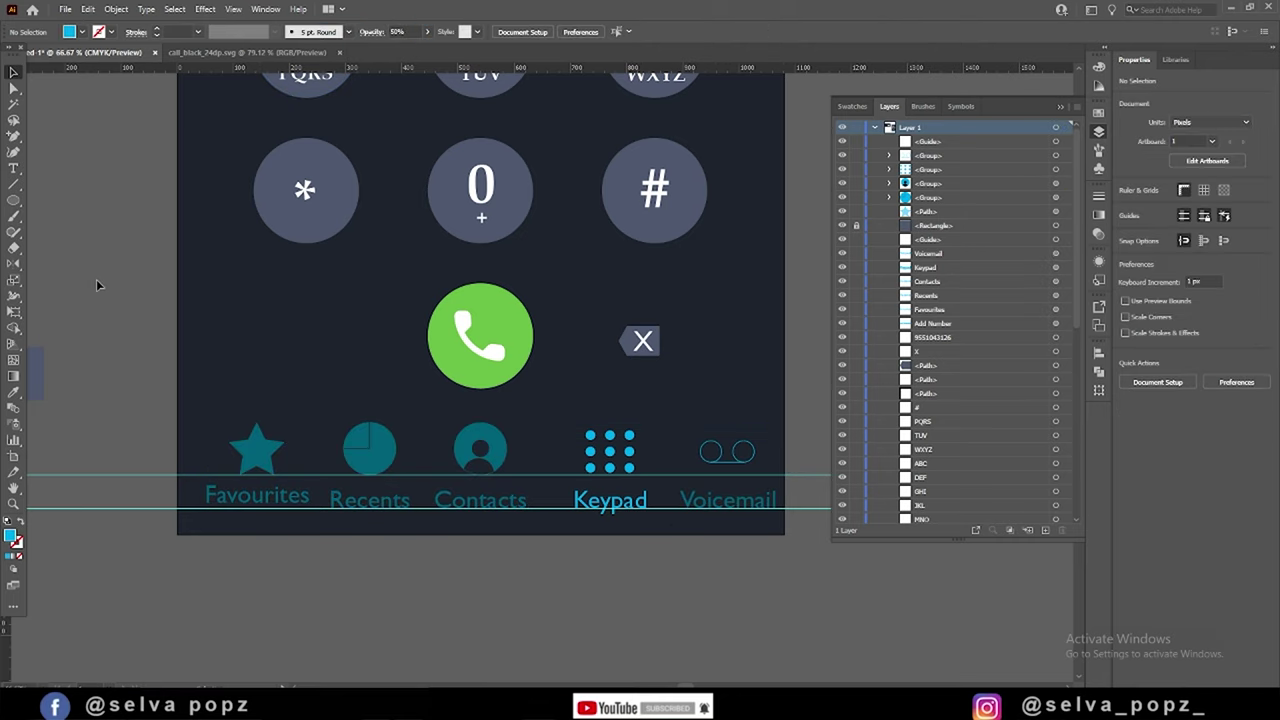
- Zoom into the tab bar and check the Keypad icon and label's fill colour
key("ctrl+minus")
key("ctrl+minus")
key("ctrl+minus")
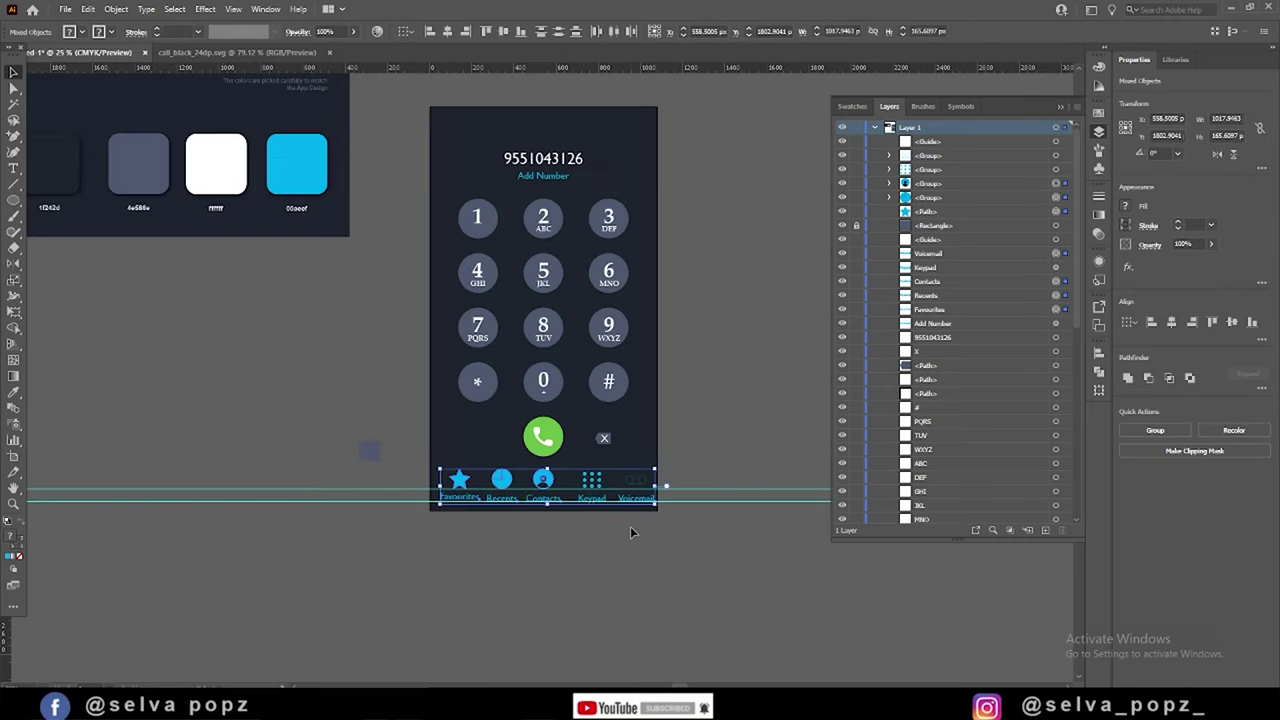
key("ctrl+plus")
left_click(628, 497)
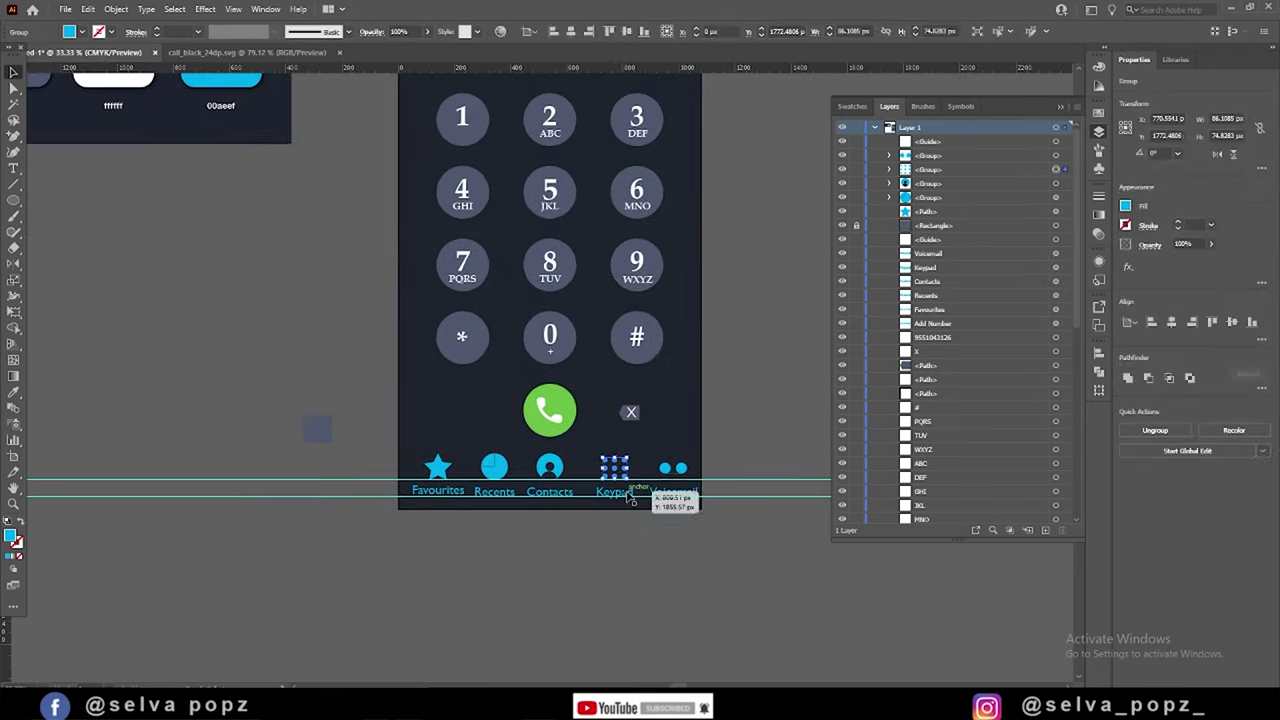
left_click(628, 494, "shift")
left_click(66, 32)
left_click(200, 294)
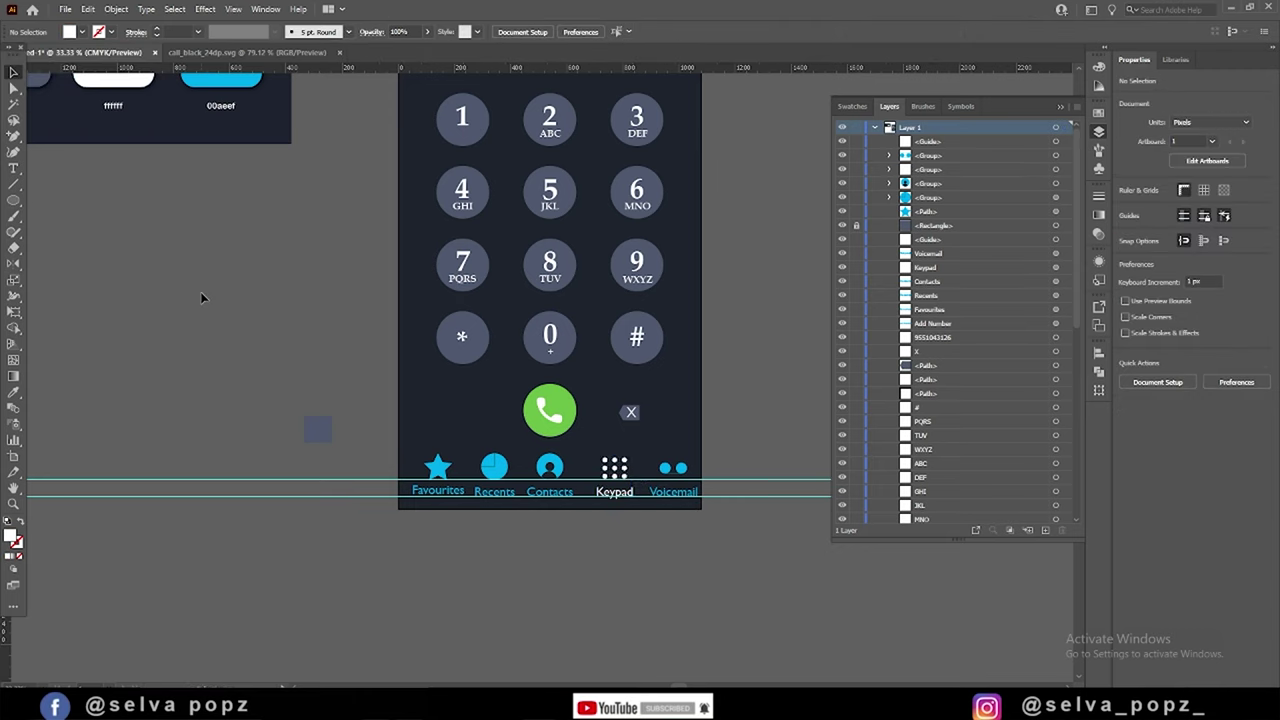
scroll(666, 517, "down", 3)
scroll(723, 408, "up", 2)
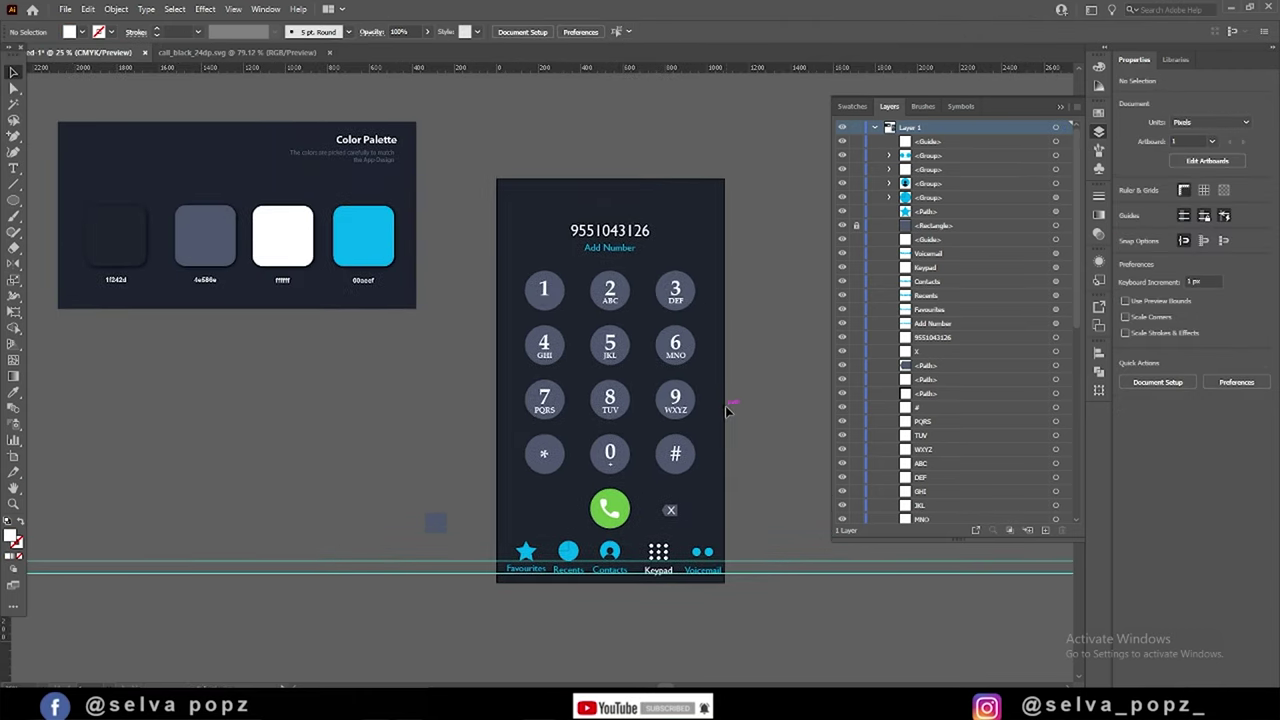
scroll(684, 640, "up", 2)
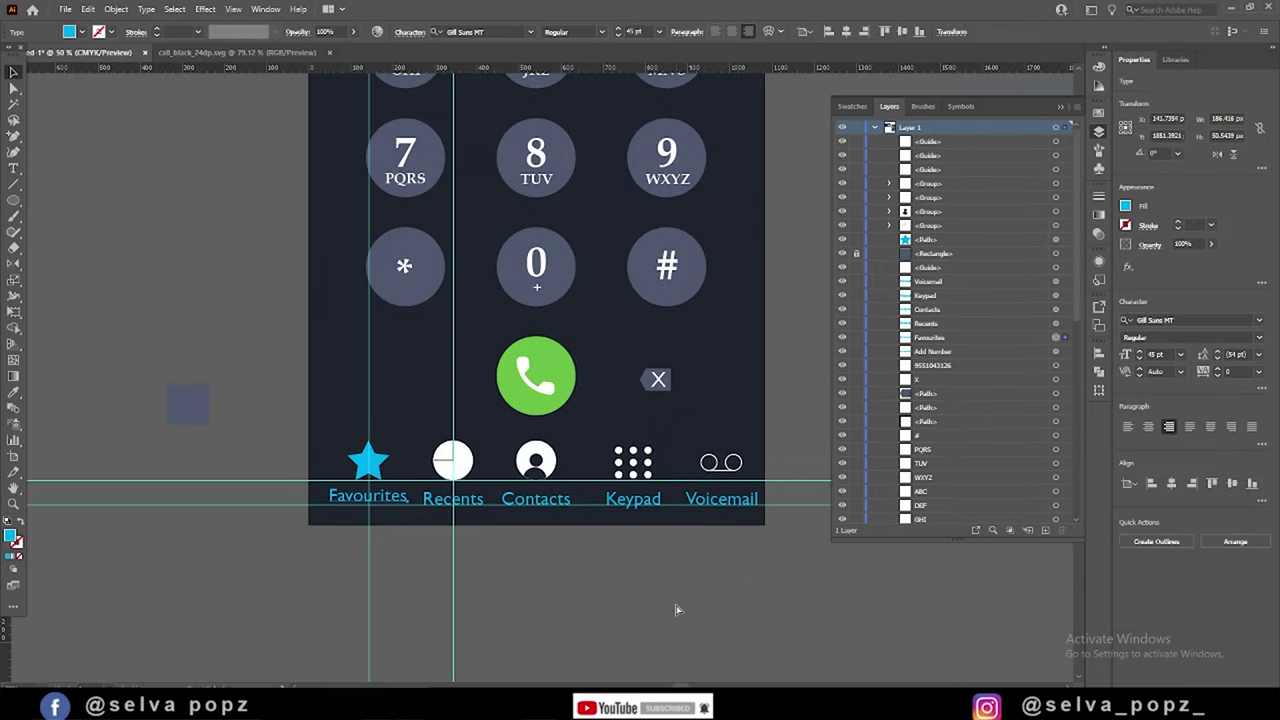
- Make the star and the Favourites, Recents, Contacts and Voicemail labels white
left_click(370, 458)
key("i")
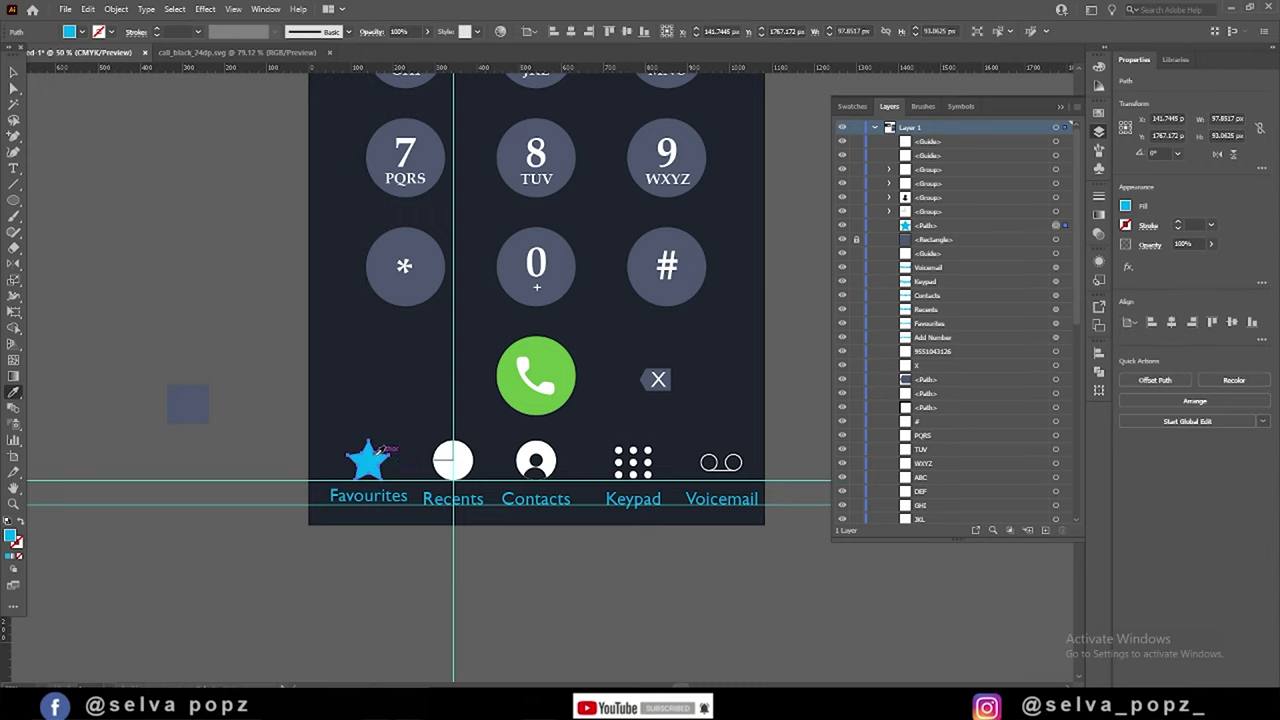
left_click(462, 462)
key("v")
left_click(368, 496)
left_click(453, 498, "shift")
left_click(536, 498, "shift")
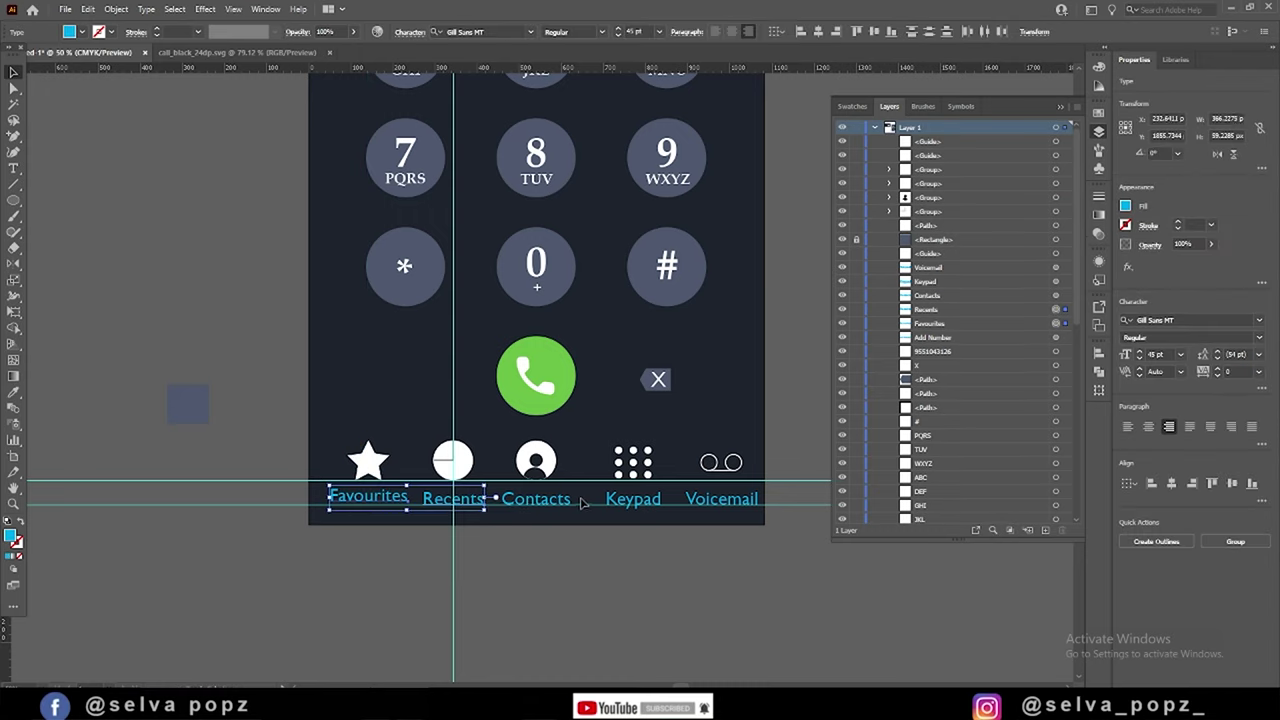
left_click(720, 498, "shift")
key("i")
left_click(370, 458)
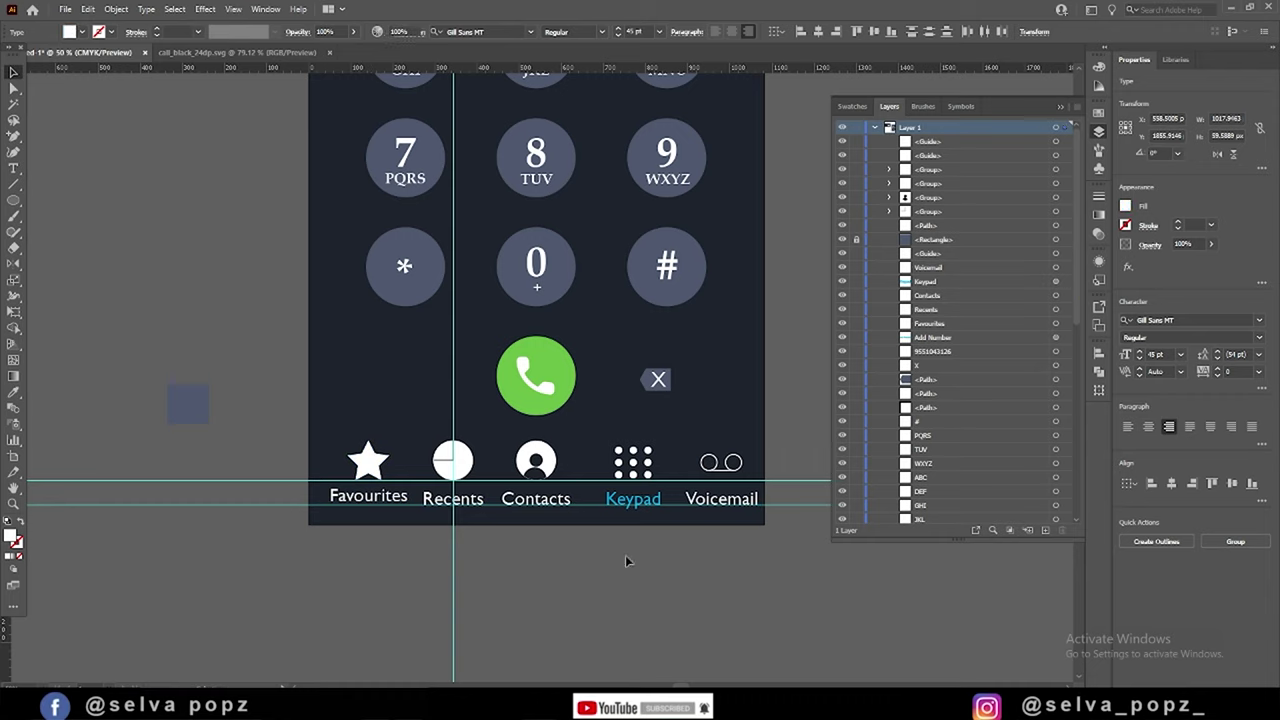
- Eyedrop the Keypad label's cyan onto the Keypad dots
left_click(650, 475)
key("i")
left_click(656, 490)
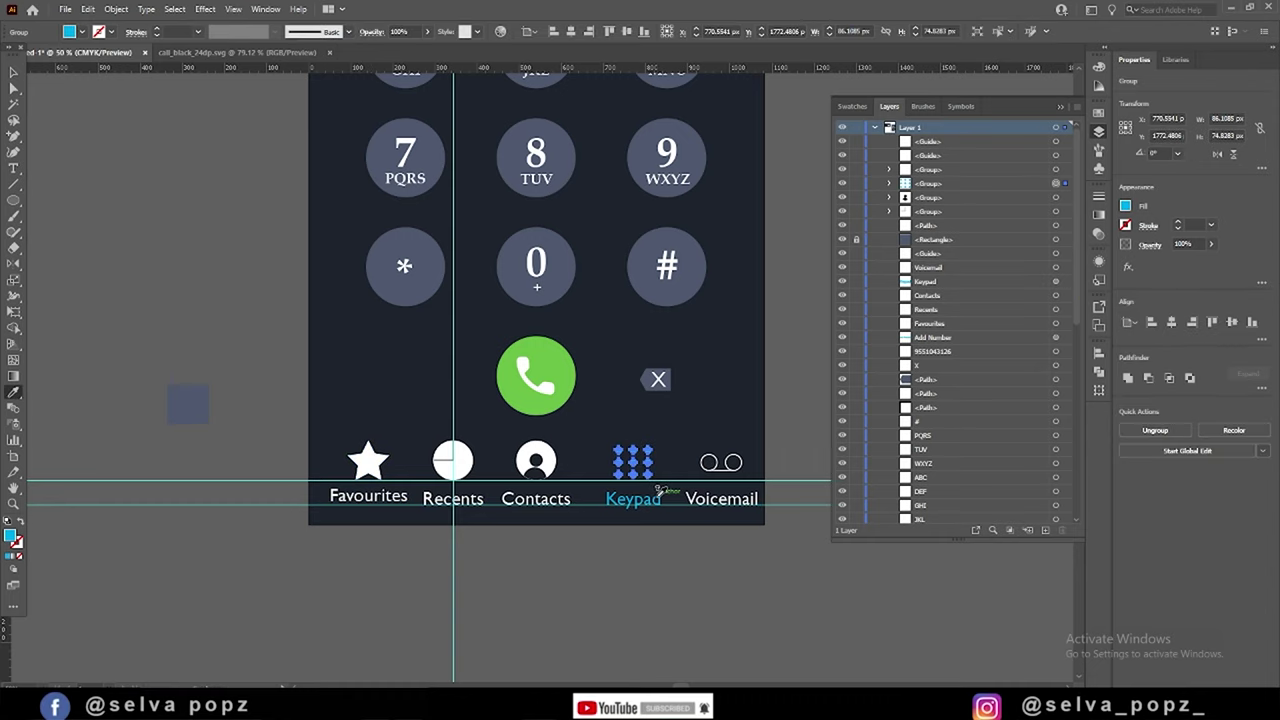
key("v")
left_click(668, 552)
scroll(668, 552, "down", 3)
- Copy the number to the screen's top-left, shrink it, and retype it as 4:37
scroll(576, 238, "up", 3)
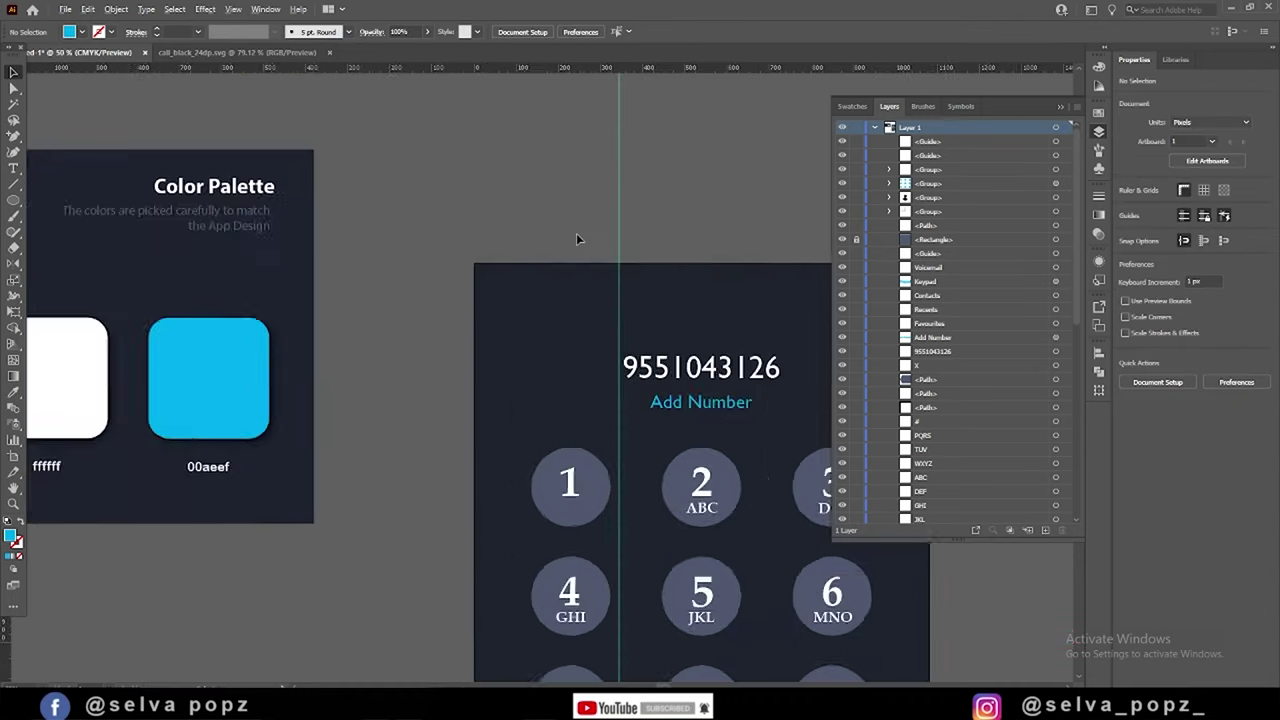
mouse_move(680, 366)
left_mouse_down()
mouse_move(538, 282)
mouse_move(522, 291)
left_mouse_up()
left_click(634, 31)
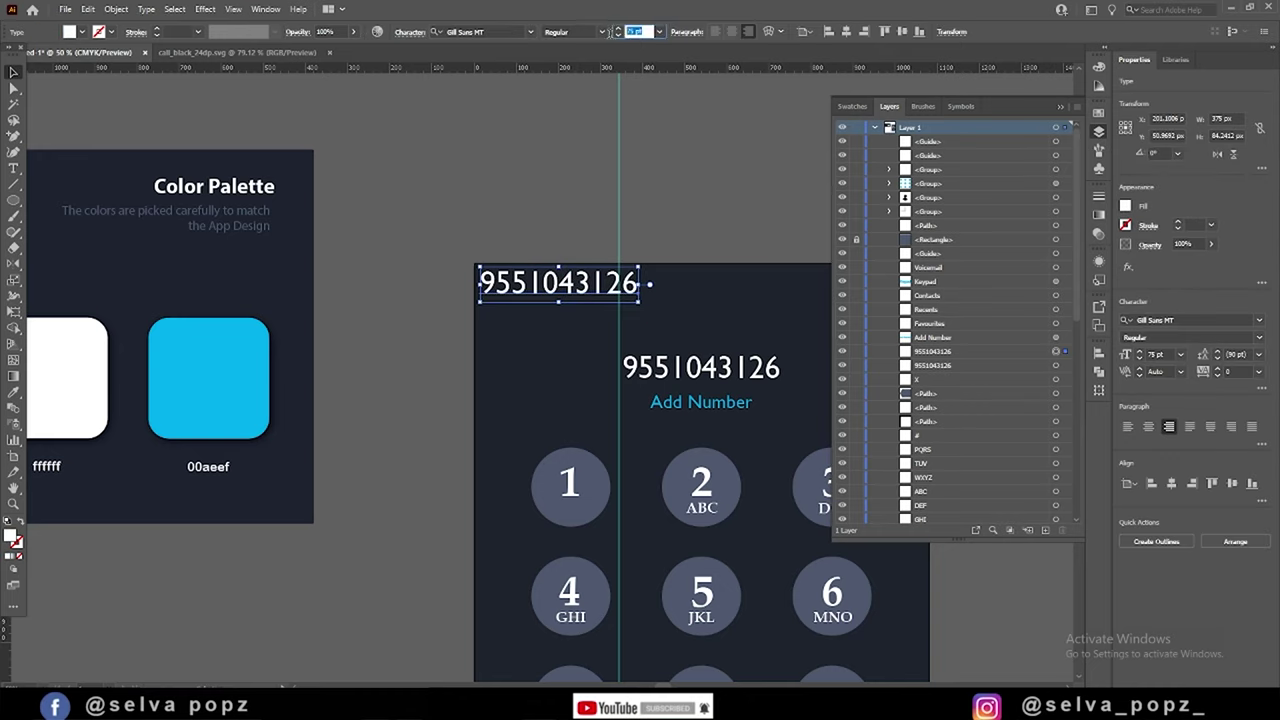
key("Return")
mouse_move(545, 290)
left_mouse_down()
mouse_move(530, 288)
mouse_move(591, 288)
left_mouse_up()
double_click(590, 280)
type("4:37")
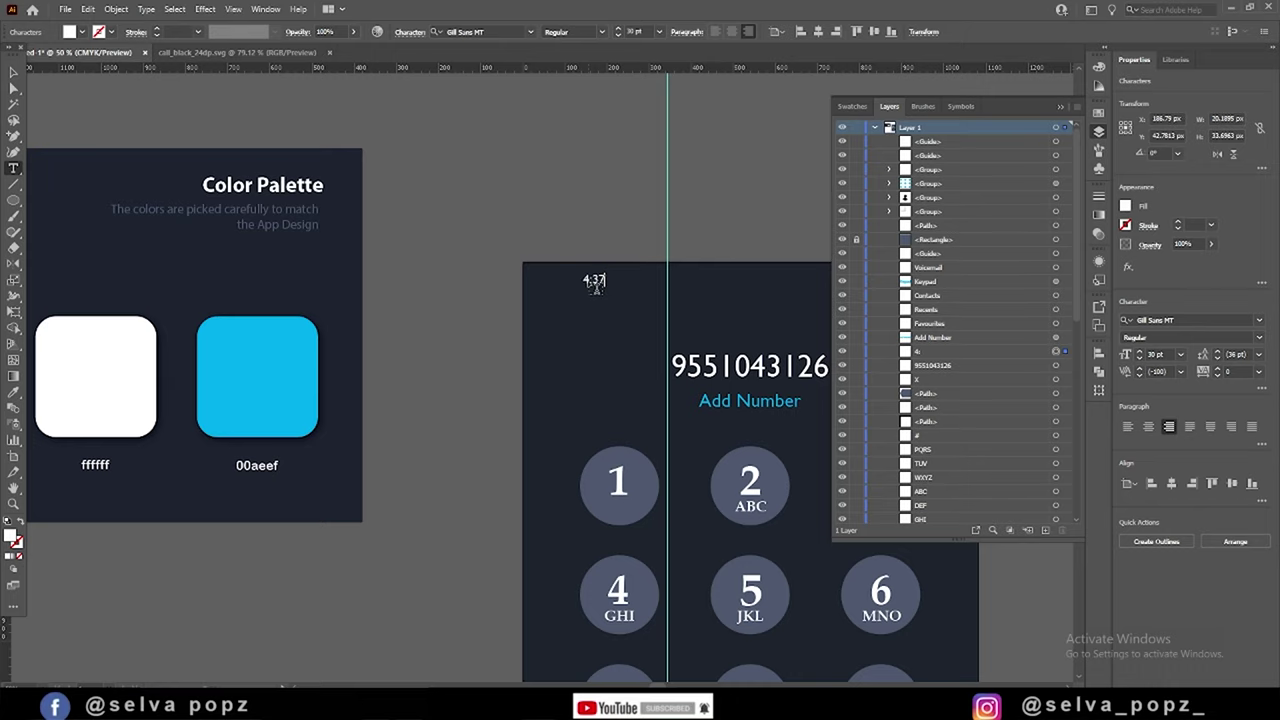
left_click(14, 75)
- Align 4:37 to a new horizontal guide near the screen top and size it 40 pt
left_click(500, 172)
left_click_drag(766, 197, 479, 183)
left_click_drag(312, 270, 287, 268)
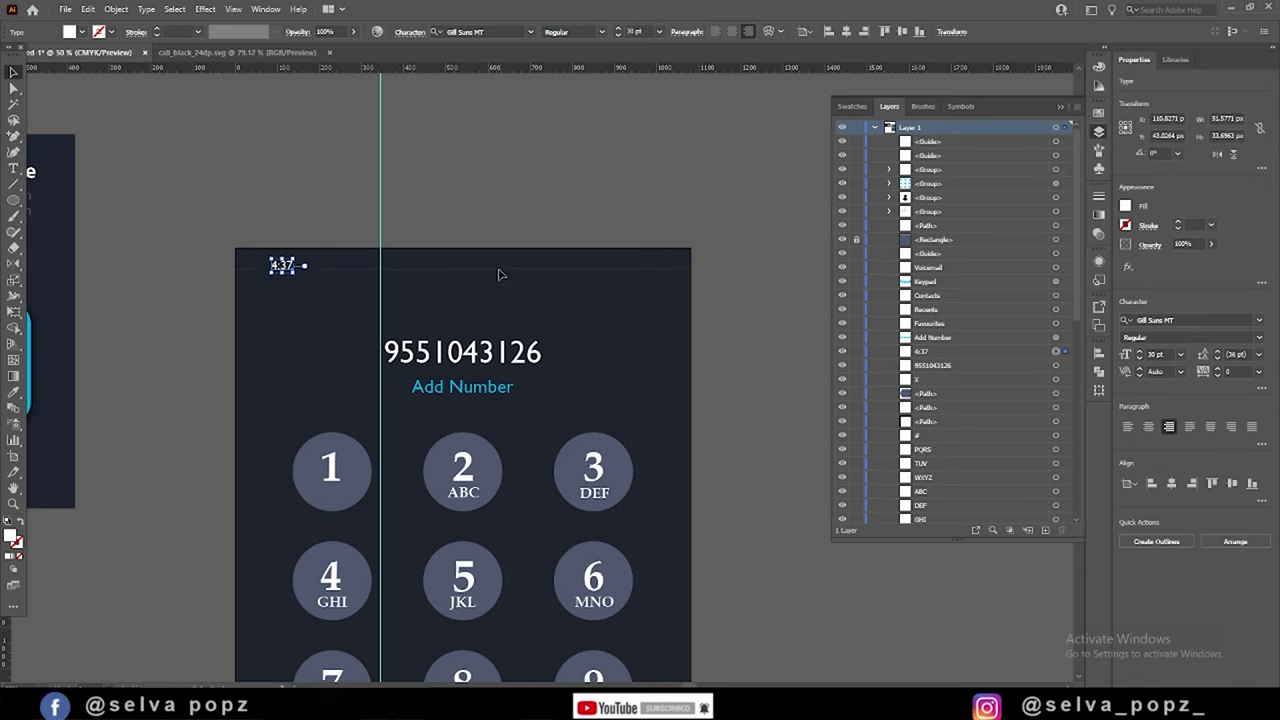
left_click_drag(500, 67, 500, 268)
left_click_drag(284, 266, 290, 269)
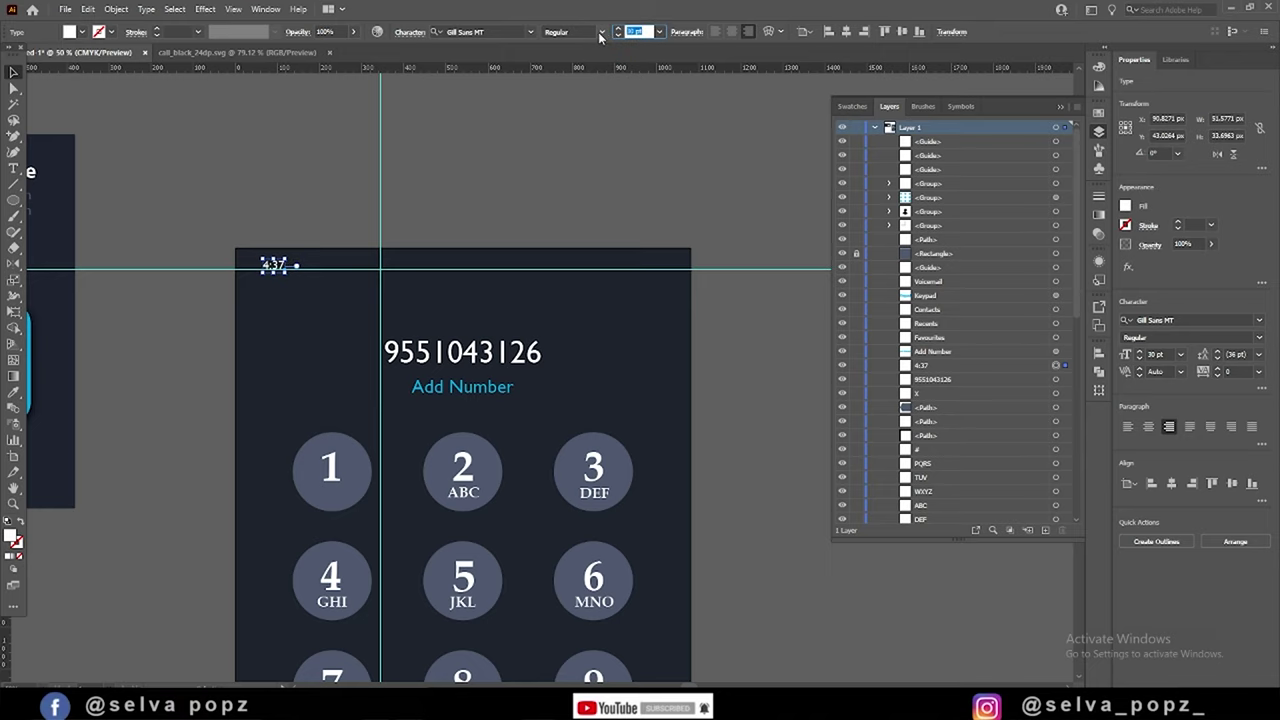
type("40")
key("Return")
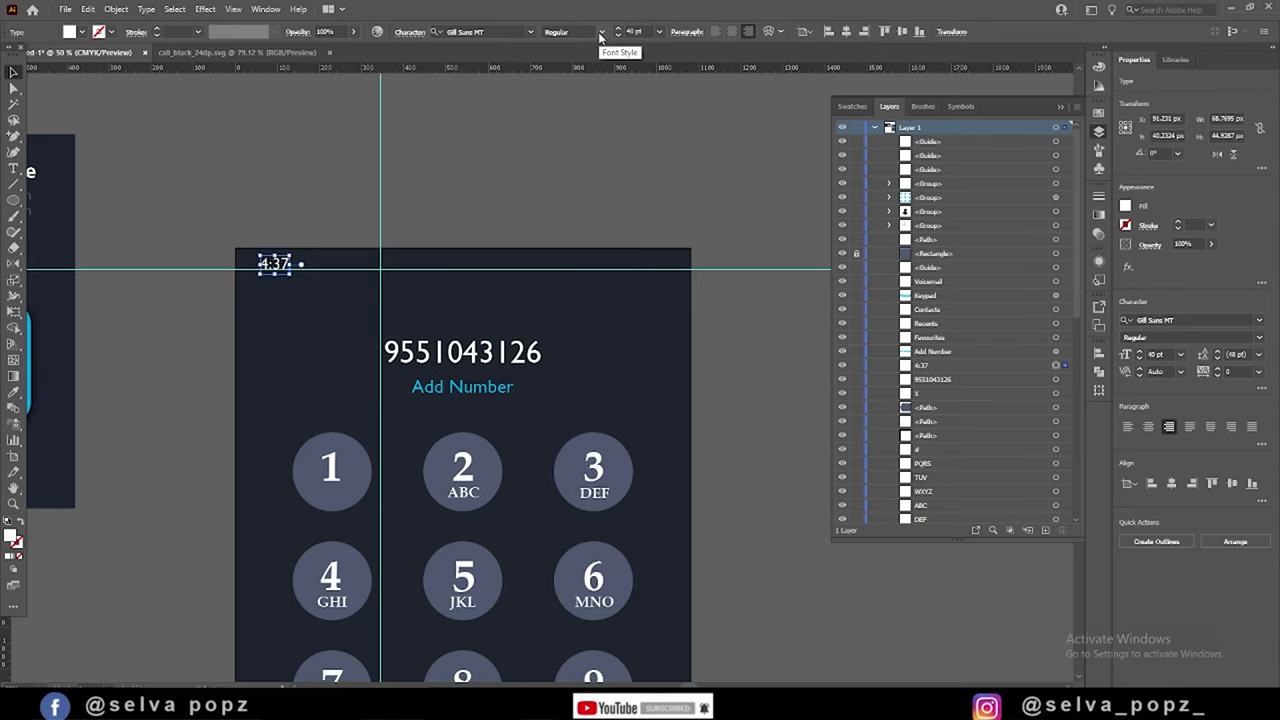
left_click(586, 206)
- Draw a small signal bar above the screen and narrow it to 7.24 px wide
scroll(589, 203, "up", 1)
key("m")
mouse_move(594, 210)
left_mouse_down()
mouse_move(601, 227)
mouse_move(589, 198)
left_mouse_up()
key("v")
scroll(608, 222, "up", 1)
scroll(608, 222, "up", 2)
scroll(603, 198, "up", 2)
mouse_move(577, 155)
left_mouse_down()
mouse_move(551, 214)
mouse_move(489, 230)
left_mouse_up()
- Shorten the first two signal bars and set the tallest bar to 50% opacity
left_click_drag(489, 178, 489, 222)
left_click(520, 215)
mouse_move(520, 177)
left_mouse_down()
mouse_move(520, 200)
mouse_move(549, 186)
left_mouse_up()
left_click(549, 215)
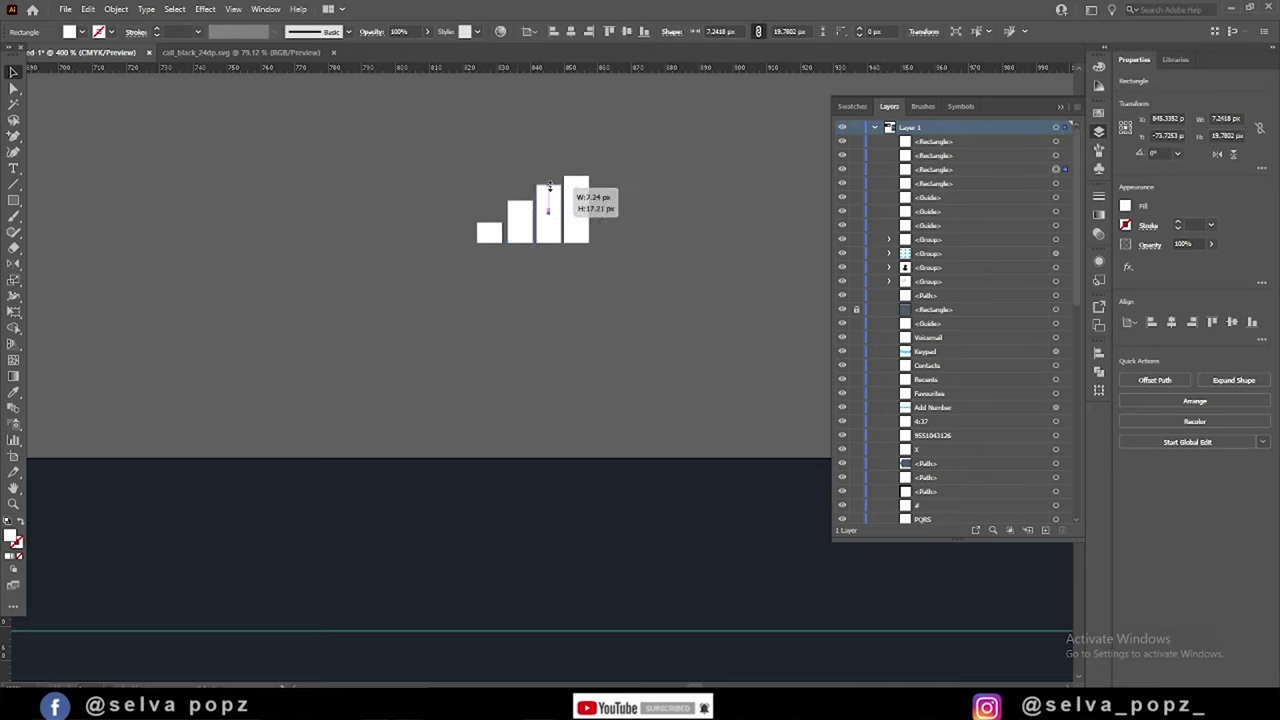
left_click(576, 210)
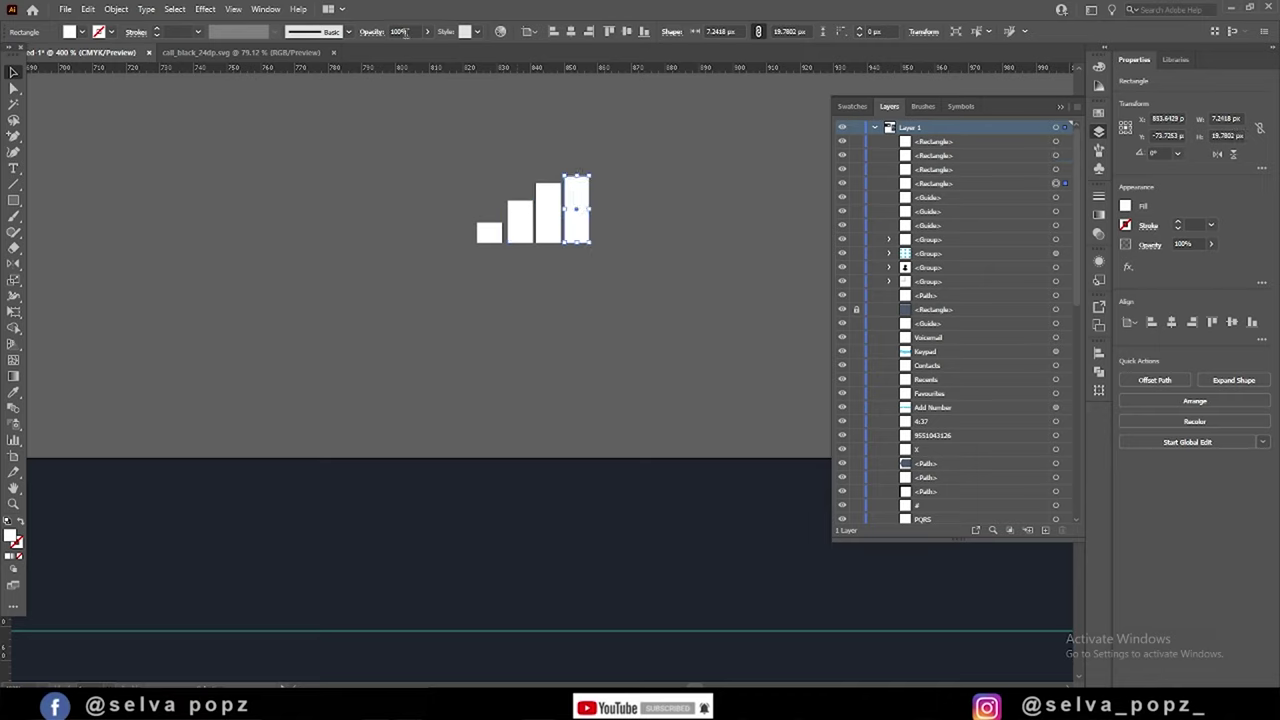
type("50")
key("Return")
left_click(585, 299)
- Move the signal icon onto the dark status bar
scroll(585, 299, "down", 4)
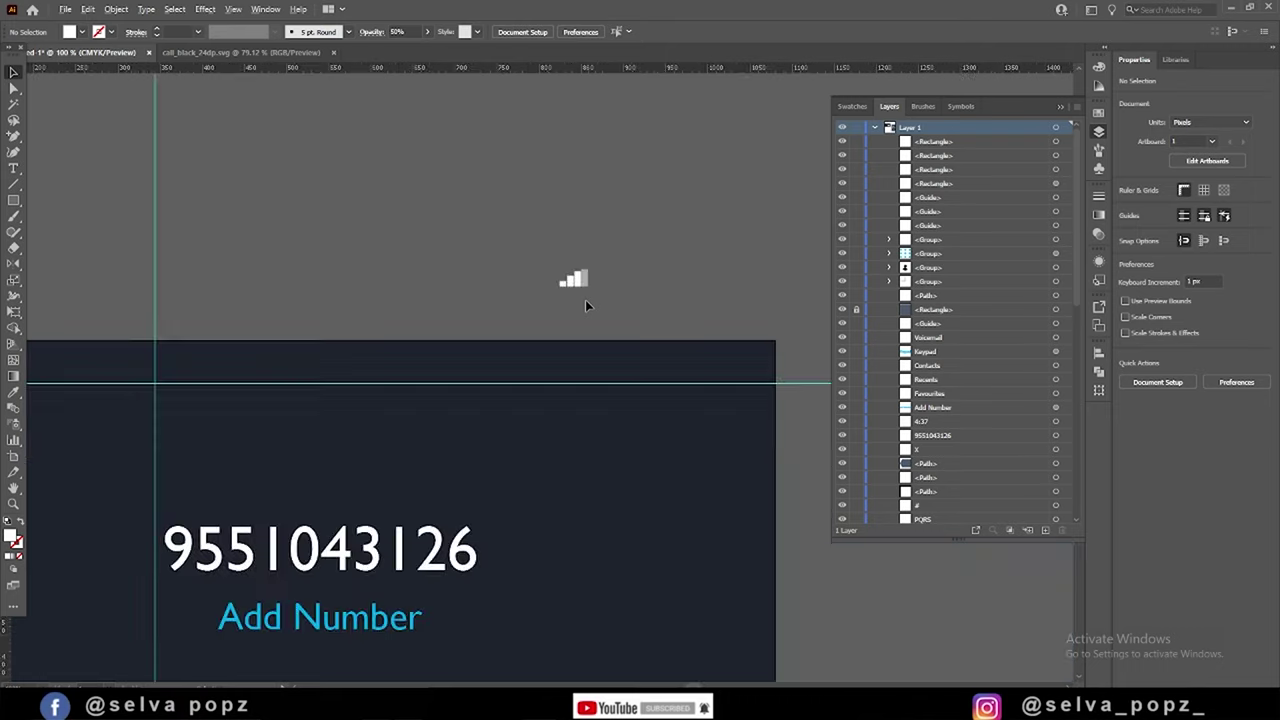
scroll(513, 282, "right", 1)
left_click_drag(512, 281, 552, 381)
left_click(461, 297)
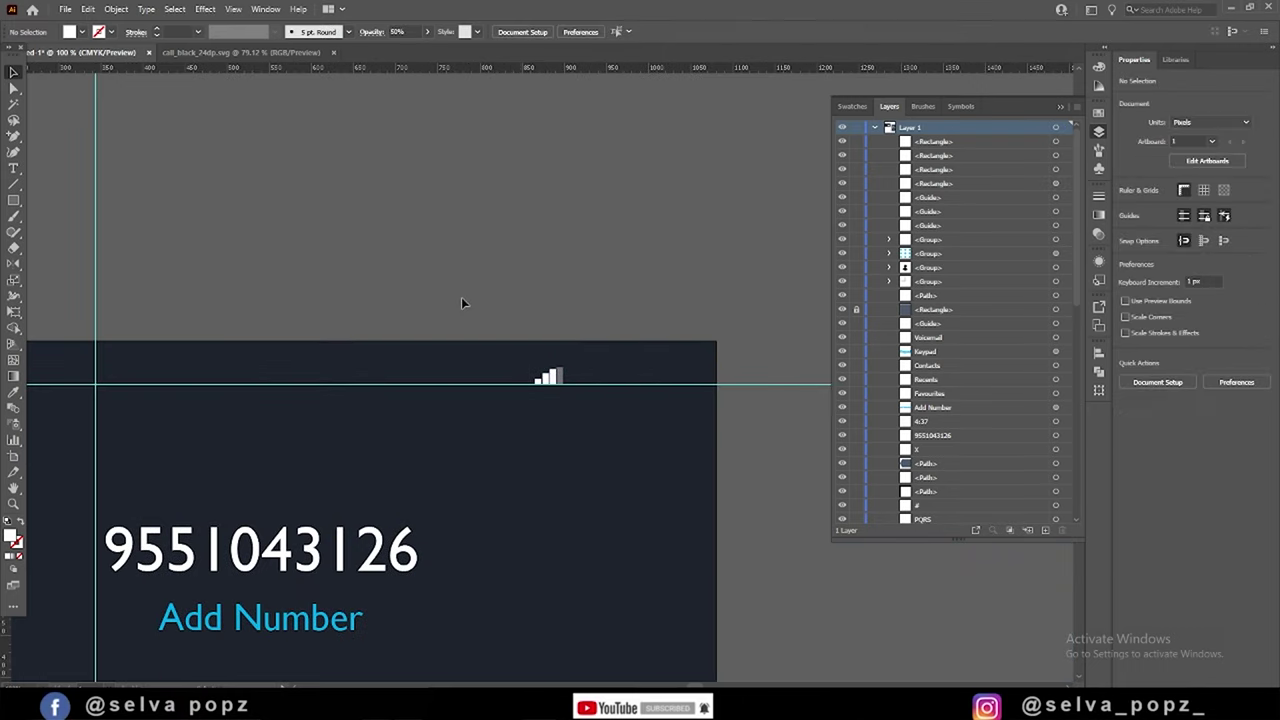
- Copy the 4:37 text to the status bar's right end
scroll(523, 288, "left", 2)
left_click_drag(55, 372, 781, 372)
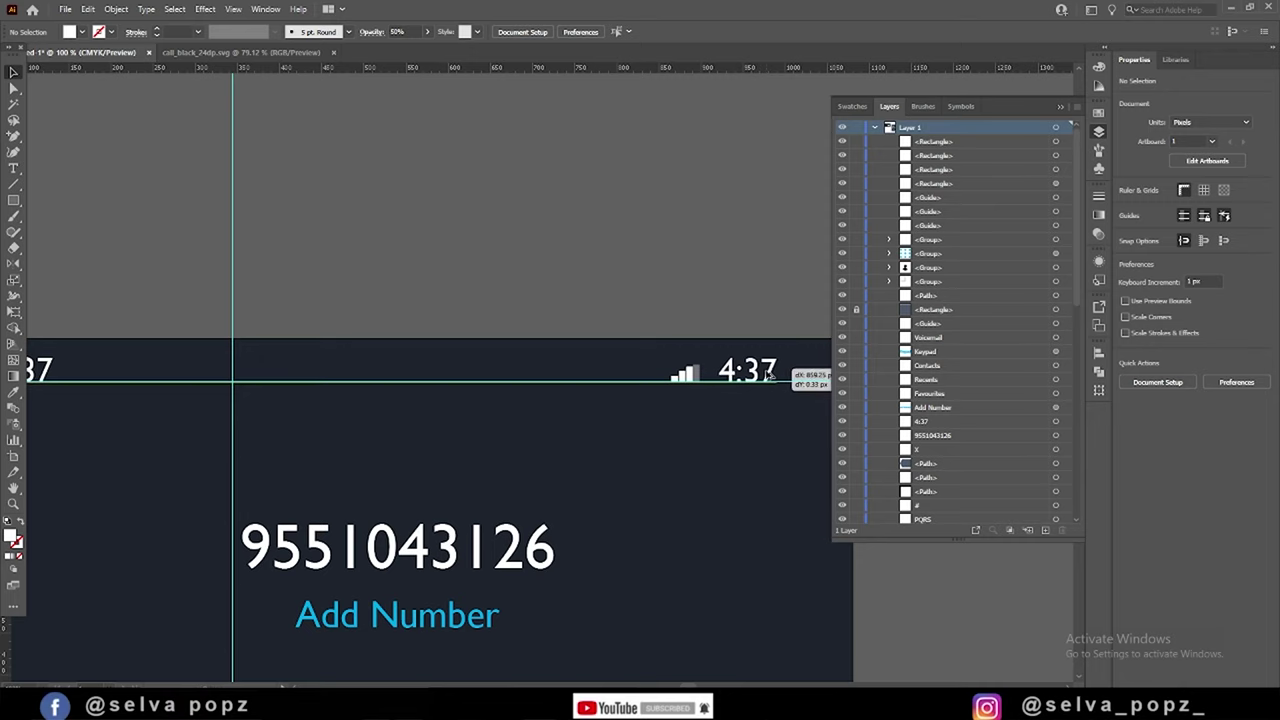
scroll(655, 437, "down", 5)
scroll(738, 548, "down", 3)
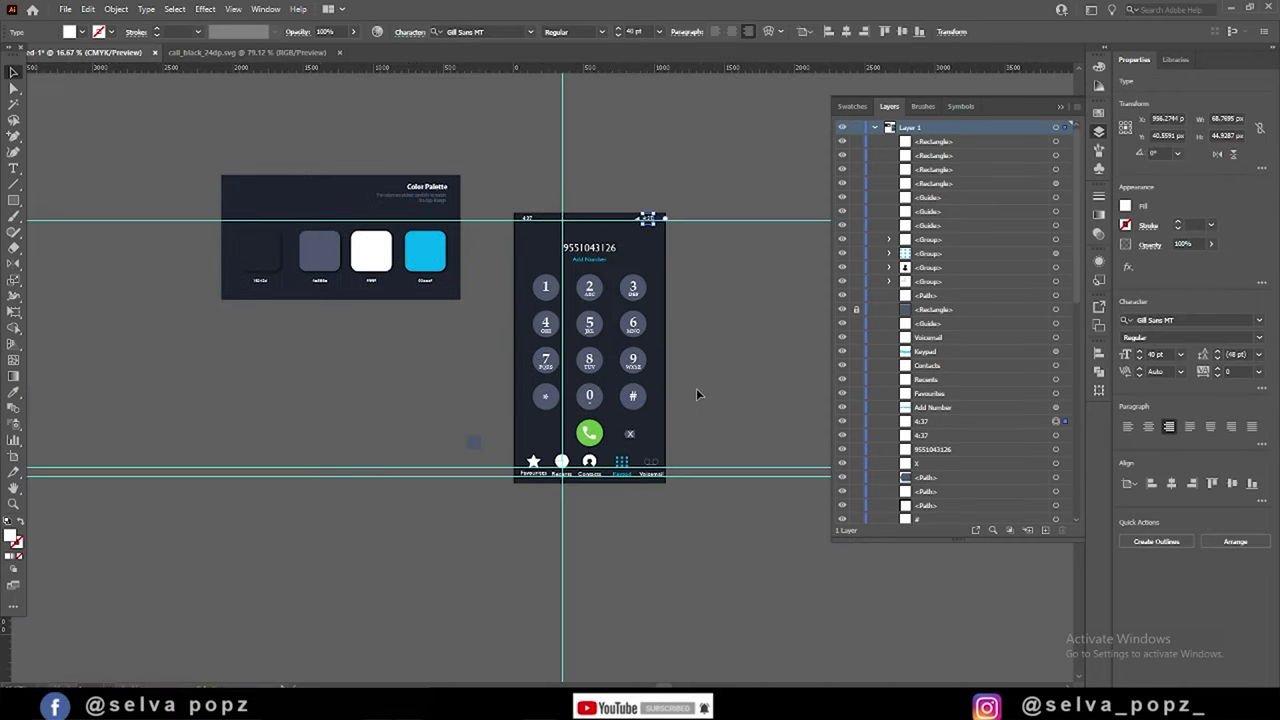
scroll(740, 360, "up", 1)
scroll(740, 360, "left", 1)
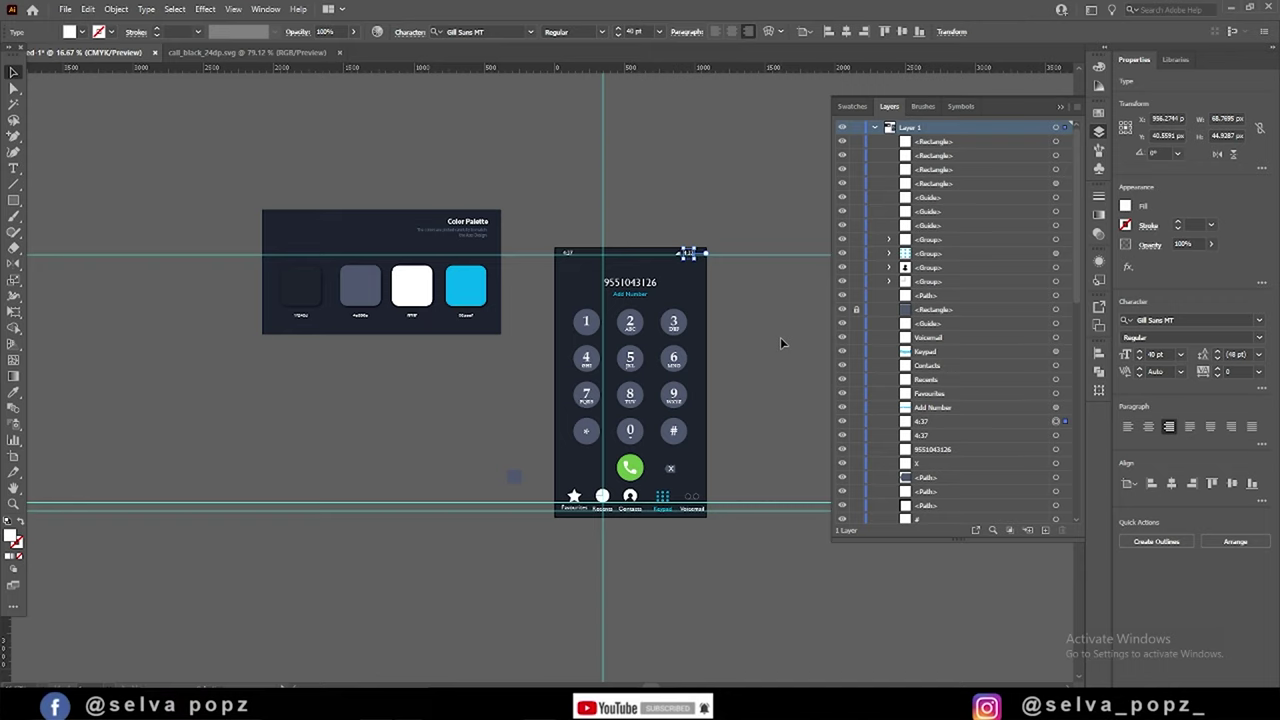
scroll(702, 250, "up", 2)
scroll(702, 250, "up", 3)
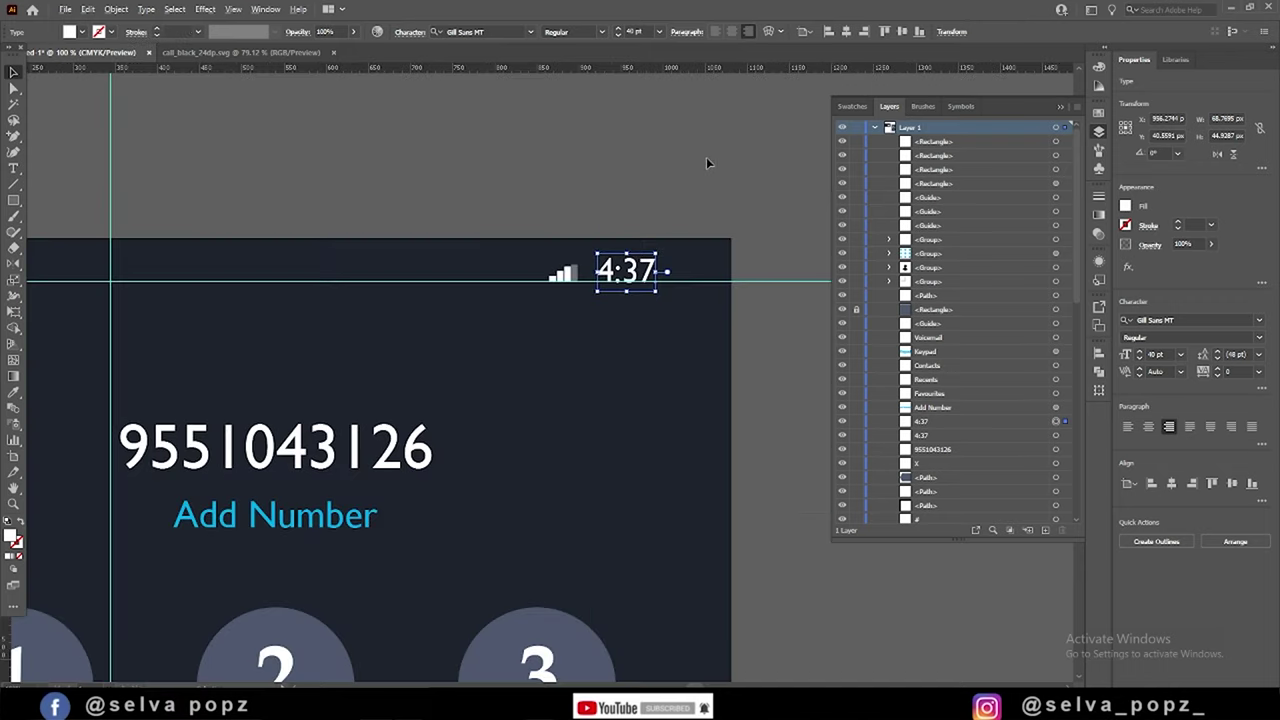
key("ctrl+shift+a")
left_click(972, 200)
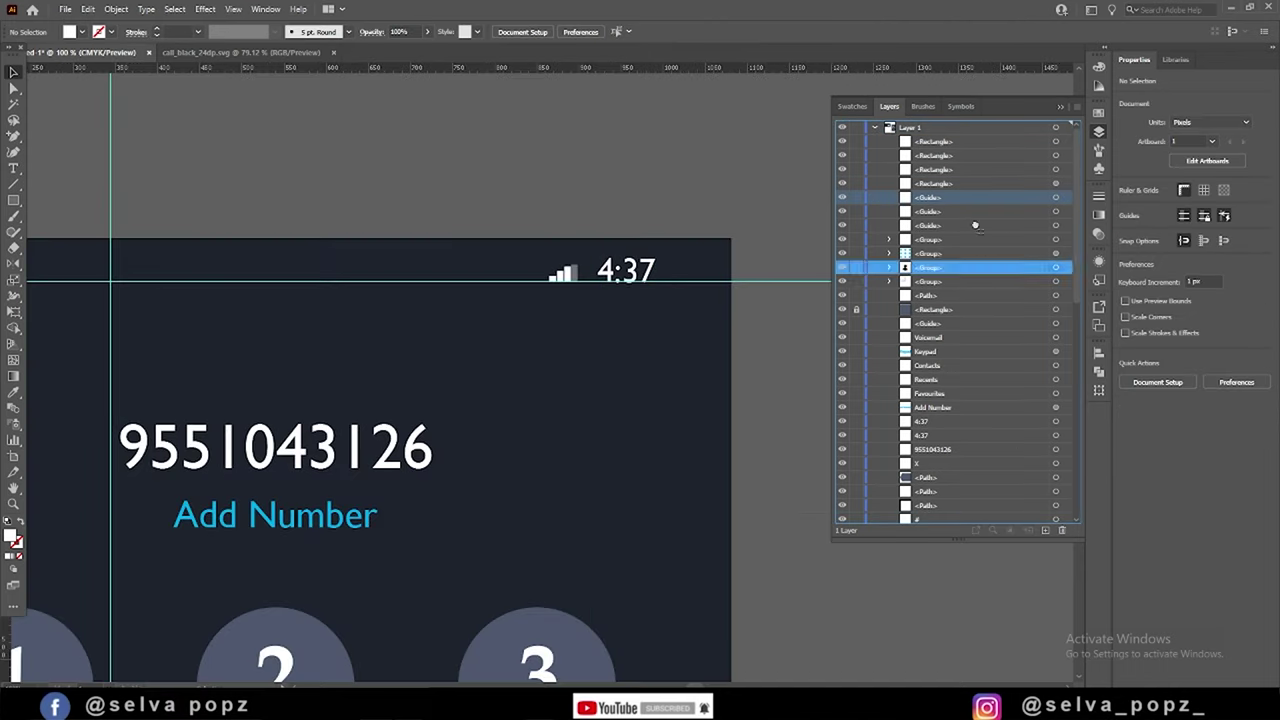
scroll(636, 270, "up", 1)
- Retype the copied text as "4G" and nudge it left
double_click(634, 268)
key("BackSpace")
key("BackSpace")
type("G")
left_click(13, 72)
key("shift+Left")
key("shift+Left")
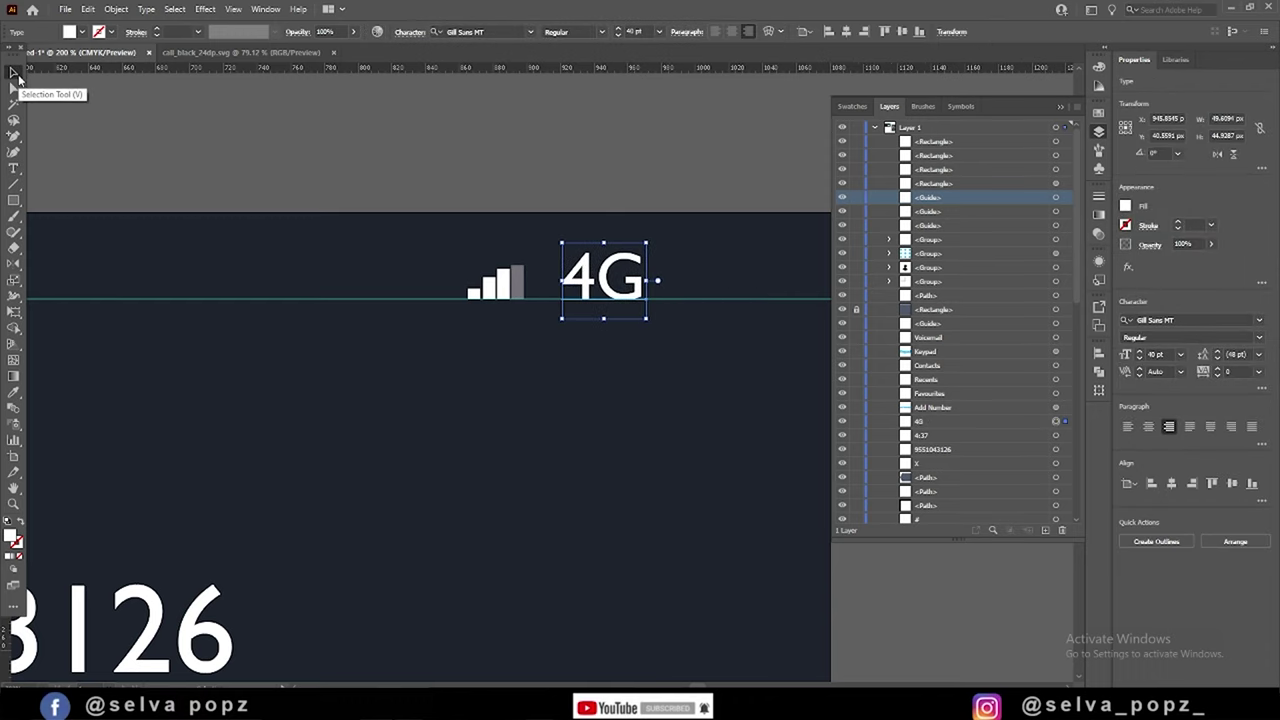
key("ctrl+shift+a")
- Draw a white rectangle above the artboard for the battery
scroll(590, 165, "right", 1)
key("m")
mouse_move(566, 148)
left_mouse_down()
mouse_move(672, 178)
mouse_move(620, 189)
mouse_move(661, 164)
left_mouse_up()
- Turn the white rectangle into an outline, then cut it and paste it back behind
scroll(612, 181, "up", 1)
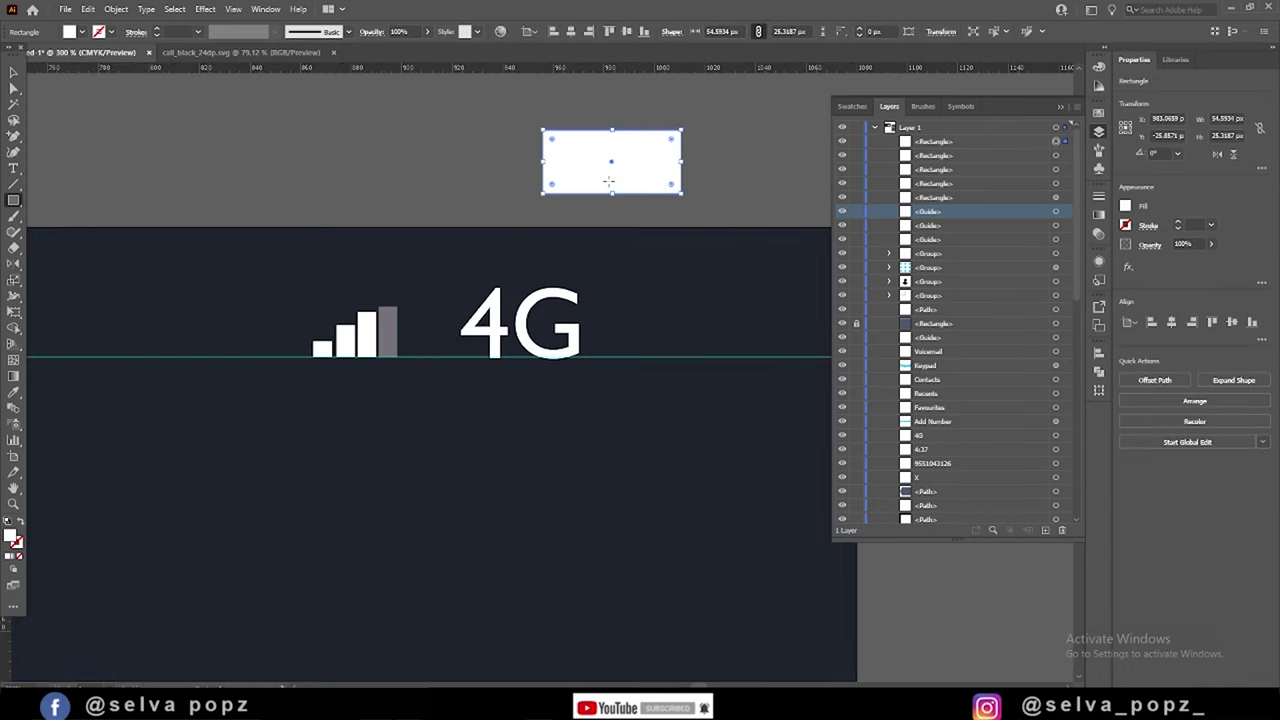
left_click(21, 529)
left_click(277, 149)
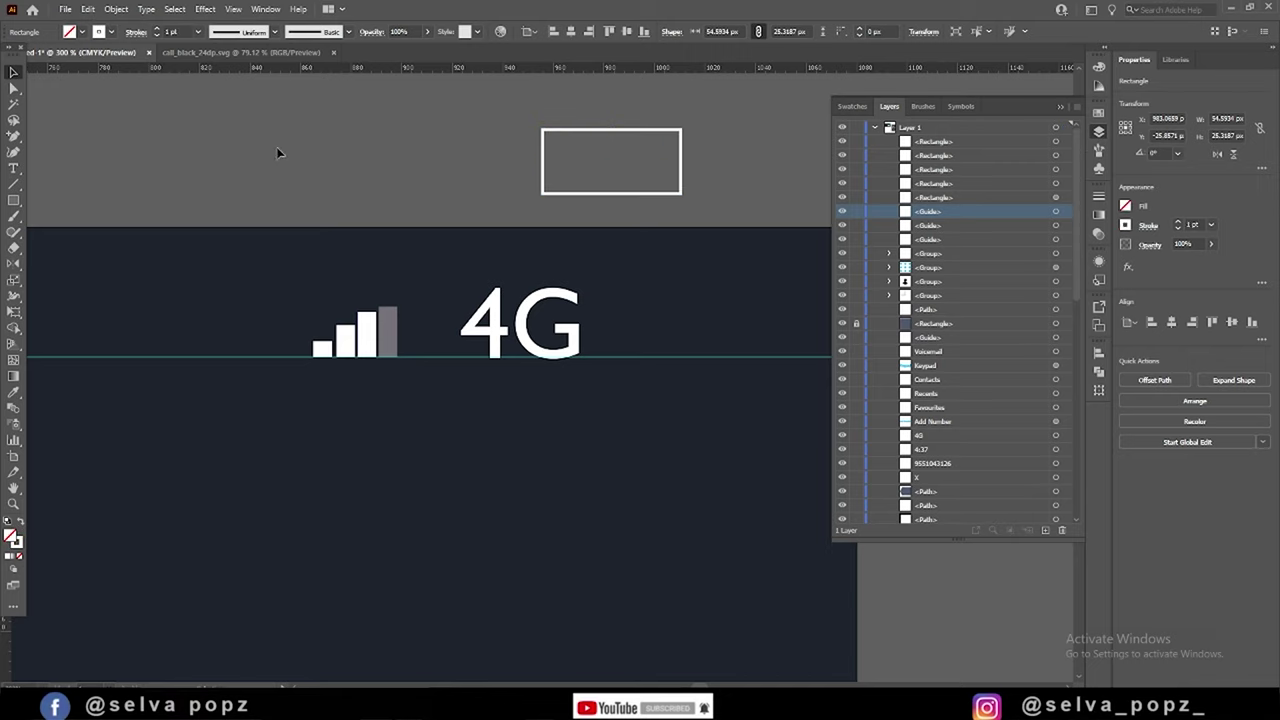
left_click(600, 195)
left_click(88, 9)
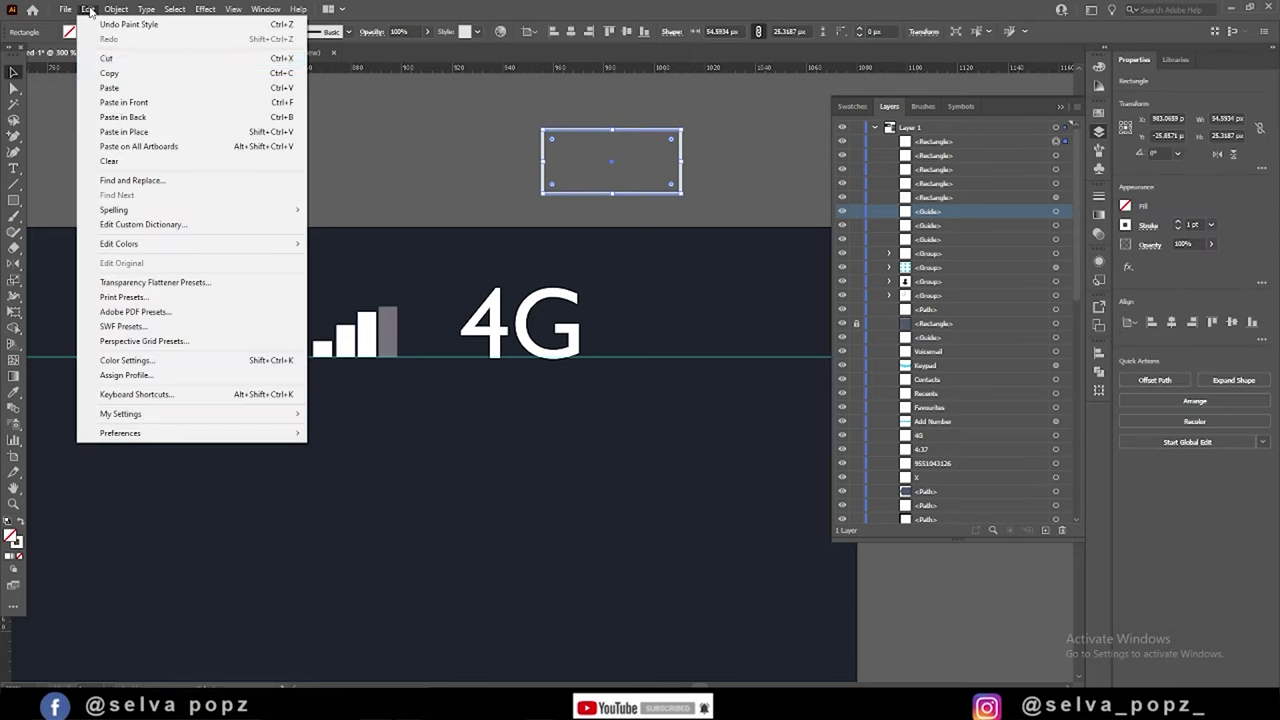
left_click(106, 58)
left_click(88, 9)
left_click(122, 117)
- Paste a front copy with white fill and shorten it from the right as the partial charge
left_click(88, 9)
left_click(123, 102)
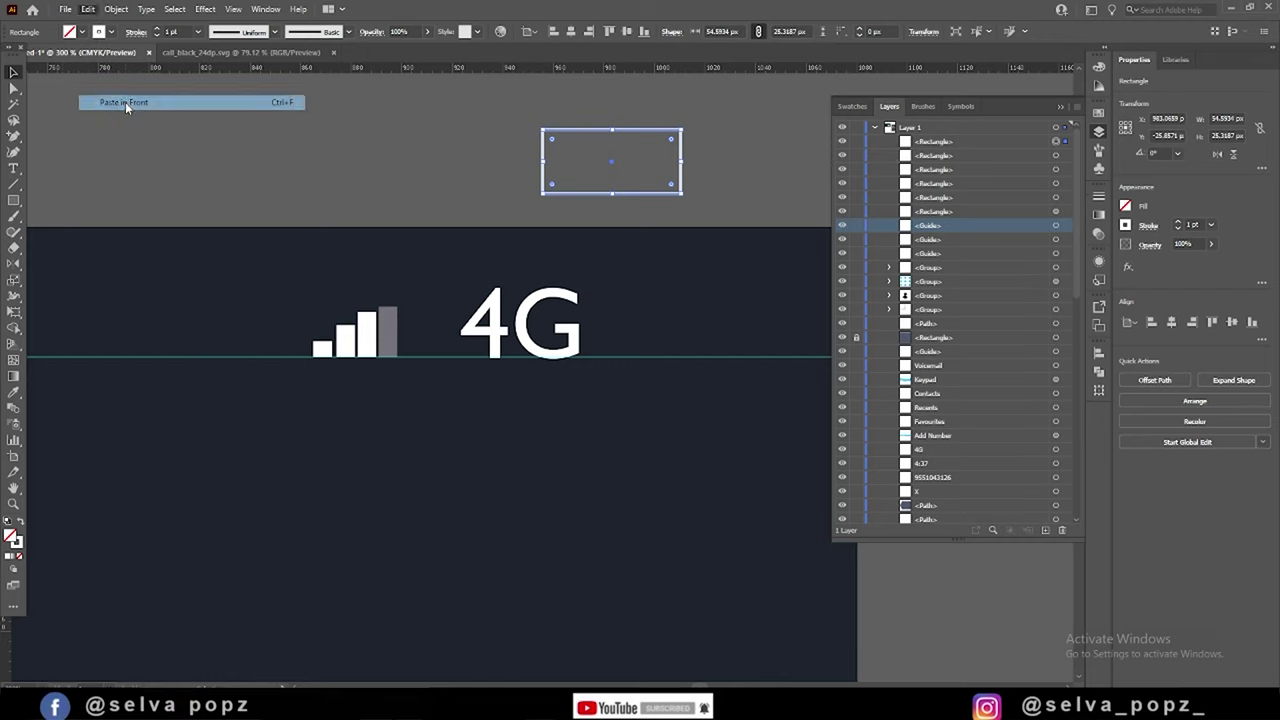
left_click(21, 529)
left_click(450, 180)
left_click_drag(681, 162, 555, 145)
- Round the corners of the battery body shapes
key("a")
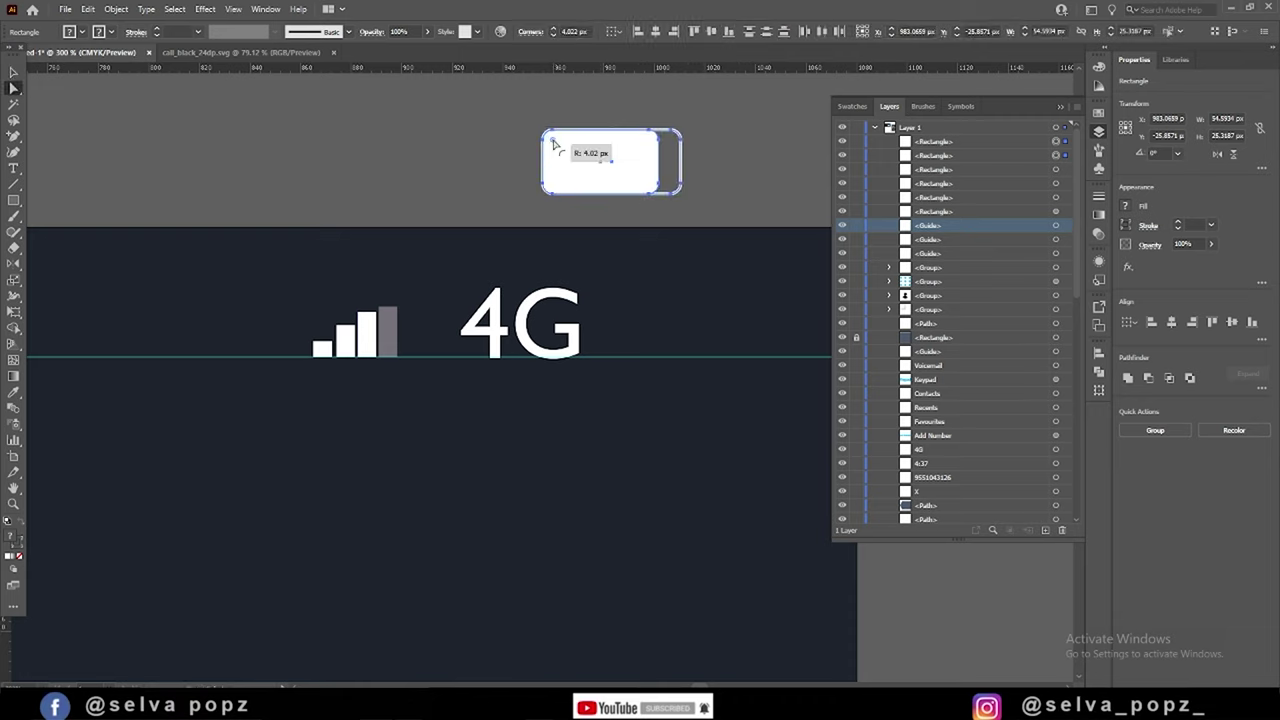
left_click(718, 173)
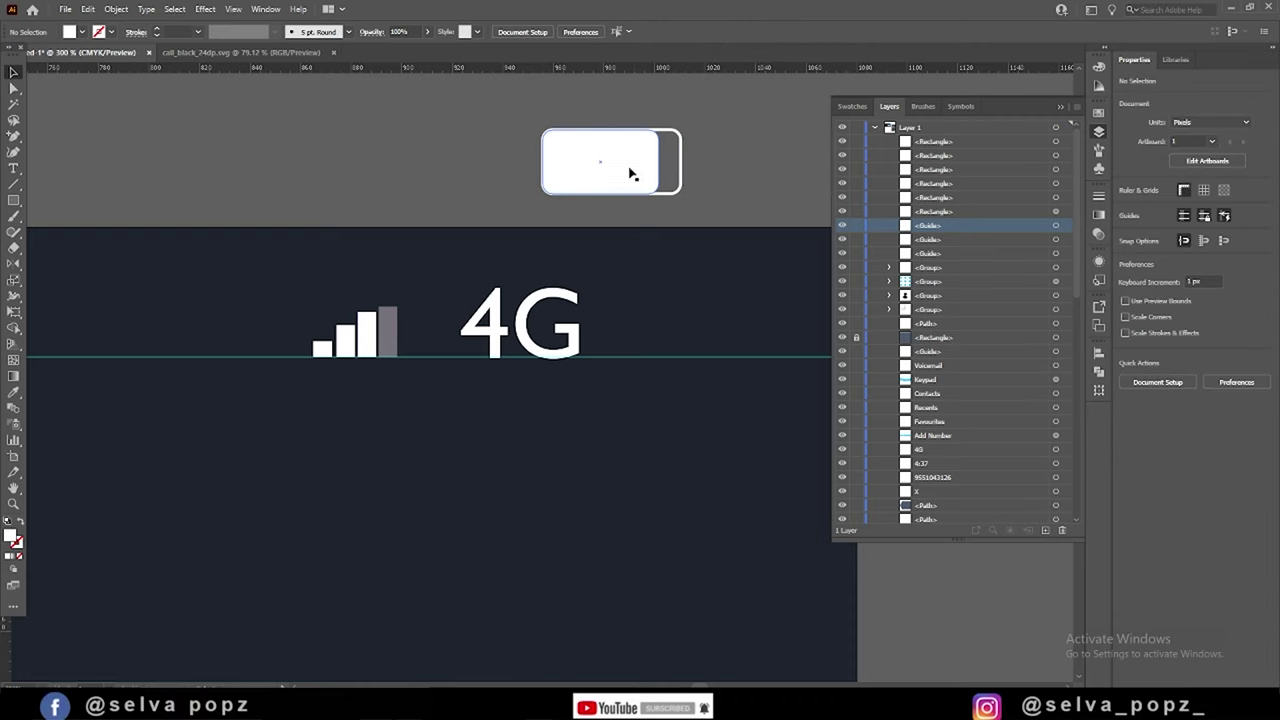
left_click(628, 170)
double_click(650, 143)
key("Escape")
double_click(650, 184)
key("Escape")
left_click(750, 163)
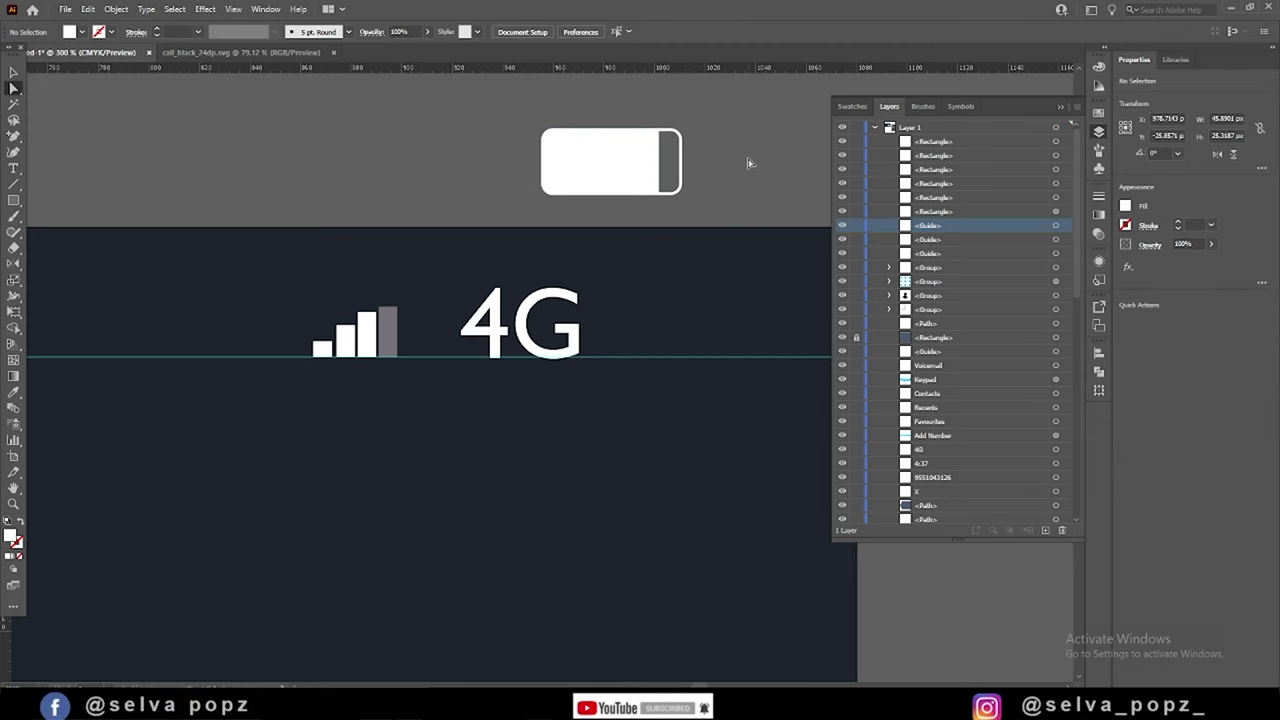
- Draw a small cap of about 4 by 10 px against the battery's right end
scroll(713, 156, "up", 1)
left_click_drag(678, 123, 831, 208)
scroll(831, 166, "right", 3)
left_click_drag(660, 158, 520, 160)
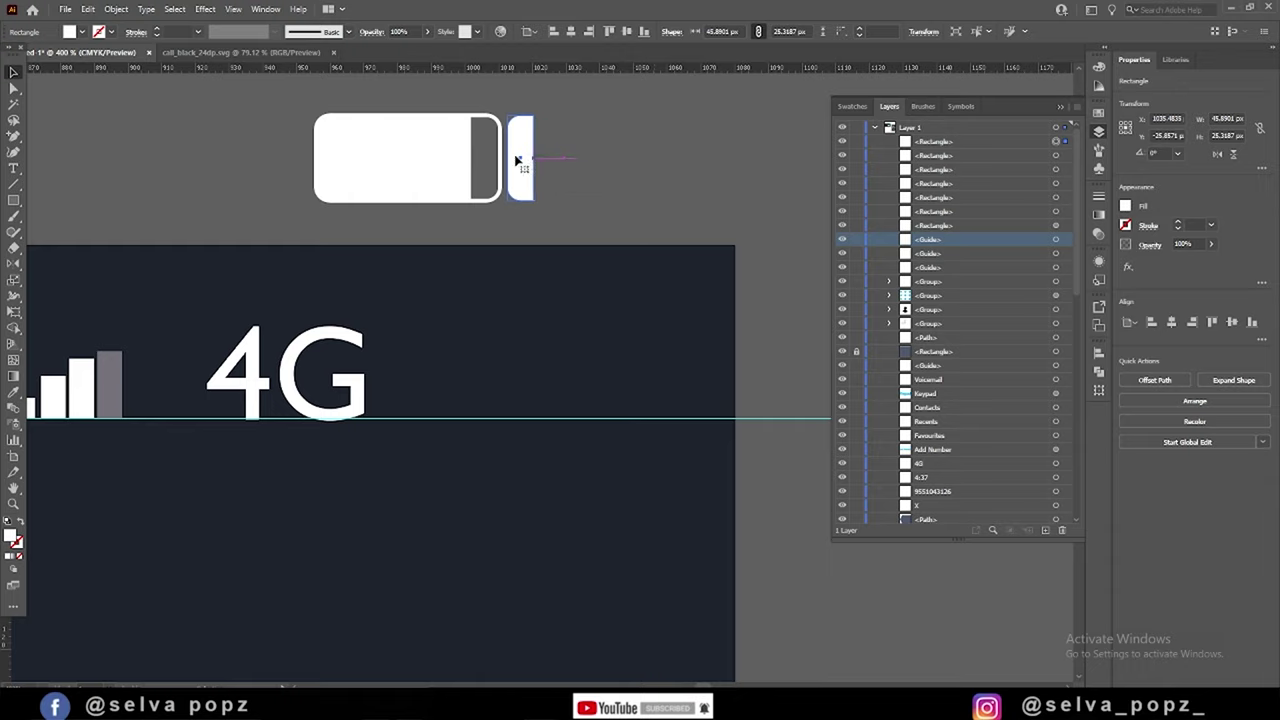
scroll(520, 160, "up", 4)
left_click_drag(566, 200, 551, 286)
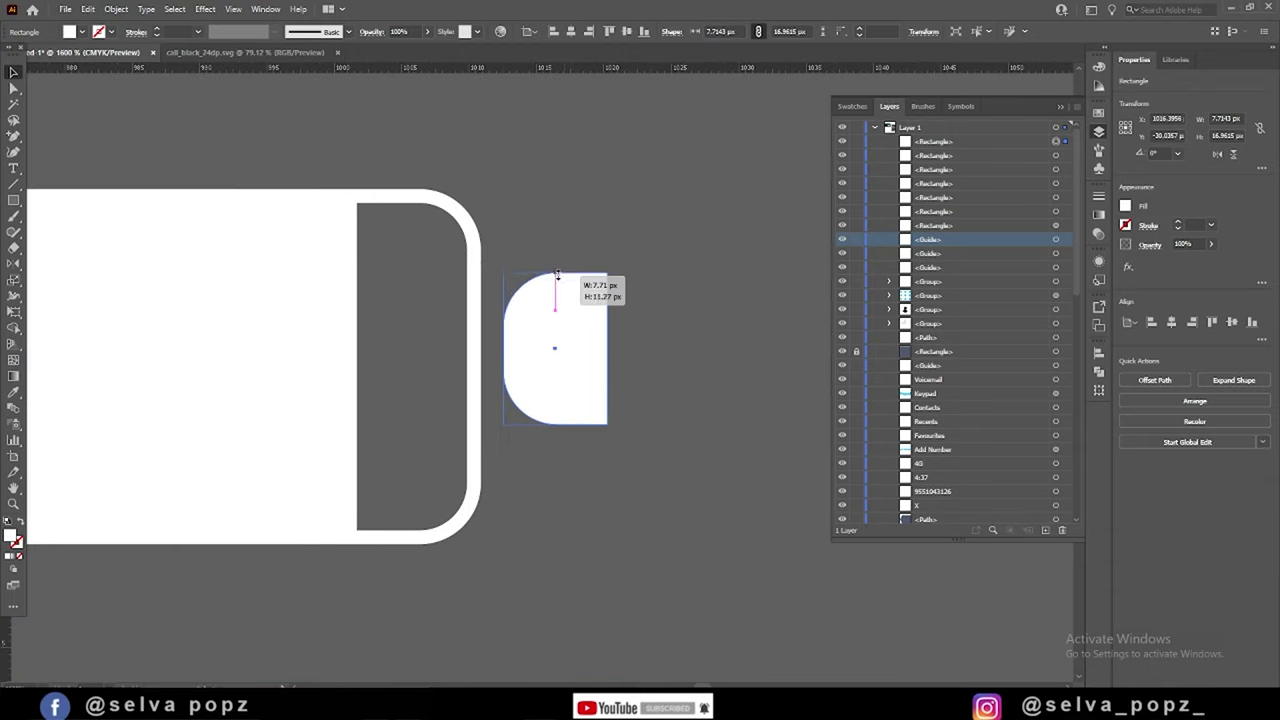
left_click_drag(607, 350, 548, 350)
left_click_drag(527, 394, 510, 398)
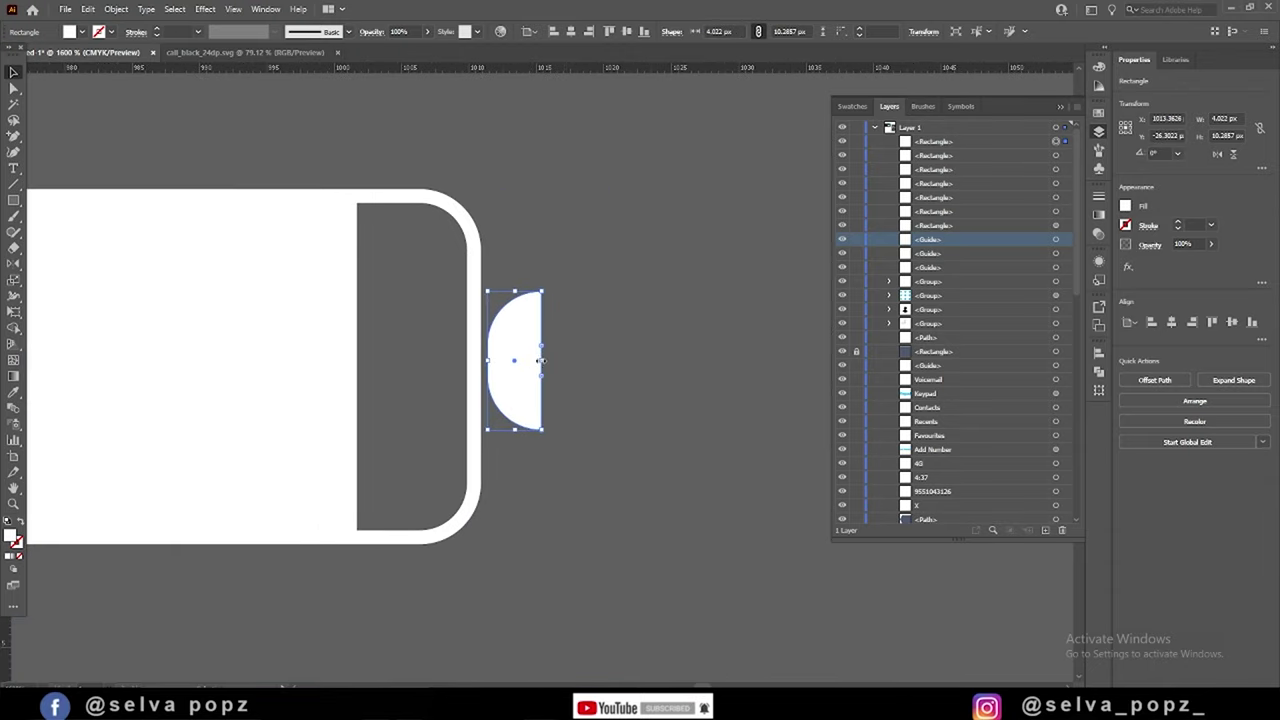
- Reflect the half-round cap with Transform > Reflect so its curve faces outward
left_click(592, 390)
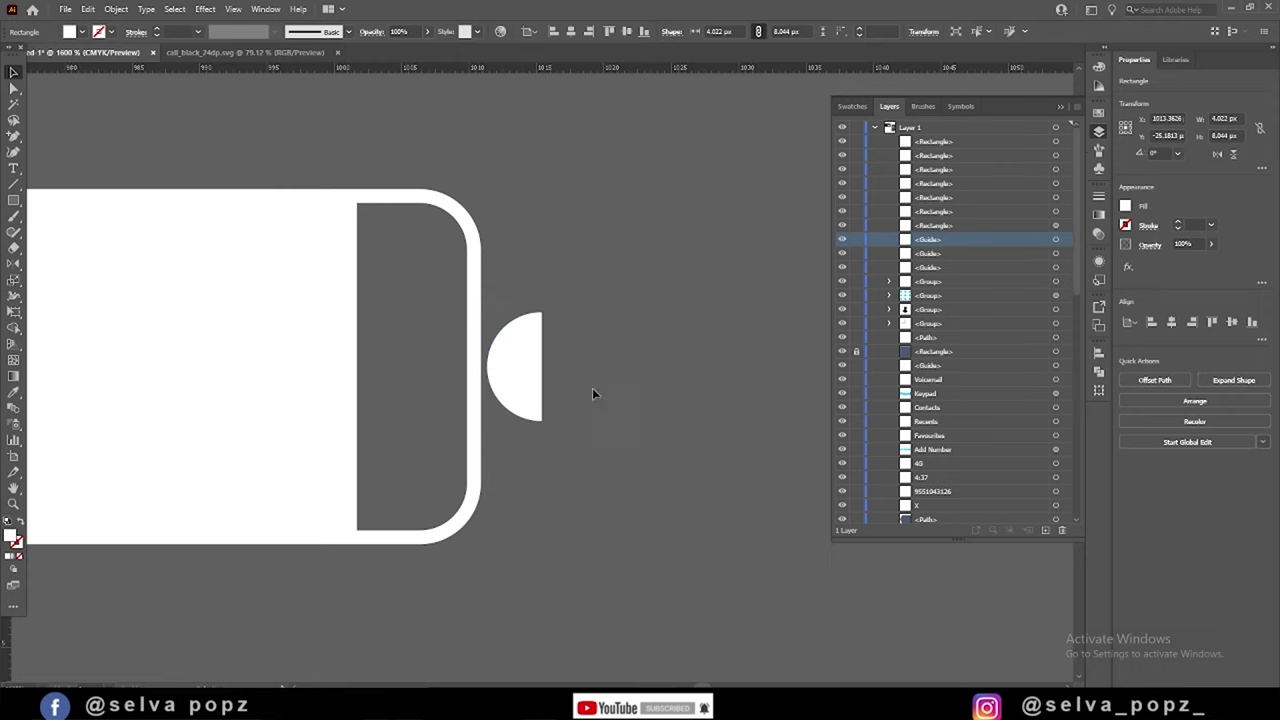
scroll(584, 390, "down", 8)
scroll(584, 390, "up", 2)
scroll(622, 360, "up", 5)
right_click(643, 329)
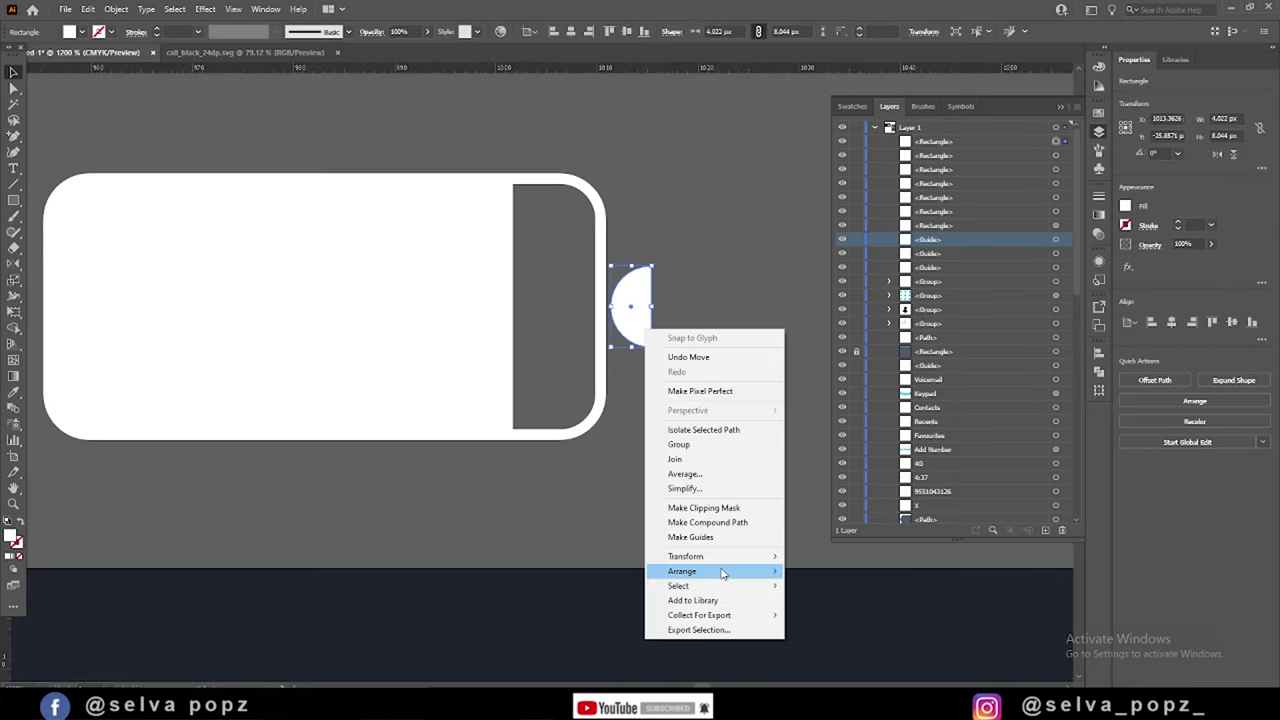
mouse_move(686, 556)
left_click(830, 604)
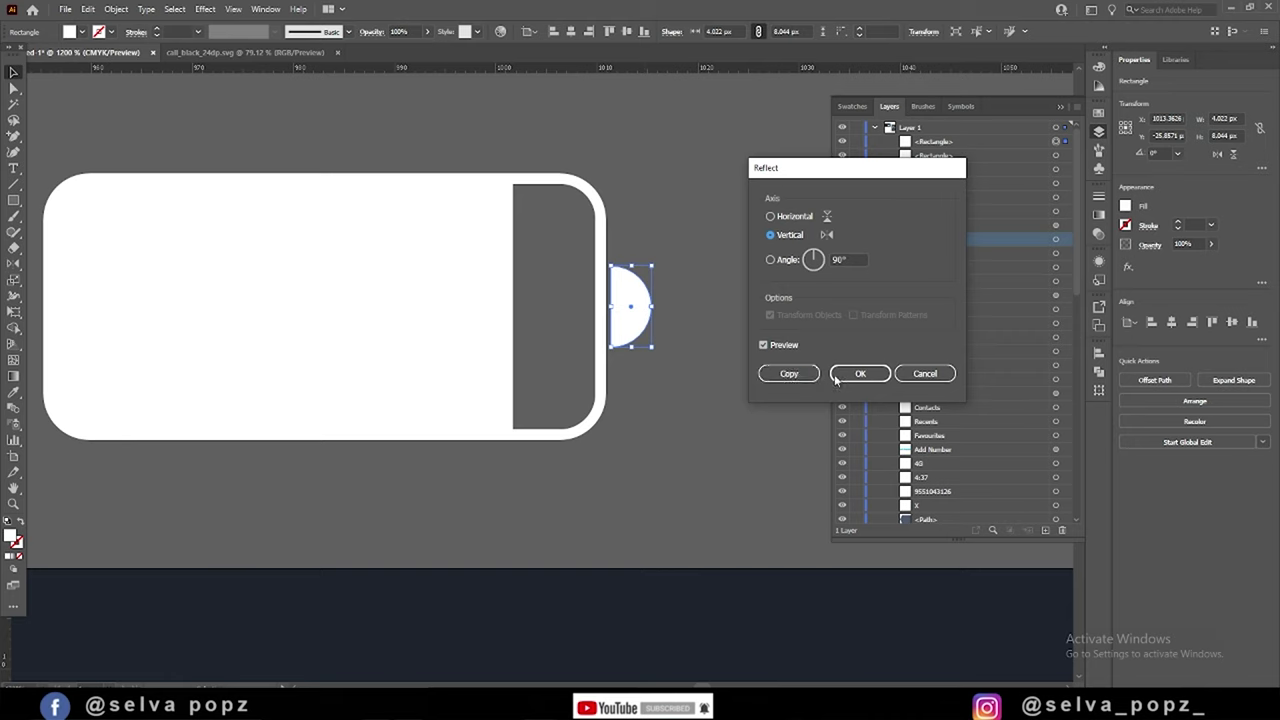
left_click(836, 378)
- Move the battery beside the 4G label and select the signal, 4G and battery together
scroll(699, 423, "down", 2)
scroll(699, 423, "down", 4)
left_click_drag(611, 360, 651, 448)
left_click(714, 472, "shift")
- Nudge the signal, 4G and battery icons with Shift+arrows and reposition the 4:37 time slightly
key("shift+Left")
key("shift+Left")
key("shift+Left")
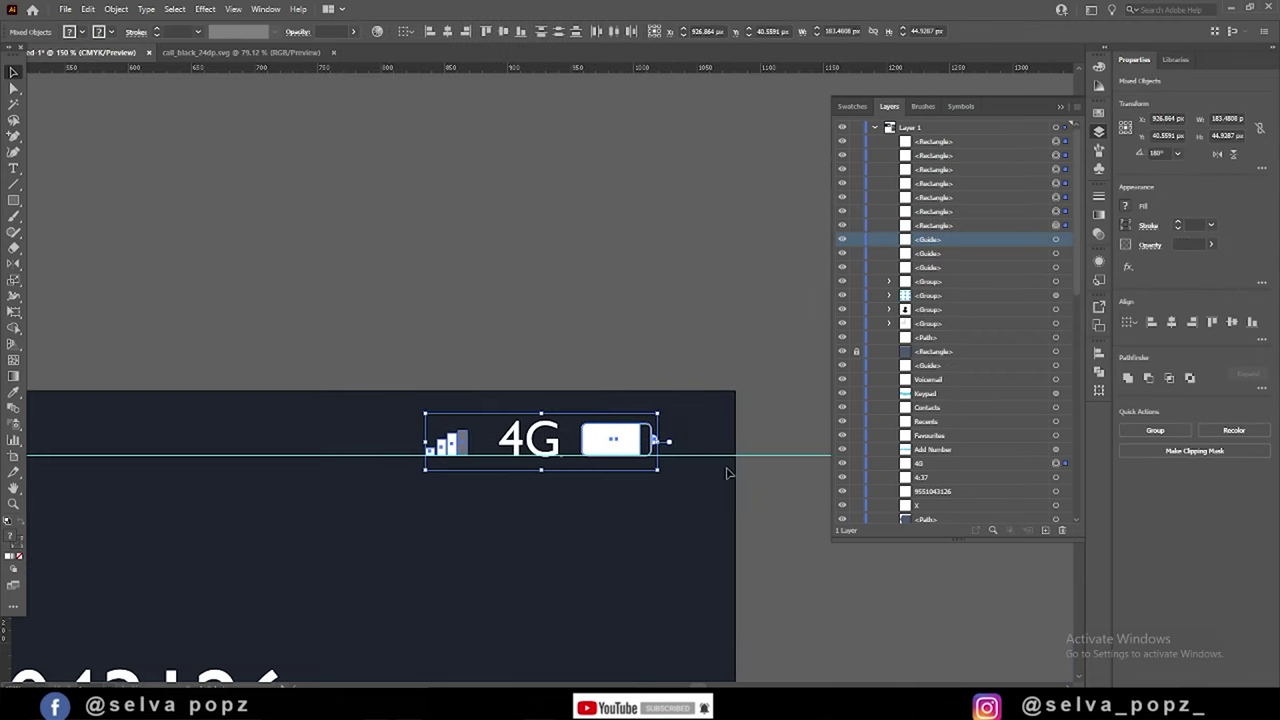
key("shift+Right")
key("shift+Right")
key("shift+Right")
key("shift+Left")
key("shift+Left")
key("shift+Left")
key("shift+Left")
left_click(587, 296)
scroll(586, 291, "down", 3)
left_click(523, 335)
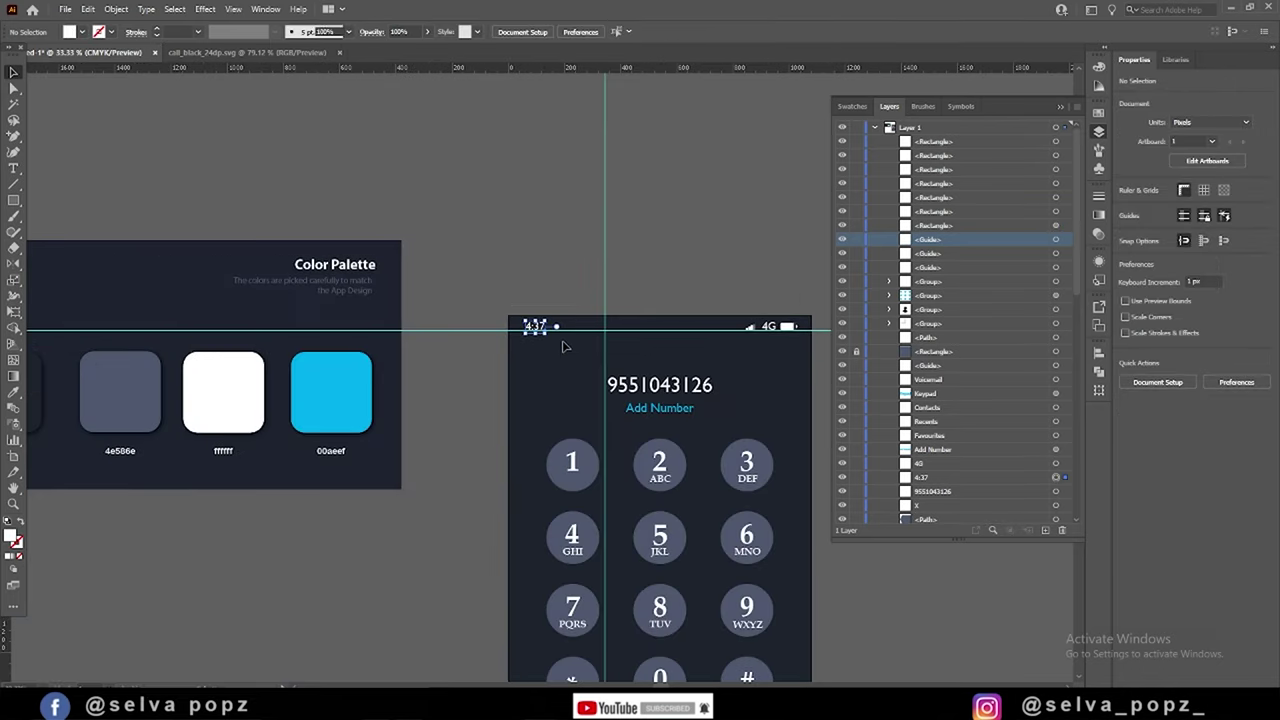
scroll(523, 335, "up", 3)
mouse_move(467, 284)
left_mouse_down()
mouse_move(385, 288)
mouse_move(467, 285)
left_mouse_up()
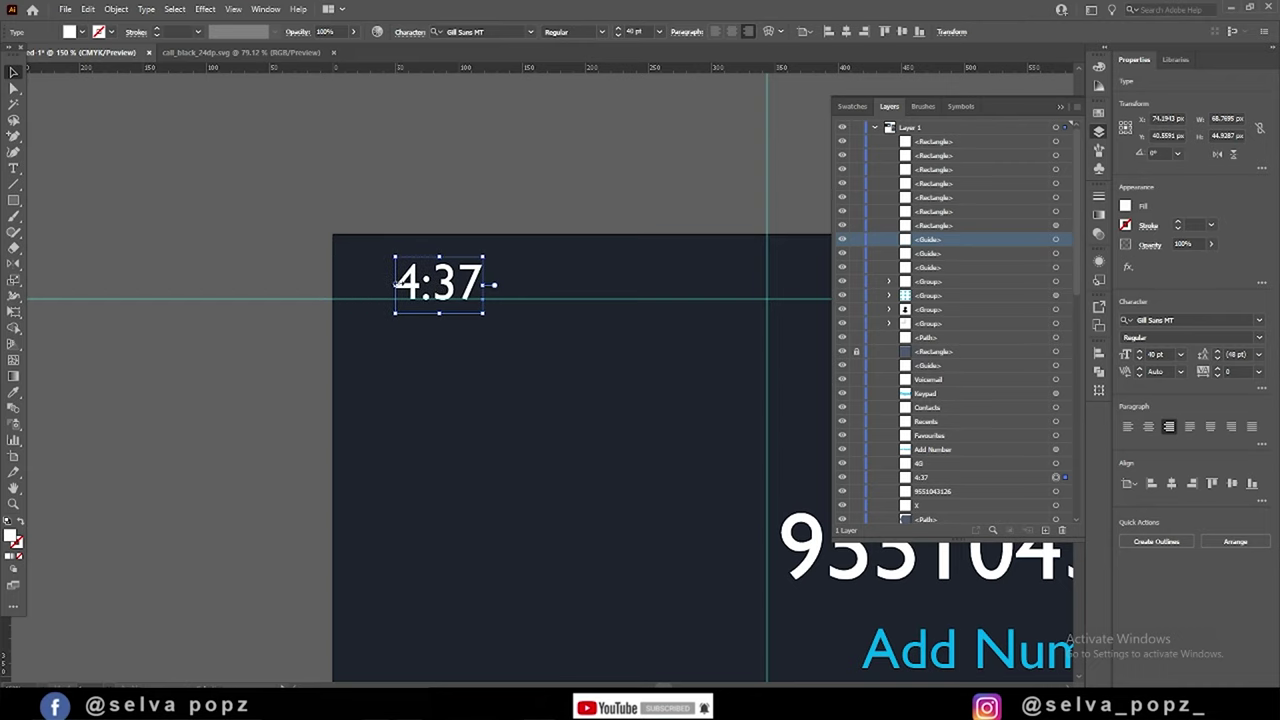
left_click(540, 214)
- Delete the leftover <Guide> layers in the Layers panel
scroll(709, 320, "down", 5)
left_click(1062, 530)
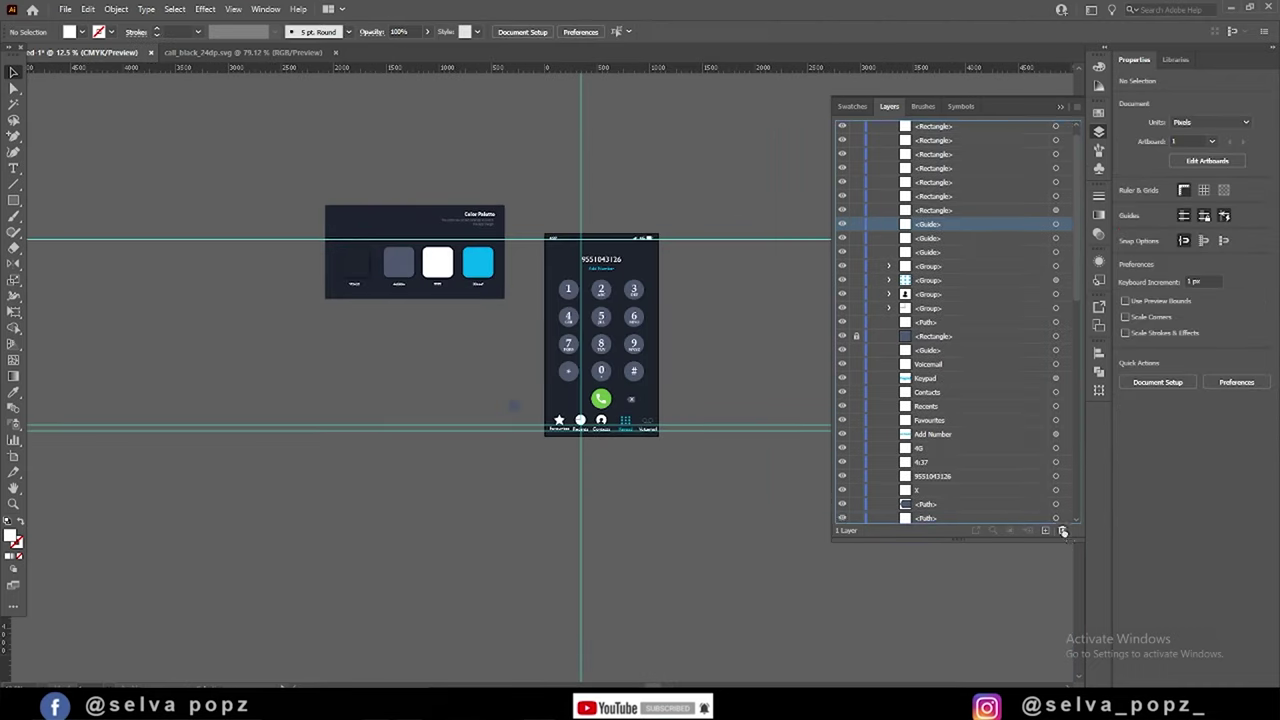
scroll(960, 320, "down", 1)
left_click(1062, 530)
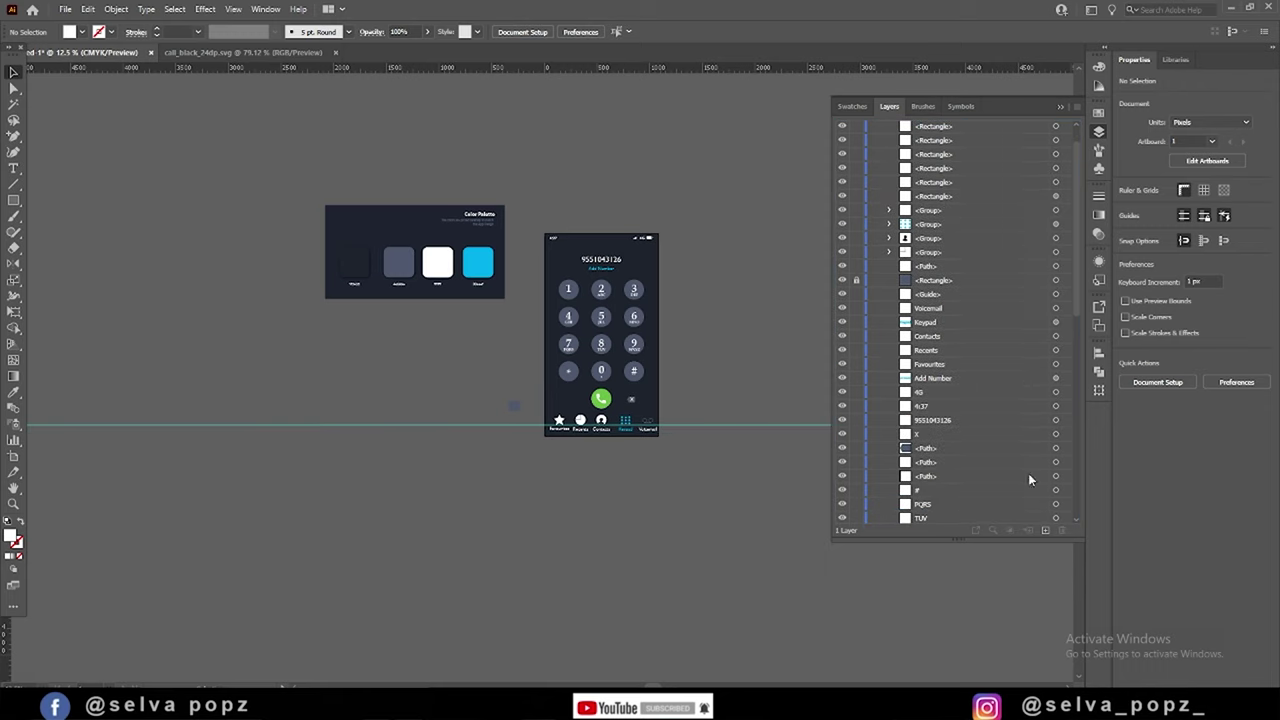
left_click(940, 294)
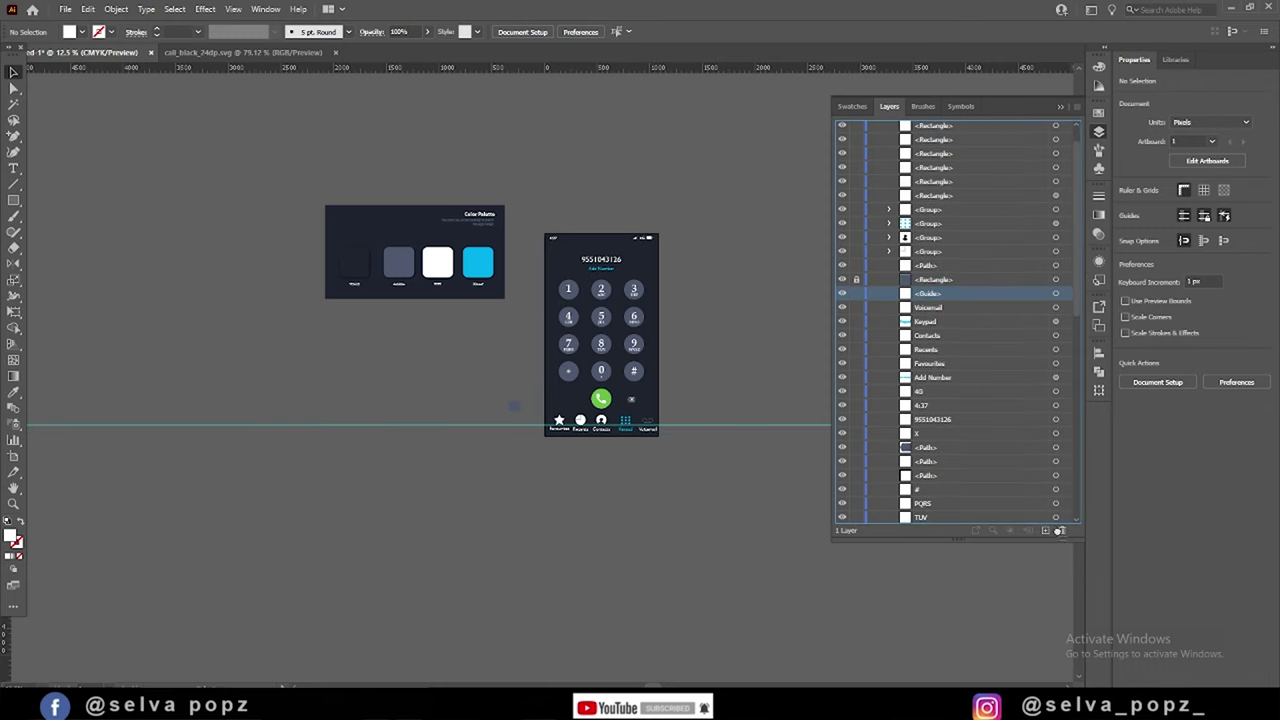
left_click(1062, 530)
scroll(612, 446, "up", 1)
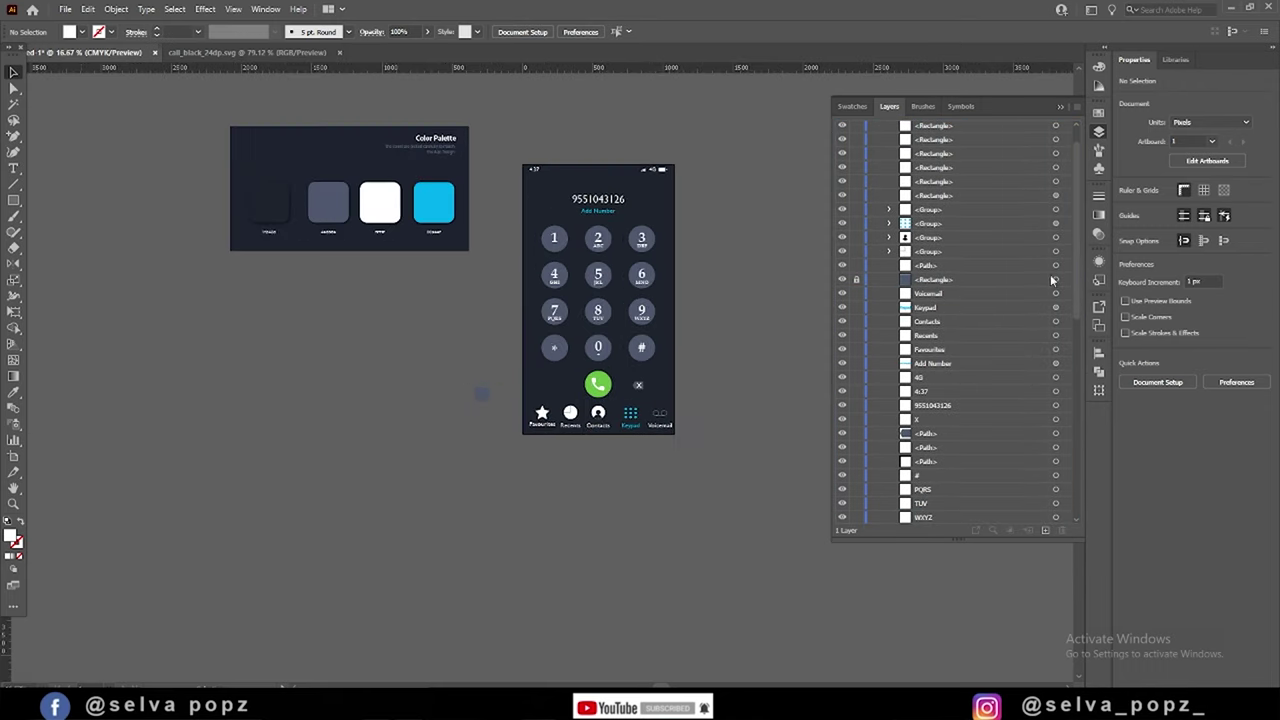
scroll(999, 321, "down", 2)
scroll(799, 341, "up", 2)
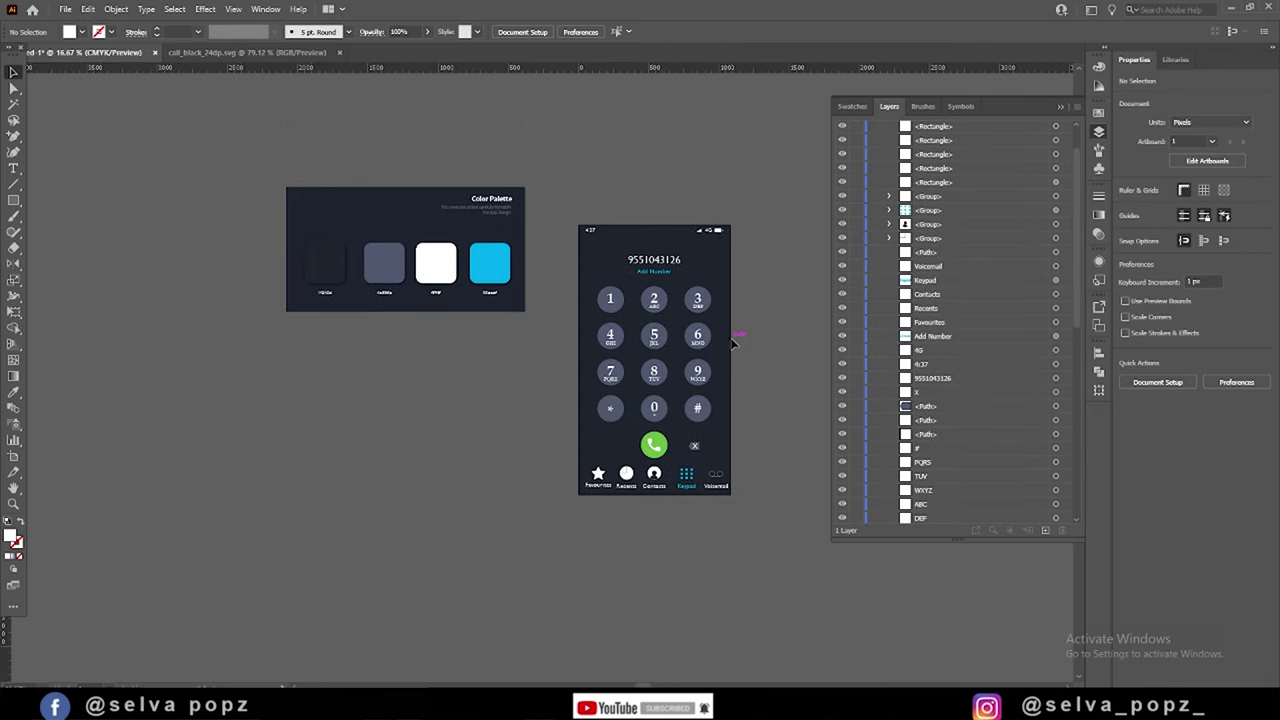